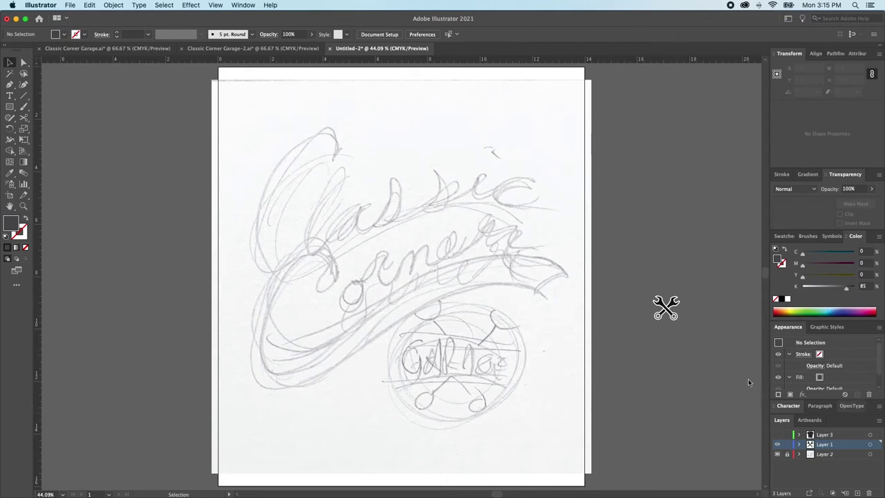
- Dim the sketch image on template layer Layer 2 so it appears fainter for tracing
double_click(827, 457)
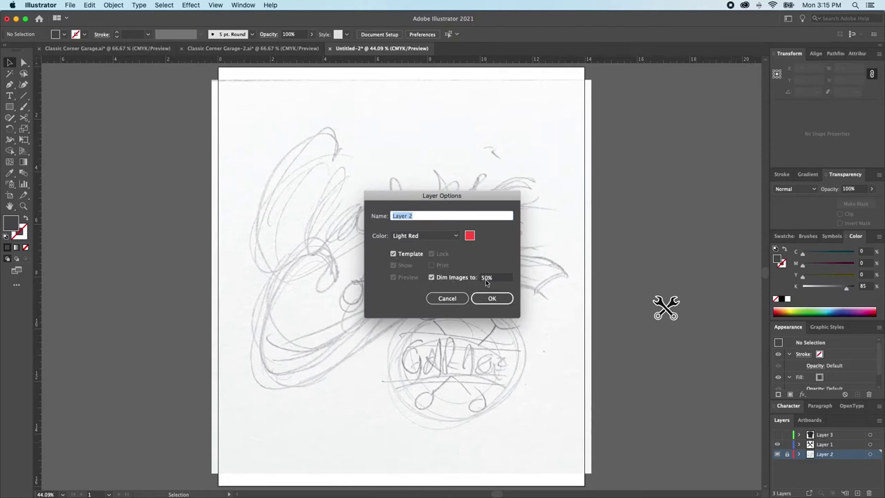
left_click(485, 278)
key("Return")
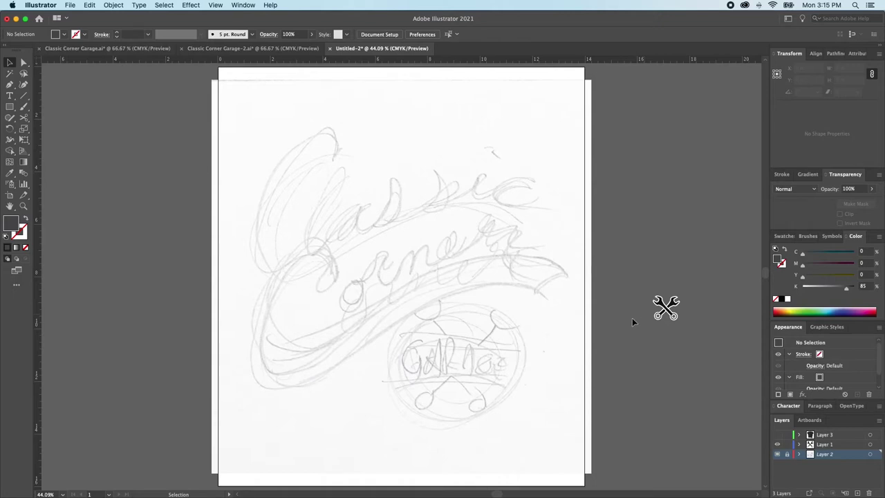
- In Classic Corner Garage-2, switch to outline view and copy the script Garage, the circular RESTORE REPAIR CUSTOMIZE and the EST'D 2010 text
left_click(234, 50)
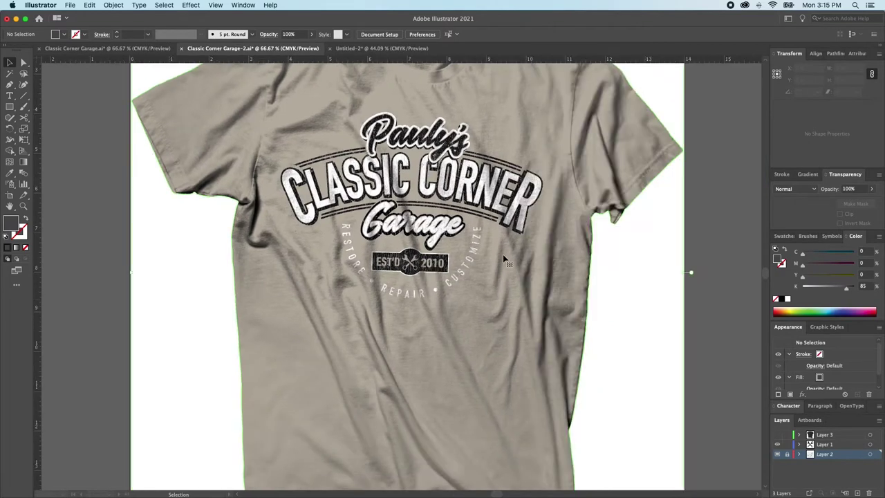
key("ctrl+y")
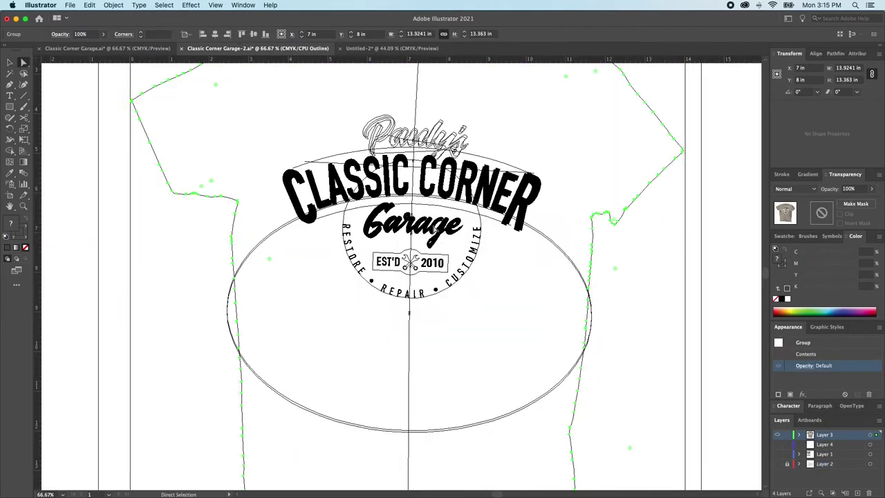
key("super+shift+a")
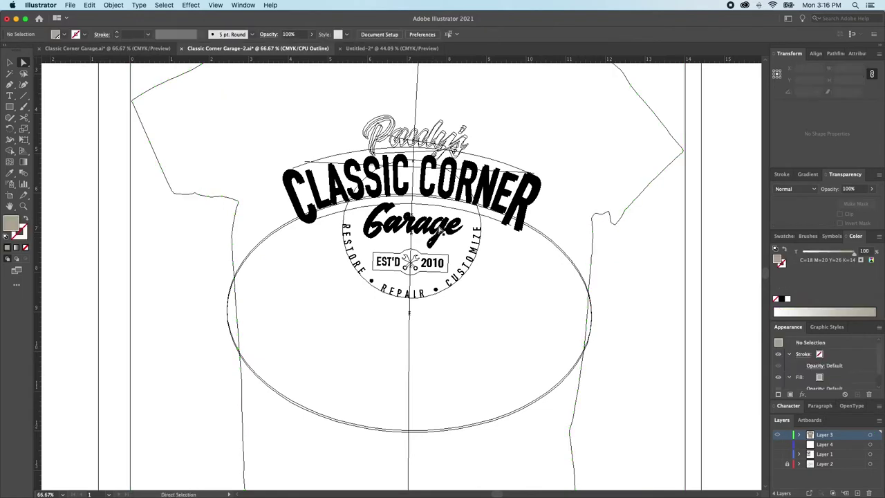
left_click(425, 238)
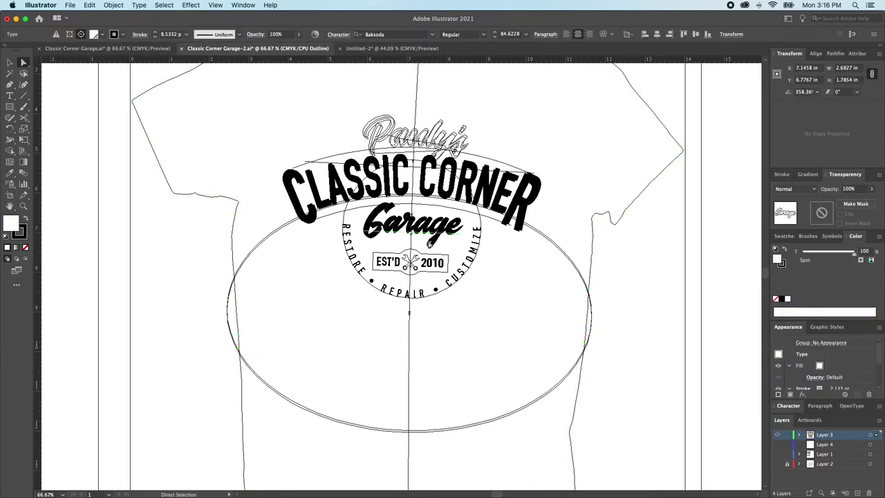
left_click(460, 278, "shift")
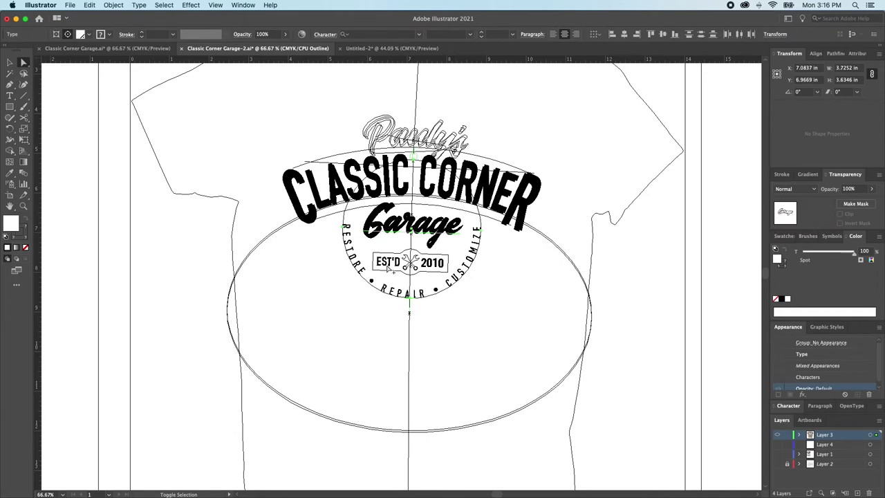
left_click(387, 266, "shift")
key("super")
- Paste the copied lettering on Layer 1 of Untitled-2 and place it beside the artboard, above the crossed wrenches
left_click(370, 48)
key("a")
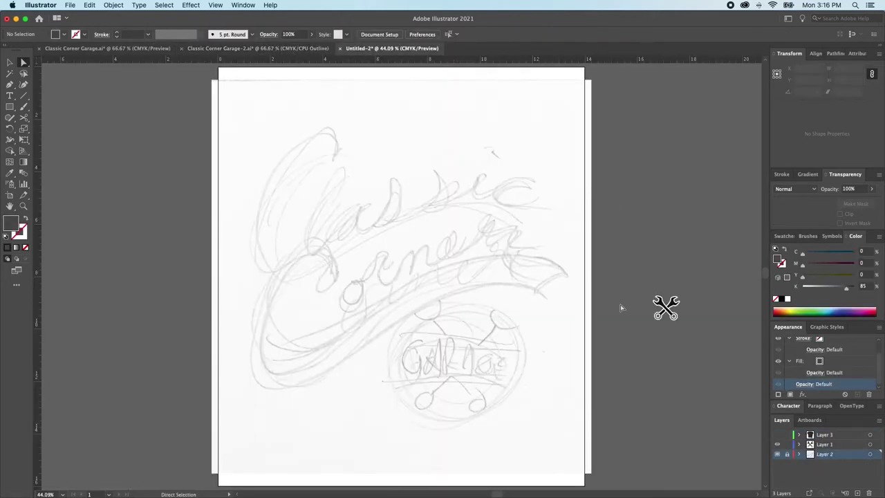
left_click(830, 444)
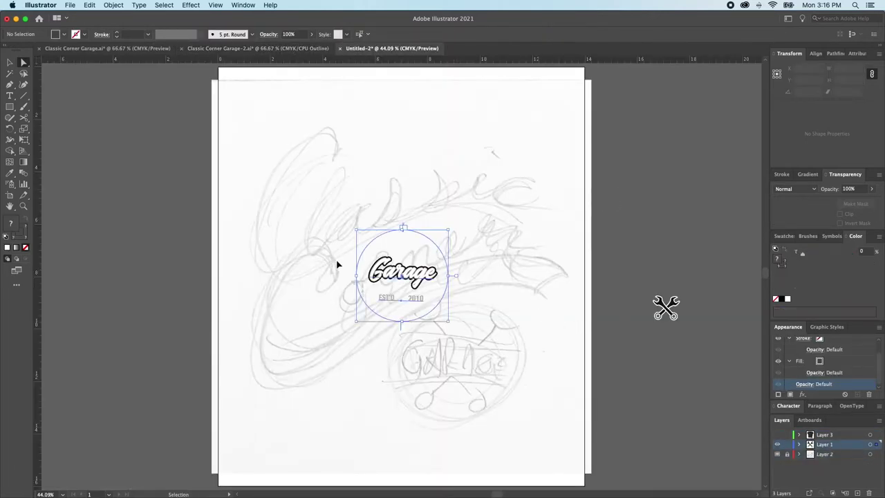
key("ctrl+v")
left_click_drag(391, 276, 663, 216)
left_click_drag(653, 153, 680, 216)
key("super+x")
key("v")
key("super+v")
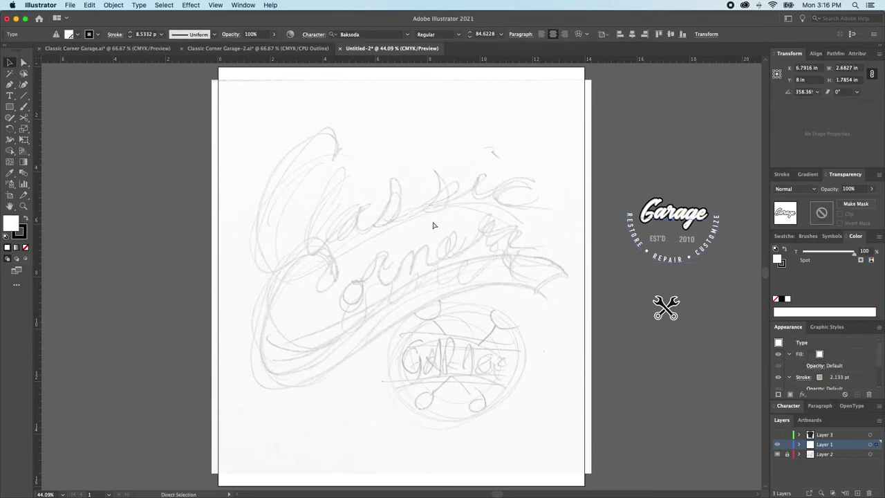
- Add the text Classic over the sketch with a duplicate text line directly beneath it
key("t")
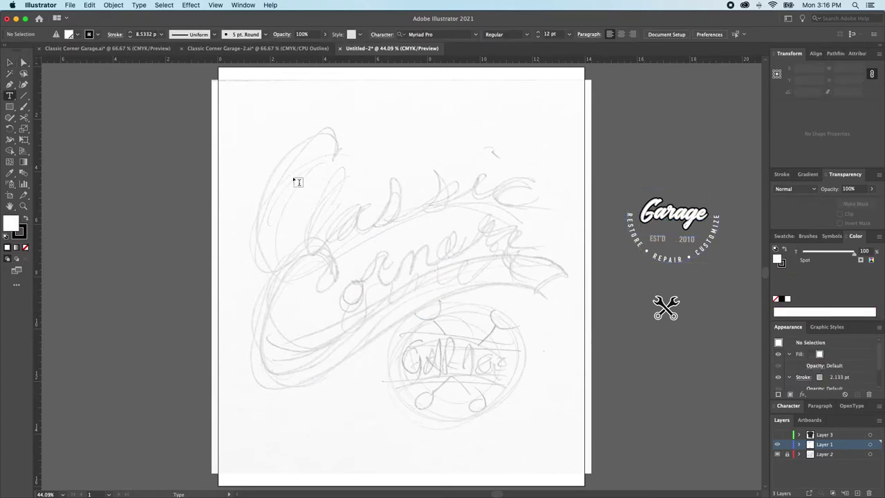
left_click(376, 188)
type("C")
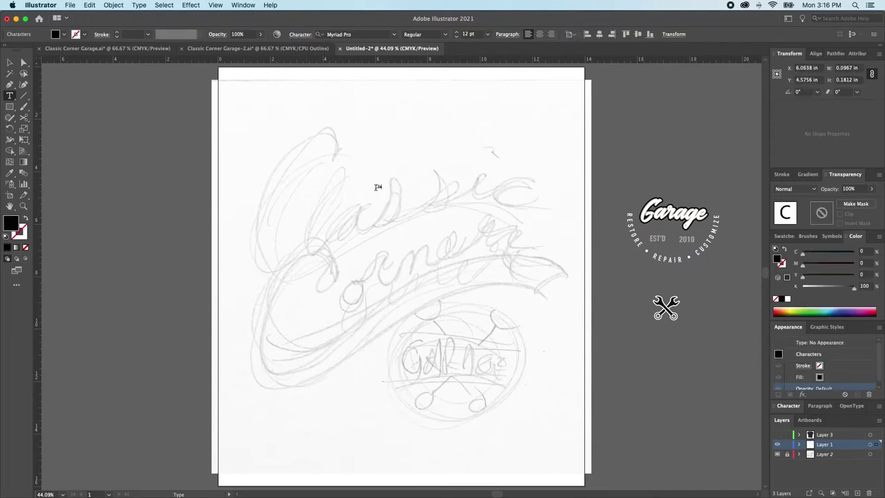
left_click_drag(376, 187, 381, 196)
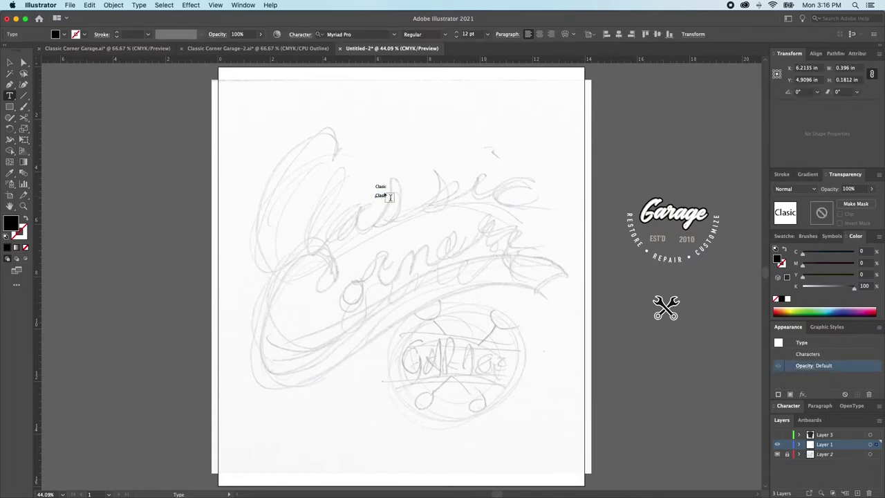
left_click(388, 197)
type("s")
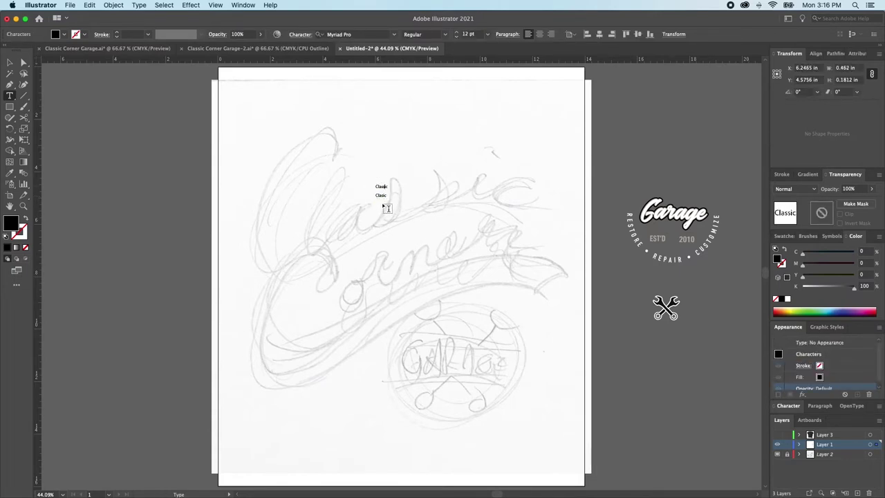
- Change the lower text line to Corner and enlarge both words to about 251 pt across the sketch
left_click(382, 195)
double_click(381, 195)
type("Corner")
left_click_drag(367, 170, 433, 391)
key("v")
left_click_drag(477, 288, 525, 286)
key("super+shift+a")
- Duplicate the word Corner below itself and change the copy to GARAGE
left_click_drag(397, 359, 460, 354)
double_click(460, 354)
double_click(458, 349)
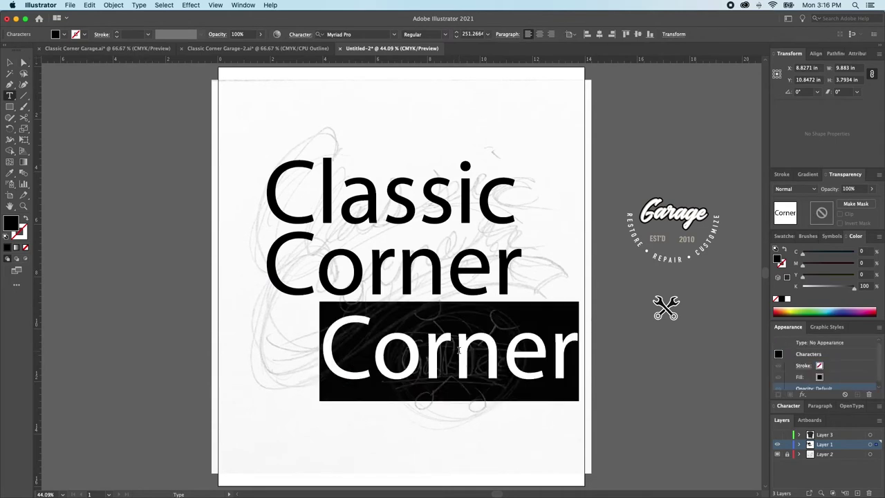
type("GARAGE")
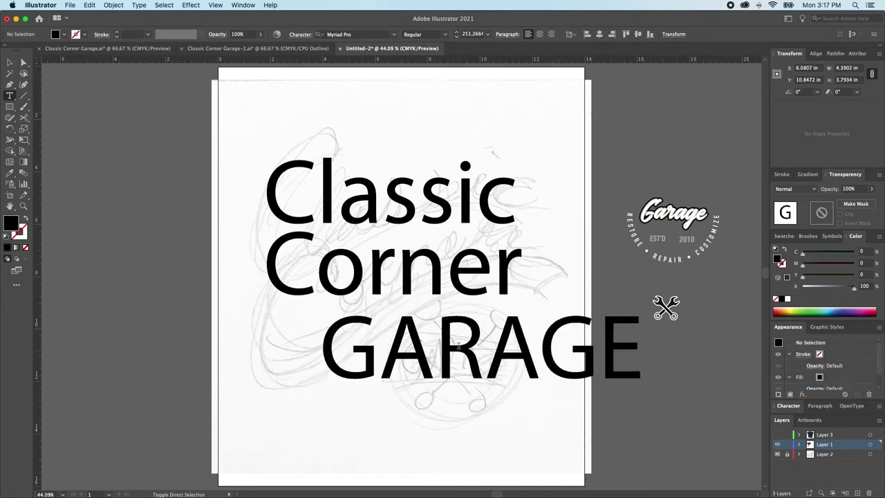
- Apply the EST'D text's formatting to GARAGE and fit it inside the sketched circle at about 97.6 pt
left_click(451, 352, "super")
key("v")
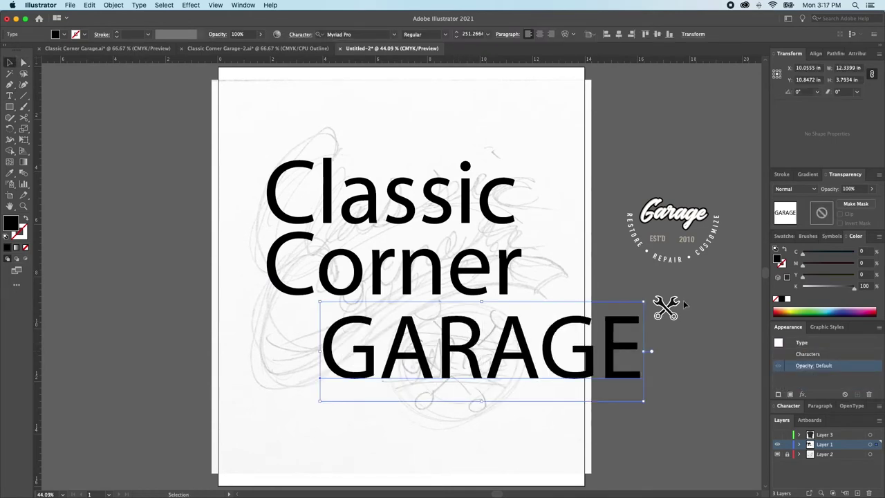
key("i")
left_click(656, 238)
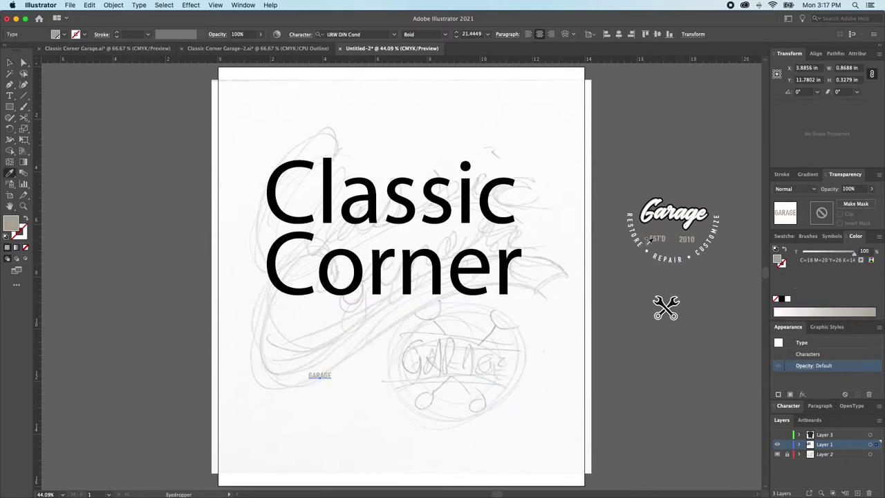
key("v")
mouse_move(330, 375)
left_mouse_down()
mouse_move(355, 389)
mouse_move(348, 385)
mouse_move(509, 363)
mouse_move(476, 357)
left_mouse_up()
left_click(651, 317)
- Fill GARAGE with black and enlarge it to about 117.5 pt around its centre
key("b")
key("v")
left_click(482, 356)
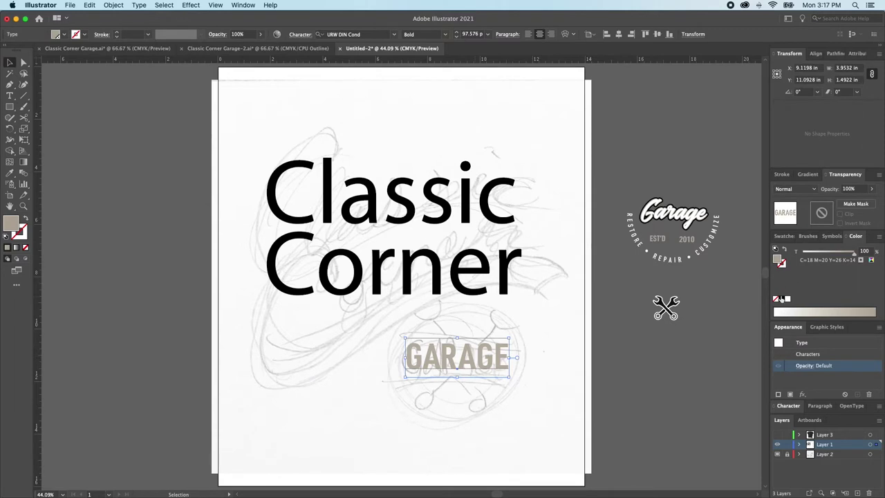
left_click(782, 299)
left_click(547, 391)
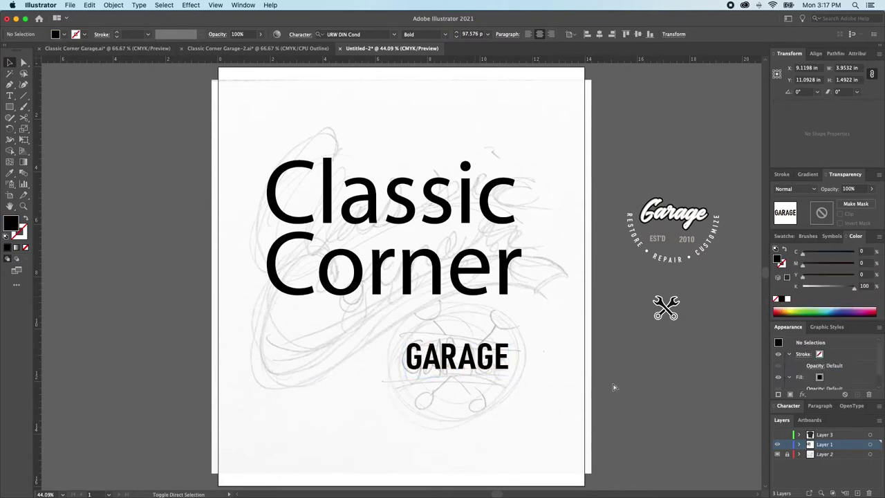
left_click(488, 374)
left_click_drag(510, 357, 521, 357)
- Move the crossed wrenches onto GARAGE and enlarge them to about 4.08 in wide by 3.73 in high
left_click_drag(678, 308, 458, 413)
left_click_drag(478, 335, 487, 319)
key("super+2")
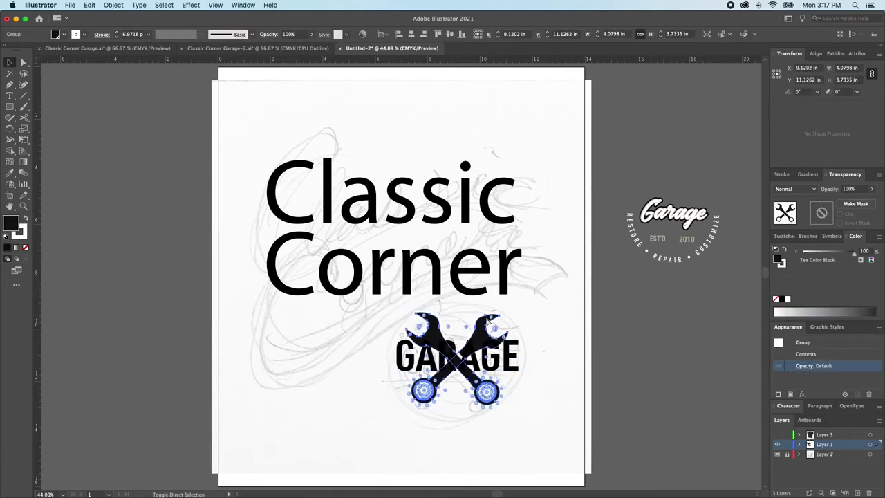
key("super+shift+a")
key("b")
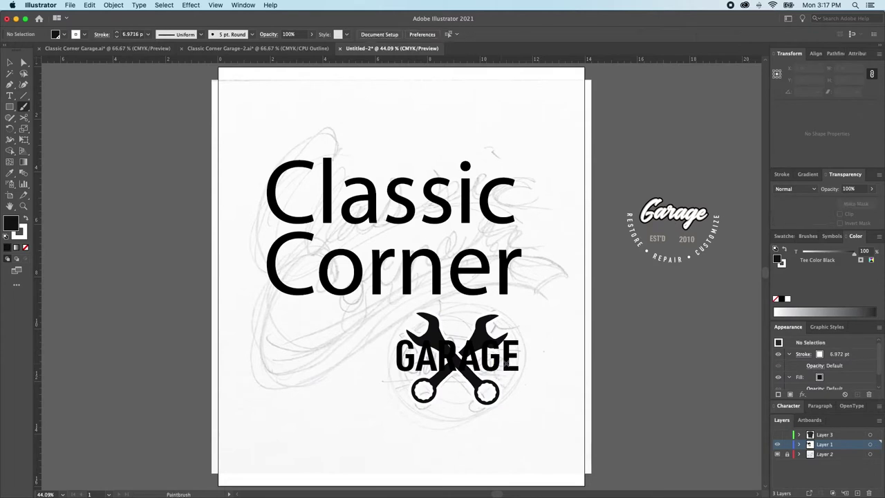
- Give GARAGE a white 1 pt stroke and shift it slightly down over the crossed wrenches
key("v")
left_click(505, 360)
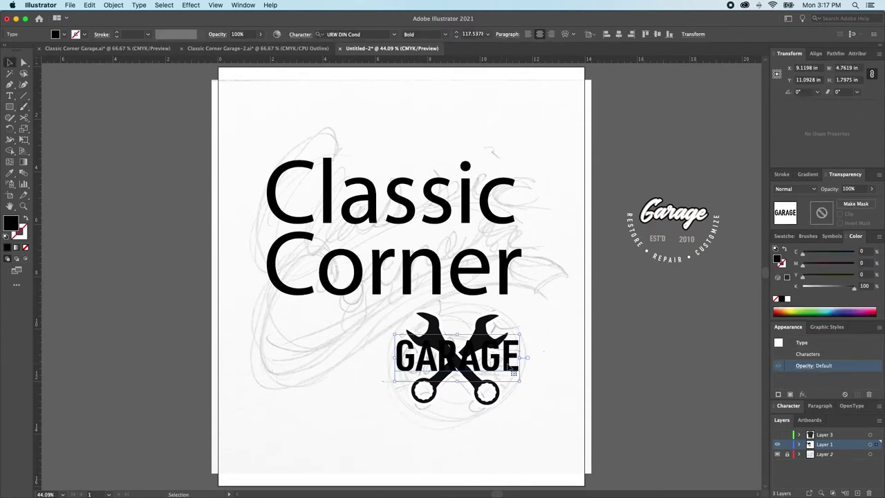
left_click(568, 384)
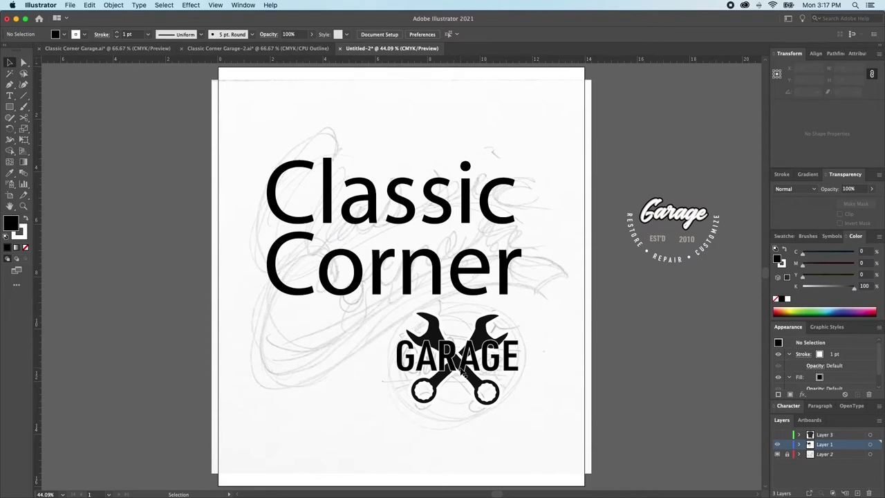
left_click(462, 371)
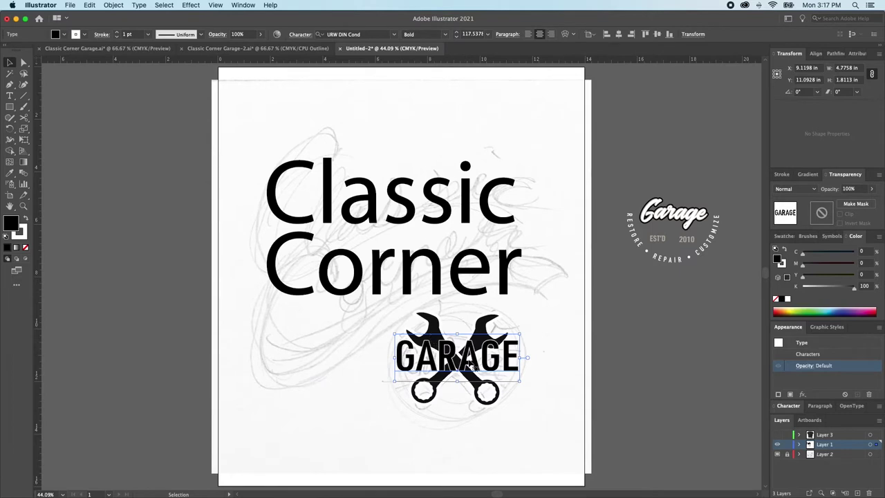
left_click_drag(472, 365, 473, 366)
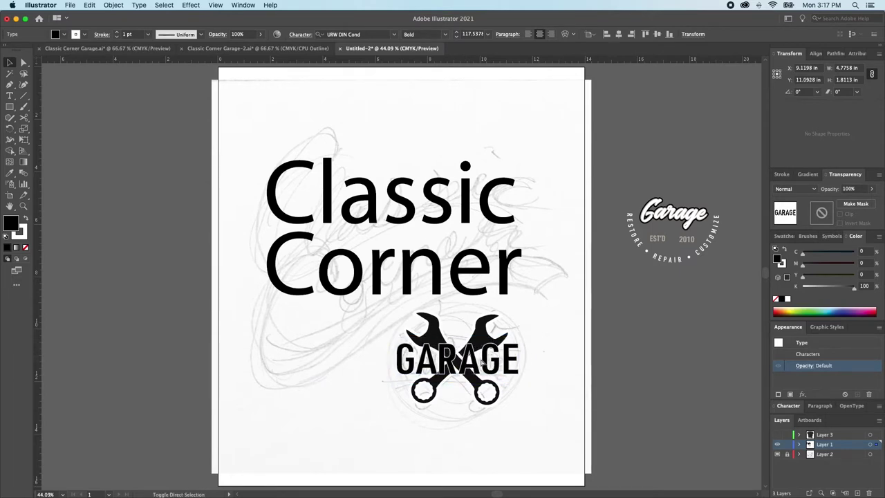
key("super+shift+a")
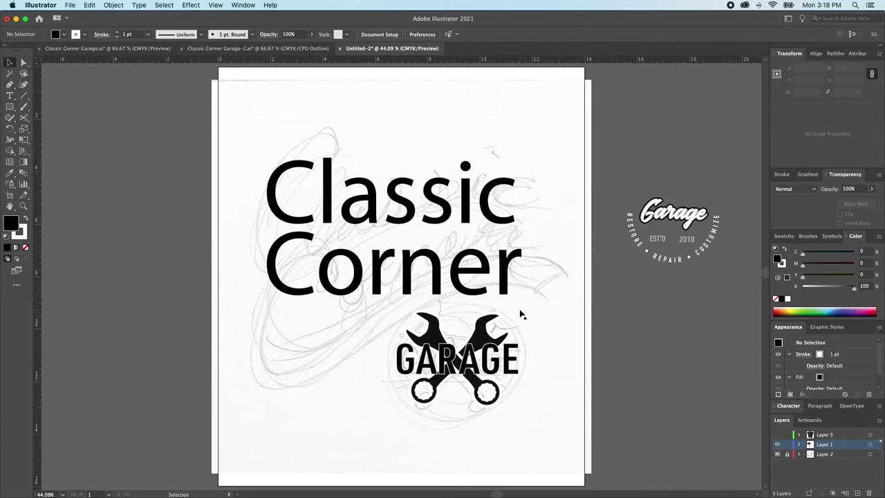
- Set the font of the words Classic and Corner to Baksoda Regular
key("a")
left_click(470, 214)
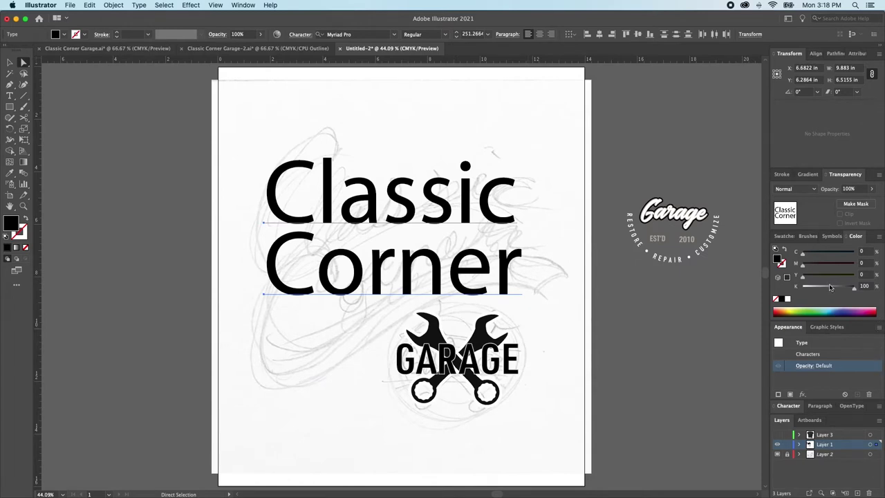
left_click(789, 406)
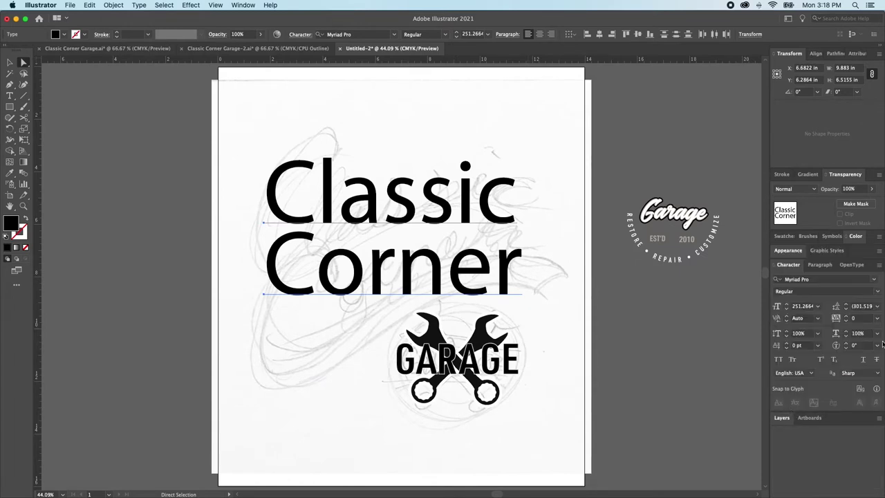
left_click(876, 280)
type("BAK")
key("Down")
key("Down")
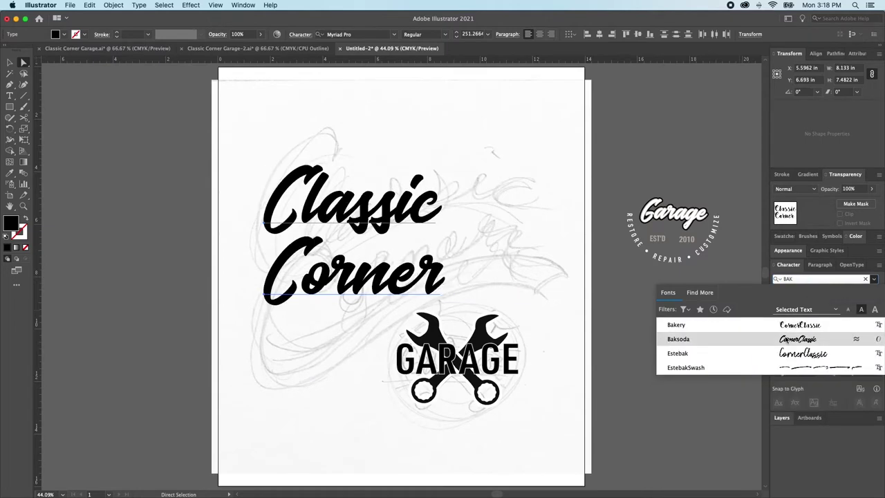
left_click(785, 340)
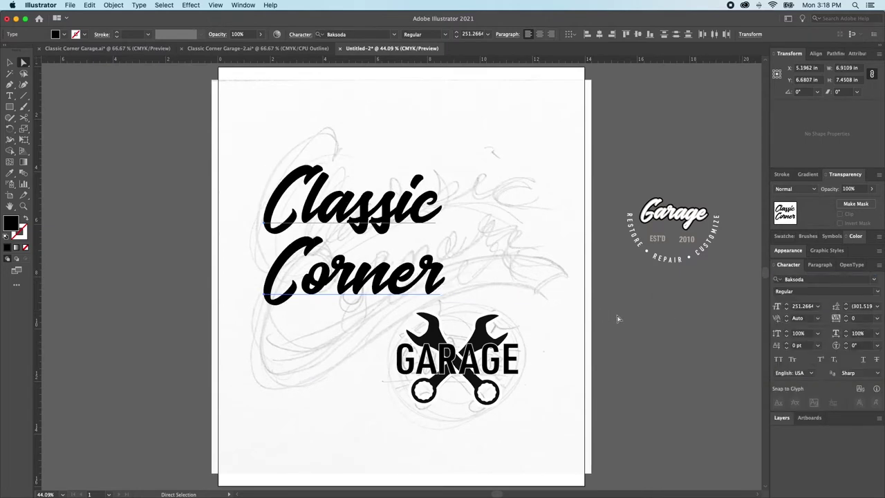
left_click(571, 322)
- Enlarge Classic and Corner to about 390 pt and move both words lower on the artboard
left_click(377, 208)
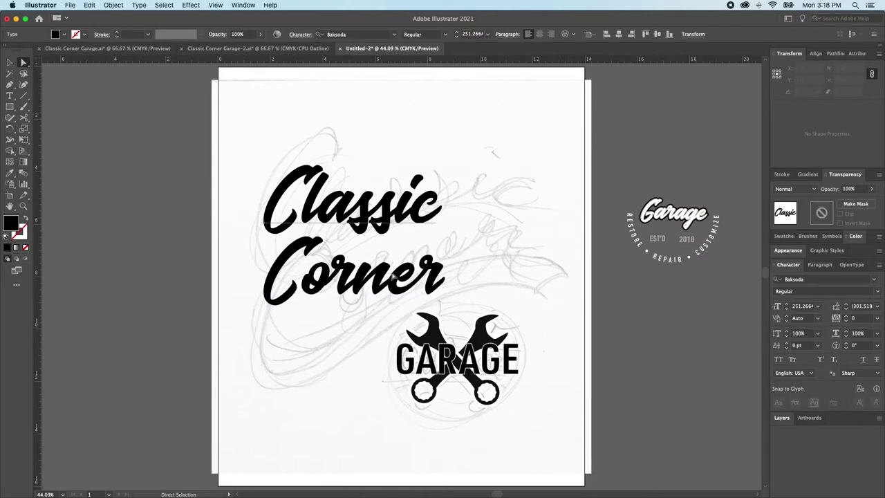
key("v")
left_click_drag(447, 243, 545, 244)
left_click(534, 247)
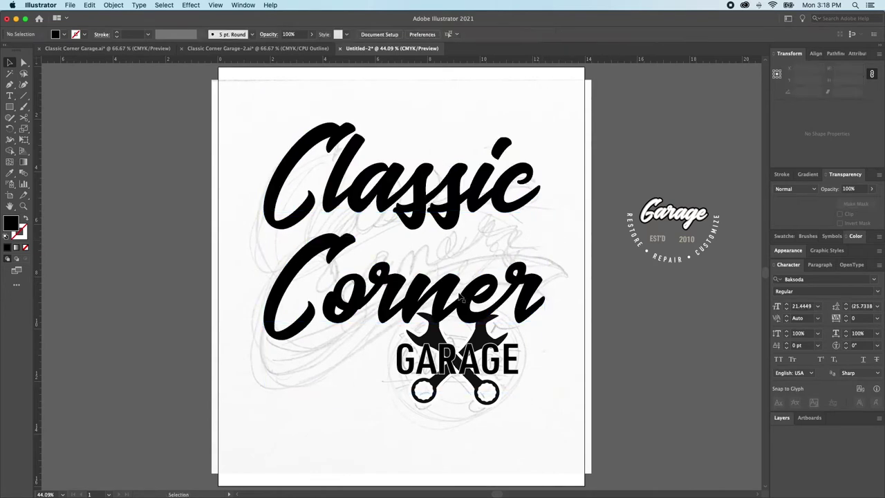
left_click_drag(314, 294, 312, 383)
left_click_drag(363, 205, 364, 236)
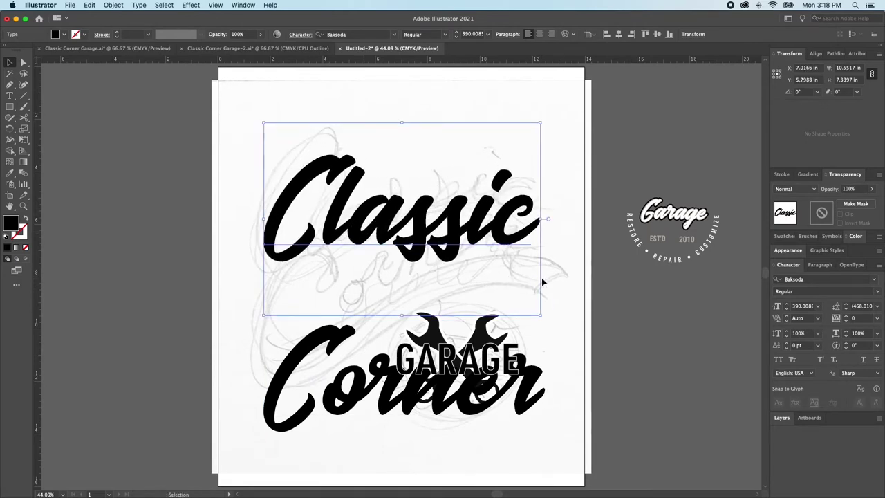
- Shear Classic with Free Transform so it slopes upward to the right, about 9 in high, and raise it slightly
key("e")
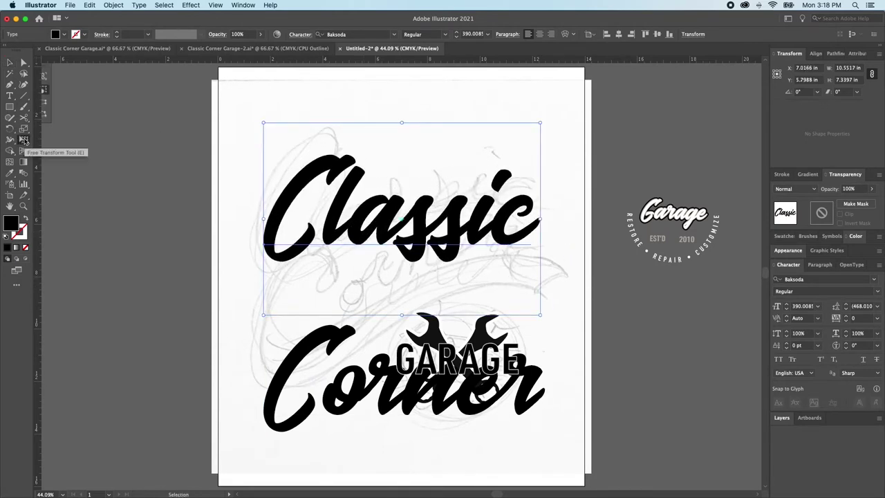
left_click(24, 140)
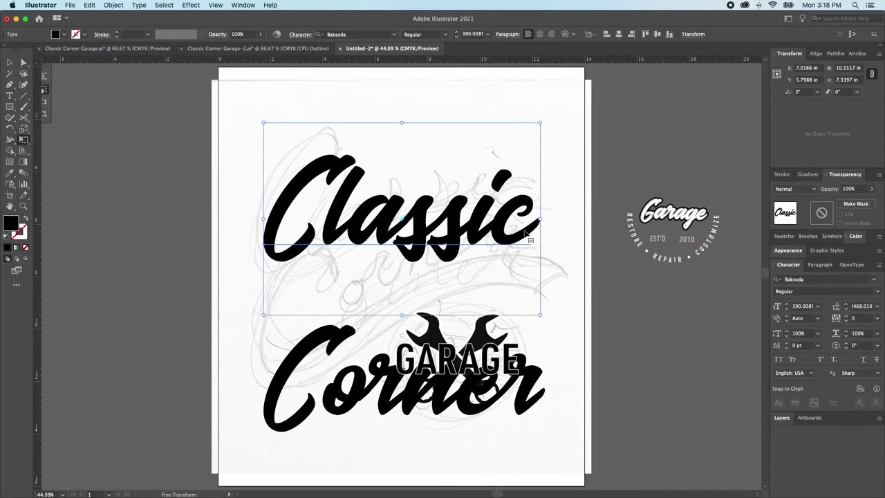
left_click_drag(540, 219, 546, 180)
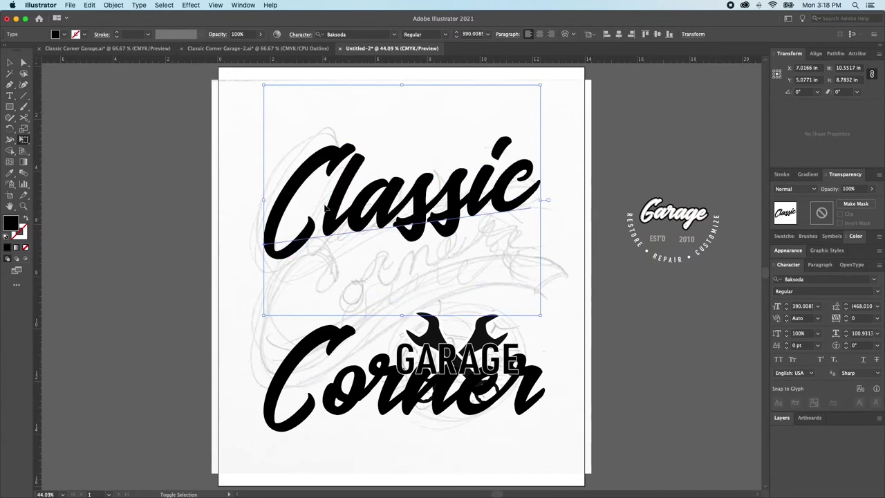
left_click_drag(263, 200, 263, 205)
key("super+shift+a")
key("v")
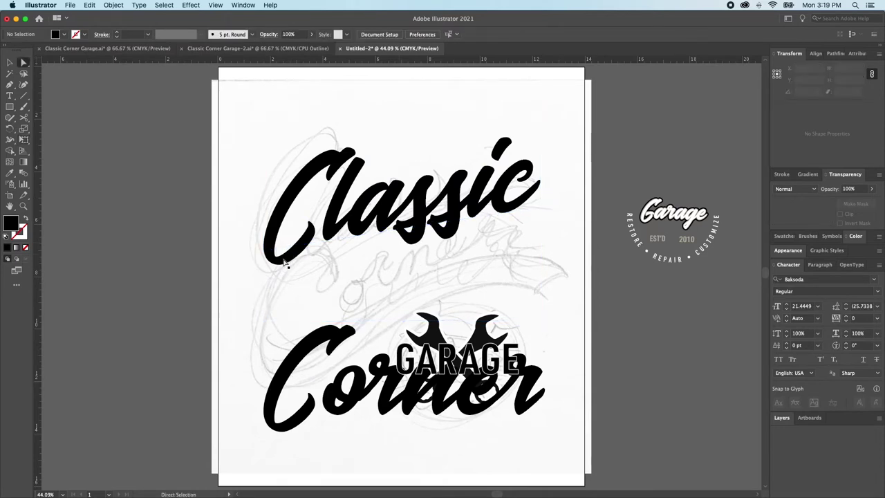
left_click(311, 197)
left_click_drag(348, 202, 348, 192)
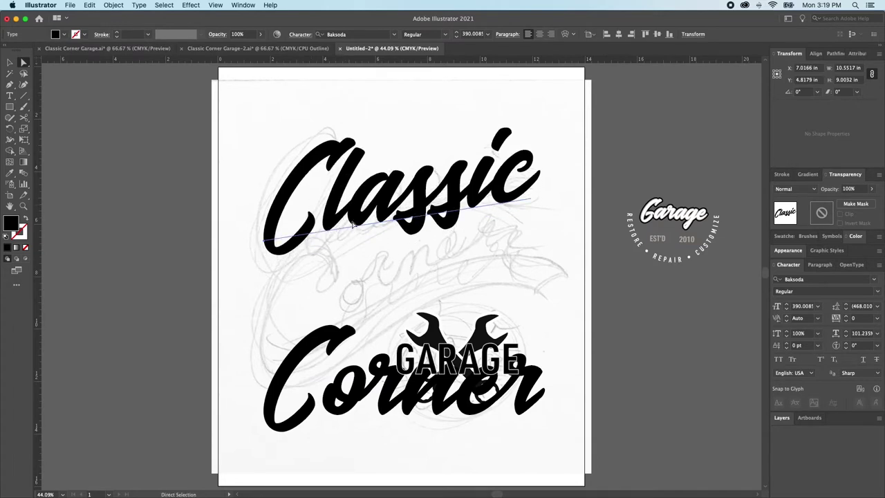
- Duplicate the sloped Classic directly beneath the original and replace the copy's text with Corner
left_click_drag(310, 349, 293, 420)
left_click_drag(368, 204, 365, 308)
left_click(380, 449)
key("t")
double_click(346, 316)
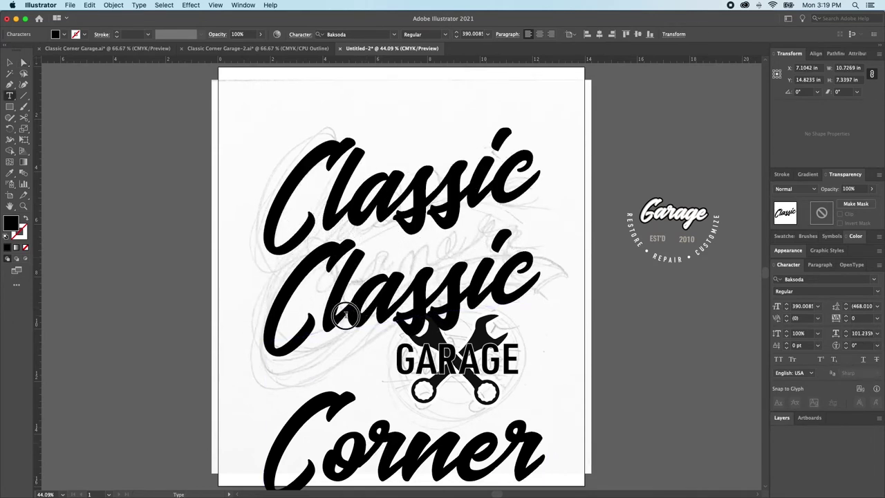
key("super")
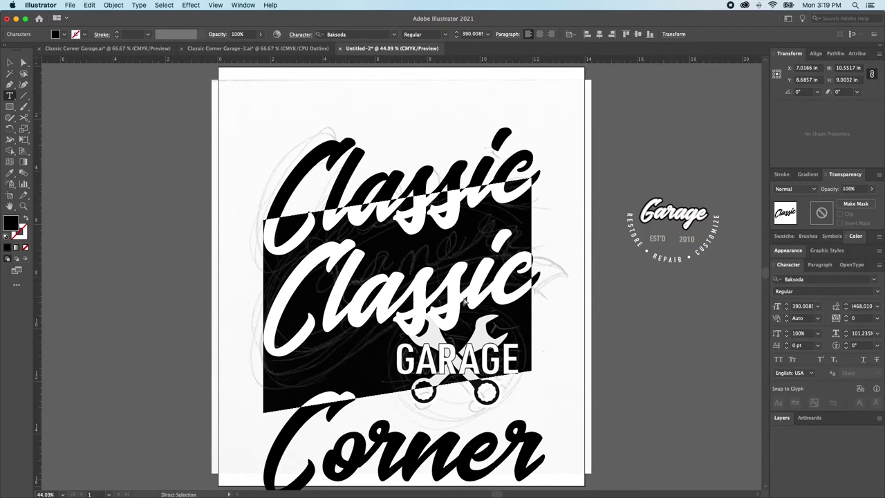
type("Corner")
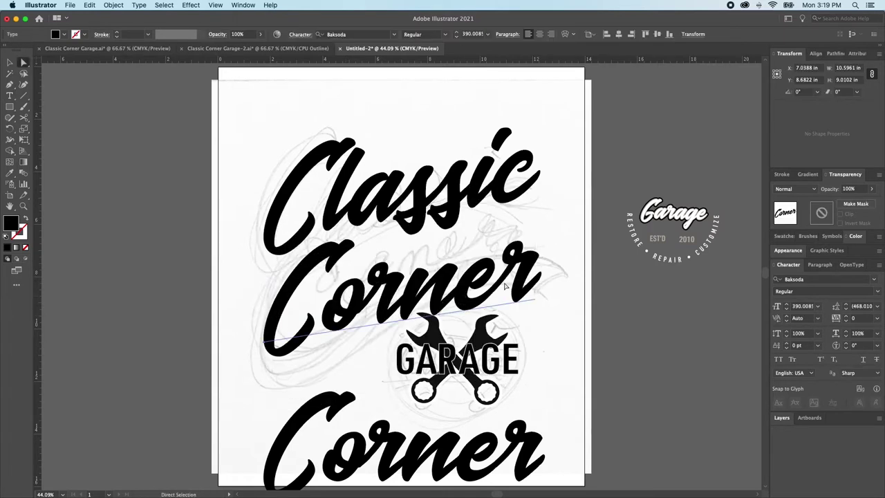
- Delete the old horizontal Corner and raise the sloped Corner slightly closer to Classic
left_click(524, 463)
key("Delete")
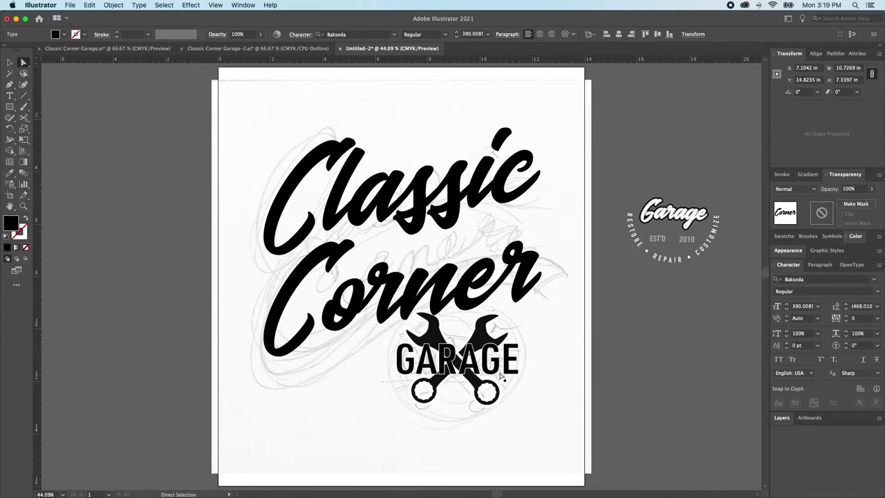
left_click_drag(519, 288, 520, 281)
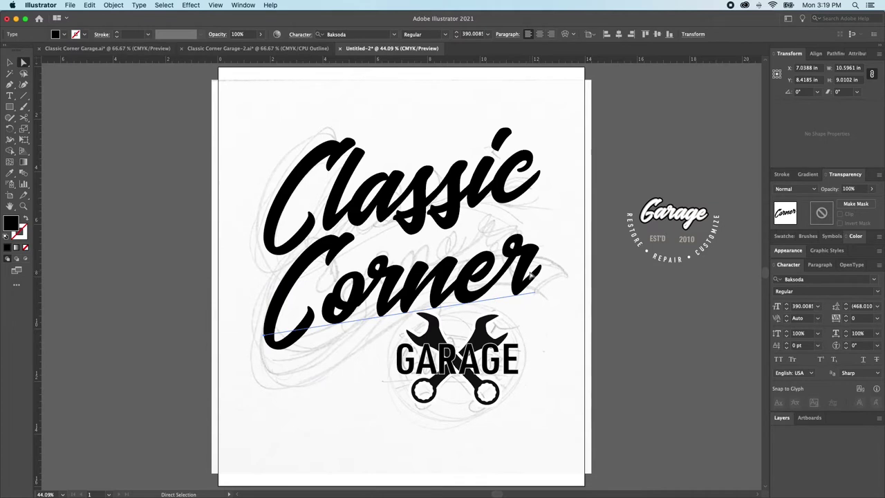
- Shear Corner with Free Transform to steepen its upward slope, raising its right end and lowering its left end slightly
key("e")
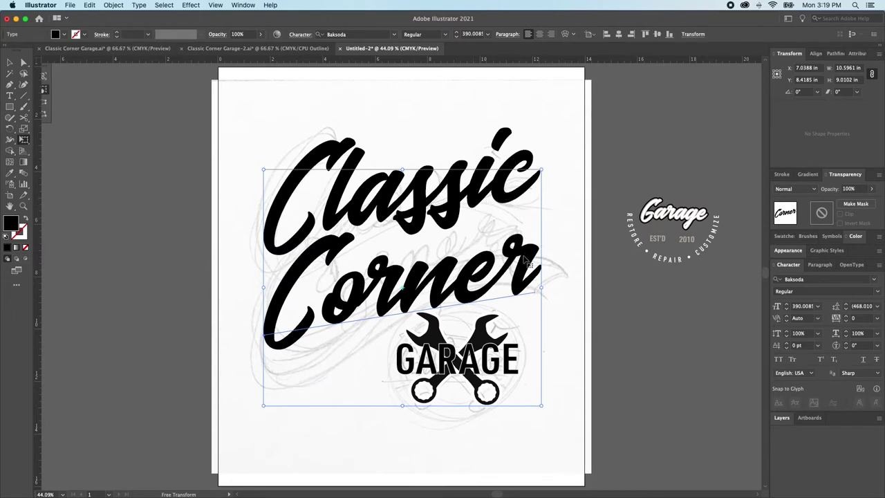
left_click_drag(542, 287, 542, 280)
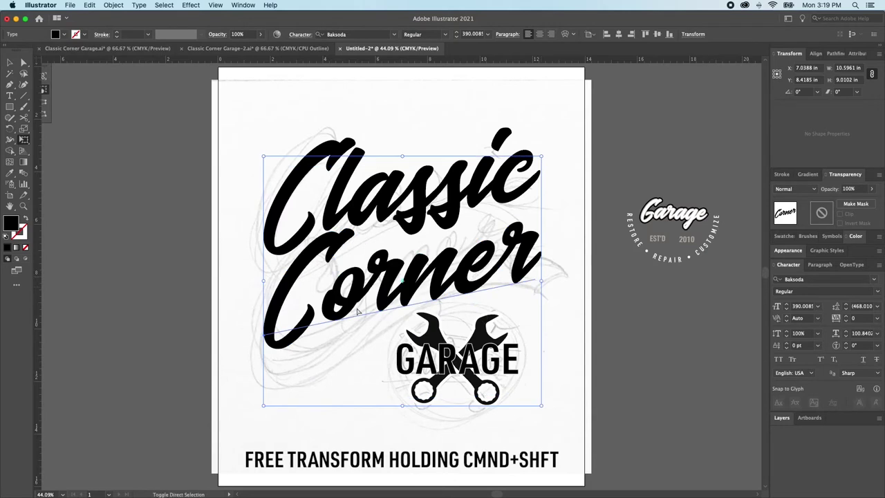
left_click_drag(264, 280, 265, 288)
- Skew Classic and Corner together so the letters stand slightly more upright, and shift Corner slightly left beneath Classic
left_click(359, 141, "shift")
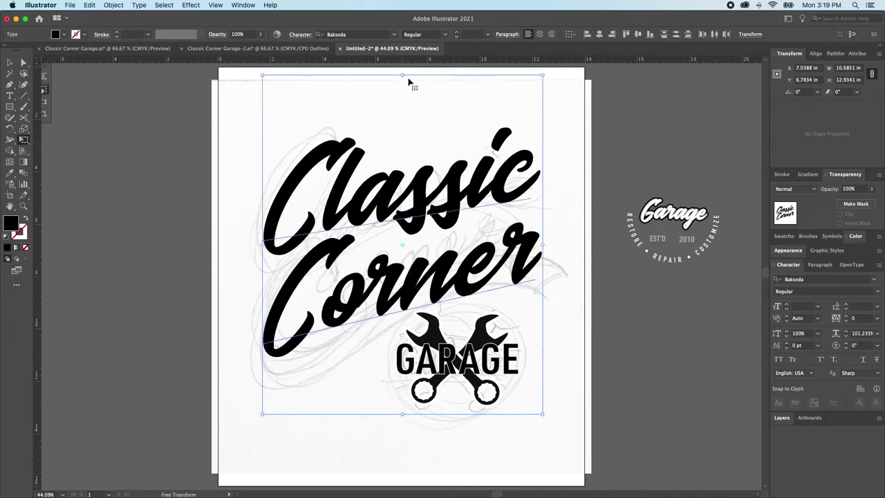
left_click_drag(402, 75, 383, 77)
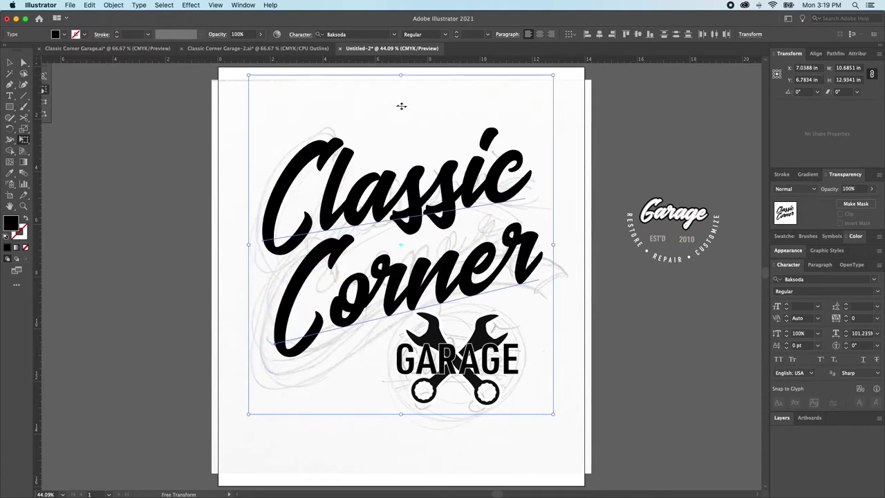
key("super+shift+a")
key("a")
left_click_drag(476, 284, 468, 285)
left_click(467, 283)
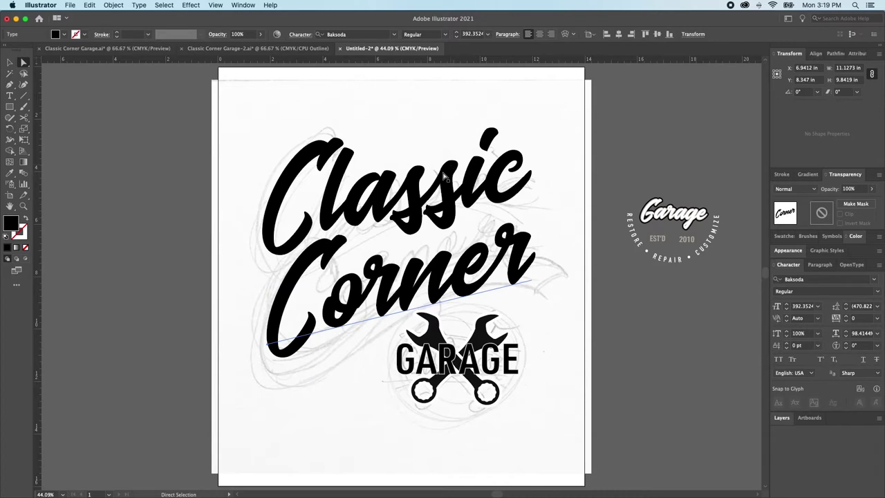
left_click(450, 180)
key("super+shift+a")
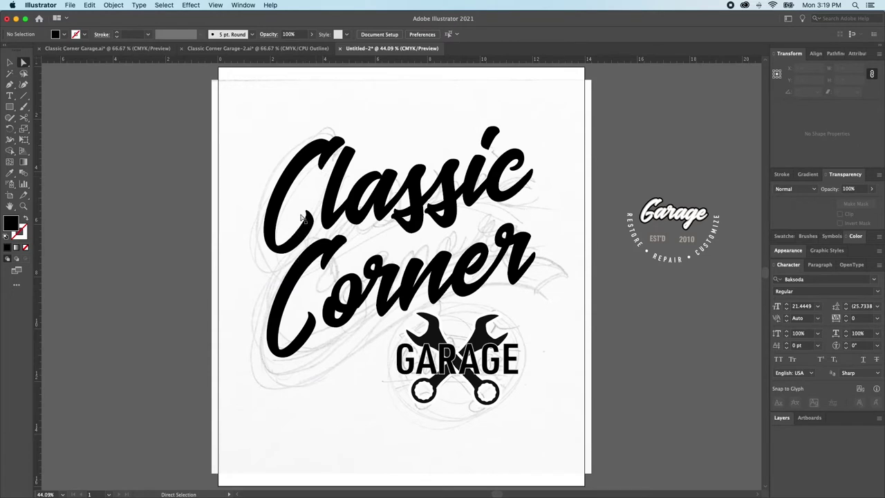
- Set the baseline shift of the capital C in Classic to 9 pt
key("t")
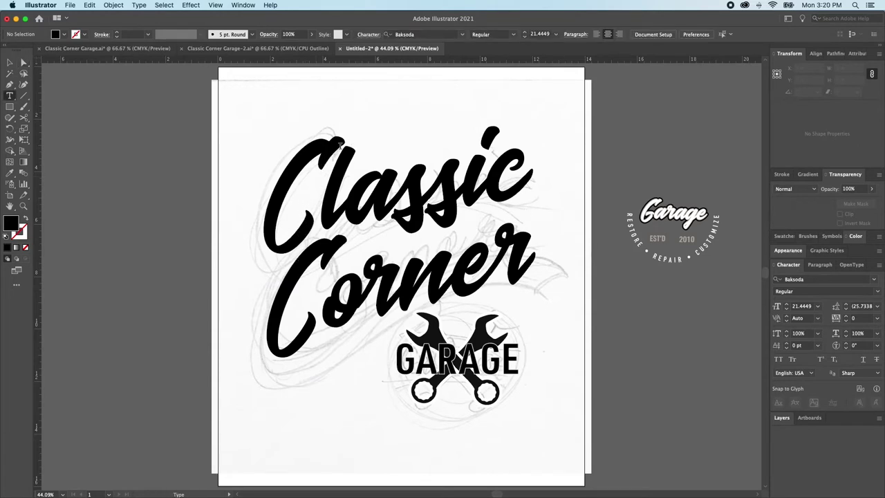
left_click_drag(267, 237, 321, 225)
left_click_drag(314, 155, 280, 161)
left_click_drag(341, 141, 280, 149)
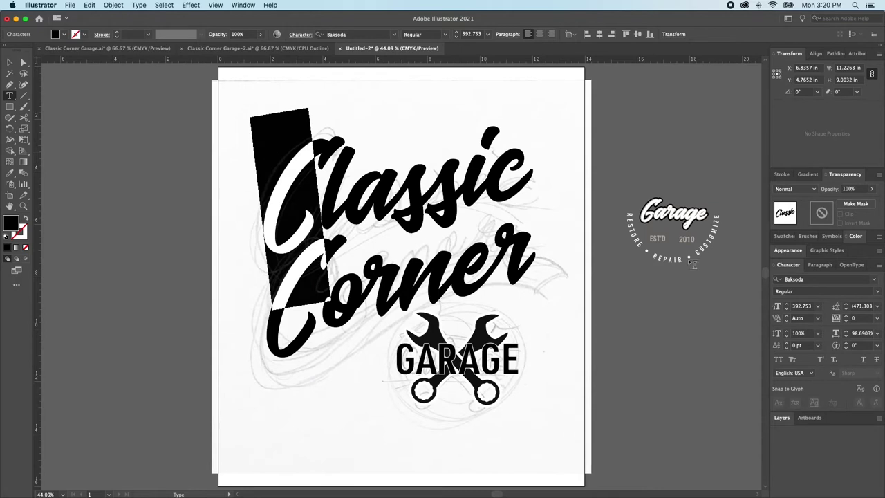
left_click(787, 344)
left_click(787, 344)
left_click(787, 344)
left_click(787, 344)
left_click(787, 344)
left_click(787, 344)
left_click(786, 343)
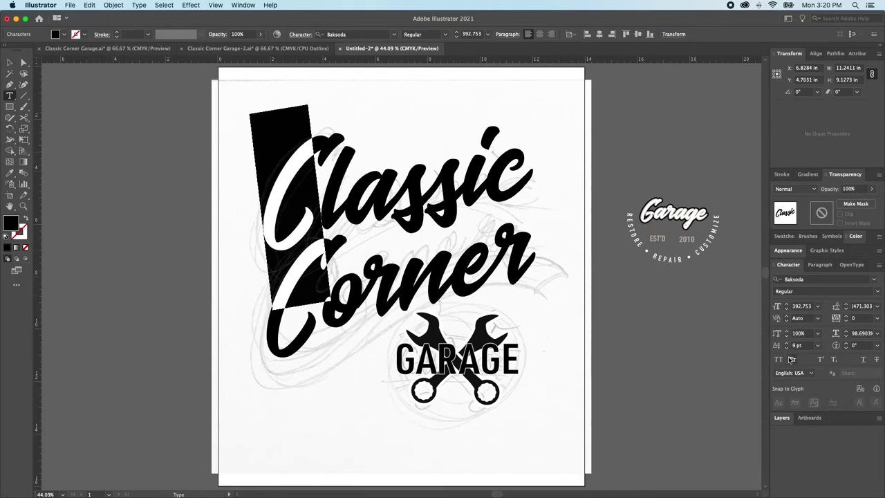
- Set the character rotation of the capital C in Classic to 3°
left_click(847, 348)
left_click(846, 348)
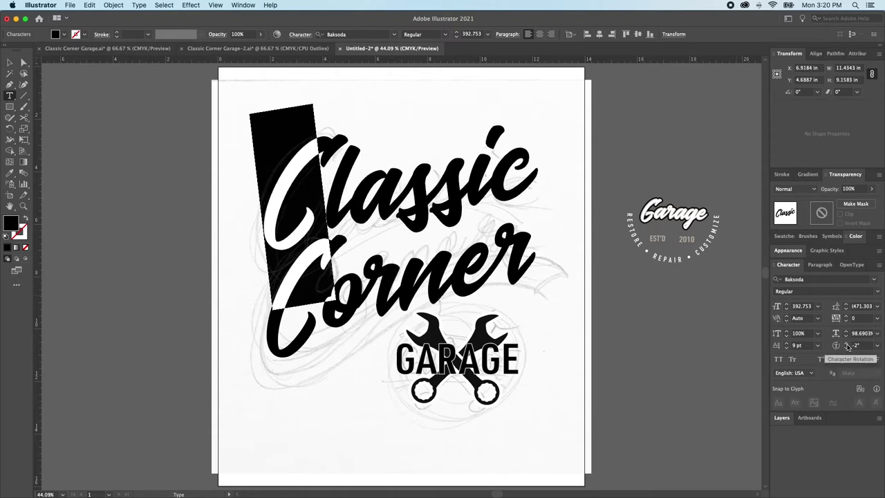
left_click(847, 348)
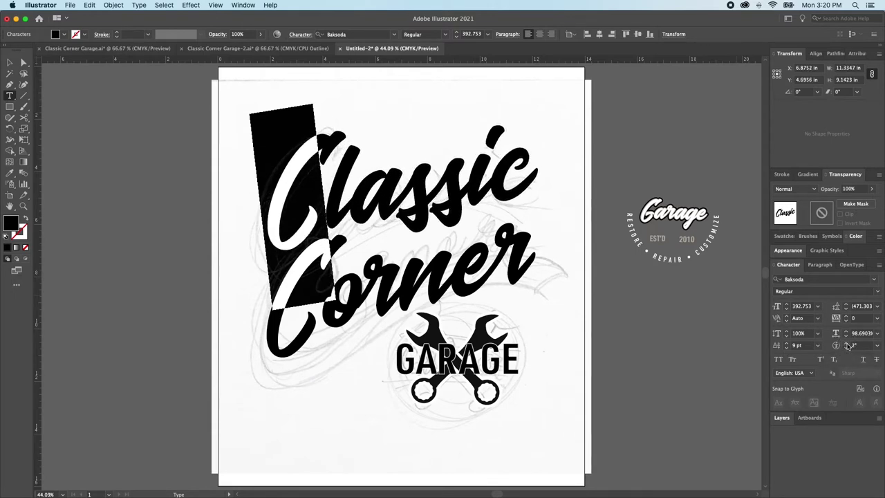
- Set the kerning between the C and l of Classic to -20
left_click(341, 173)
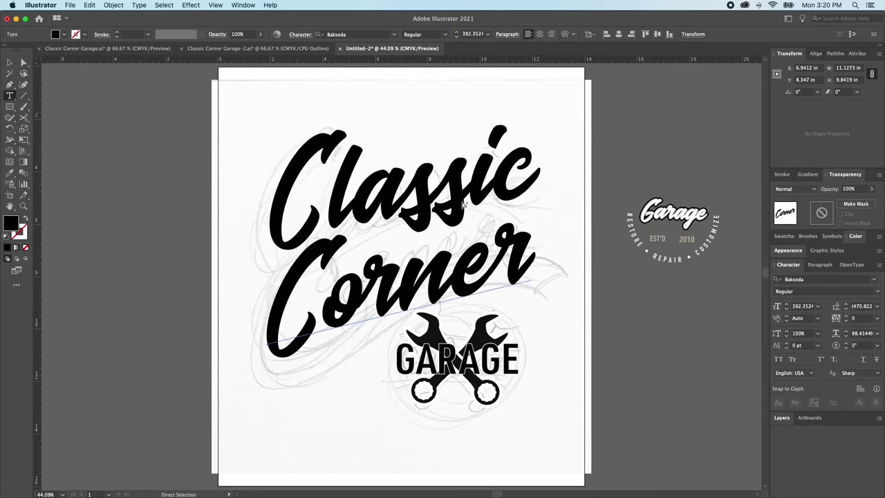
key("Left")
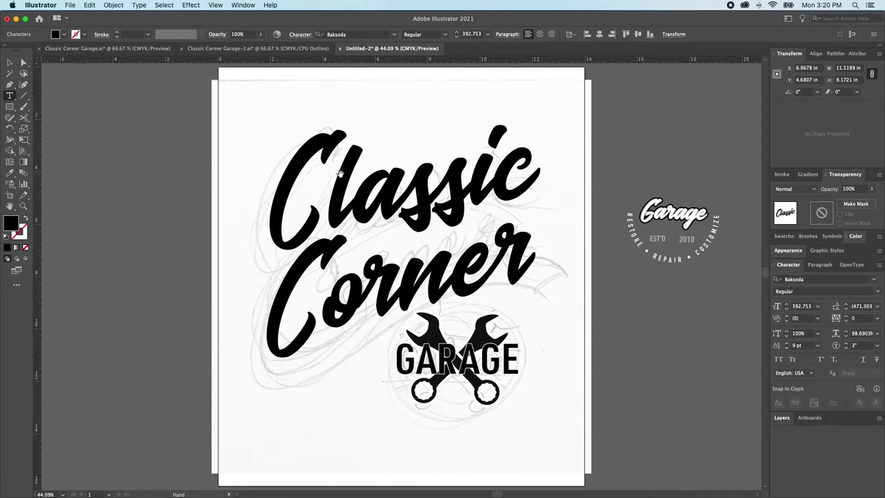
key("alt+Left")
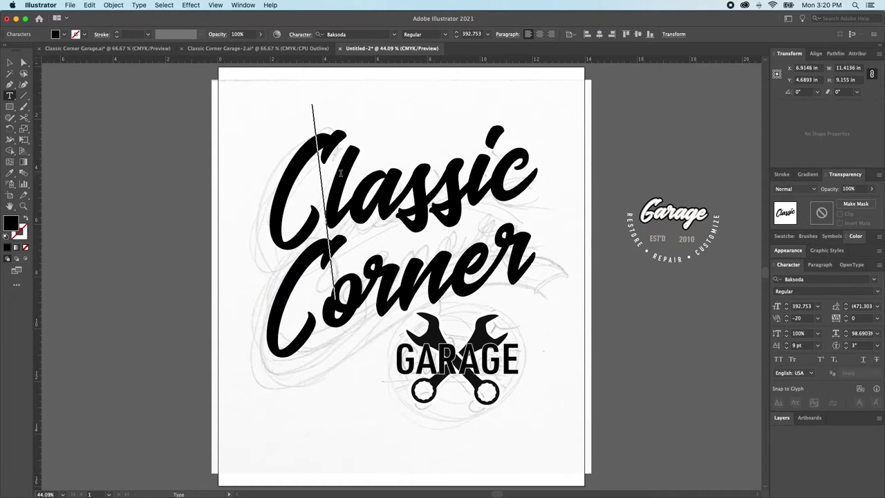
key("super+shift+a")
key("a")
left_click(374, 216)
key("super+shift+a")
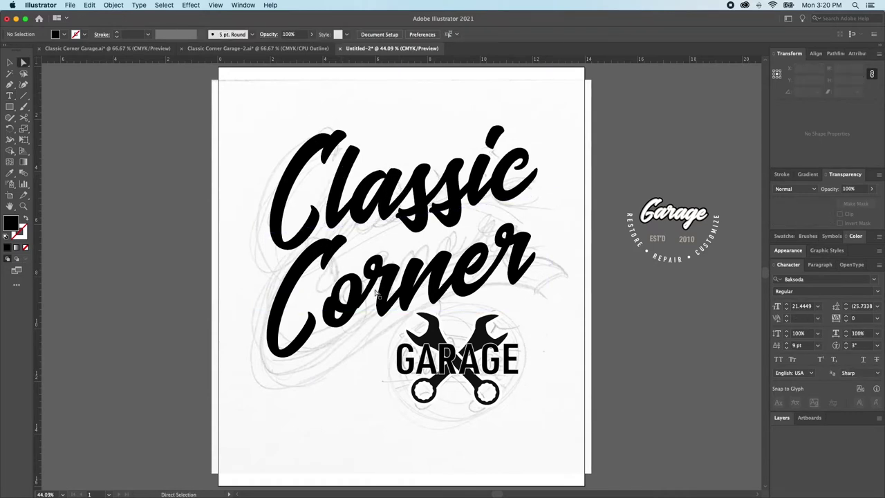
- Set the character rotation of the capital C in Corner to 3°, matching the C of Classic
key("y")
key("t")
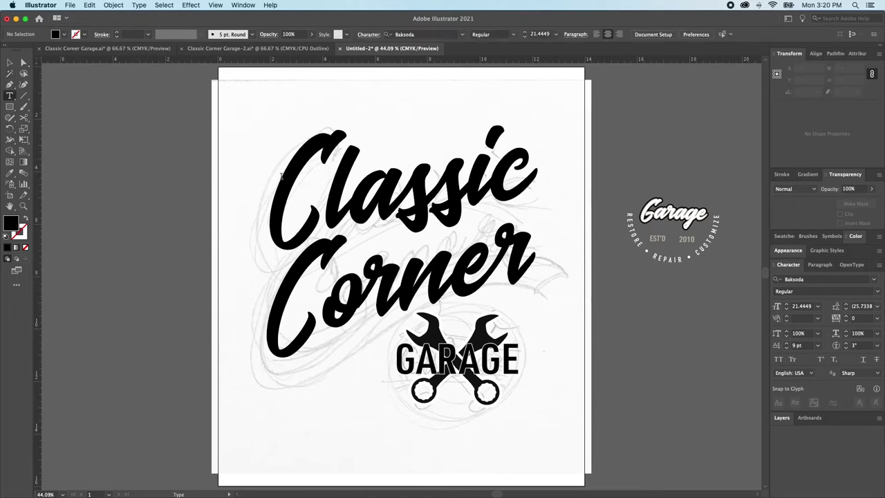
double_click(290, 162)
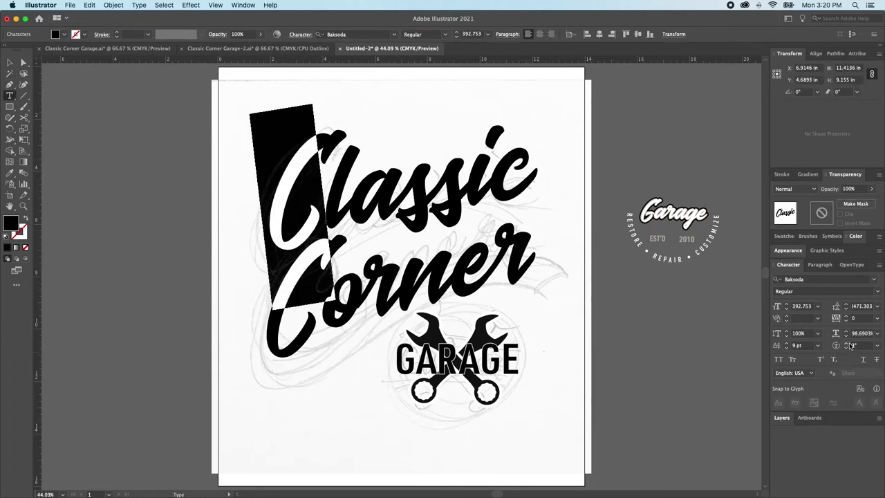
double_click(297, 349)
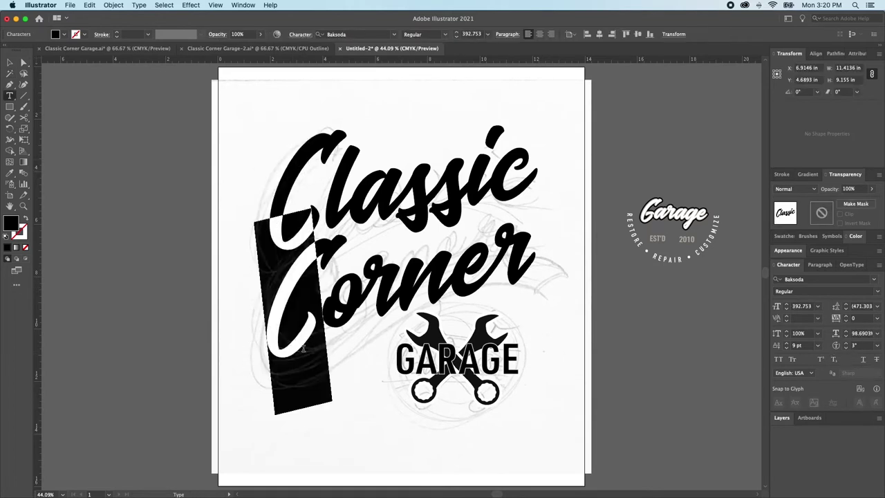
left_click(846, 348)
left_click(846, 343)
left_click(846, 343)
left_click(846, 343)
left_click(846, 343)
key("super+shift+a")
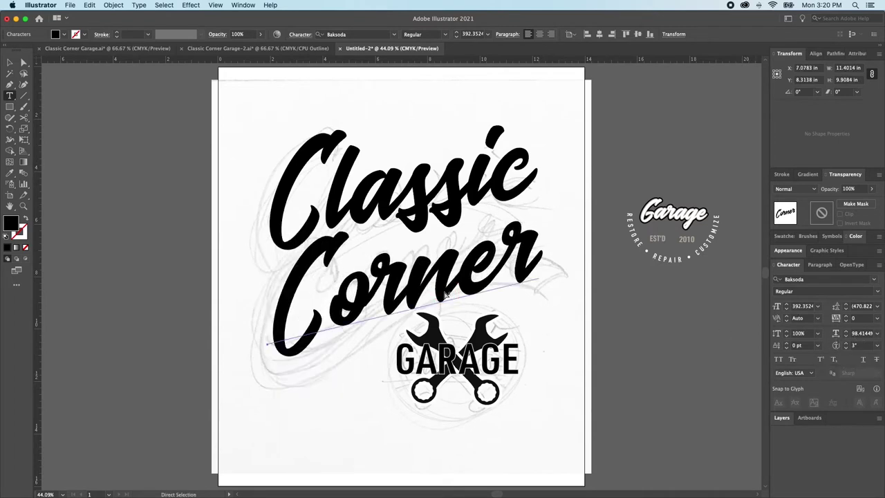
- Set the kerning between the C and o of Corner to -20
key("t")
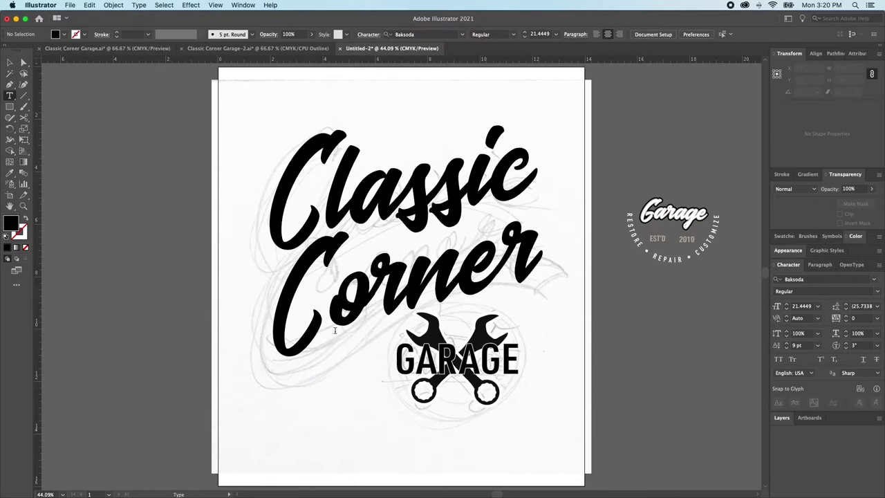
left_click(322, 345)
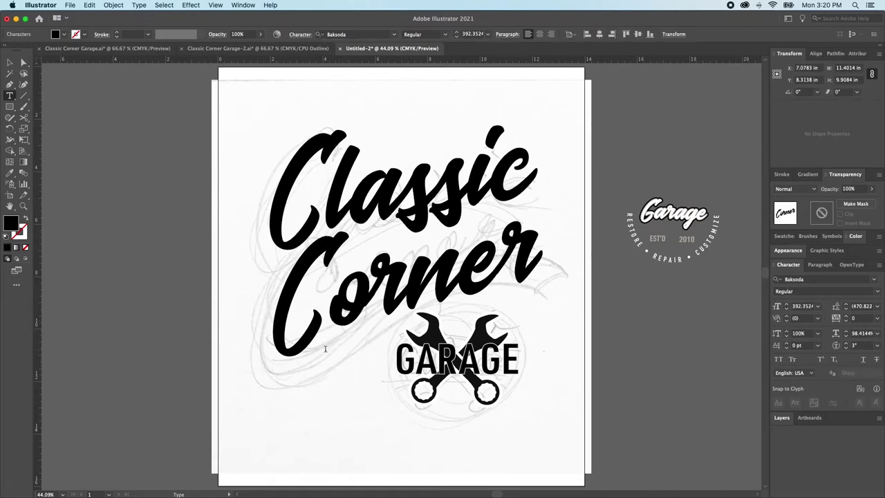
key("alt+Left")
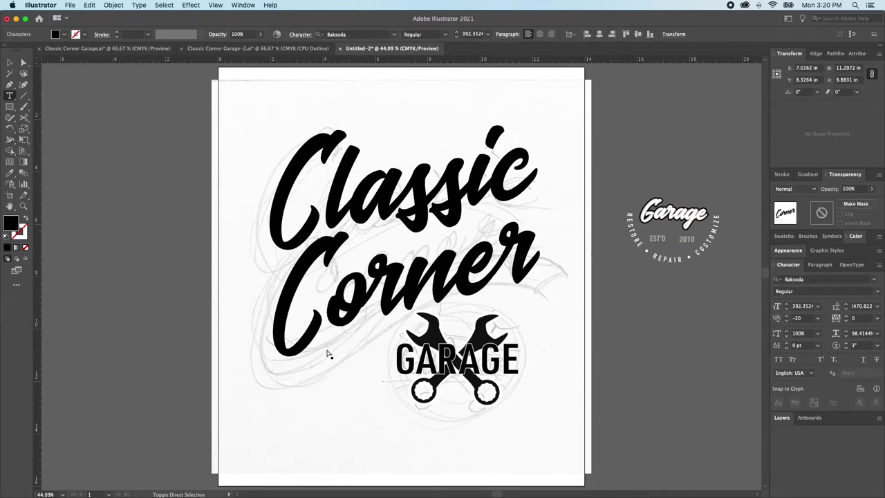
key("super+shift+a")
- Set the baseline shift of the lowercase letters "orner" in Corner to 21 pt
key("s")
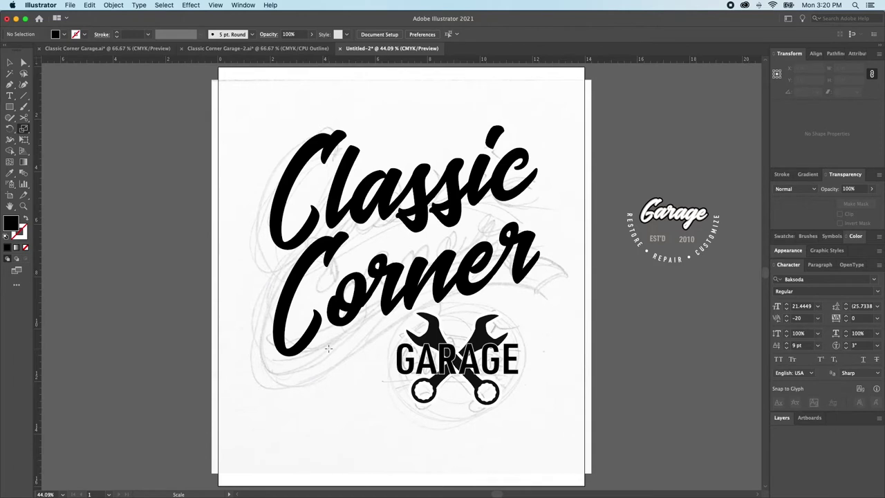
key("t")
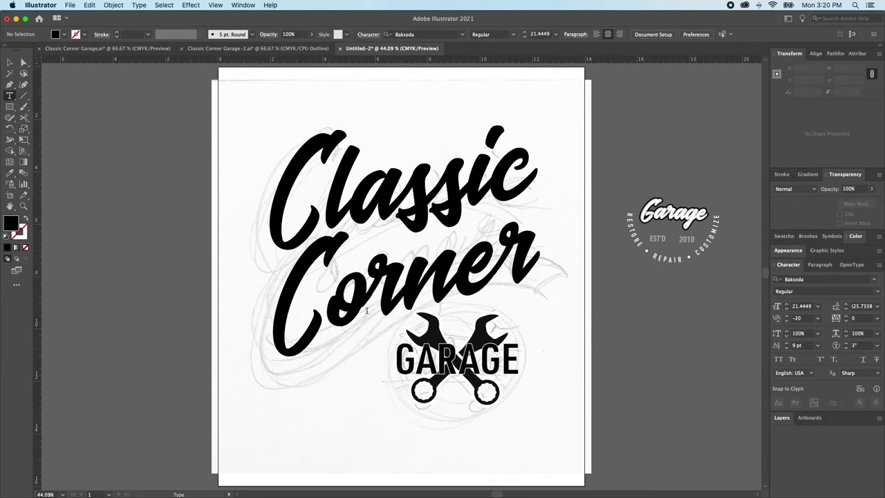
left_click_drag(336, 288, 536, 270)
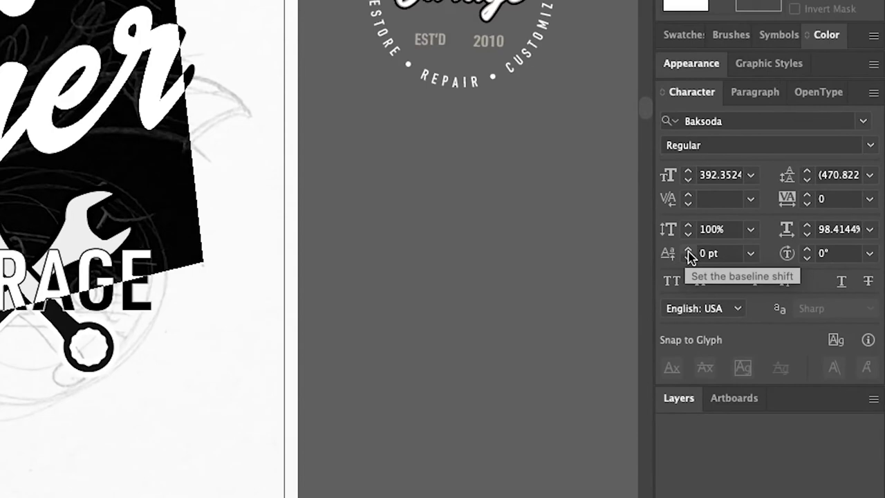
left_click(689, 250)
left_click(689, 250)
left_click(689, 251)
left_click(689, 251)
left_click(689, 251)
left_click(689, 250)
left_click(689, 251)
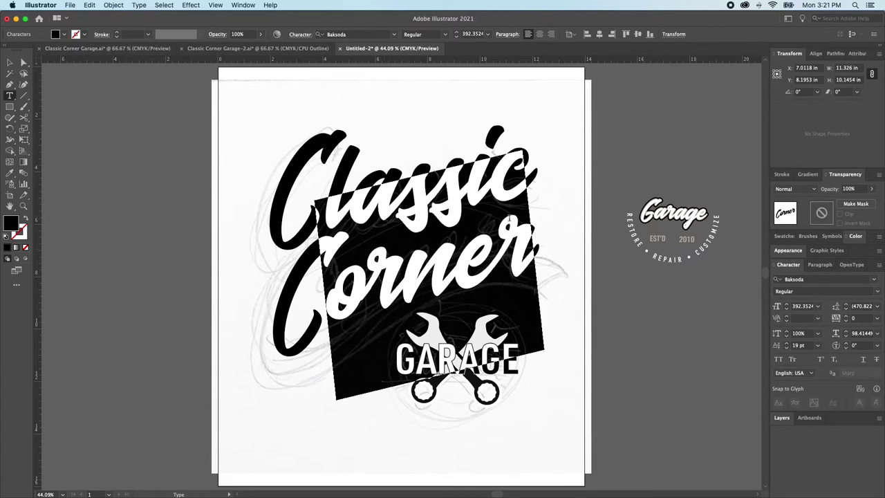
left_click(787, 344)
left_click(786, 343)
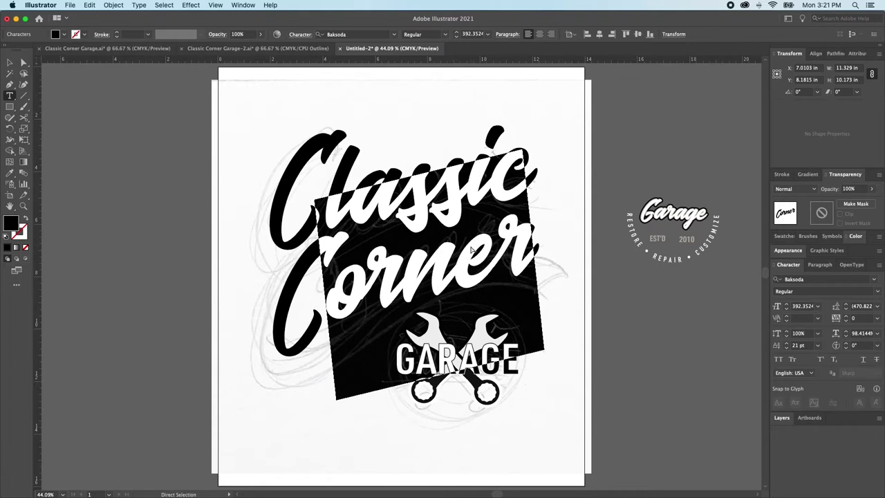
key("shift+super+a")
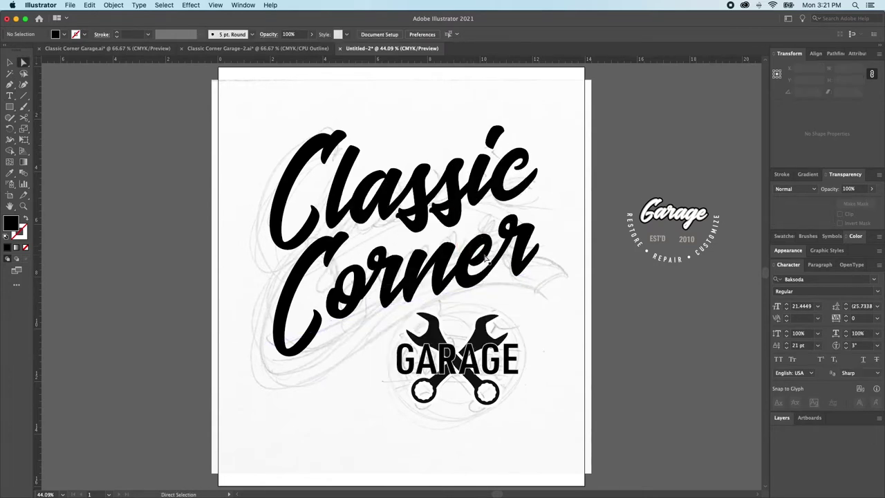
- Set the baseline shift of the capital C in Corner to -17 pt
key("t")
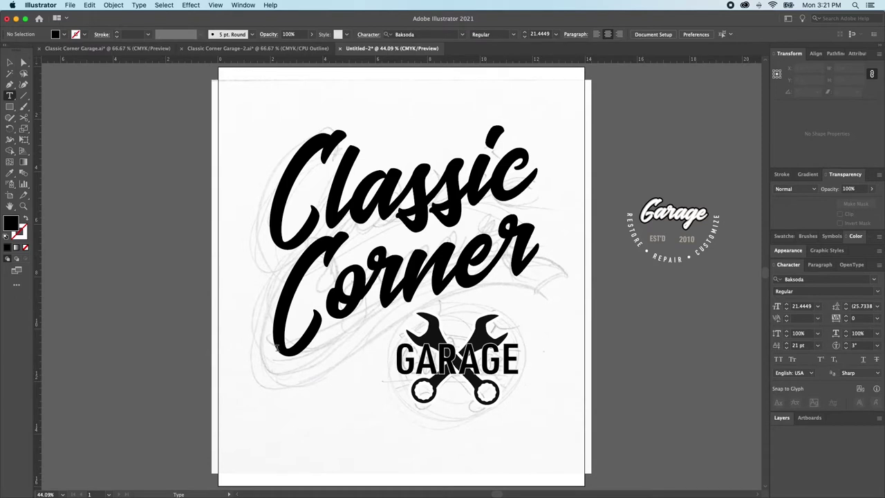
left_click_drag(276, 348, 296, 349)
left_click(787, 352)
left_click(787, 348)
left_click(787, 347)
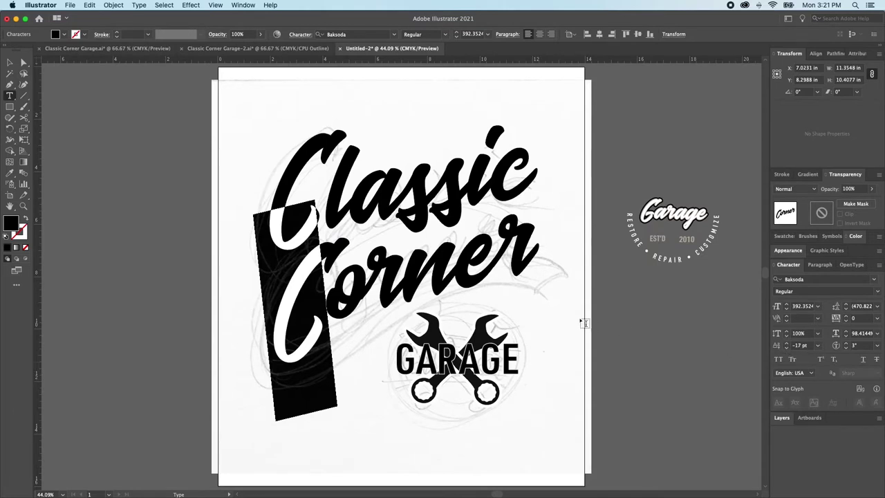
key("Escape")
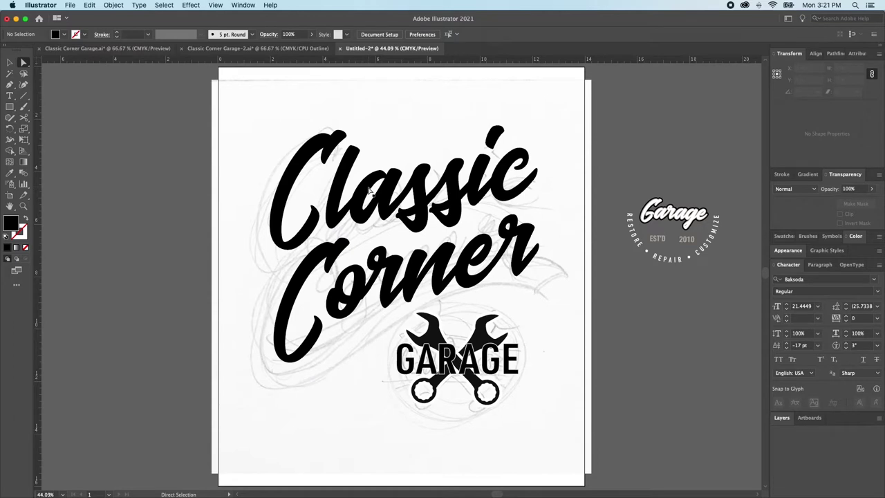
- Overlay a red copy of Classic on Corner to compare their letter placement, and delete the copy
left_click_drag(375, 181, 377, 289)
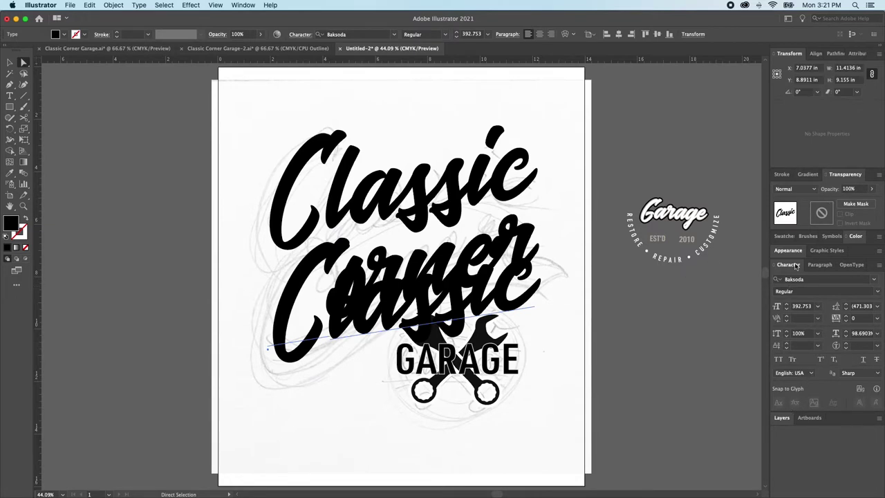
left_click(785, 236)
left_click(801, 266)
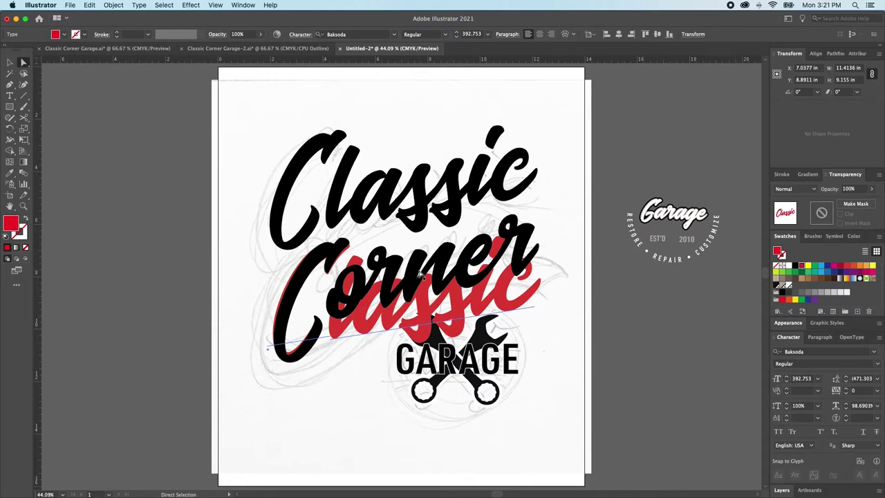
key("Delete")
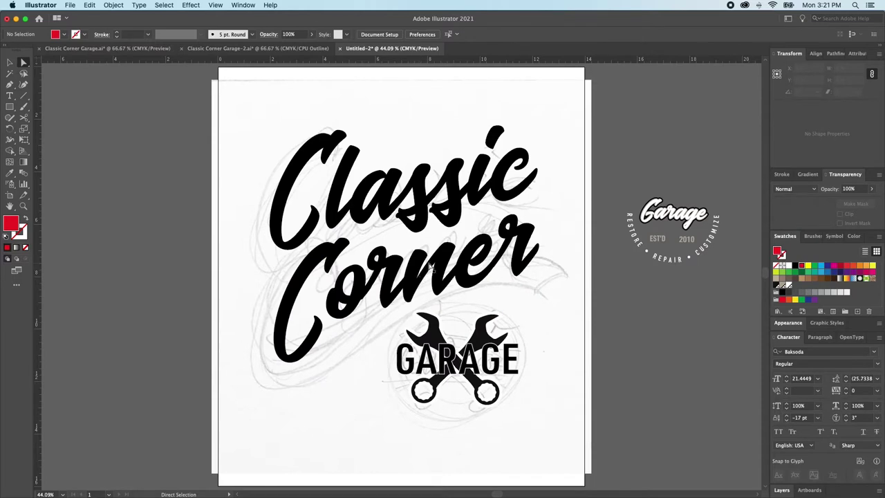
- Show Layer 1 and move the Classic Corner lettering up about 1 in over the sketch
key("t")
key("a")
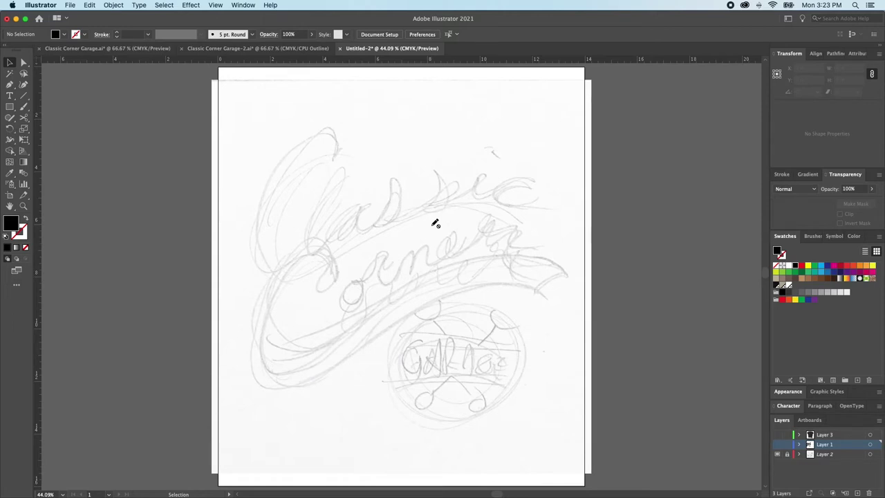
left_click(777, 447)
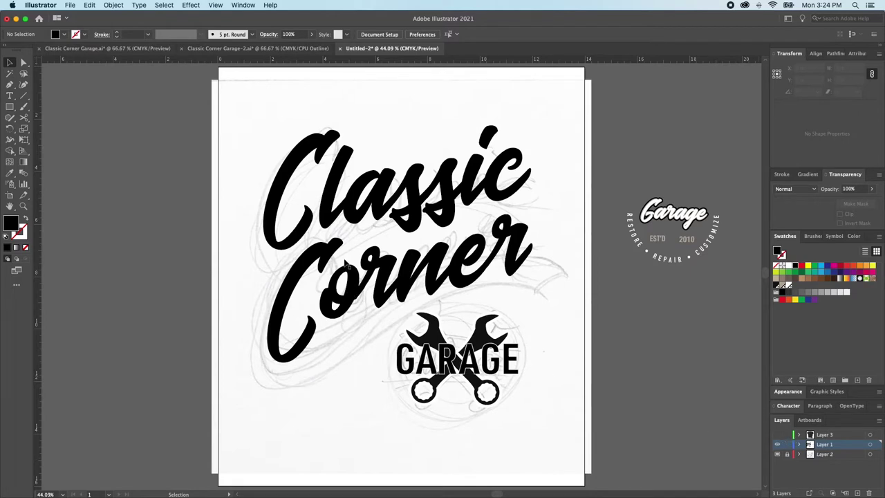
left_click(470, 183)
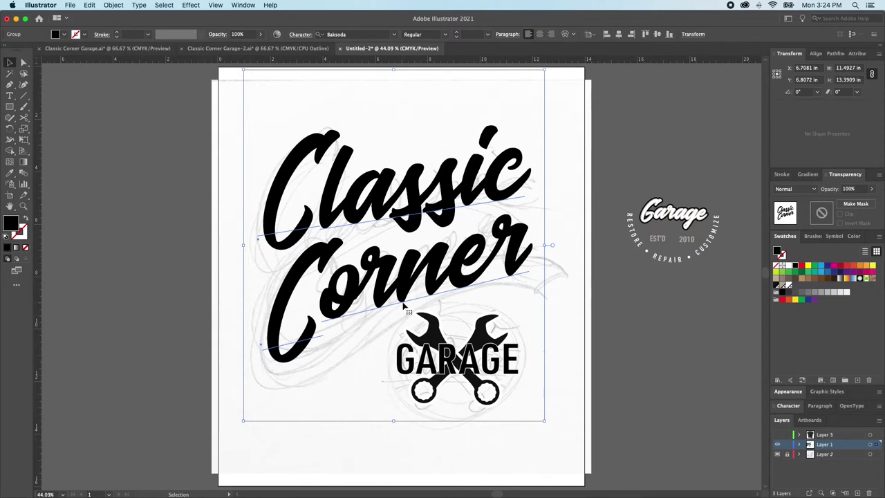
left_click(473, 322)
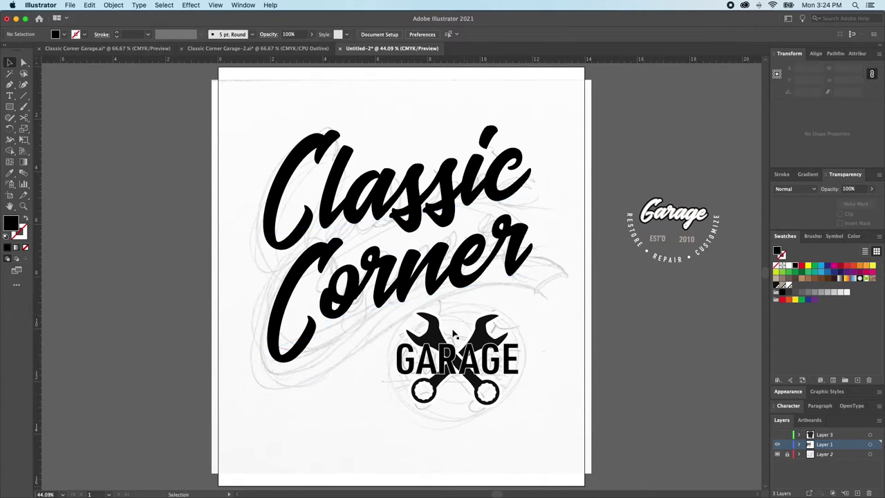
key("p")
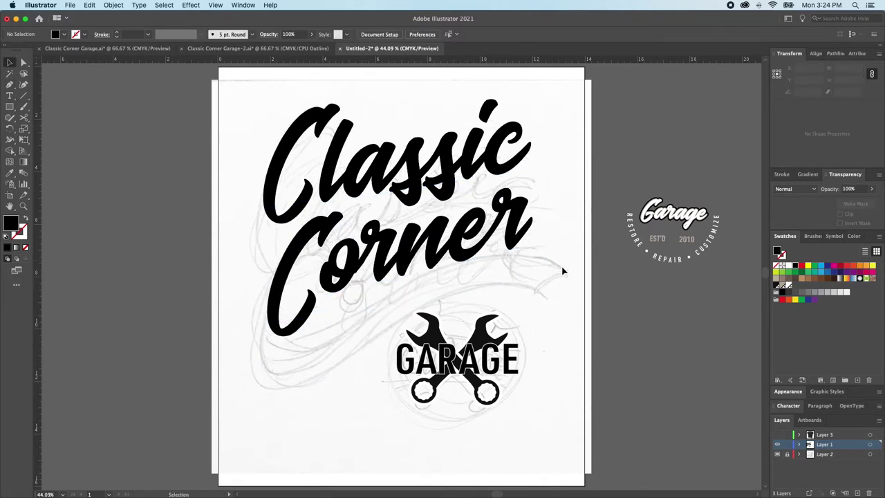
- Draw the long curved upper edge of a swoosh beneath Corner with the Pen tool, following the sketch, as an unfilled outline
key("p")
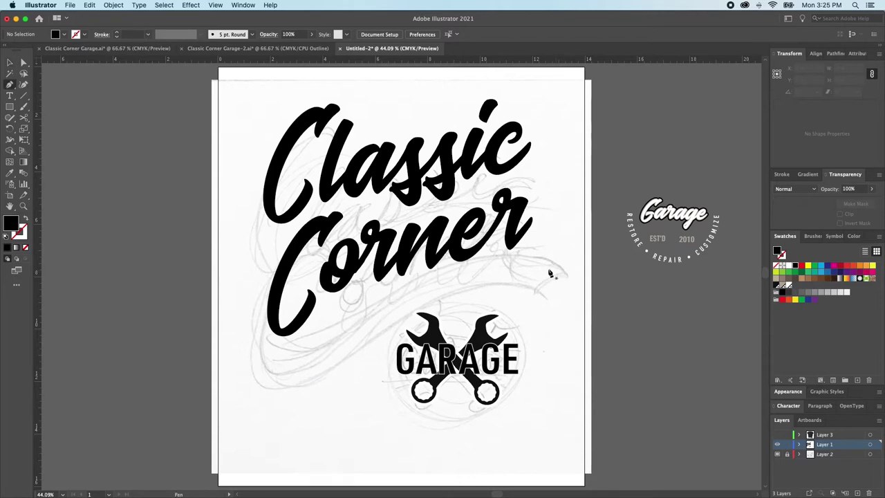
left_click(291, 351)
left_click_drag(350, 329, 392, 291)
left_click_drag(566, 273, 623, 326)
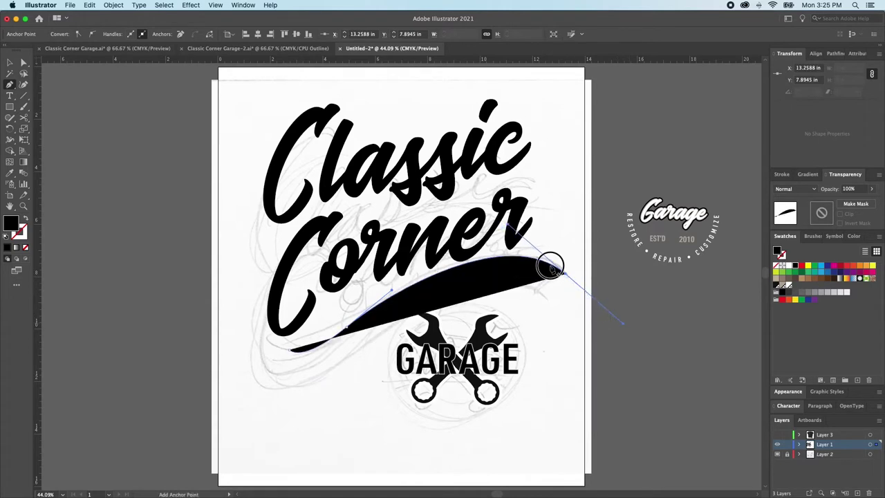
left_click(554, 270)
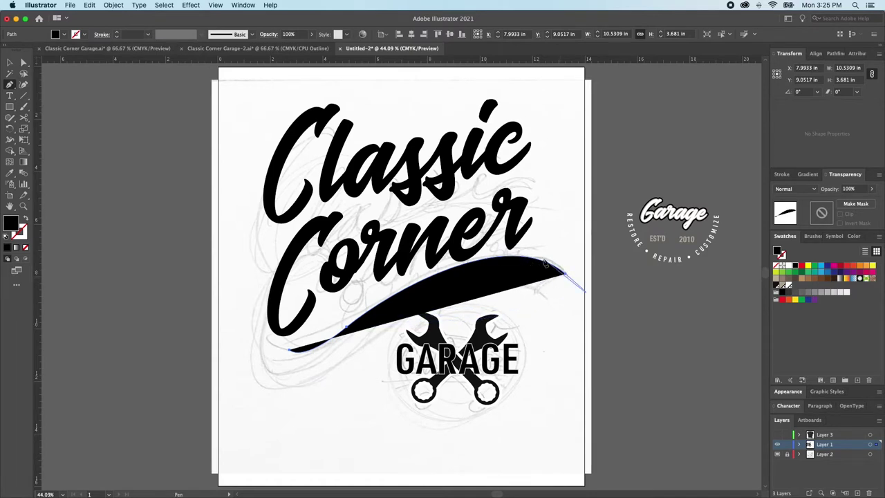
left_click(545, 261)
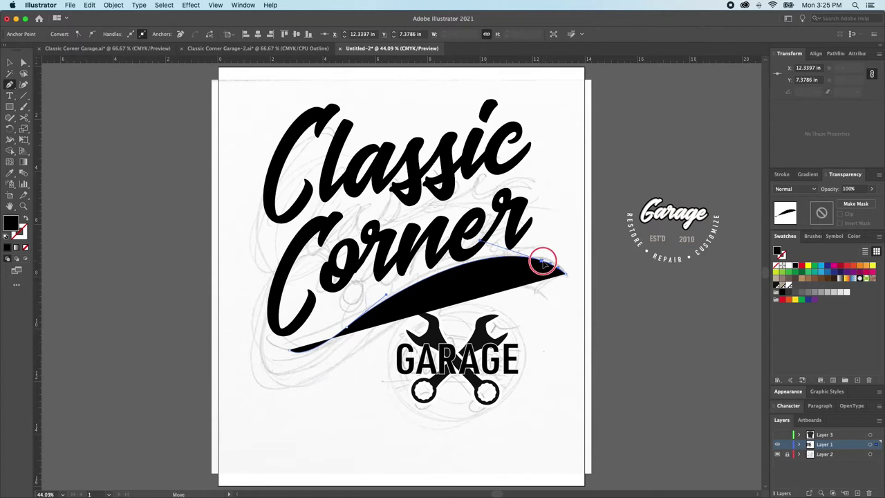
left_click_drag(557, 264, 561, 267)
key("shift+x")
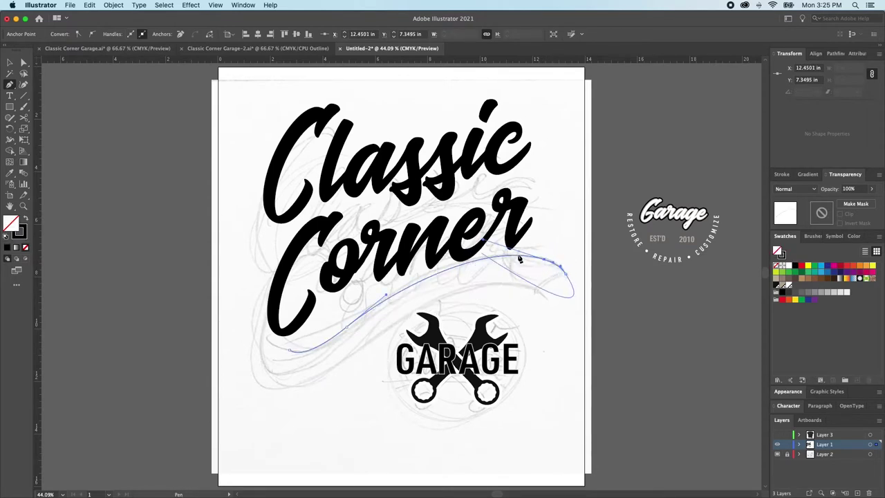
- Draw the swoosh's concave right end and curved lower edge, closing the path at its thin left tail
left_click_drag(561, 267, 572, 280)
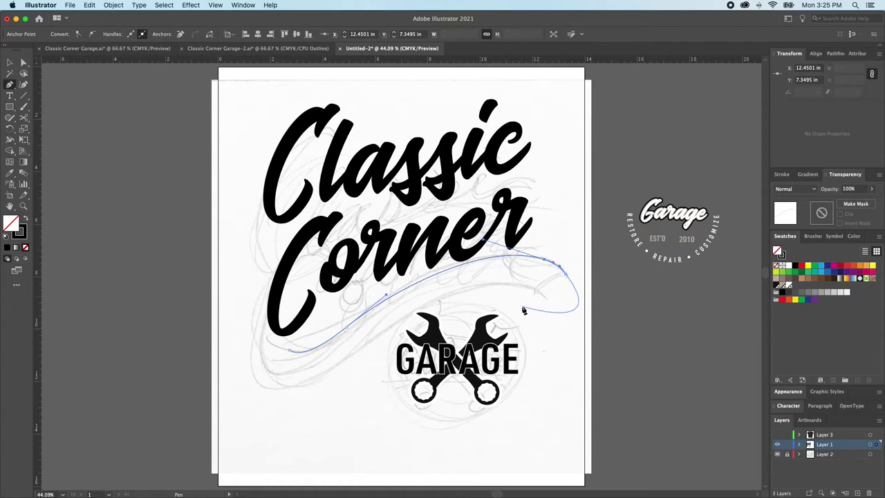
left_click(567, 276)
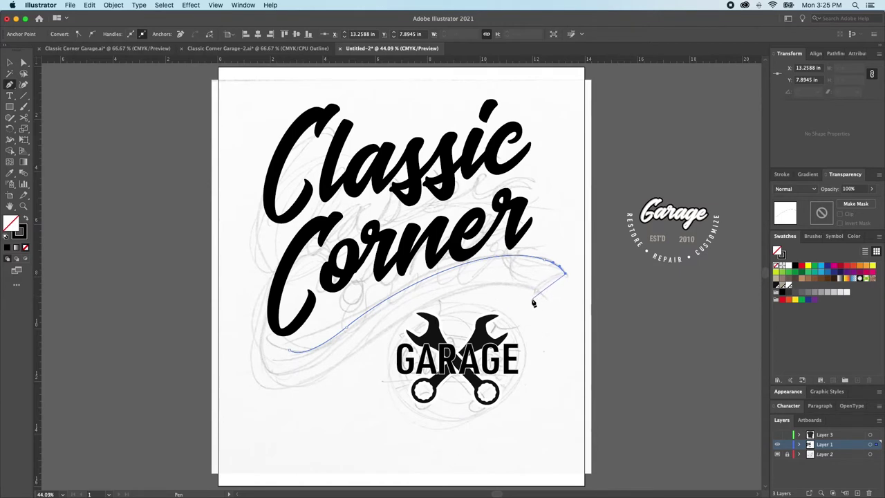
left_click_drag(532, 305, 526, 332)
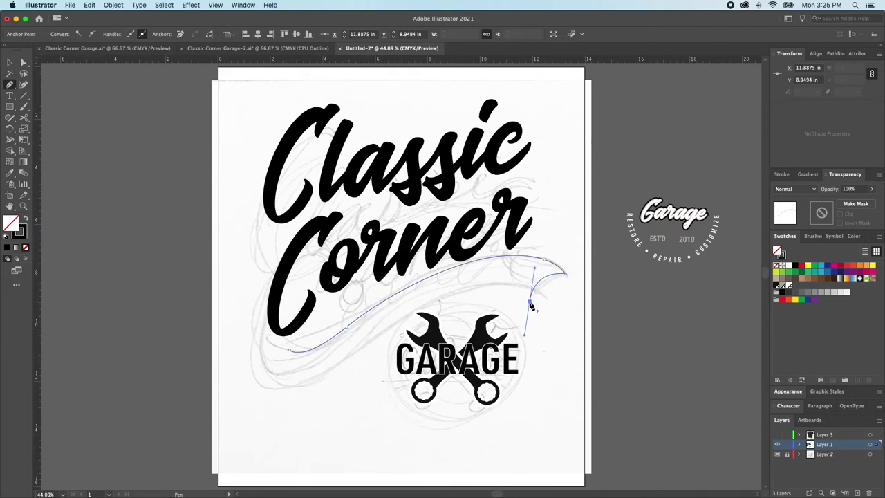
left_click(531, 305)
left_click(402, 305)
left_click_drag(402, 305, 347, 327)
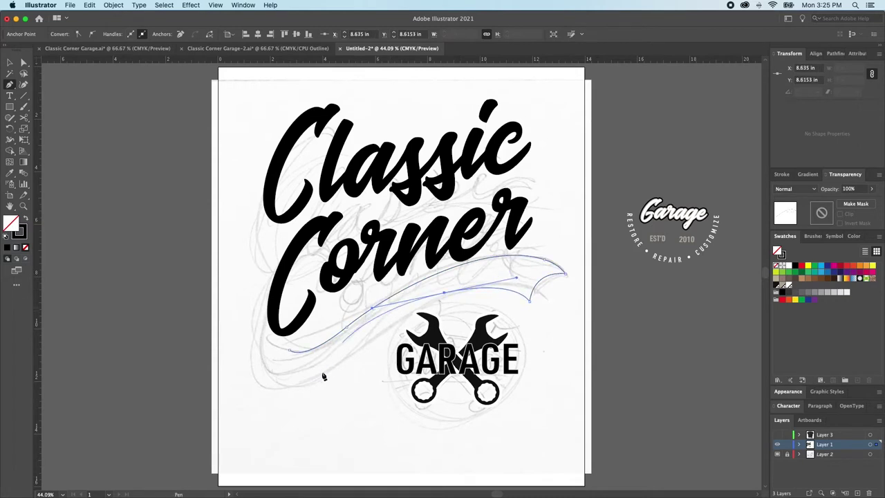
left_click_drag(290, 351, 266, 320)
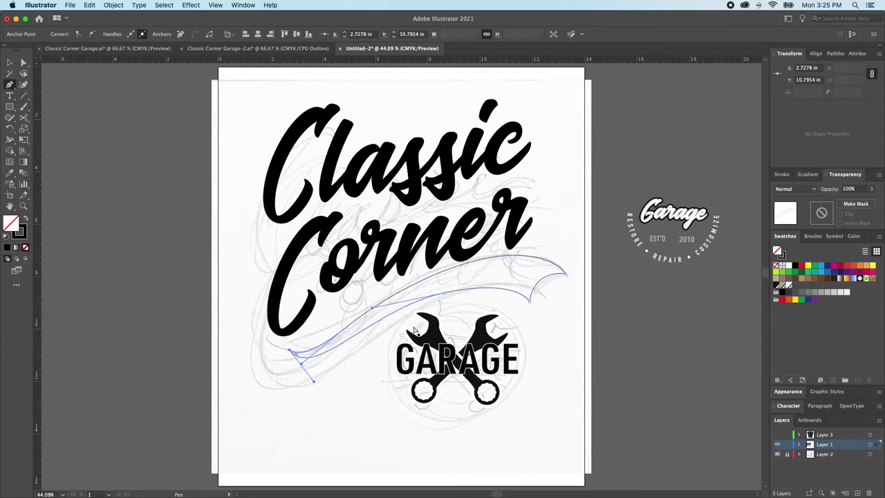
- Give the closed swoosh a solid black fill with no stroke
left_click(520, 339, "super")
key("a")
left_click(505, 296)
key("shift+x")
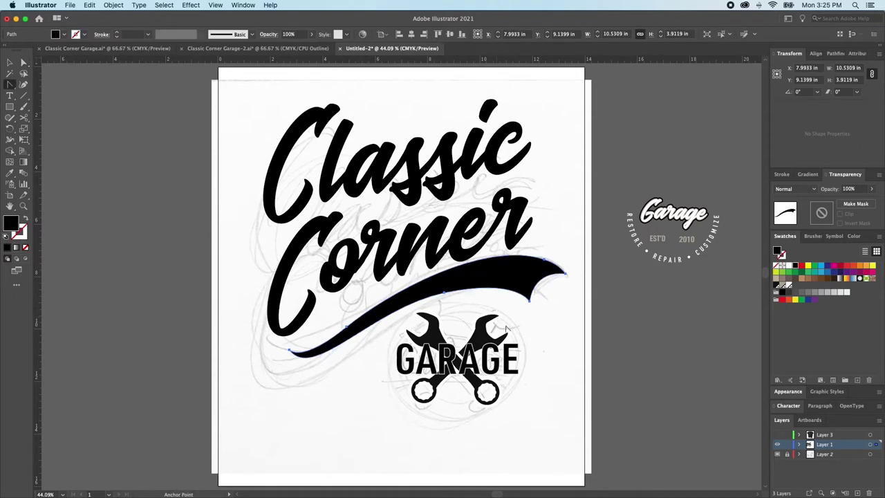
left_click(527, 322, "super")
- Deselect the swoosh and hide the sketch on Layer 2
key("a")
left_click(393, 305)
left_click(480, 310, "super")
key("v")
left_click(778, 454)
- Rotate and stretch the swoosh to about 11.58 in wide, placing its thin tail against the base of Corner's C
key("a")
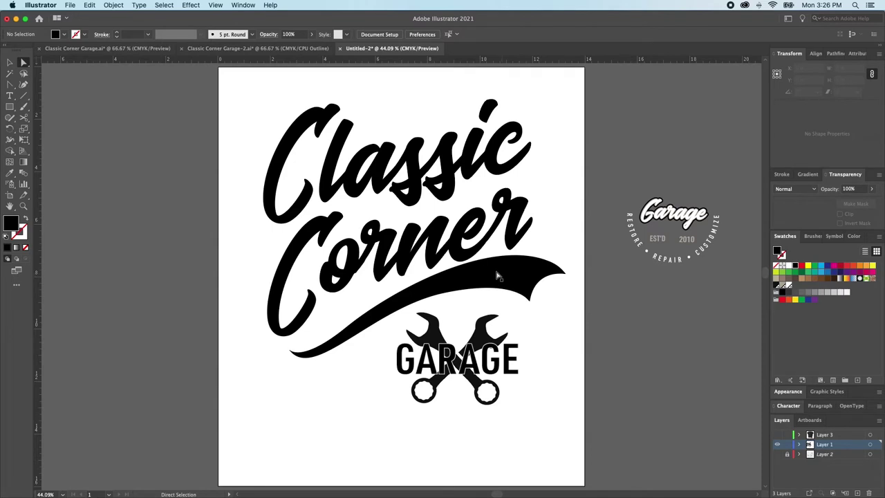
left_click(503, 276)
key("e")
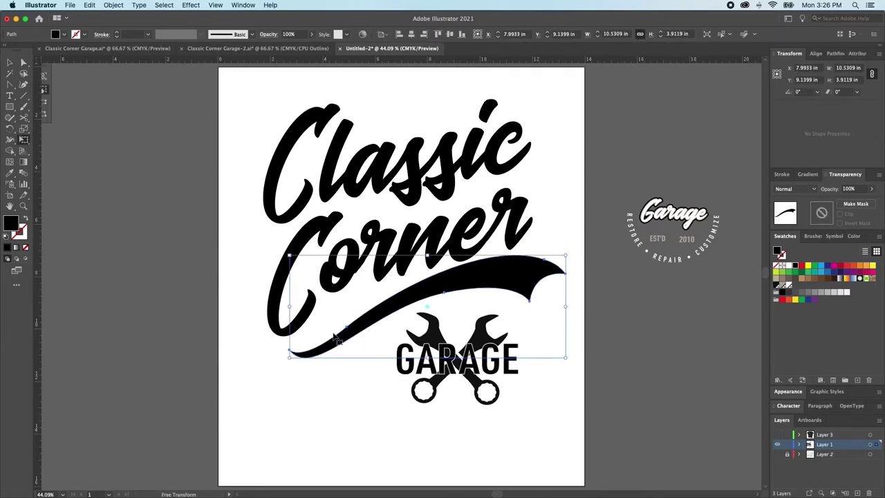
left_click_drag(289, 306, 273, 289)
key("a")
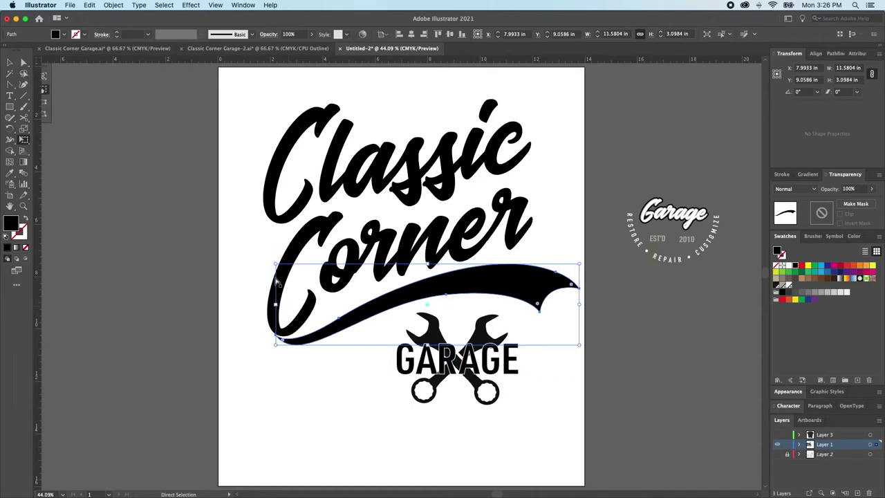
left_click(320, 307)
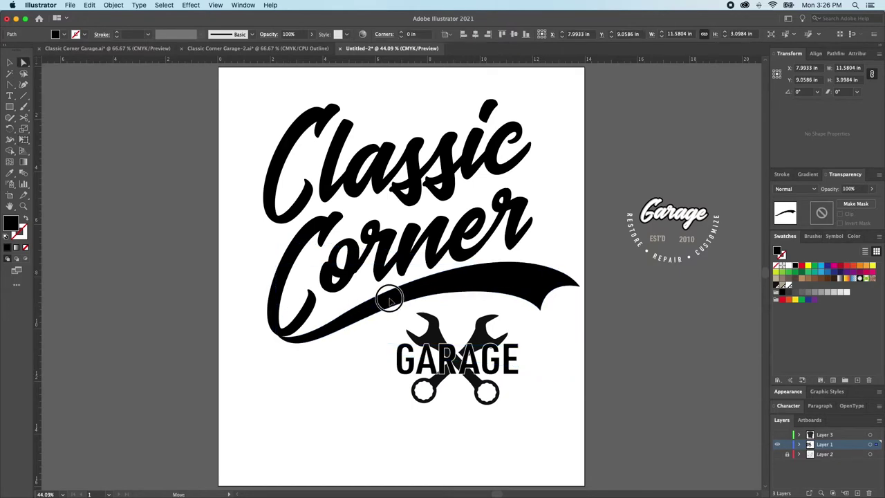
left_click(340, 335)
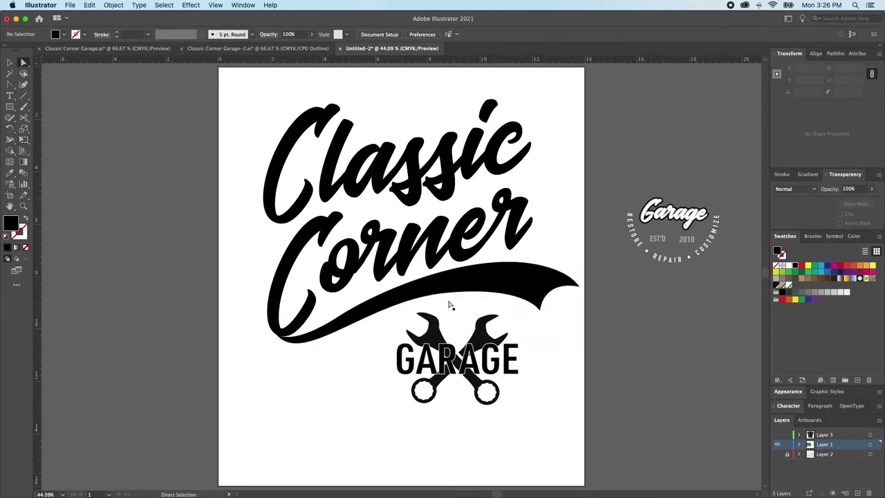
- Rotate the swoosh slightly beneath the Corner lettering
left_click(489, 293)
key("r")
left_click_drag(584, 327, 585, 331)
key("super+shift+a")
- Smooth the swoosh's upper edge near its right tip by adjusting the anchor points and curve handles there
key("a")
mouse_move(554, 268)
left_mouse_down()
mouse_move(577, 284)
mouse_move(552, 266)
left_mouse_up()
key("super+z")
key("super+shift+a")
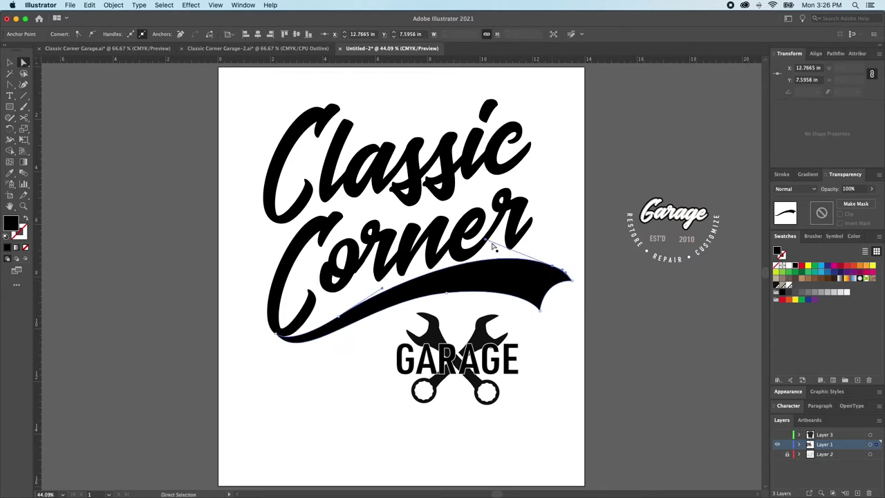
left_click_drag(486, 241, 474, 241)
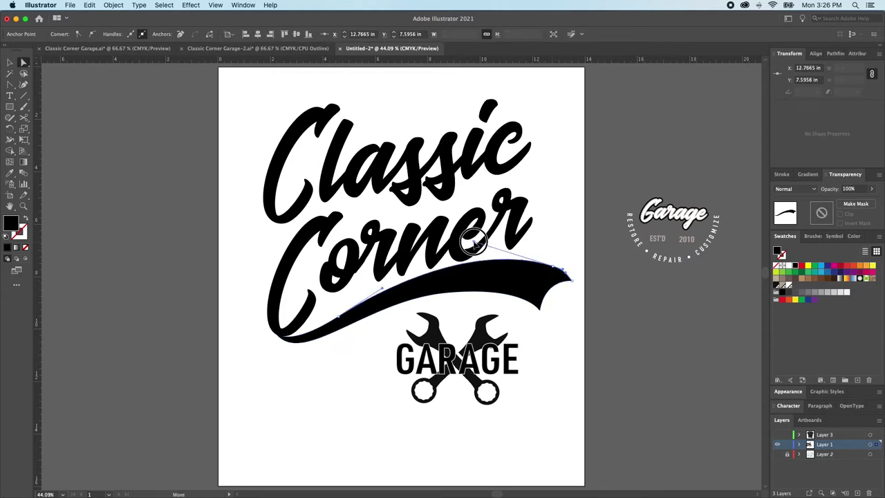
left_click_drag(532, 244, 632, 344)
left_click(569, 289)
left_click_drag(576, 290, 609, 309)
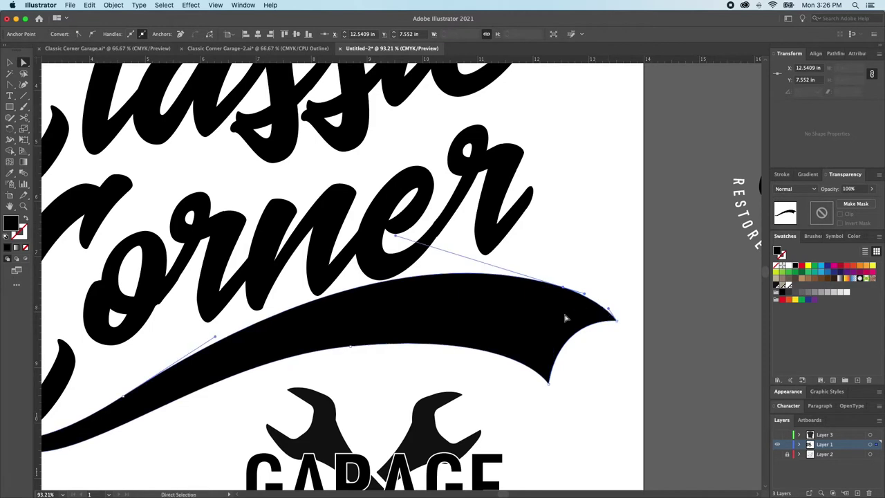
left_click_drag(563, 288, 563, 292)
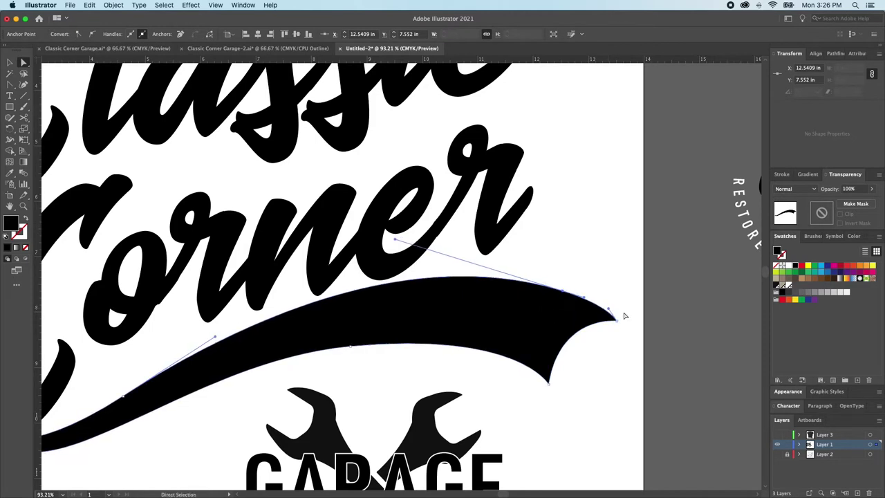
left_click_drag(609, 309, 608, 311)
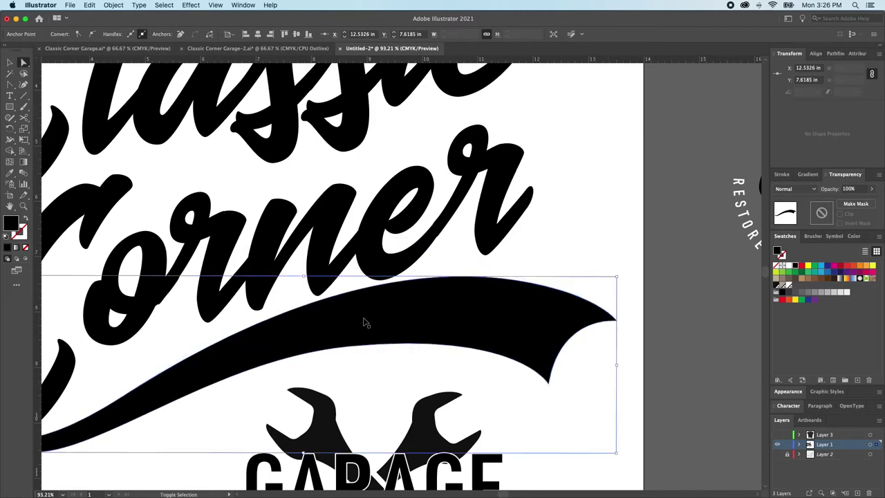
key("super+shift+a")
- Convert the Corner lettering to outlines and delete every letter after the C
key("super+minus")
scroll(348, 309, "left", 3)
scroll(347, 309, "down", 2)
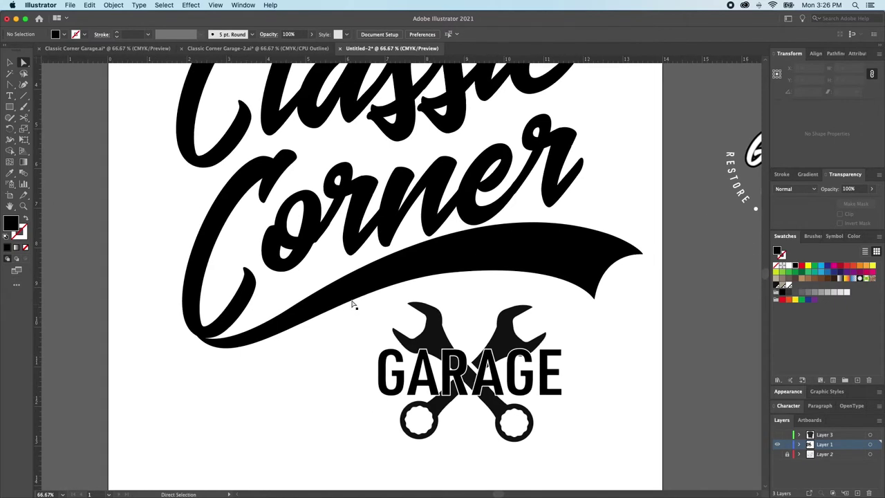
left_click(233, 307)
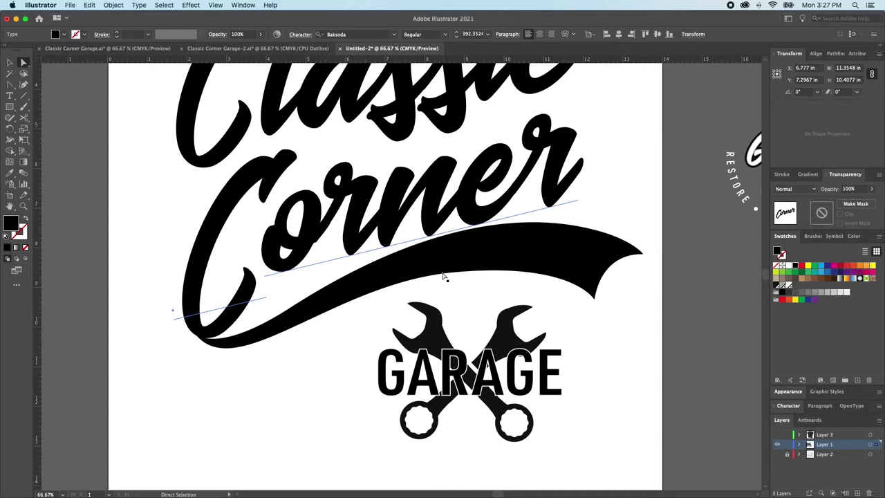
key("Delete")
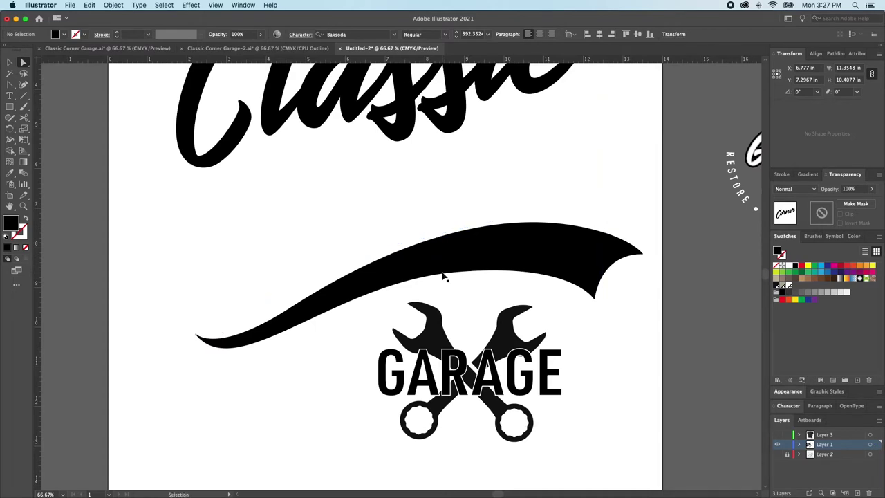
key("super+z")
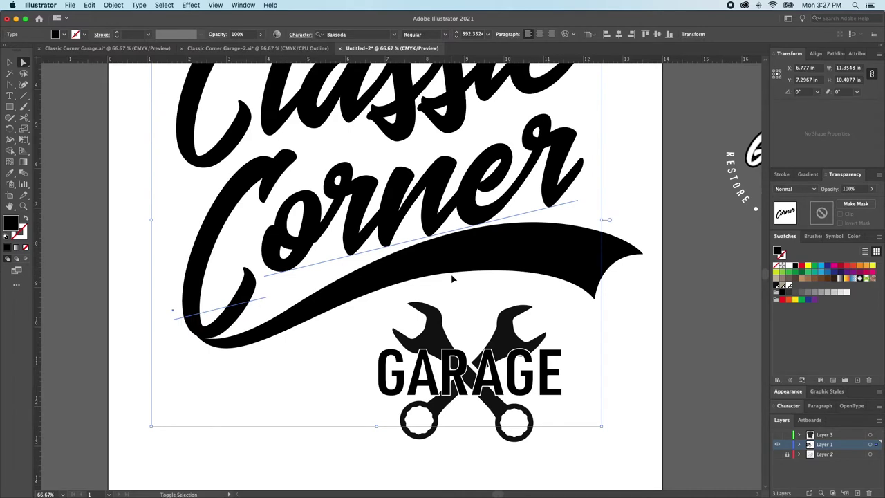
left_click(559, 186, "alt")
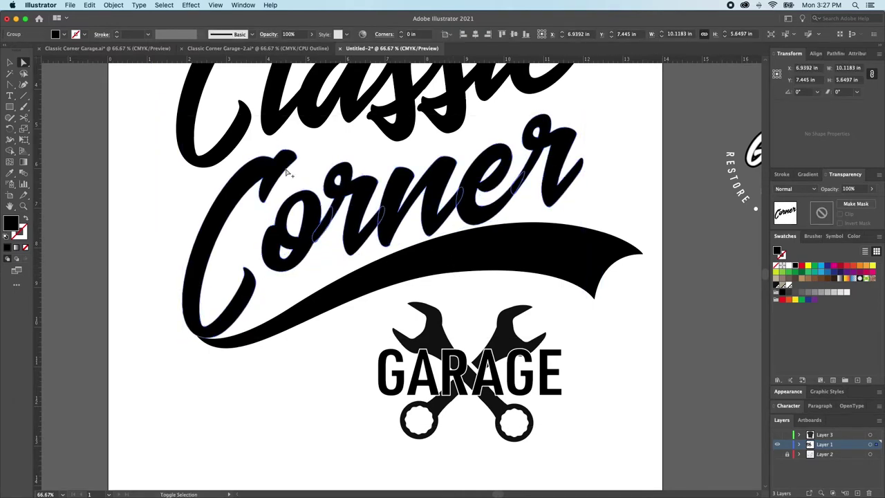
key("Delete")
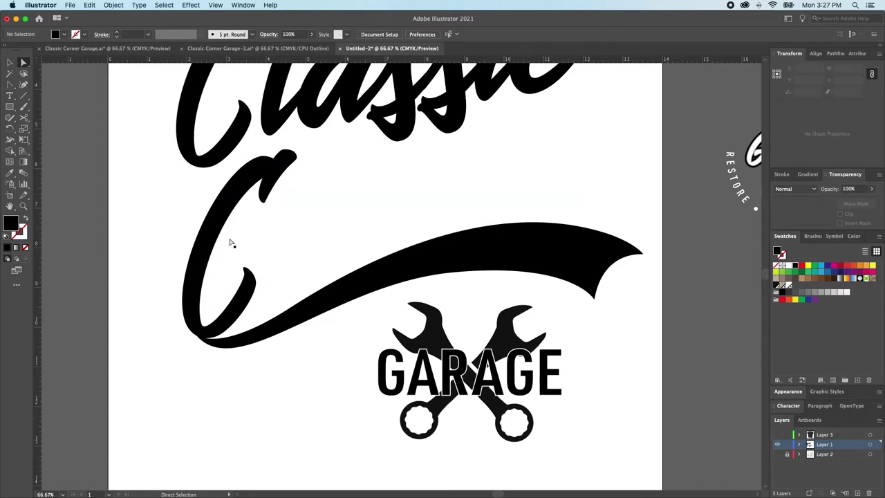
- Erase the lower curl of Corner's C so its stem ends at the swoosh's tail
left_click(200, 240, "alt")
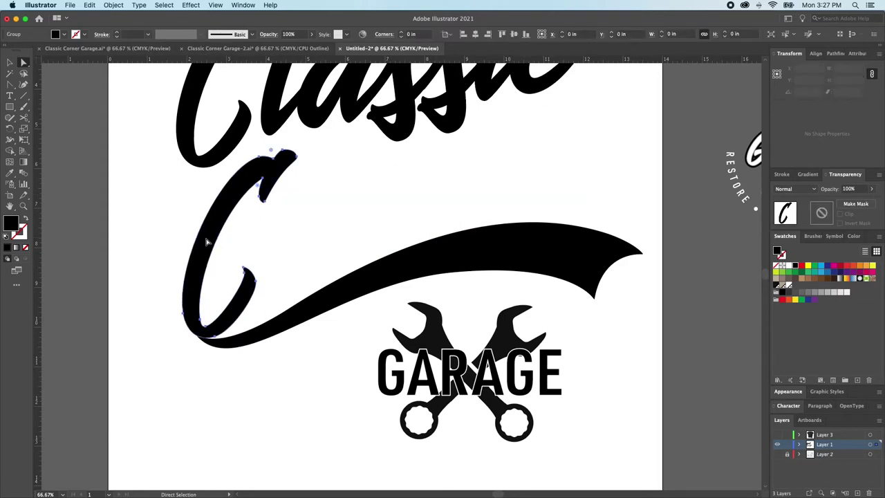
left_click(238, 297)
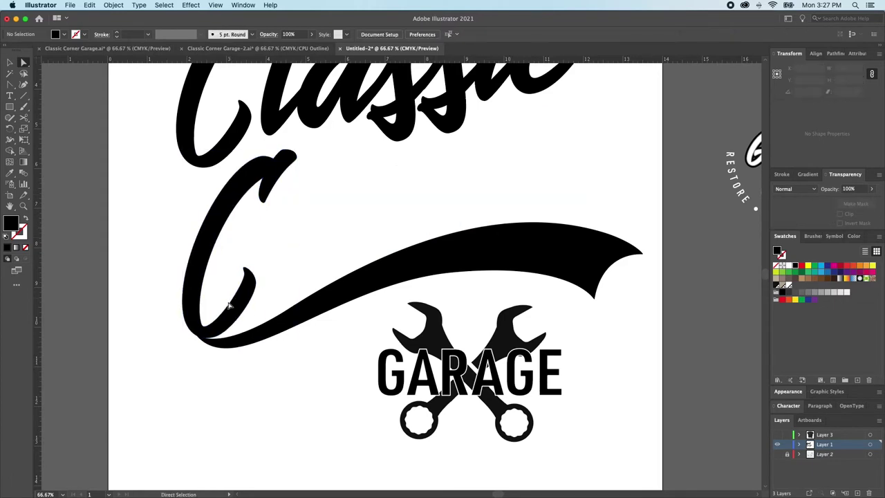
key("p")
left_click(24, 117)
left_click(69, 118)
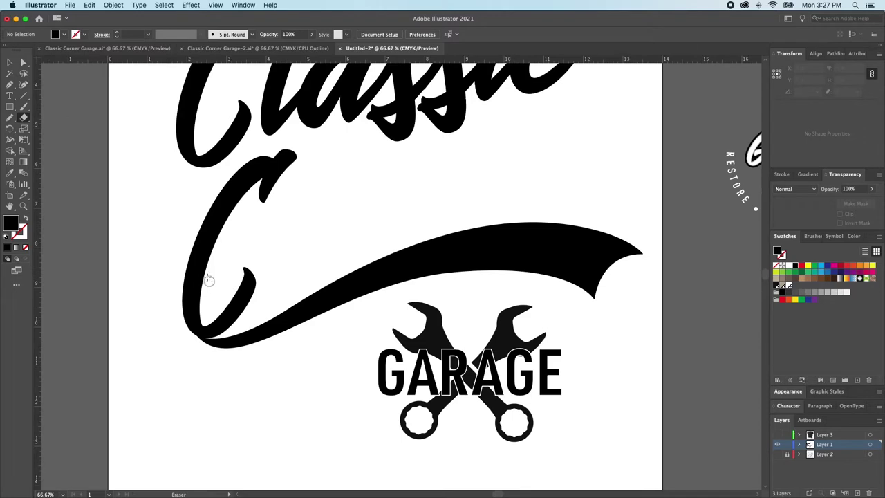
left_click_drag(199, 271, 209, 323)
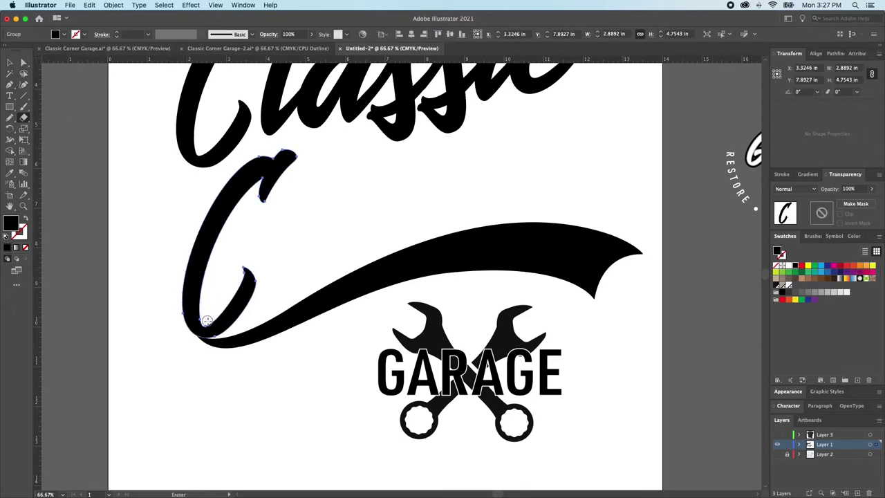
mouse_move(207, 320)
left_mouse_down()
mouse_move(255, 277)
mouse_move(251, 266)
mouse_move(211, 326)
mouse_move(234, 311)
mouse_move(244, 273)
mouse_move(235, 300)
left_mouse_up()
key("super+shift+a")
key("a")
left_click(192, 300)
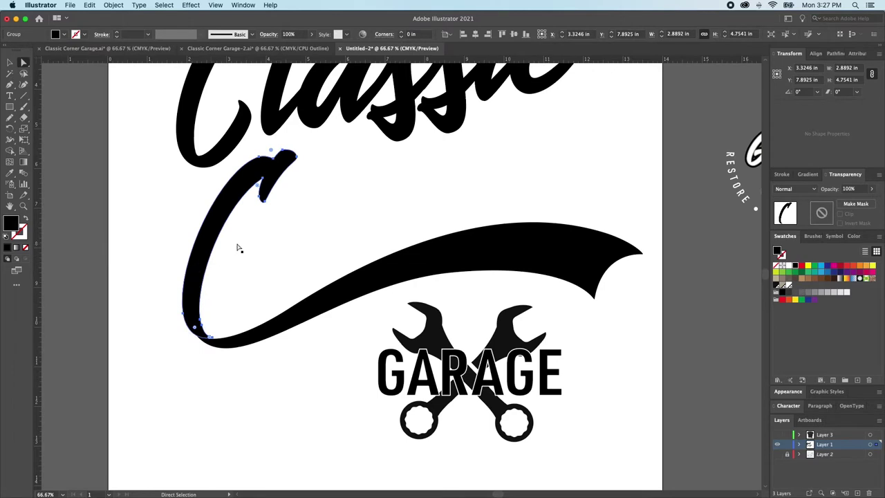
- Enlarge the C to about 2.95 by 4.85 in and extend the swoosh's tail point to the C's outer edge
key("v")
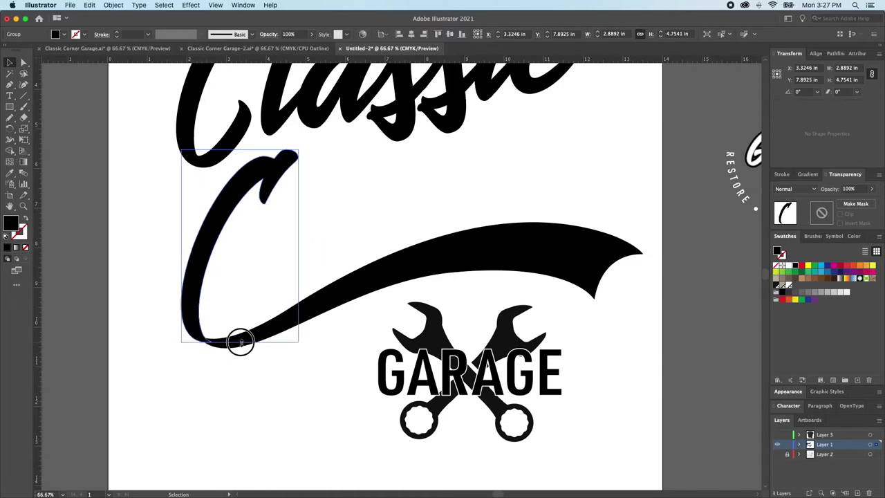
left_click(250, 344, "shift")
key("a")
left_click(276, 334)
left_click(289, 311)
left_click(196, 336)
mouse_move(196, 336)
left_mouse_down()
mouse_move(183, 323)
mouse_move(186, 330)
left_mouse_up()
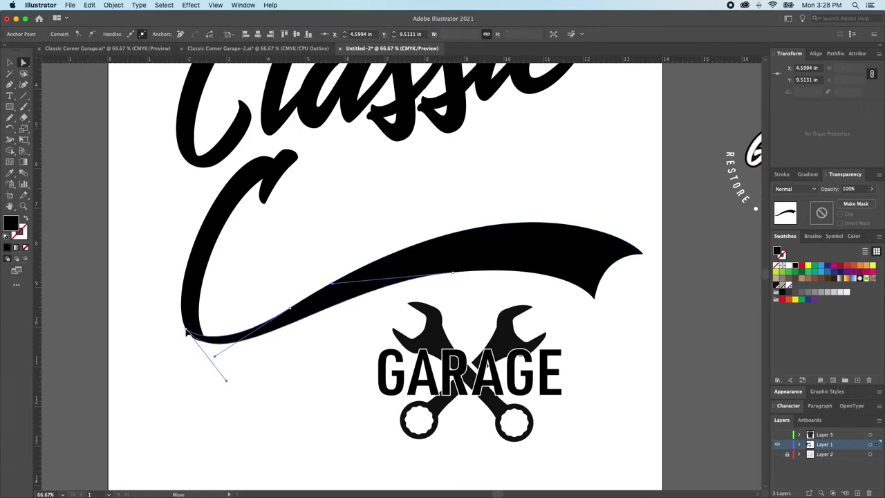
- Reposition the swoosh's tail anchor and steepen its handle so the lower curve continues the C's outer edge
scroll(186, 330, "up", 5)
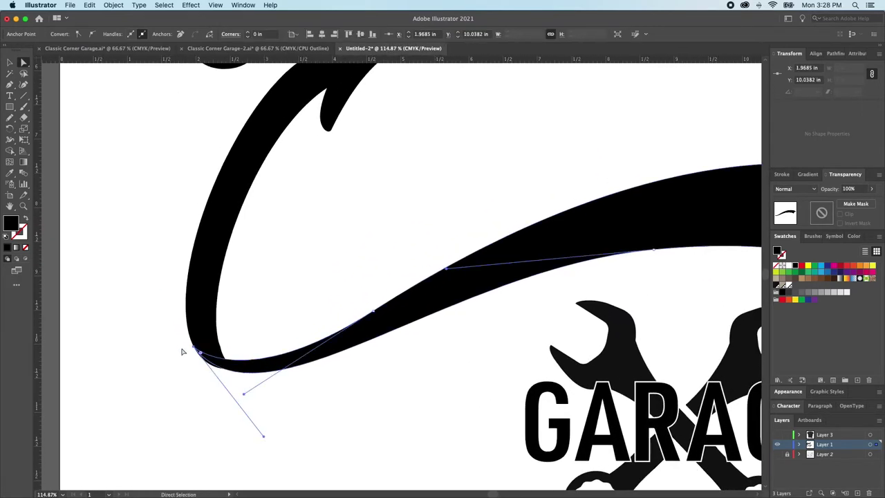
left_click_drag(194, 347, 192, 343)
left_click_drag(262, 433, 236, 446)
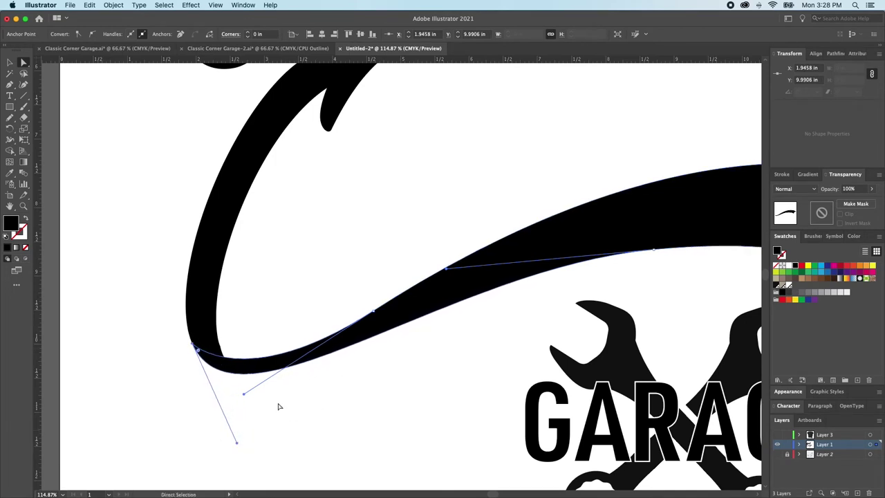
- Add an anchor on the swoosh's upper edge inside the C and reshape the curve to blend into the C's inner edge
key("p")
left_click(218, 358)
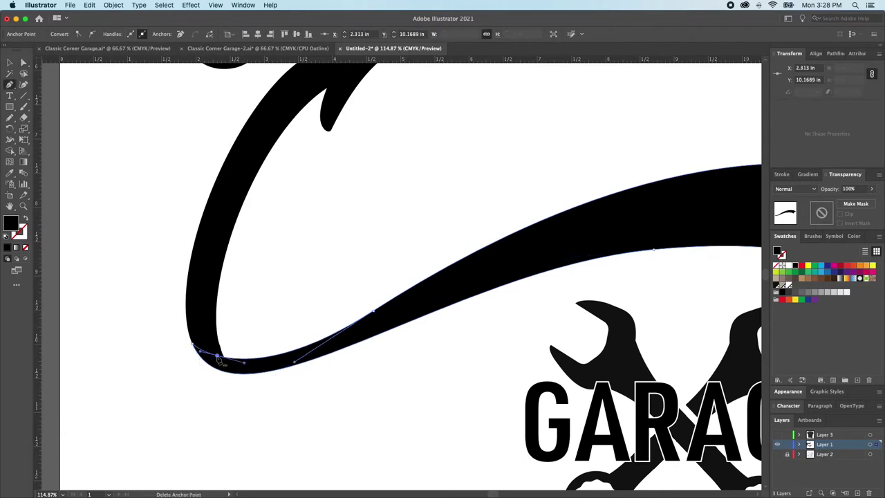
key("a")
left_click_drag(221, 356, 217, 336)
key("super+z")
key("super+shift+a")
left_click(204, 322)
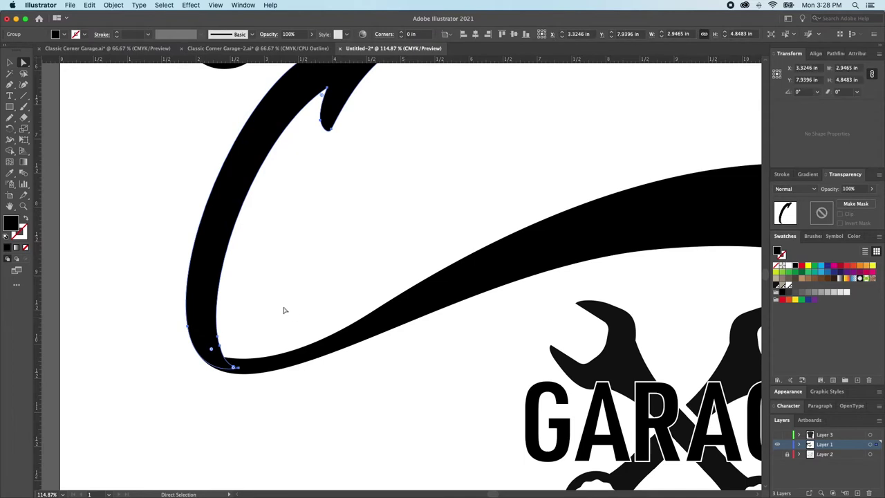
key("super+shift+a")
left_click(239, 362)
mouse_move(217, 357)
left_mouse_down()
mouse_move(220, 337)
mouse_move(237, 352)
mouse_move(220, 365)
left_mouse_up()
key("super+shift+a")
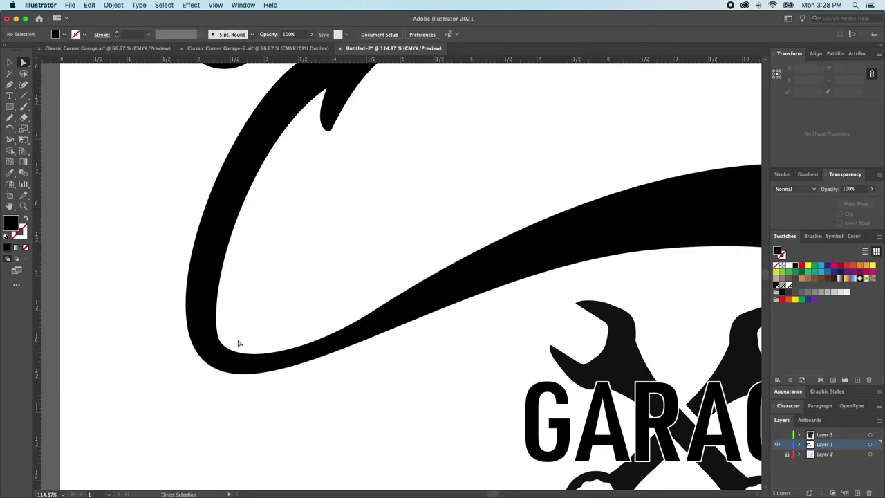
- Nudge the swoosh's inner junction anchor along the C's inner edge to smooth the join, at about X 2.302 in, Y 9.801 in
left_click_drag(201, 314, 316, 375)
left_click(244, 367)
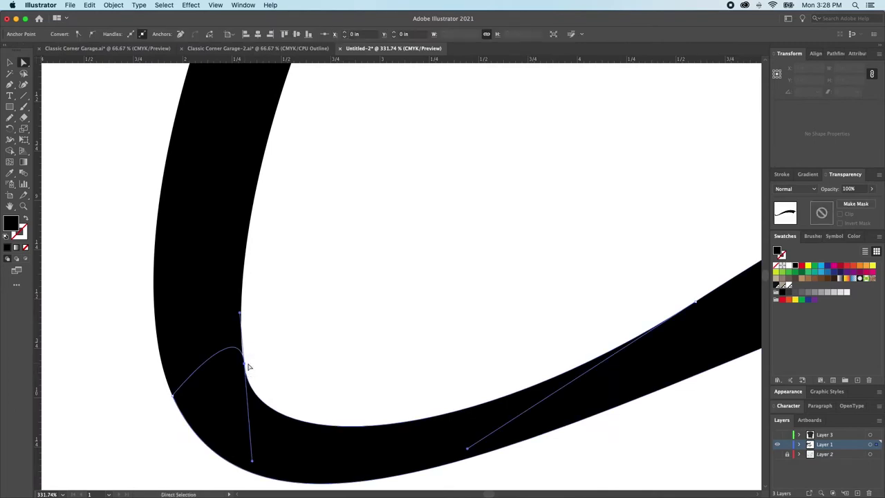
left_click_drag(245, 365, 243, 358)
left_click(263, 381)
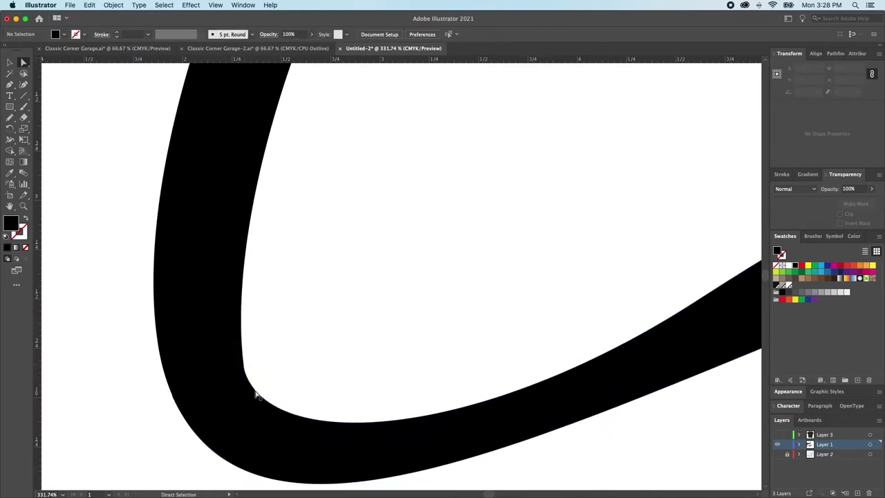
left_click(256, 393)
left_click_drag(244, 362, 242, 358)
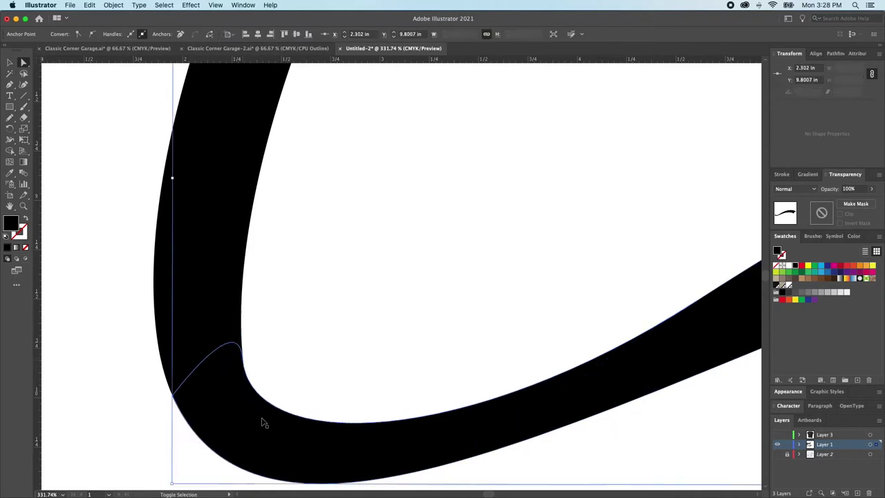
left_click(252, 379)
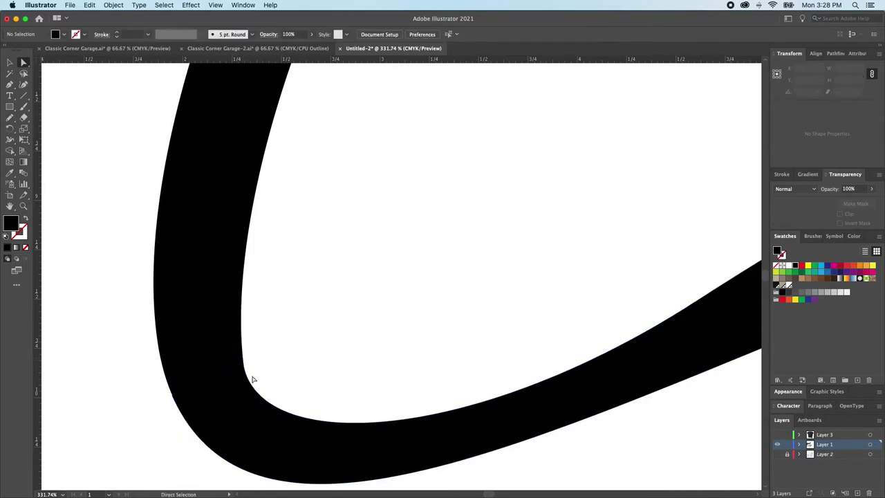
- Align the swoosh's tail anchor precisely with the C's outer edge, working in outline view
left_click(173, 397)
left_click(171, 393)
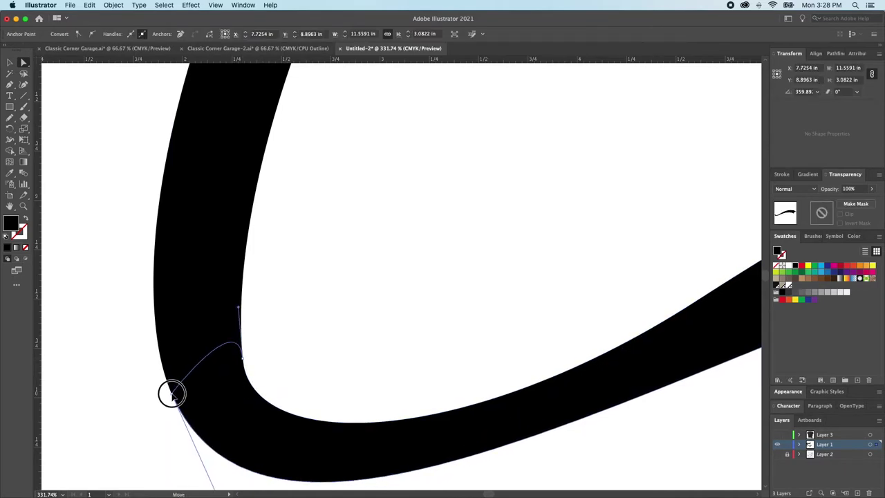
left_click(234, 417)
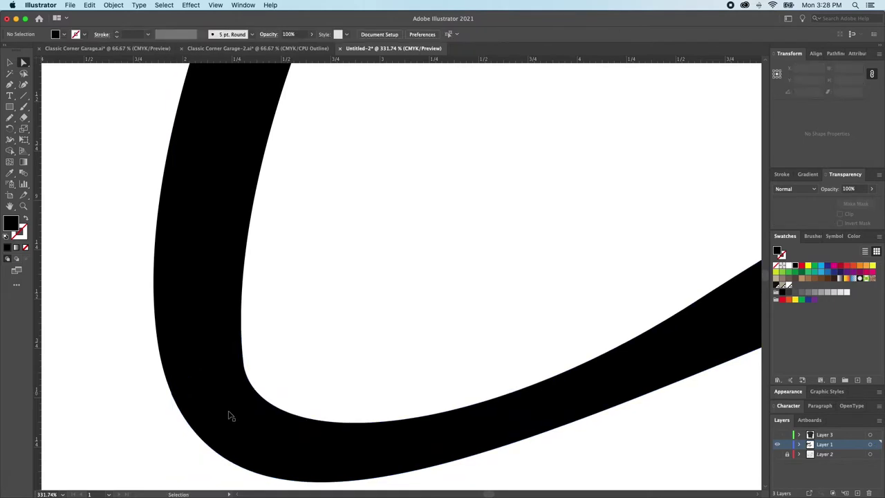
key("super+y")
left_click_drag(163, 388, 216, 413)
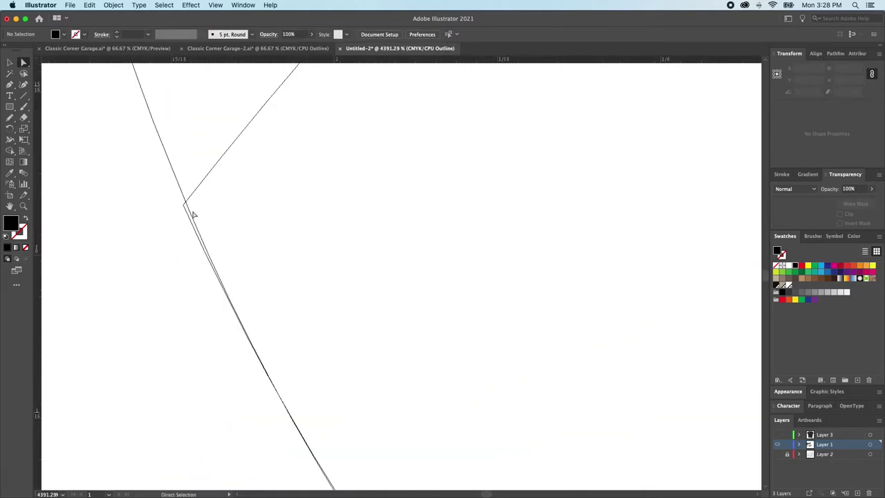
left_click_drag(185, 205, 186, 200)
left_click(325, 289)
- Align the swoosh's inner junction anchor with the C's inner edge, and return to preview with the whole artboard shown
left_click(323, 285, "alt+super")
left_click(328, 284, "alt+super")
scroll(317, 298, "right", 2)
scroll(318, 299, "right", 10)
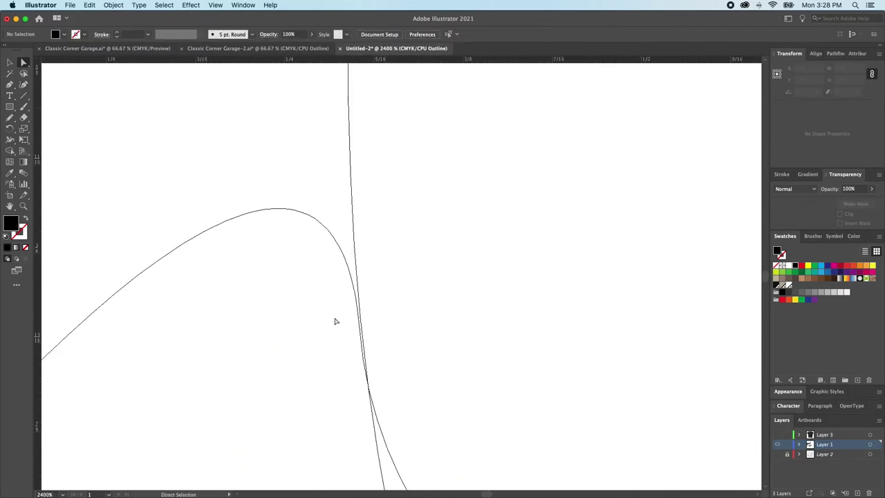
left_click(381, 374)
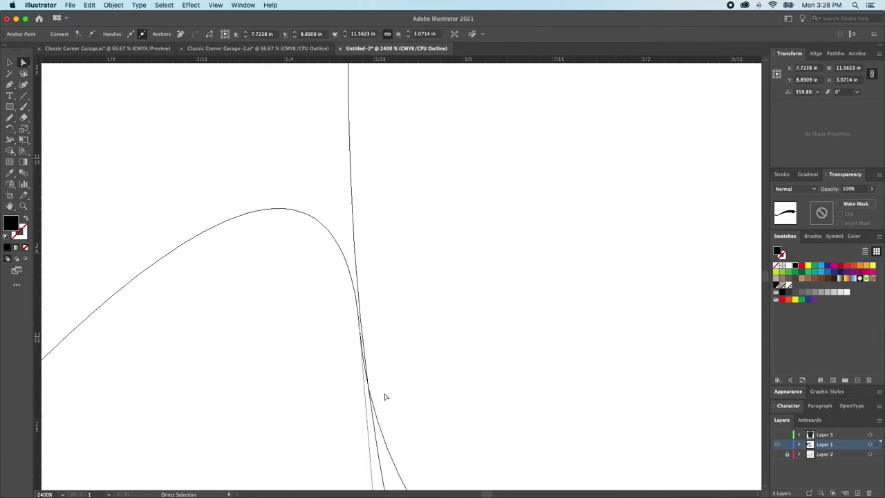
scroll(357, 273, "down", 3)
left_click_drag(361, 267, 361, 263)
left_click(372, 287)
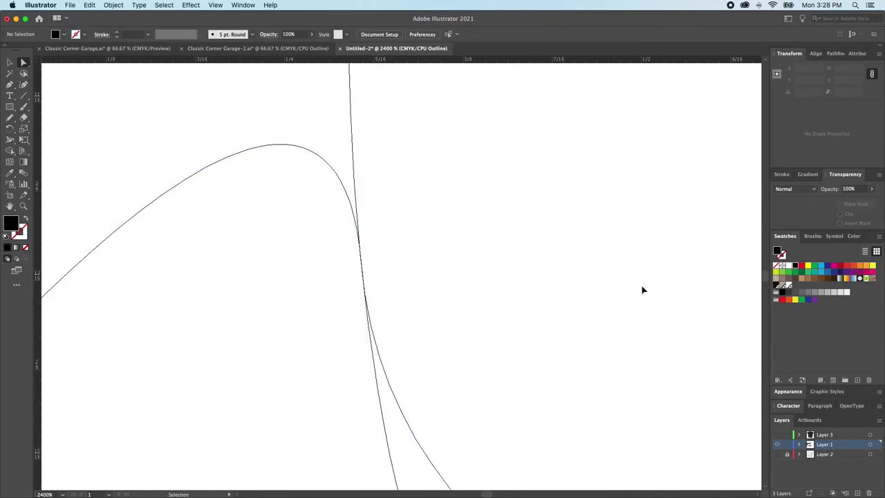
key("super+0")
key("super+y")
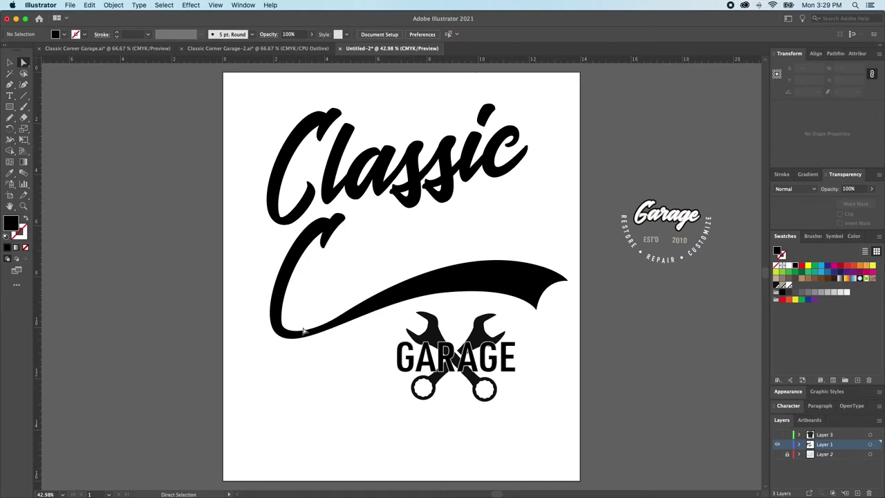
- Select the C and the swoosh and unite them into a single shape with Pathfinder
left_click(368, 305)
left_click(284, 291)
left_click(292, 280)
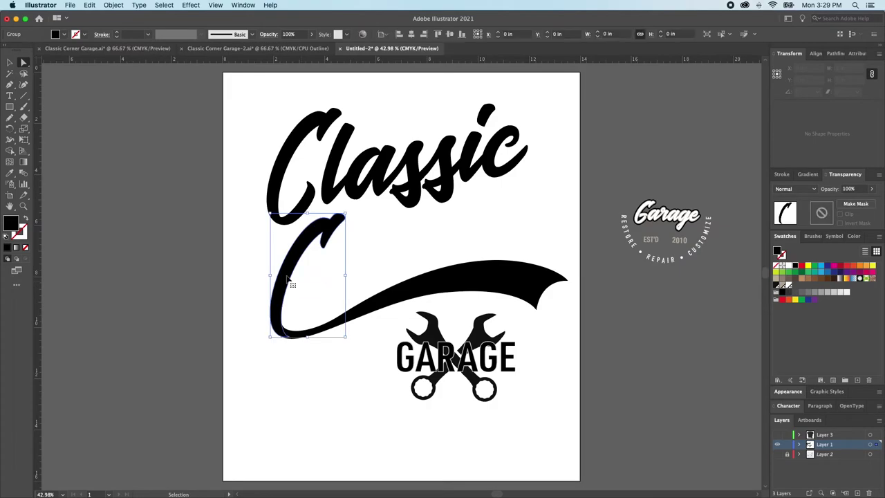
left_click(363, 298, "shift")
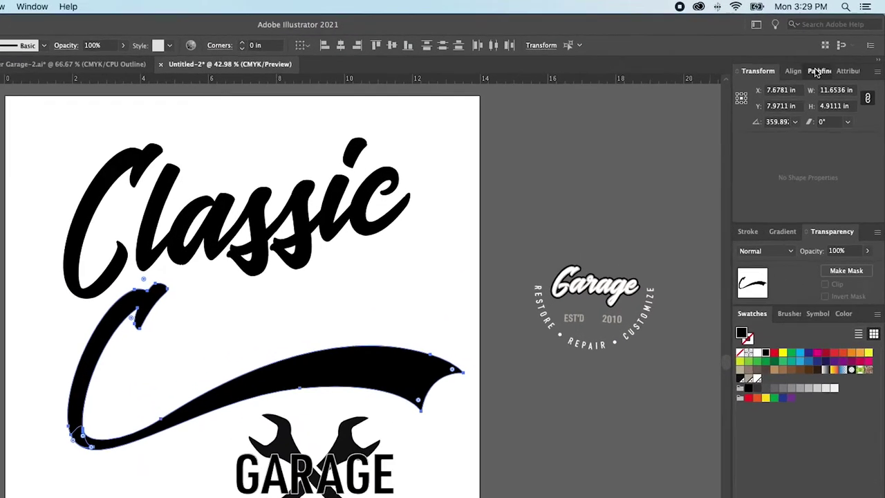
left_click(836, 53)
left_click(777, 78)
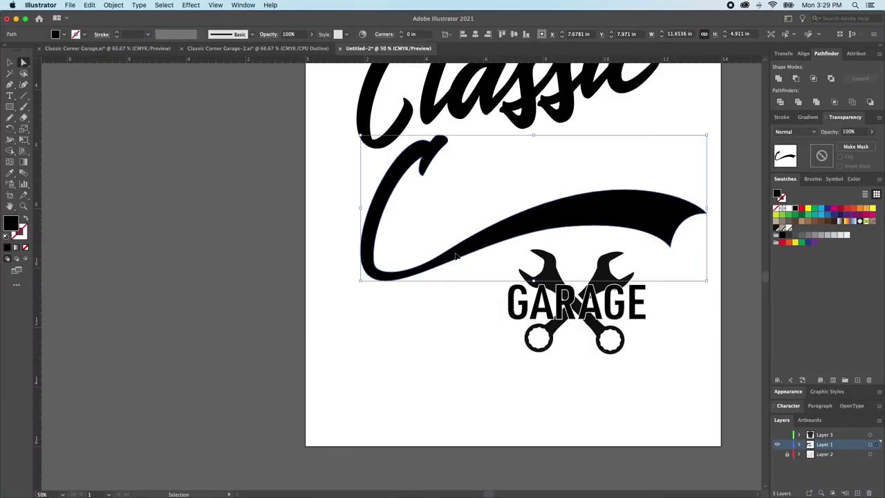
key("shift+super+a")
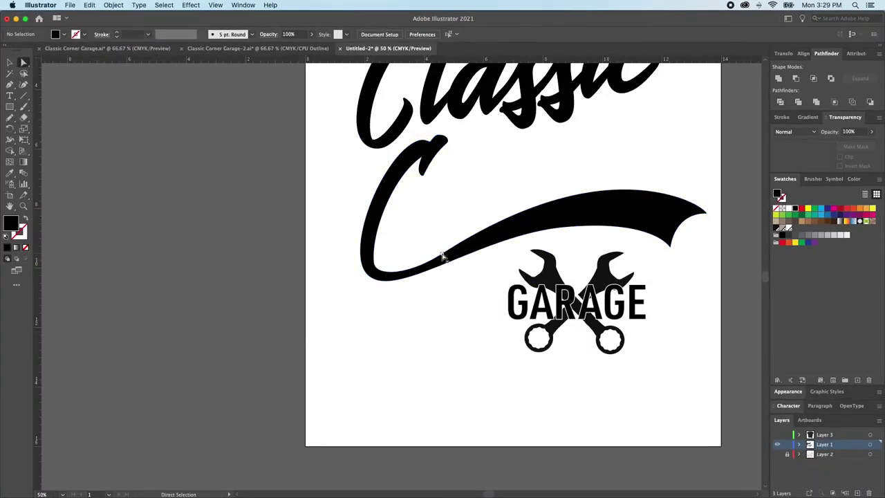
- Lengthen the curve handle beneath the C's bend and slide the swoosh's upper-edge anchor toward the C to smooth the transition
left_click(441, 261)
left_click(462, 255)
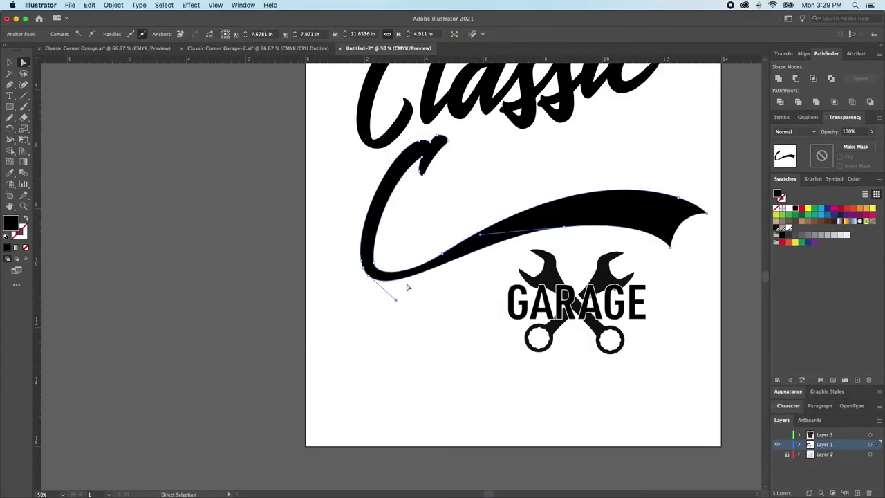
left_click_drag(398, 301, 404, 307)
left_click_drag(443, 254, 429, 258)
key("super+shift+a")
scroll(430, 266, "right", 3)
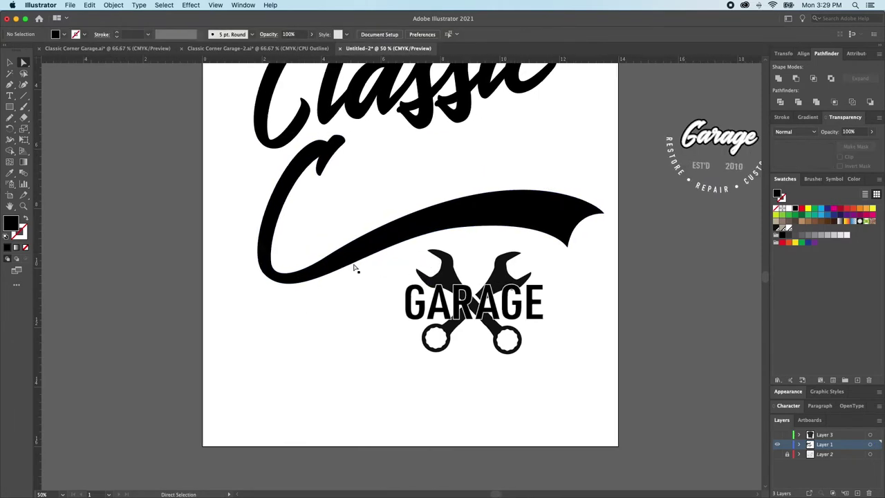
- Nudge the anchor at the C's lower outer bend and lengthen the handle of the swoosh's underside anchor toward the C
left_click(267, 280)
left_click(267, 280)
left_click(265, 275)
left_click_drag(265, 275, 264, 277)
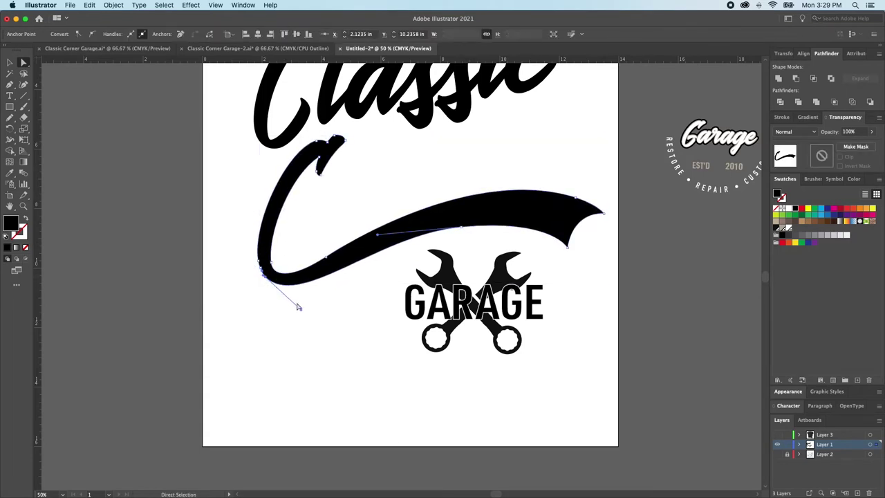
left_click_drag(377, 238, 336, 241)
key("v")
left_click(374, 298)
scroll(504, 292, "right", 3)
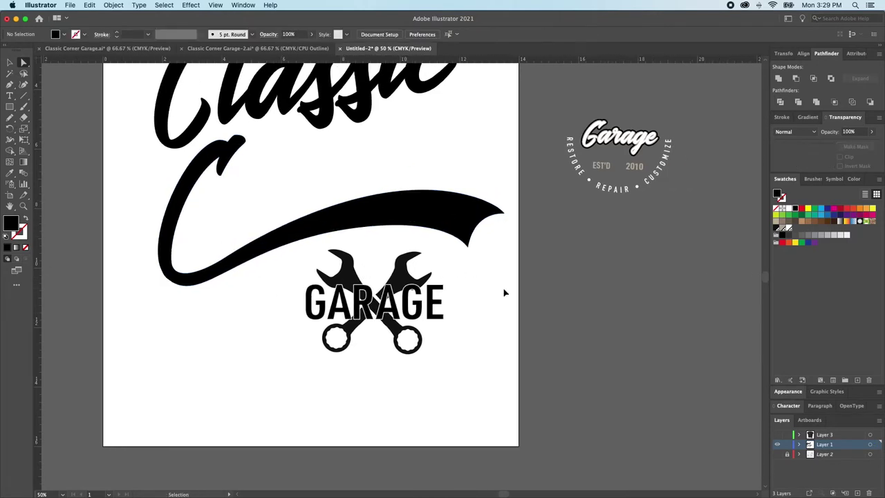
- Fine-tune the anchor at the C's lower outer bend so the outer edge curves smoothly into the swoosh
key("v")
key("a")
left_click(184, 277)
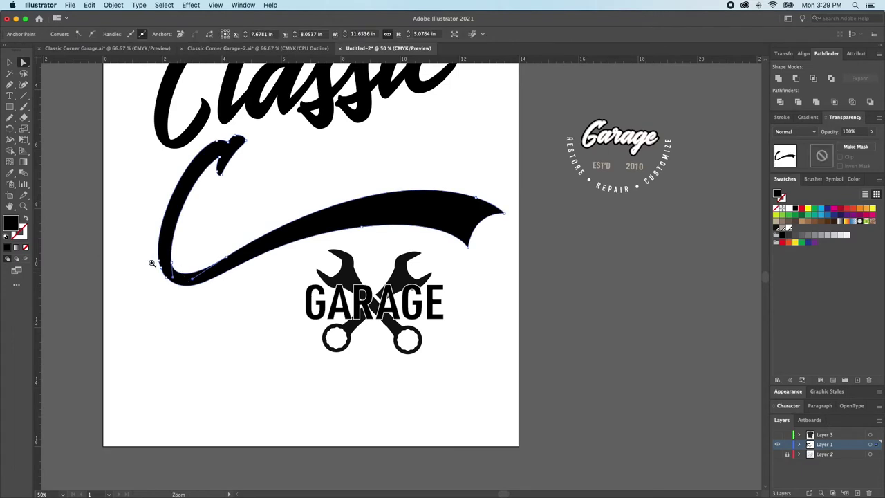
left_click_drag(149, 261, 241, 308)
left_click(180, 289)
left_click_drag(182, 291, 180, 291)
key("shift+super+a")
left_click(178, 284)
left_click_drag(130, 229, 218, 331)
left_click(237, 353)
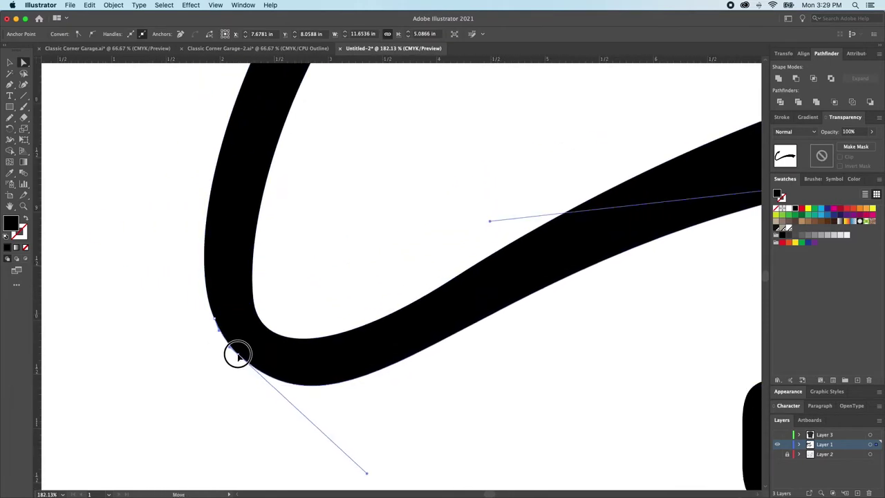
key("shift+super+a")
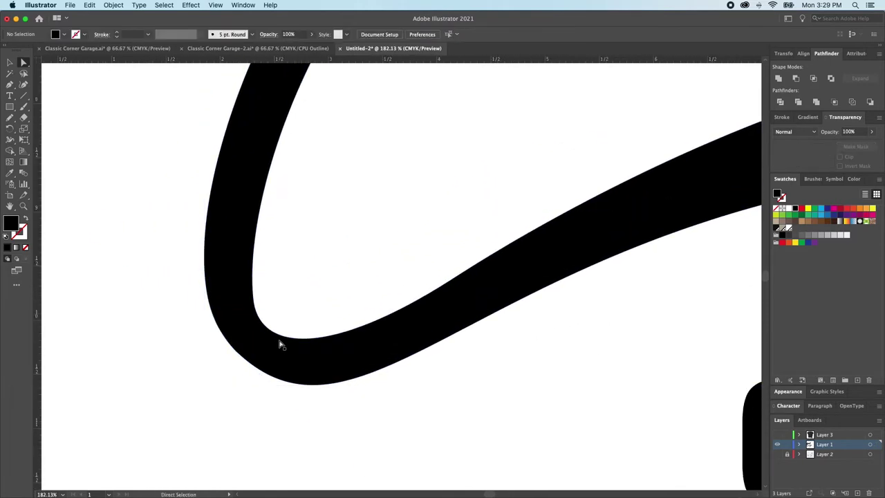
- Delete the surplus anchor on the C's lower outer edge and extend the handle of the anchor above it to smooth the bend
key("super+1")
key("super+minus")
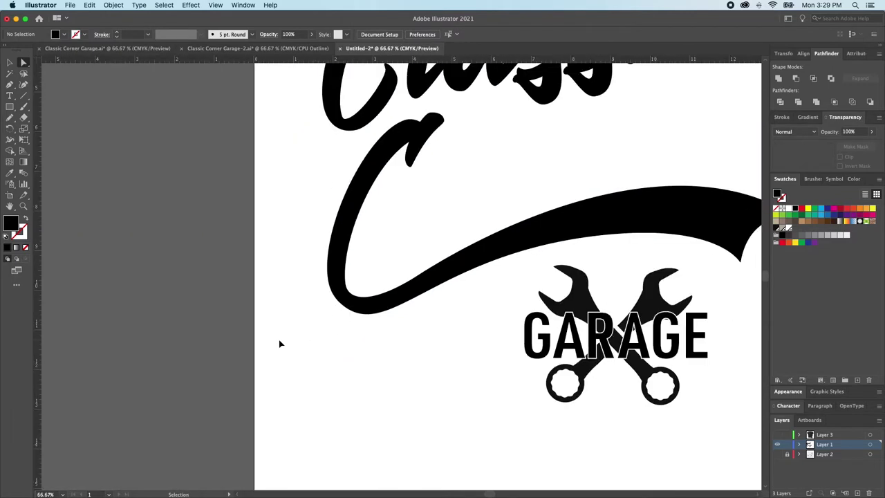
left_click(368, 318)
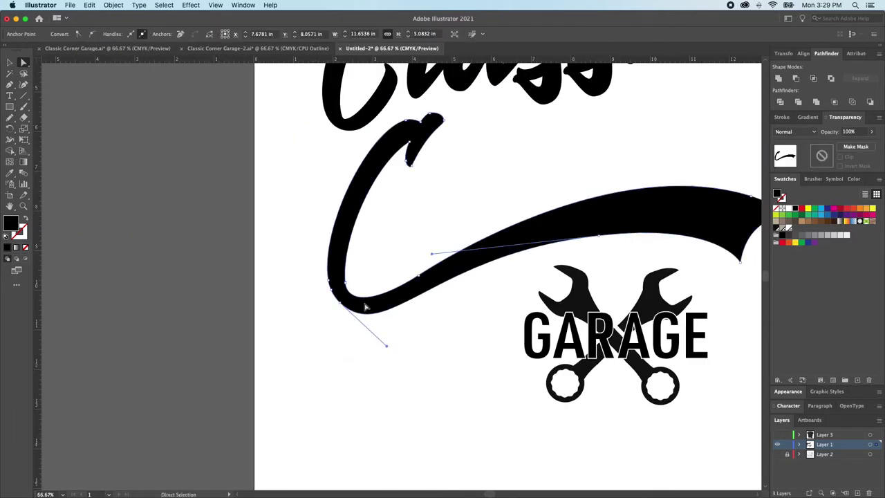
left_click(380, 344)
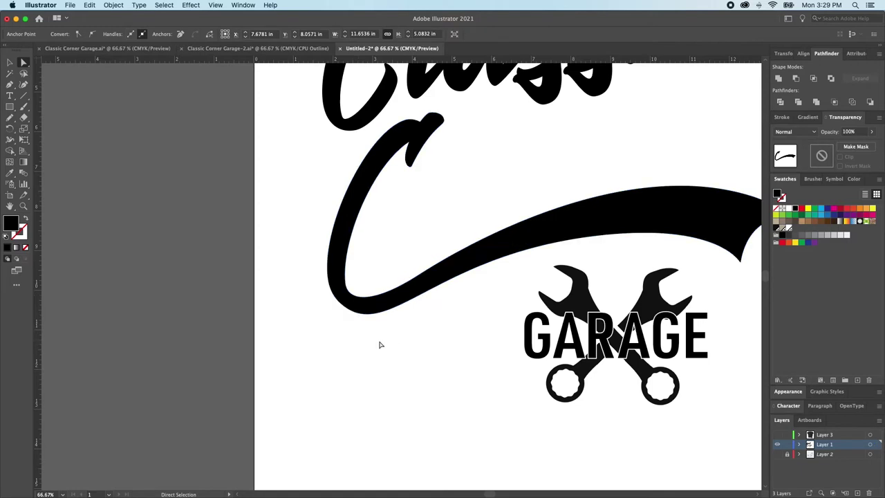
left_click(372, 318)
key("p")
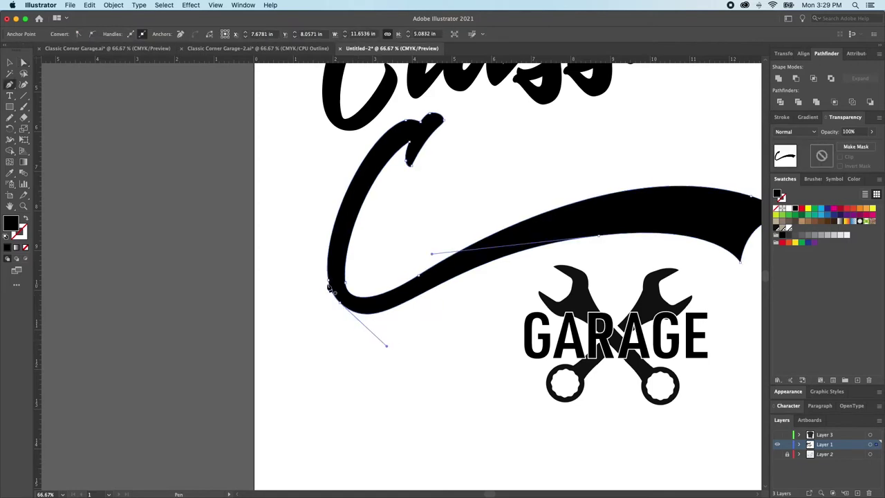
scroll(330, 294, "up", 5)
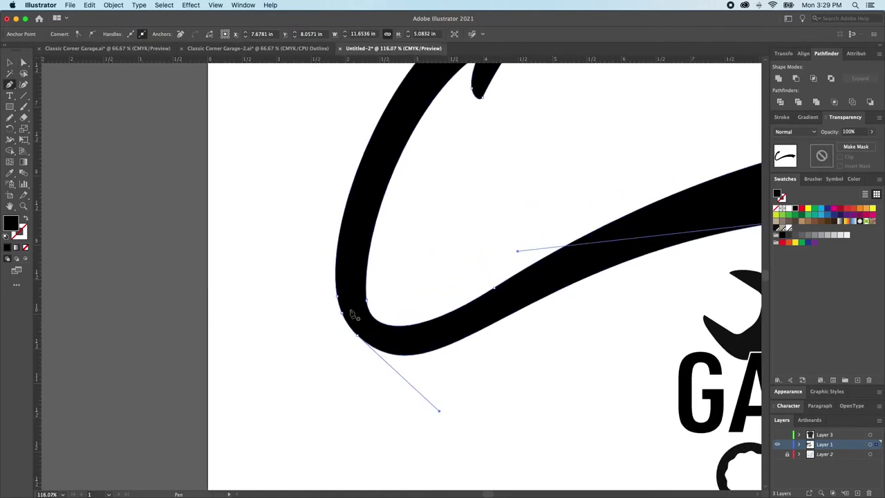
left_click(342, 316)
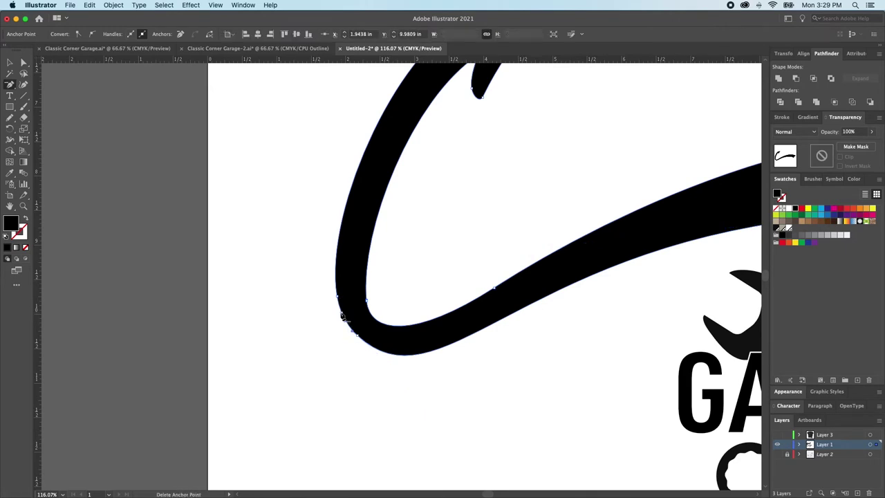
left_click(343, 314)
key("a")
left_click_drag(338, 302, 341, 318)
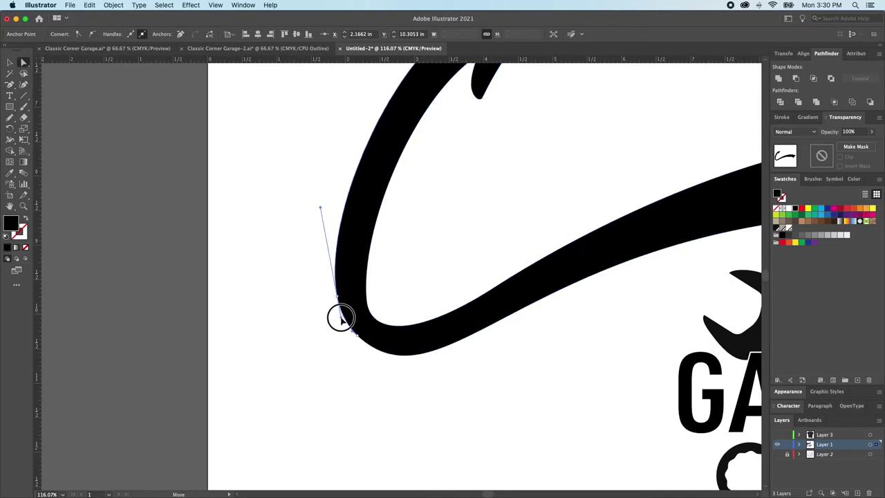
left_click(351, 333)
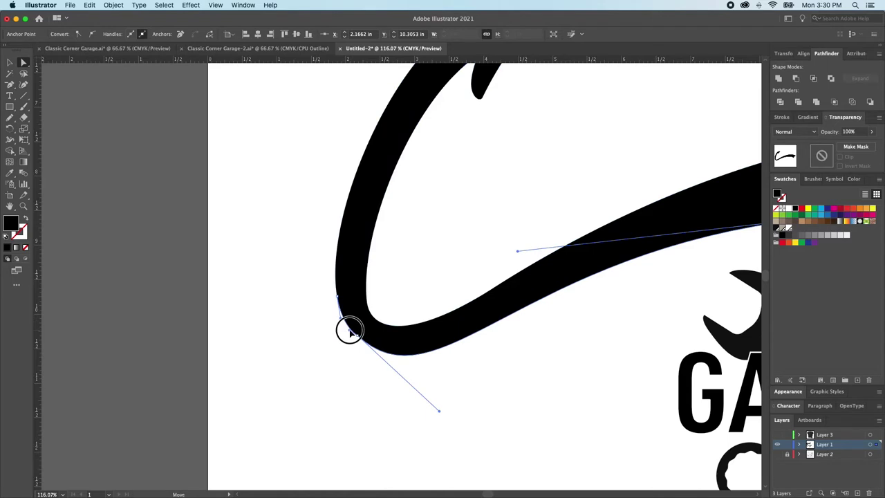
- Try to redraw the handles of the closely spaced anchors at the C's lower outer bend with the Pen tool
key("p")
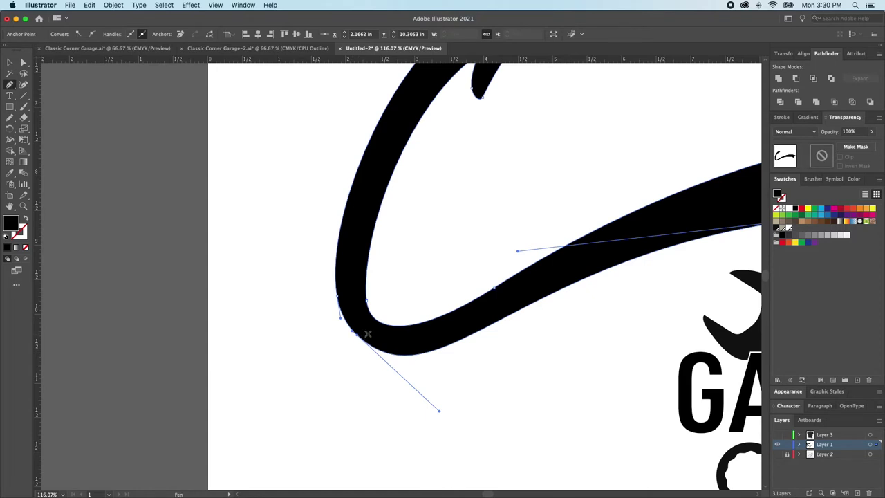
left_click_drag(352, 332, 345, 342)
key("super+z")
left_click_drag(355, 336, 337, 335)
key("super+z")
- Redraw a shorter outgoing handle on the C's lower outer anchor to thin the stroke where it turns into the swoosh
left_click(357, 337)
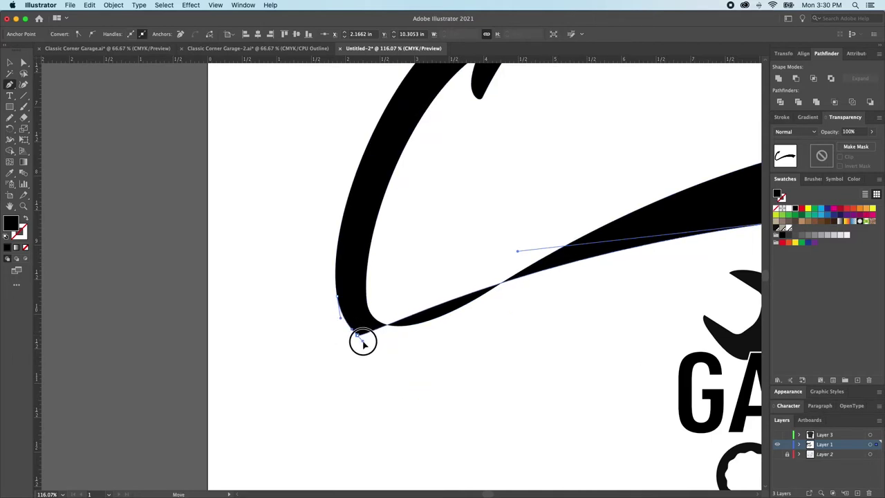
mouse_move(363, 341)
left_mouse_down()
mouse_move(433, 405)
mouse_move(420, 393)
left_mouse_up()
left_click(424, 390, "super")
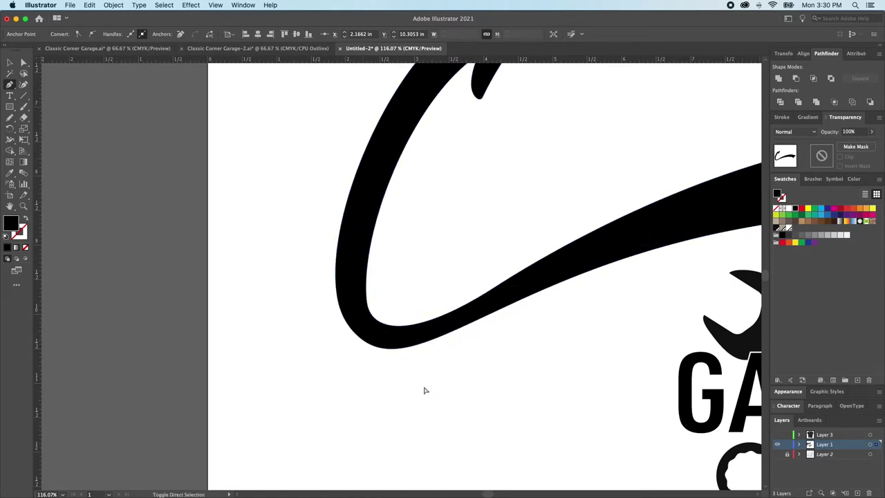
left_click(438, 363, "alt+super")
scroll(384, 350, "down", 5)
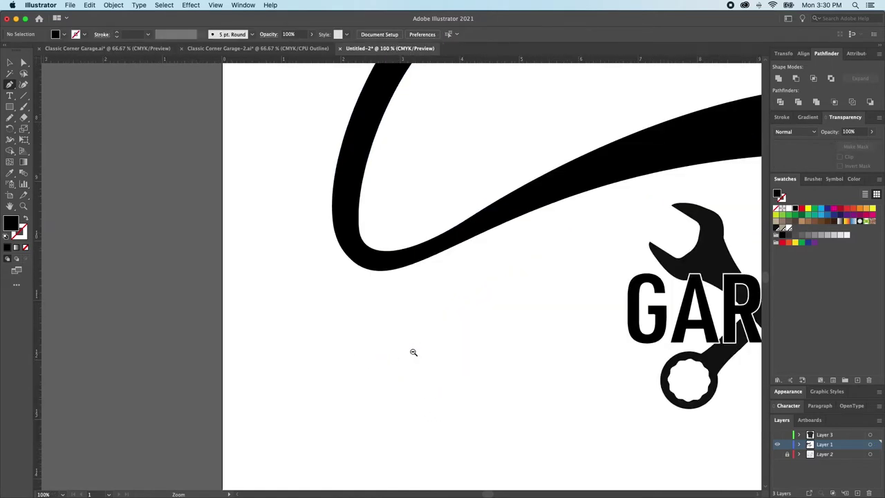
- Adjust the handle at the C's inner bend and move the inner junction anchor down onto the anchor just below it
key("a")
left_click(272, 348)
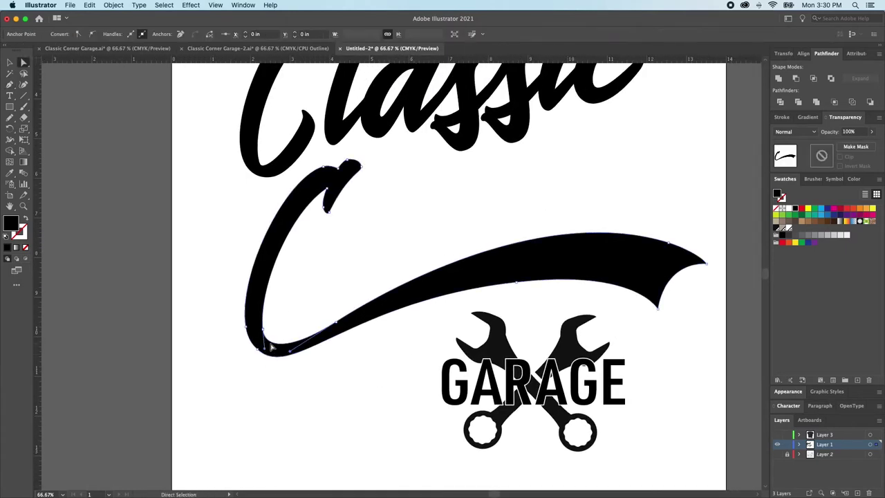
left_click_drag(264, 349, 268, 350)
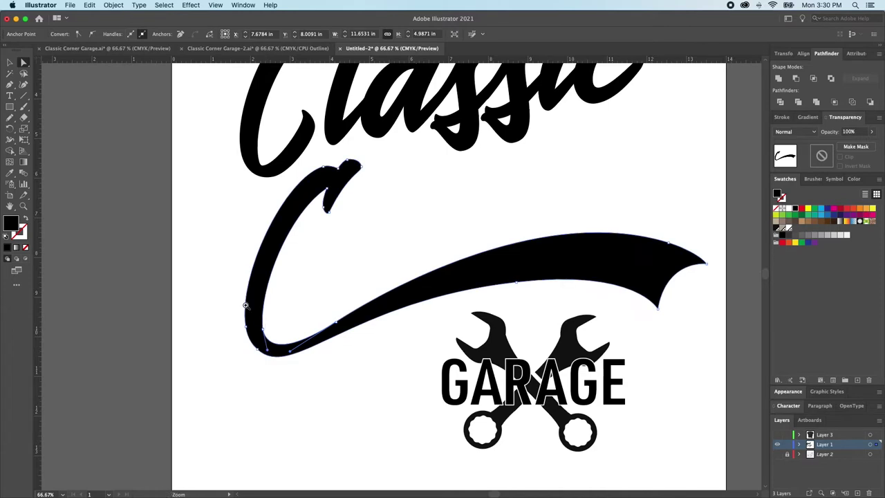
left_click_drag(245, 305, 306, 362)
left_click(277, 338)
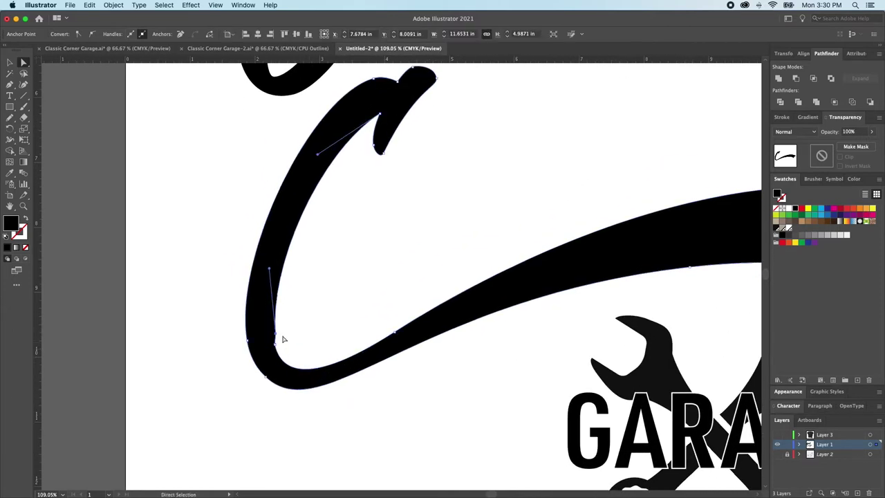
mouse_move(275, 333)
left_mouse_down()
mouse_move(286, 358)
mouse_move(276, 344)
left_mouse_up()
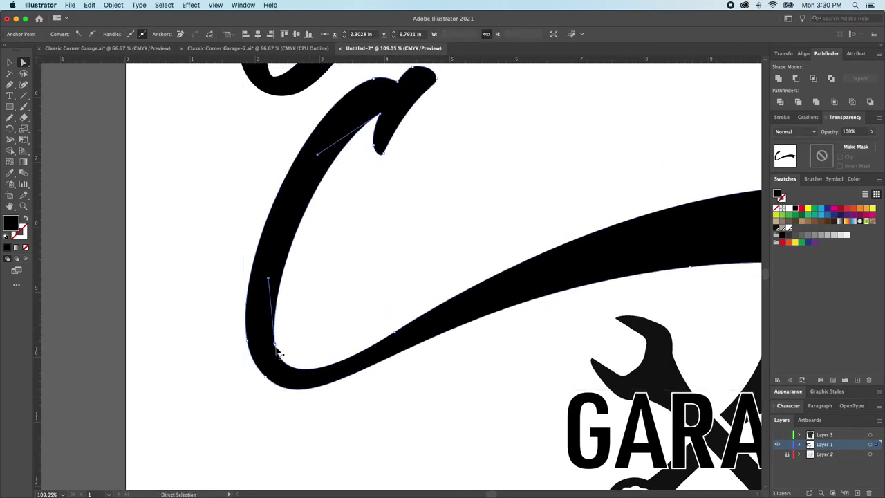
- Delete the duplicate anchor at the C's inner bend and pull a new handle from the remaining anchor to round the curve
key("plus")
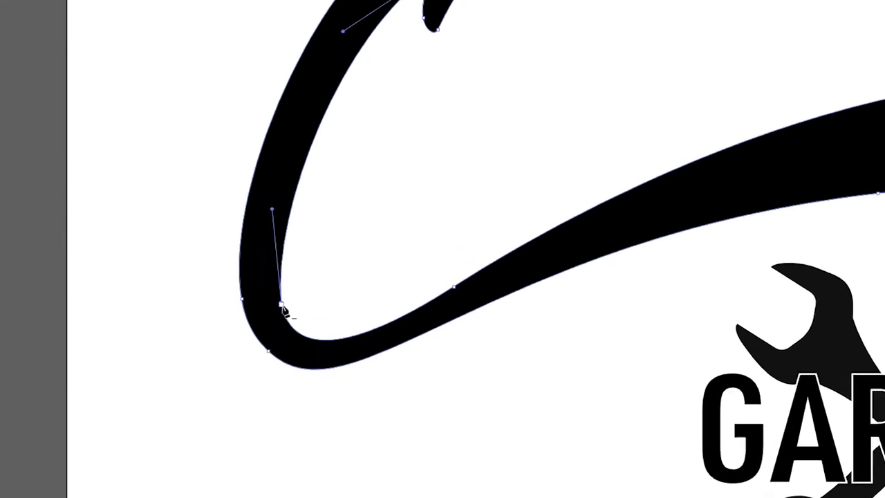
left_click(291, 254)
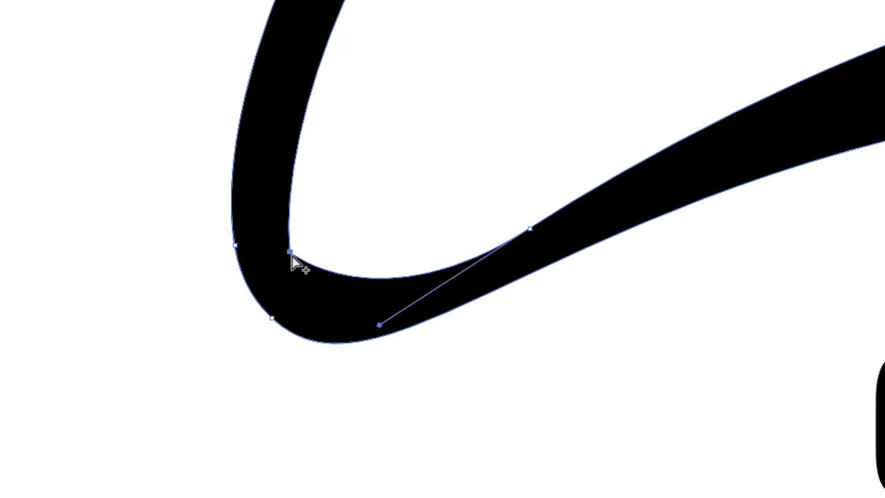
left_click(290, 254)
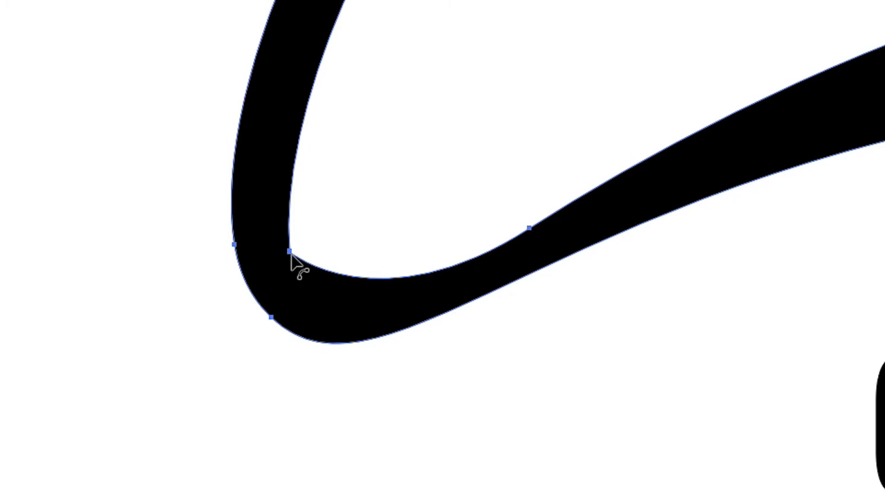
left_click_drag(290, 254, 268, 242)
left_click(290, 254)
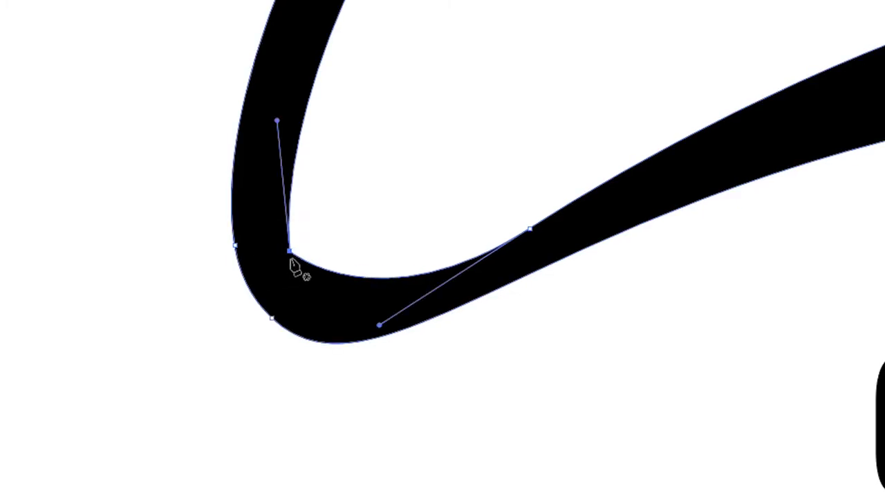
left_click_drag(290, 252, 256, 129)
key("ctrl+z")
left_click_drag(302, 298, 313, 327)
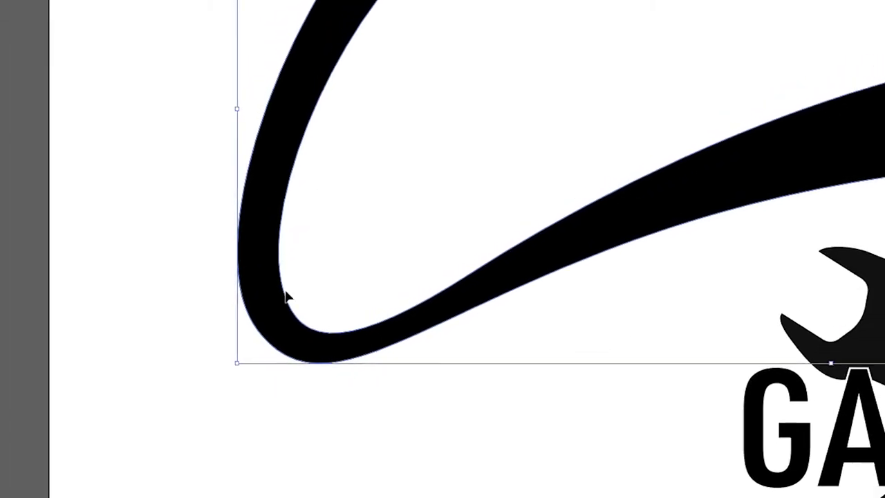
- Shift the C's inner bend anchor slightly outward to thin the lower stroke, and fit the artboard in view
key("super+shift+a")
left_click(294, 257)
left_click(274, 345)
left_click_drag(276, 346, 274, 348)
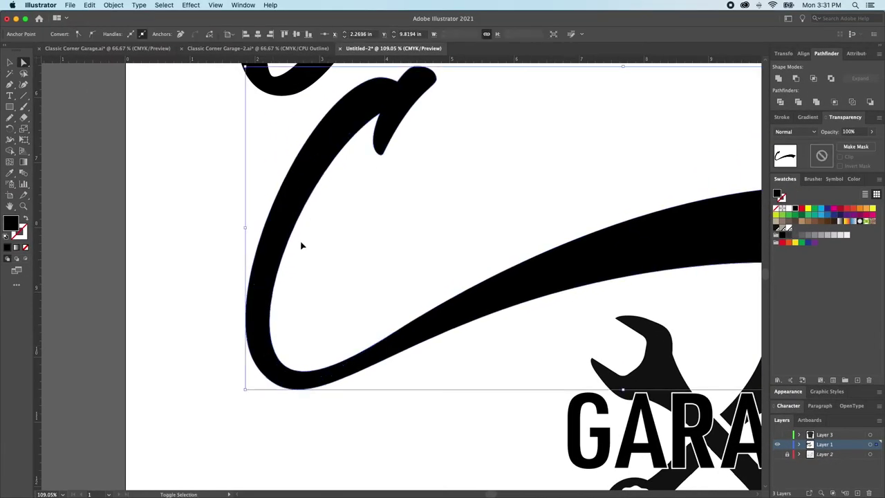
left_click(341, 330)
scroll(346, 329, "right", 2)
key("super+0")
- Bring the live Corner lettering back over the united C and swoosh shape
key("v")
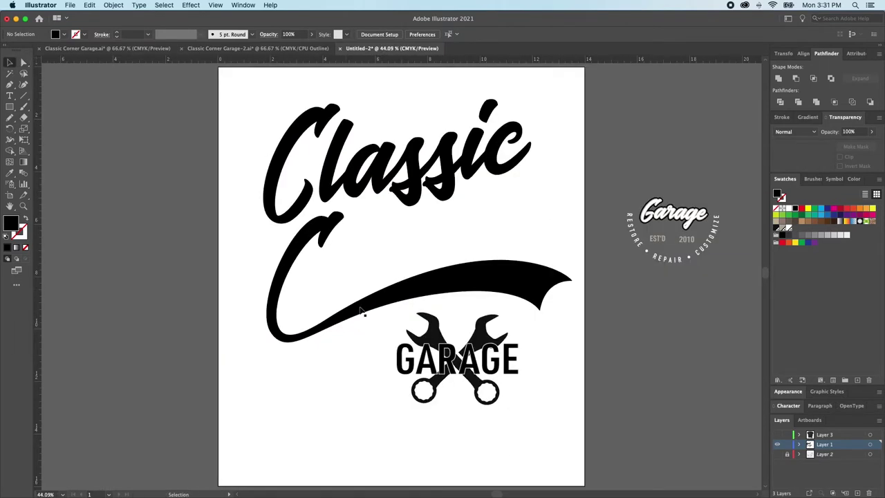
key("v")
left_click(409, 286)
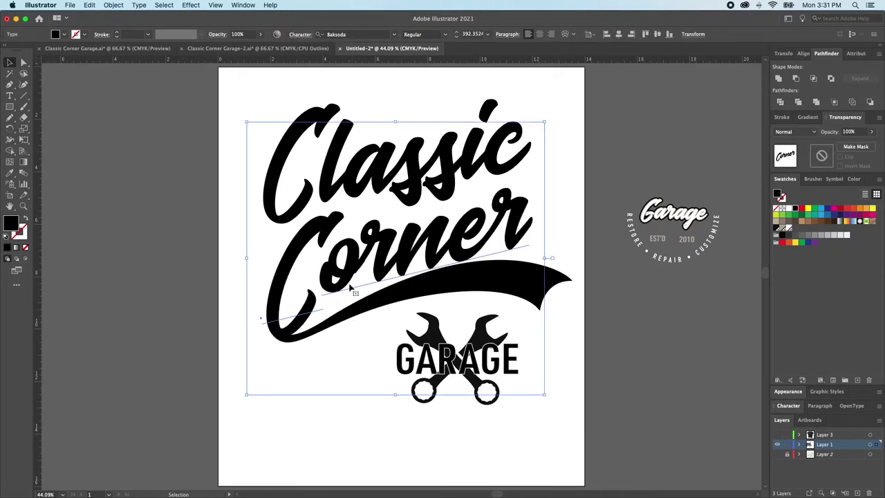
- Remove the fill from the C of the live Corner lettering and deselect the text
key("t")
left_click_drag(325, 287, 247, 292)
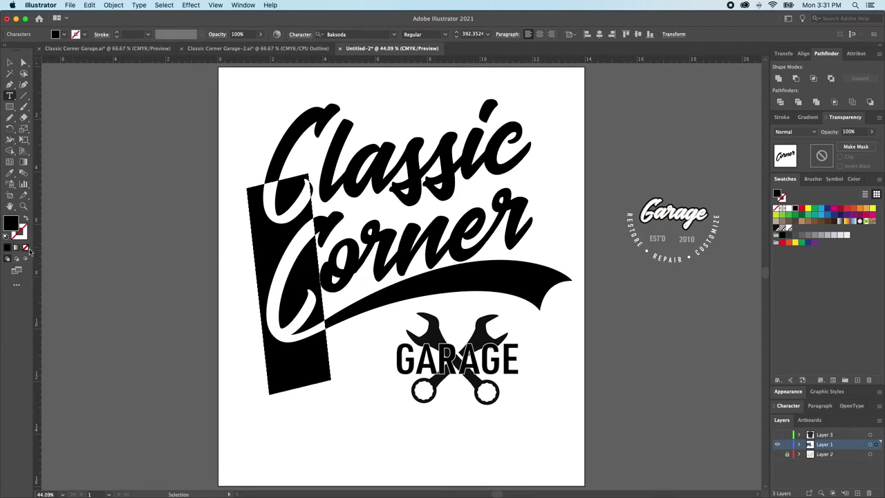
left_click(145, 204, "super")
scroll(264, 268, "right", 3)
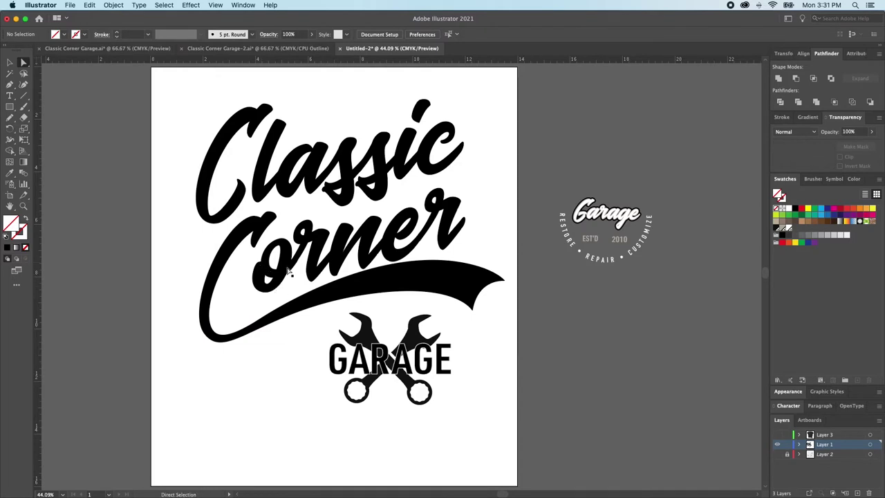
- Raise the anchors on the inside of the C's lower bend to thicken the stroke leading into the swoosh
left_click(231, 339)
left_click(213, 330)
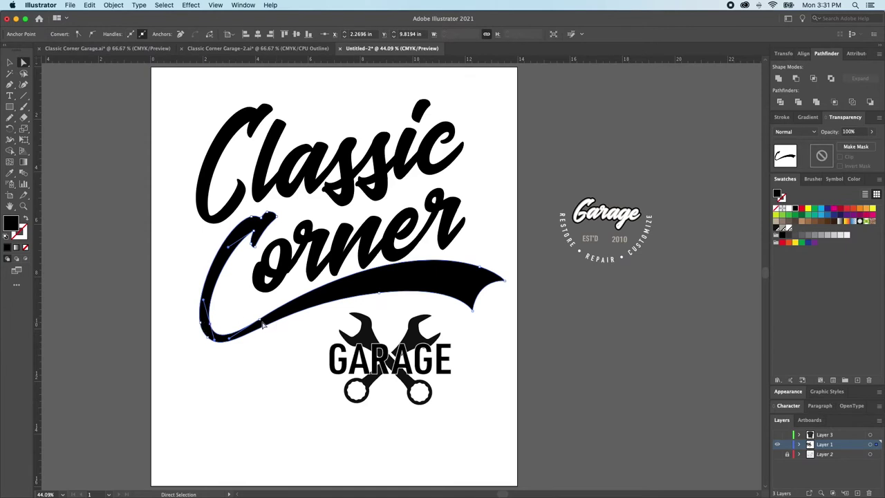
left_click(223, 330)
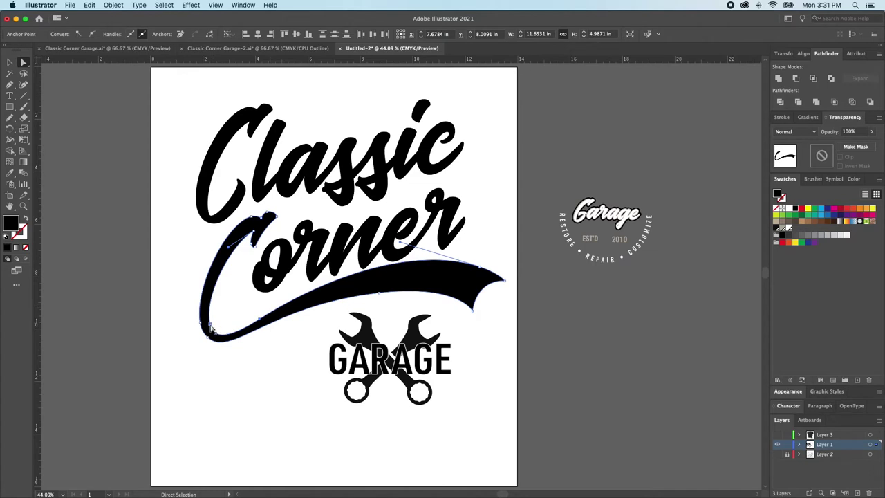
key("r")
left_click_drag(181, 290, 187, 276)
key("a")
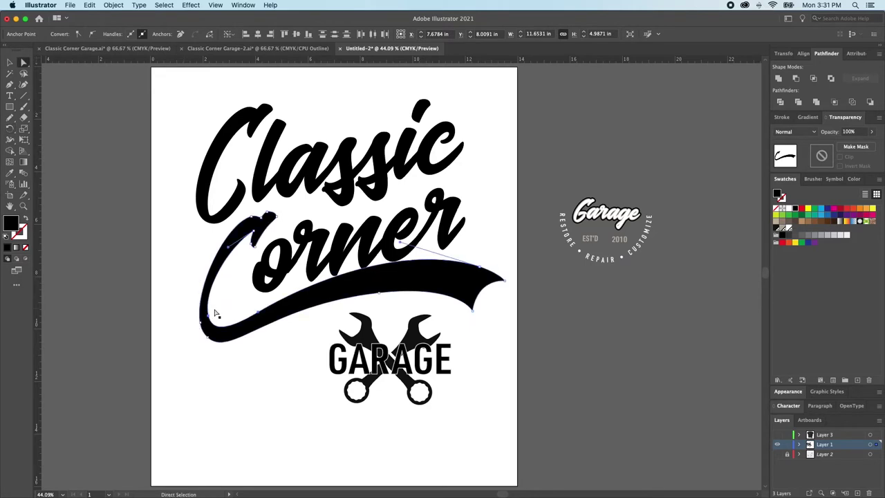
left_click_drag(209, 322, 213, 310)
- Flatten the swoosh's upper edge by lowering its curve handle, and shift the pointed tip slightly down and inward
key("super+shift+a")
left_click(427, 260)
left_click_drag(399, 242, 394, 257)
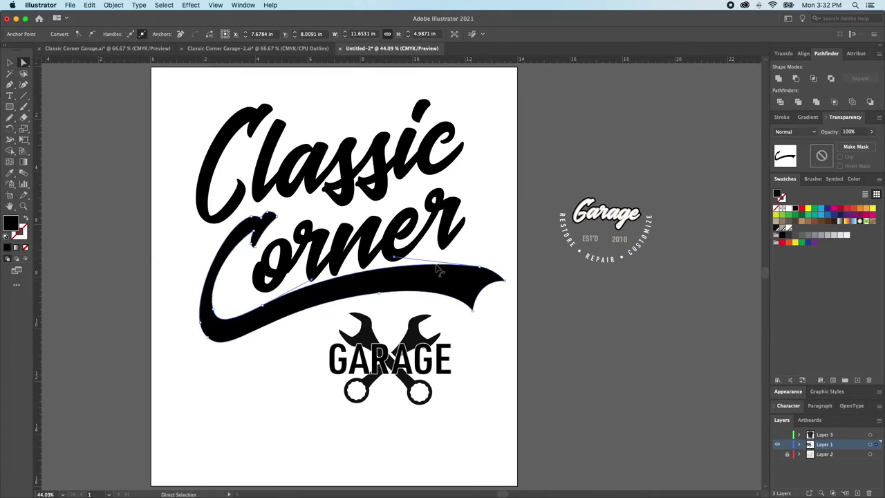
left_click_drag(487, 272, 502, 283)
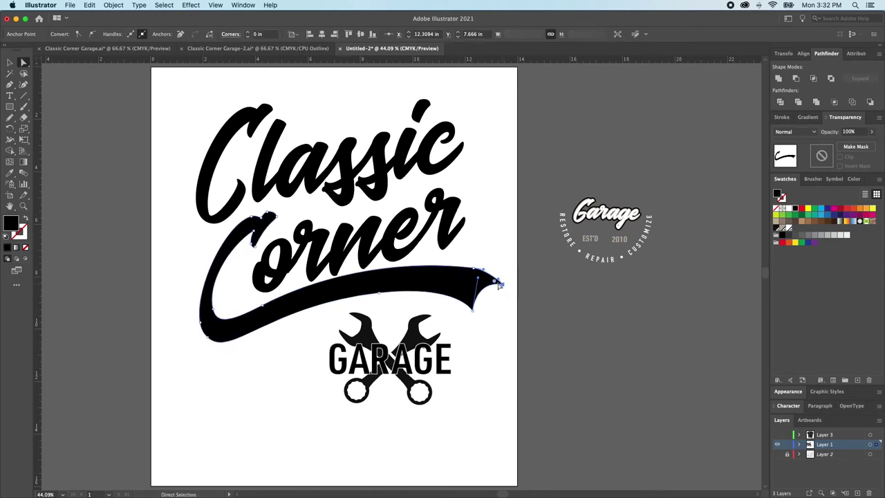
- Try to raise the two outer anchors at the C's lower bend to thin the bottom stroke
left_click(207, 338)
left_click(200, 323, "shift")
left_click_drag(208, 337, 208, 319)
left_click(230, 258)
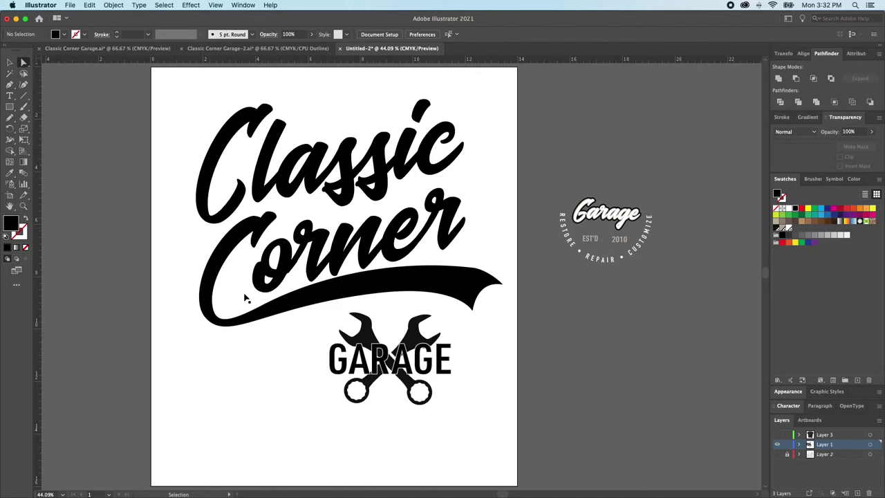
- In Outline mode, raise the C's outer bend anchors to match the original letter and lower the inner bend anchor, and return to Preview
key("super+y")
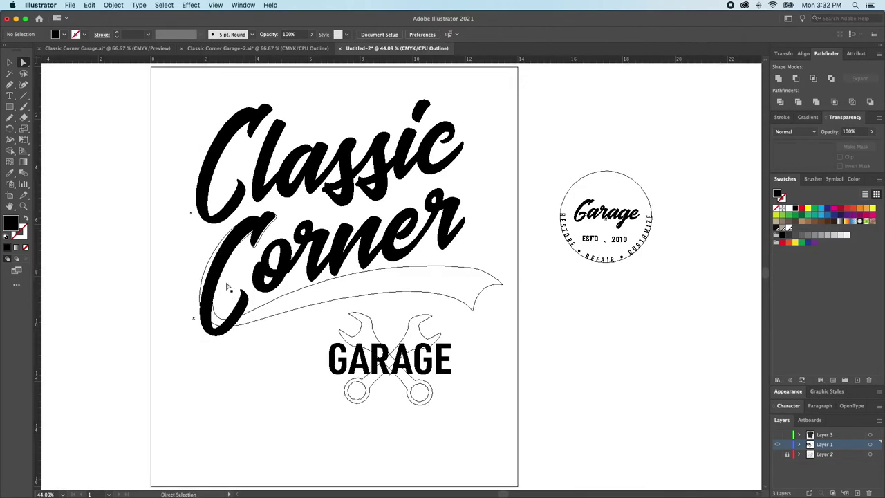
left_click(234, 320)
key("a")
left_click_drag(209, 338, 208, 330)
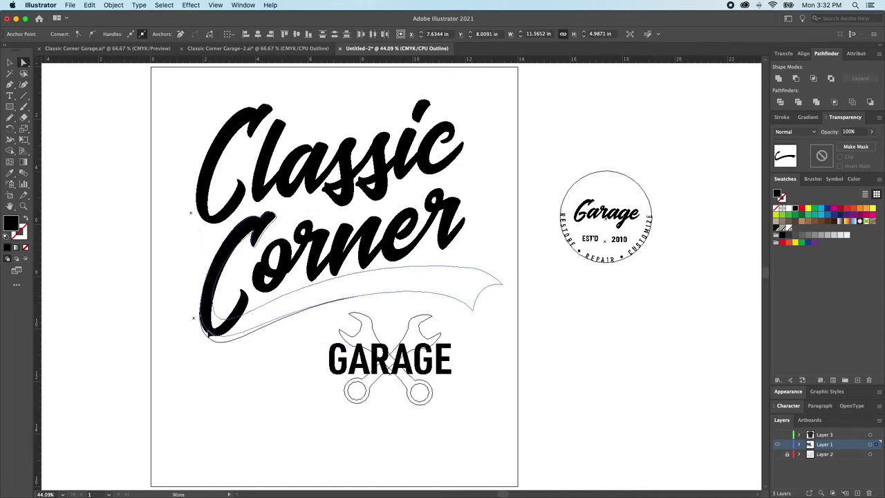
left_click(262, 306)
left_click_drag(214, 313, 213, 322)
key("ctrl")
key("super+y")
left_click(249, 286)
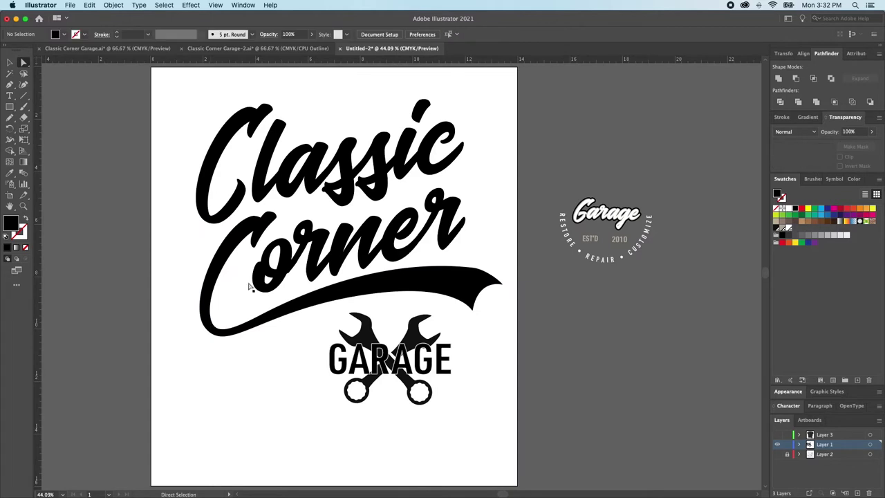
- Step back and forth through the recent edit history to compare the thicker and thinner versions of the swoosh
left_click(443, 280)
key("super+shift+z")
key("super+shift+z")
key("super+shift+z")
key("super+shift+z")
key("super+shift+z")
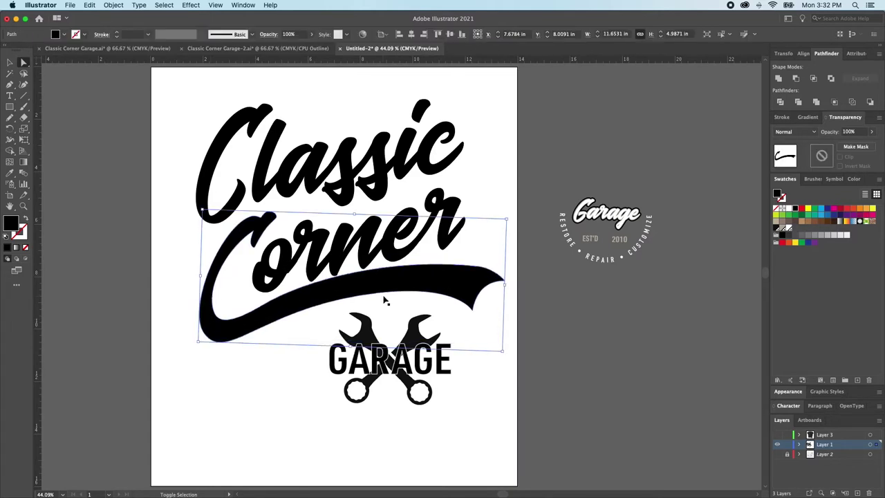
left_click(385, 300)
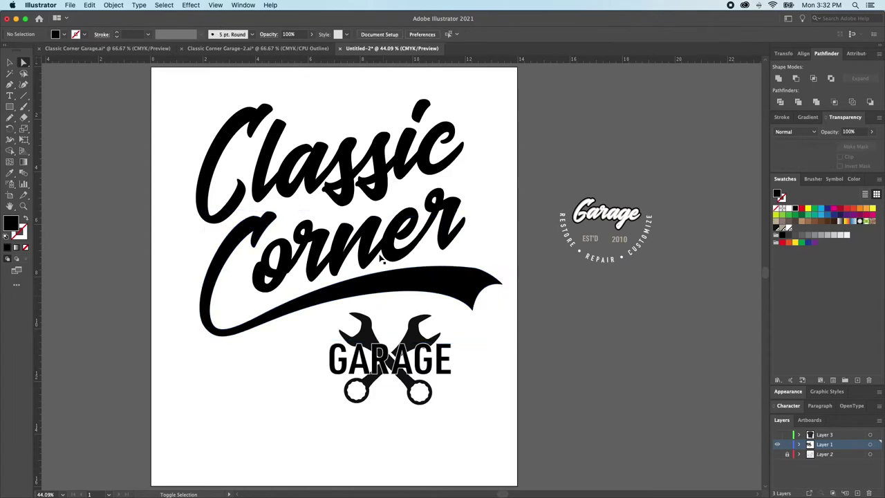
- Slant the live Corner lettering slightly more steeply with Free Transform and nudge it up away from the swoosh
left_click(393, 259)
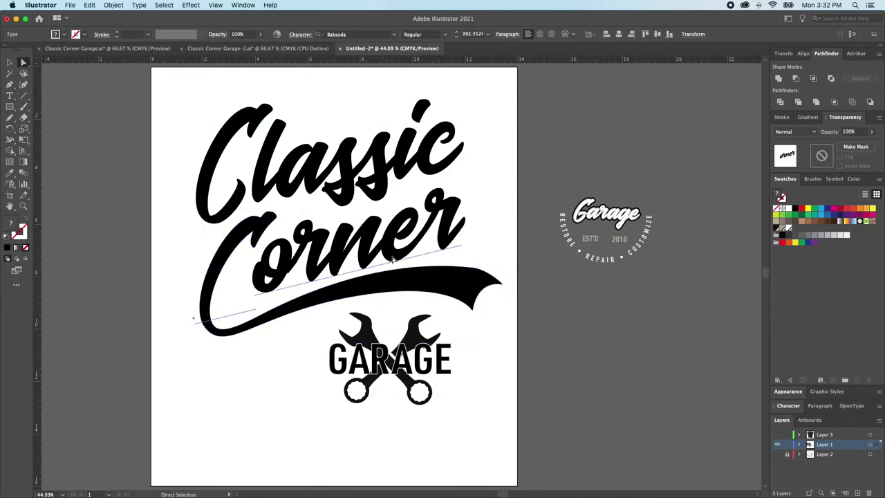
key("ctrl+a")
key("e")
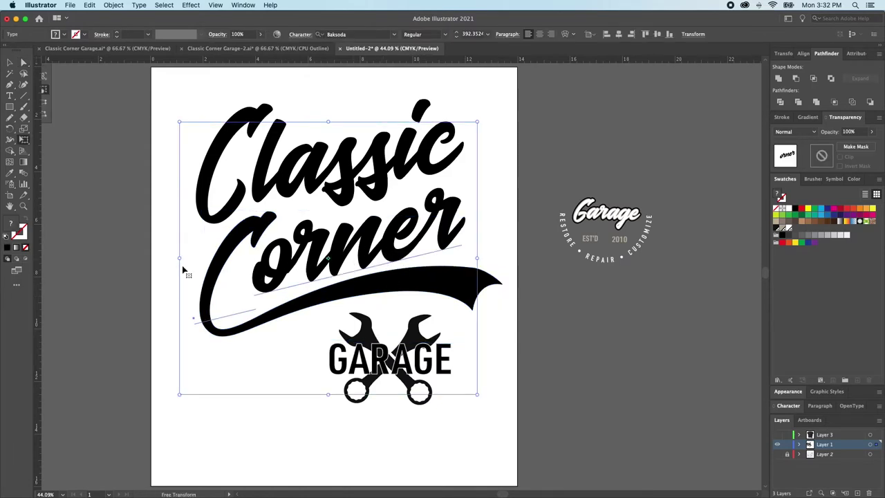
left_click_drag(179, 258, 180, 262)
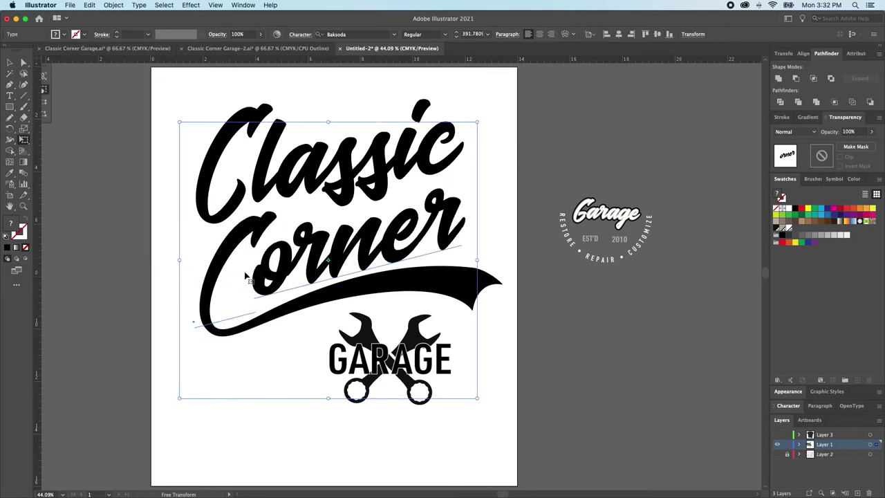
key("ctrl+shift+a")
key("a")
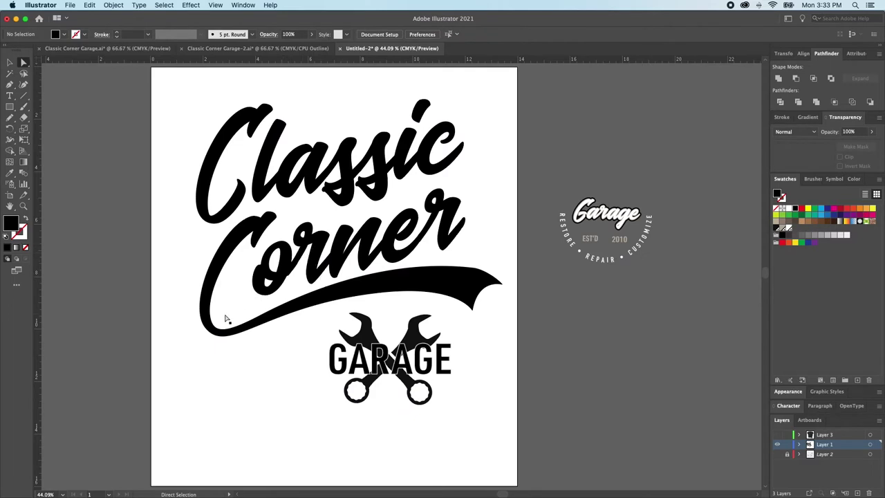
left_click(432, 271)
left_click_drag(377, 251, 374, 246)
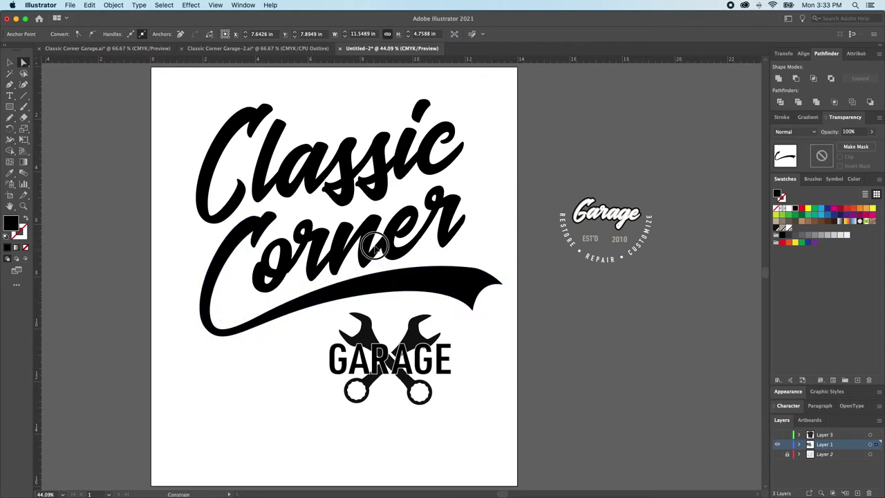
- Bulge the swoosh's upper edge by extending its handle, and move the anchors of the C's lower bend slightly up
left_click(429, 271)
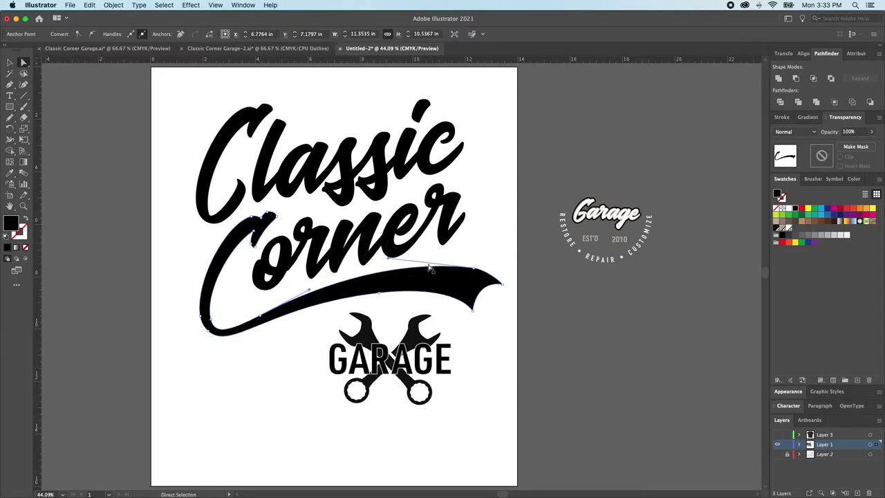
left_click_drag(388, 258, 372, 249)
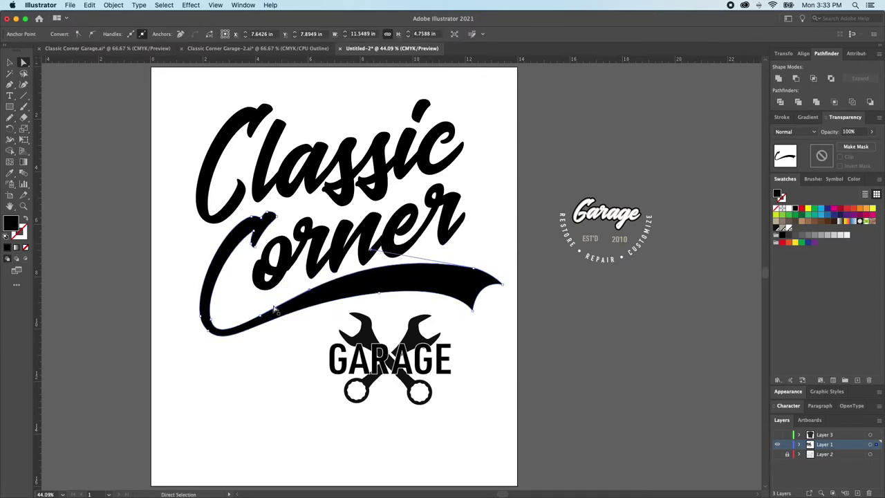
left_click(206, 325)
left_click(260, 313)
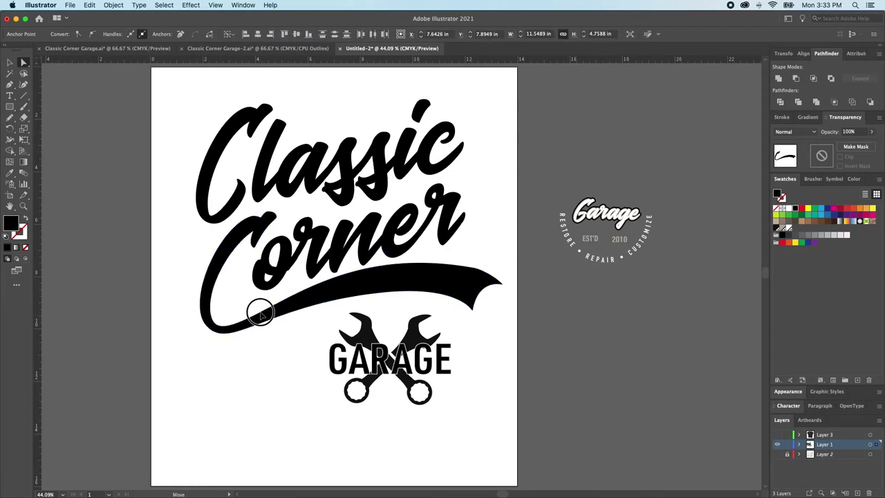
key("super+shift+a")
- Delete the extra anchor on the swoosh's upper edge near the tip and extend the tip's handle to smooth the curve
left_click(401, 264)
left_click(443, 268)
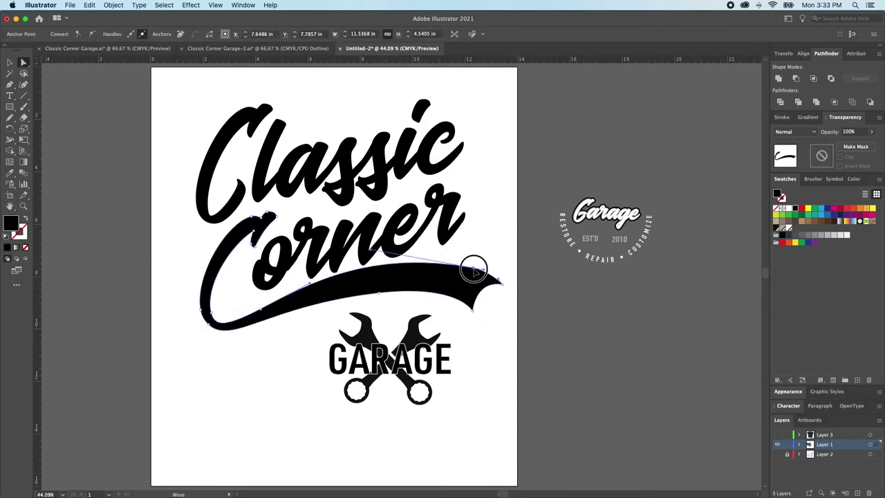
key("p")
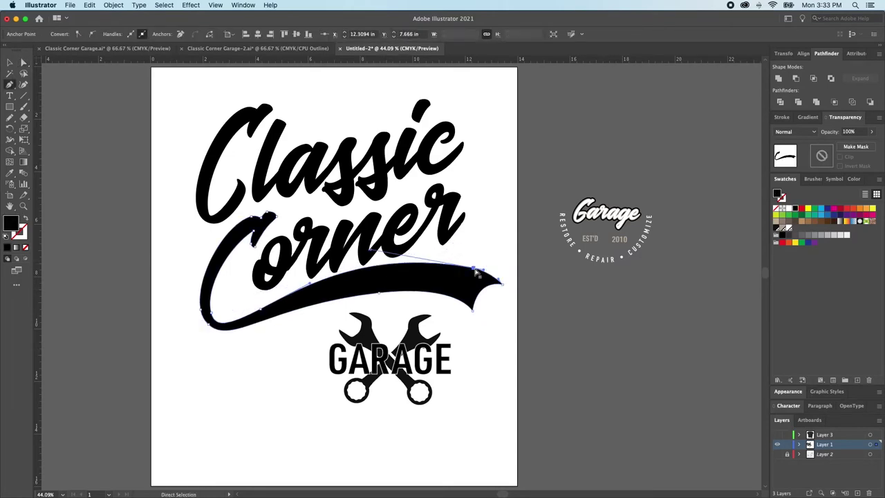
left_click(476, 272)
key("s")
key("a")
left_click_drag(499, 280, 446, 236)
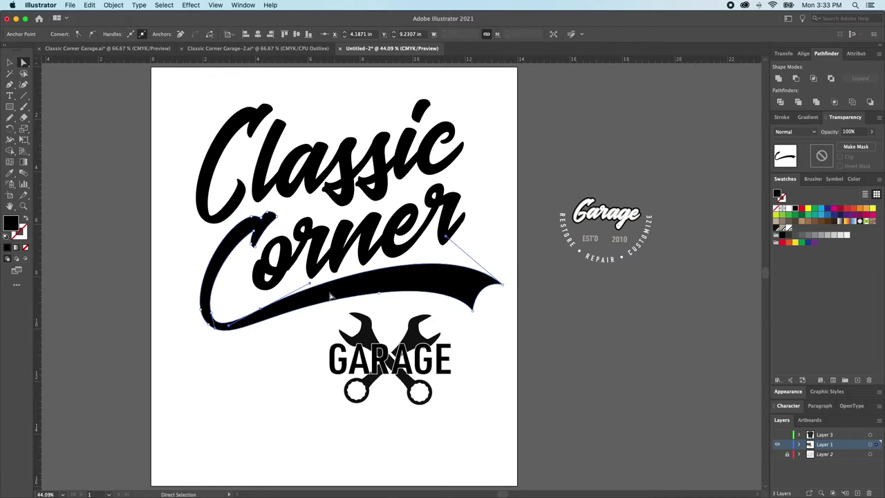
left_click(379, 312)
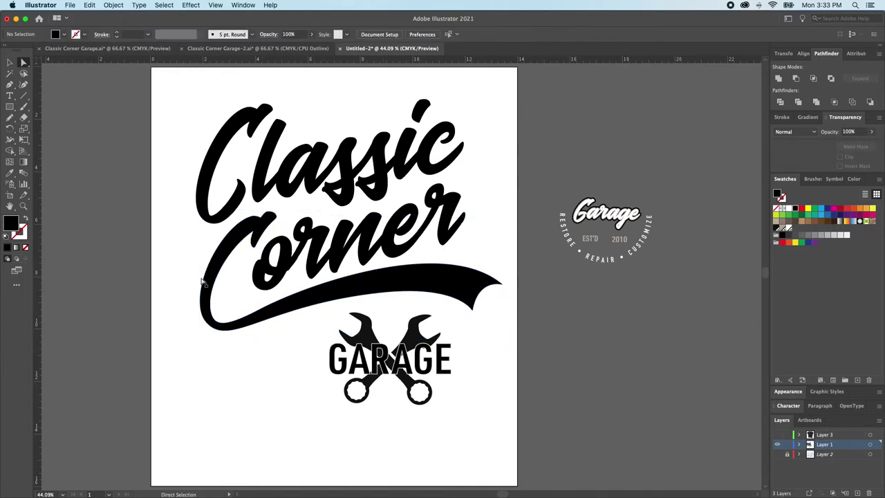
- Check the C against the original letter in Outline mode, and stretch the C and swoosh shape slightly downward
key("super+y")
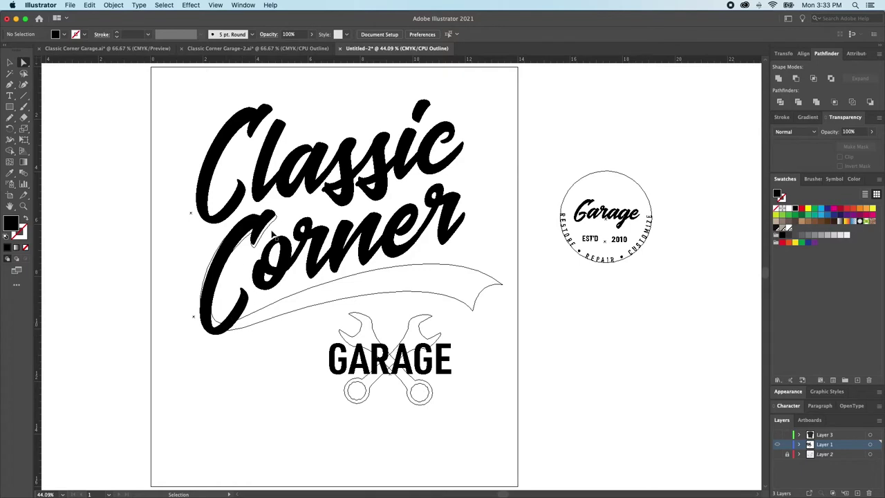
key("super+y")
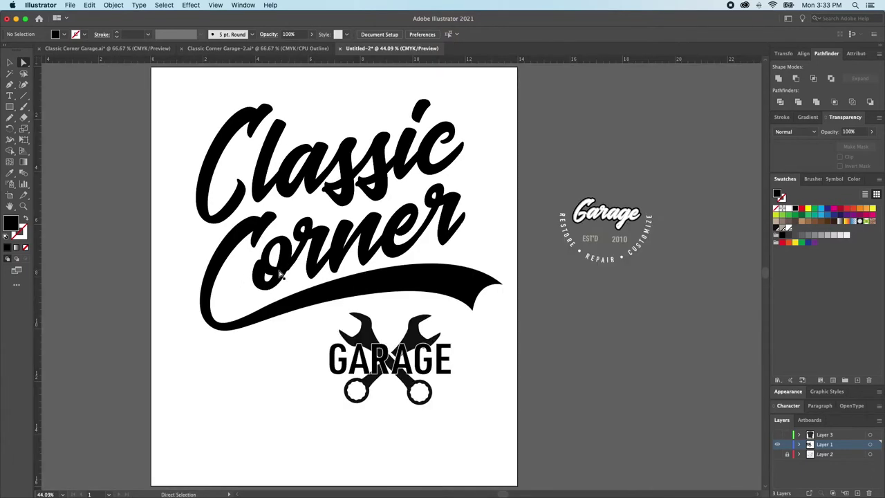
scroll(338, 283, "right", 2)
key("a")
left_click(385, 281)
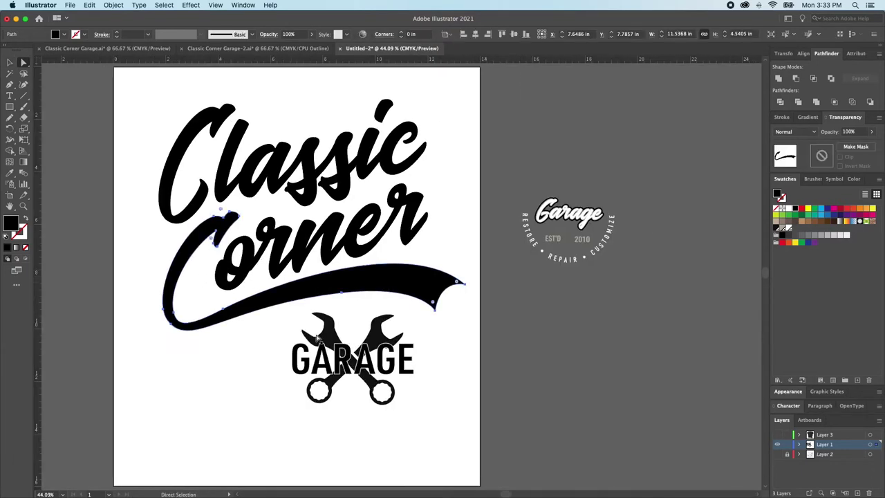
key("v")
left_click_drag(313, 335, 312, 340)
- Move the live Corner lettering slightly down to realign it with the stretched C and swoosh
key("a")
left_click(304, 256)
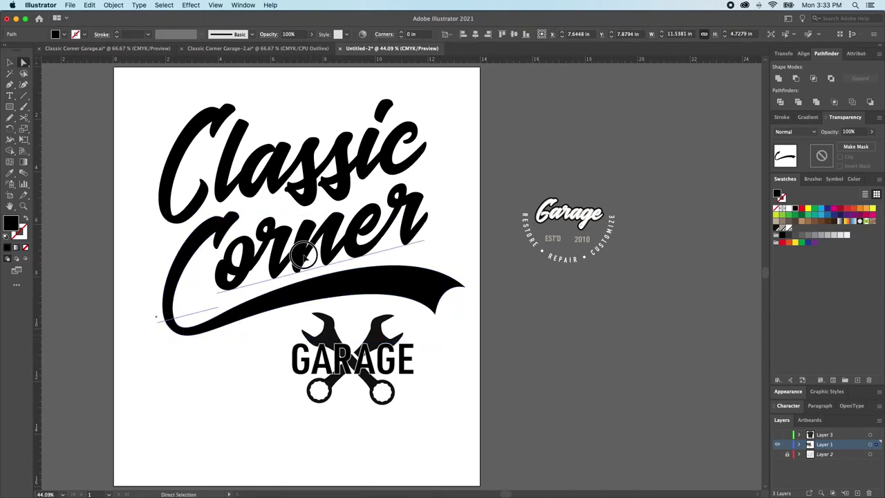
left_click(302, 266)
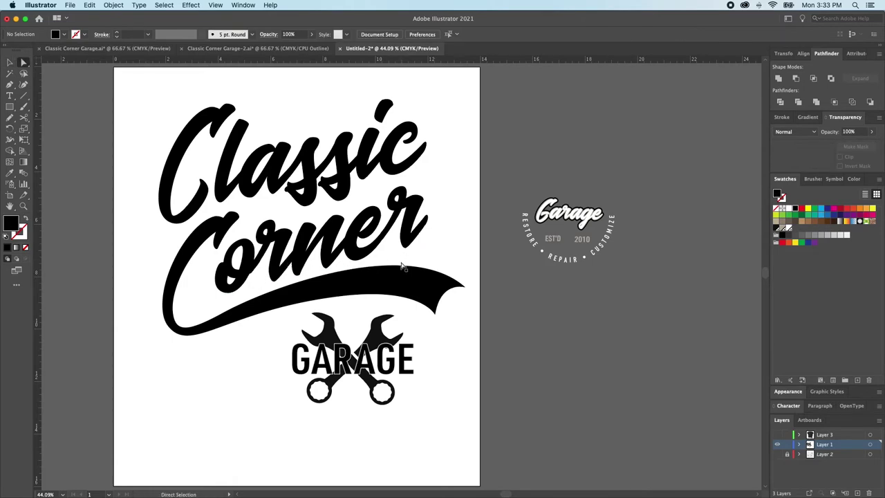
- Pull the swoosh's upper tip inward and up, and adjust its handle to even out the top curve
left_click(464, 285)
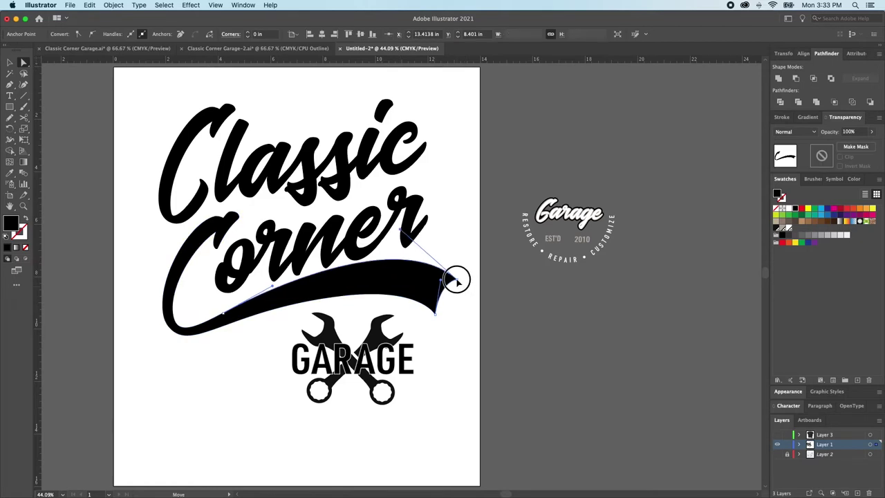
left_click_drag(401, 230, 397, 238)
left_click_drag(457, 279, 450, 271)
left_click_drag(392, 234, 388, 238)
- Pull the swoosh's lower tail corner inward with a deeper end curve, and slide the bottom edge anchor slightly toward the C
left_click_drag(435, 315, 436, 308)
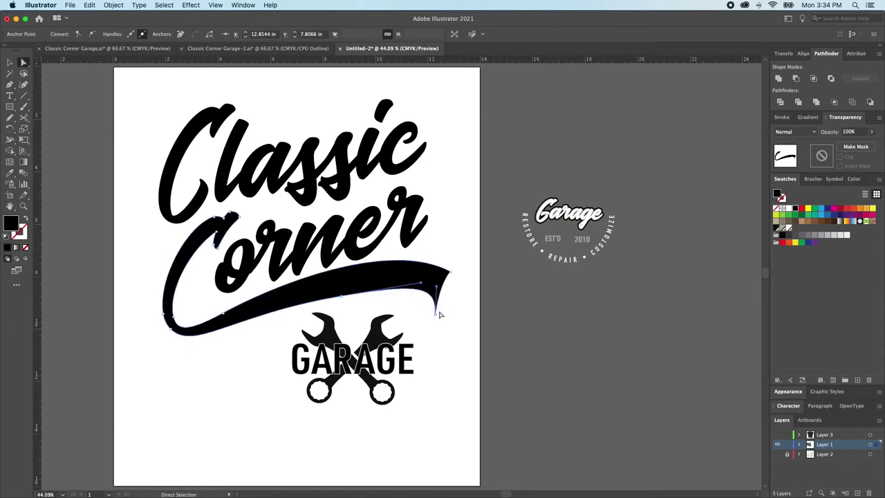
key("super+z")
key("a")
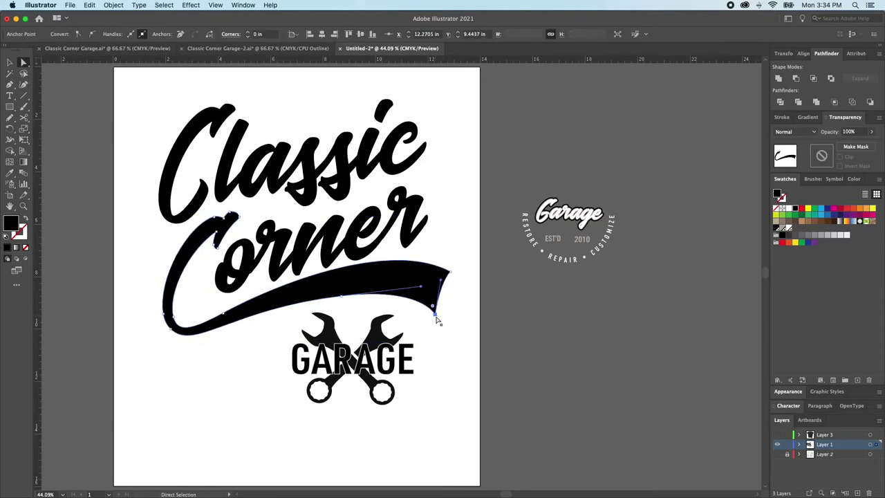
left_click(436, 275)
left_click_drag(435, 272, 422, 279)
left_click_drag(341, 296, 336, 297)
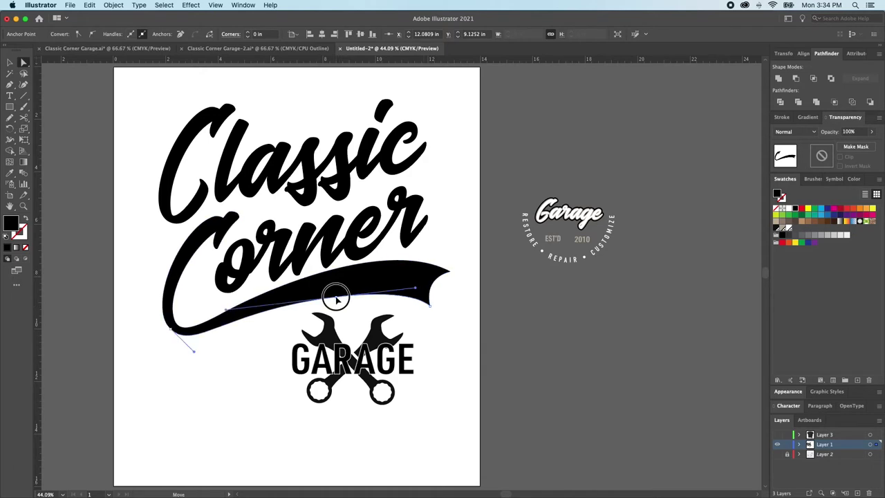
left_click(410, 288)
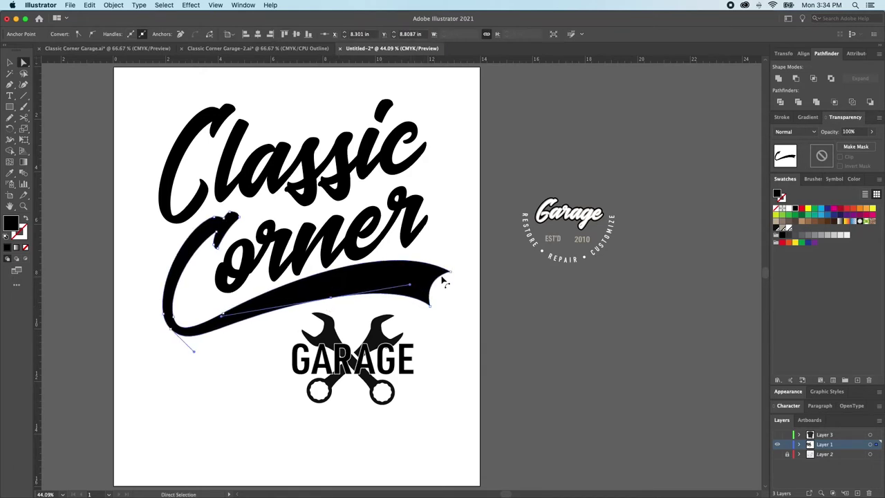
- Move the swoosh's upper tip and lower tail corner inward to shorten its end
left_click(444, 282)
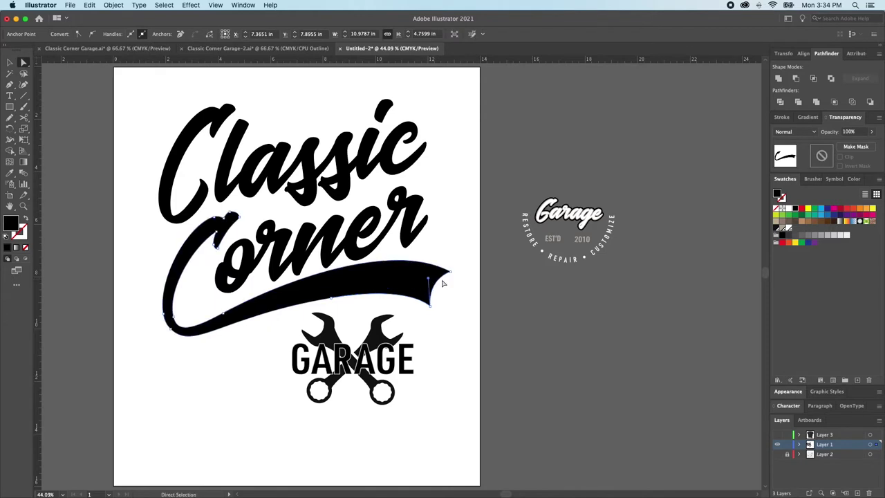
left_click(450, 272)
left_click(430, 306, "shift")
left_click_drag(430, 306, 425, 308)
left_click(427, 312)
left_click(421, 308)
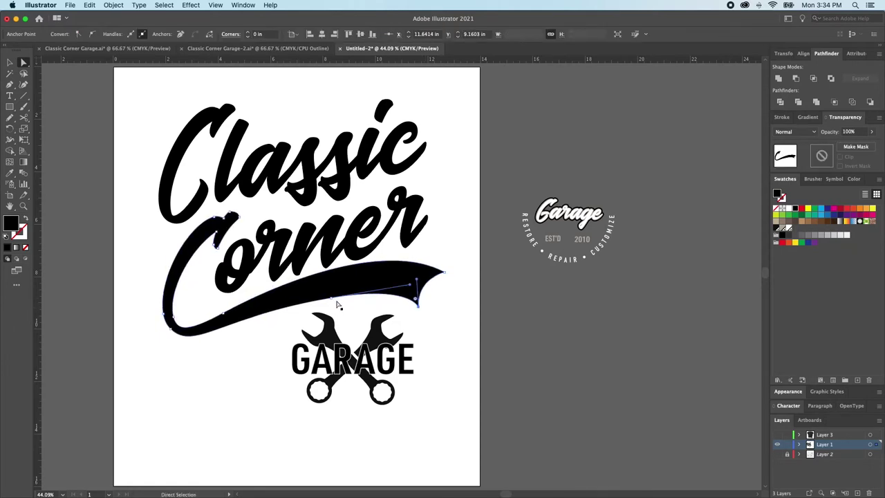
- Lengthen the bottom edge anchor's handle toward the C and raise it slightly to smooth the swoosh's lower curve
left_click(247, 320)
left_click_drag(221, 319, 206, 315)
left_click(254, 379)
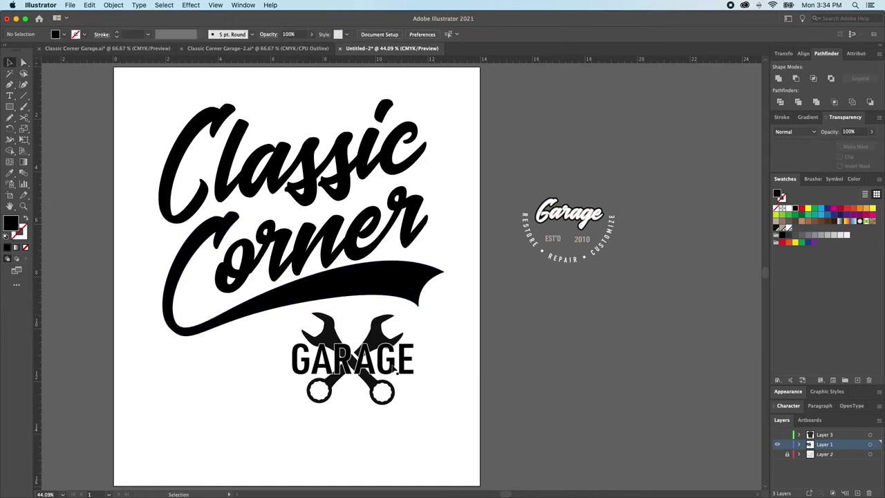
left_click(364, 300)
left_click(351, 300)
left_click(345, 300)
left_click(328, 299)
key("super+a")
key("shift+super+a")
left_click(333, 246)
key("shift+super+a")
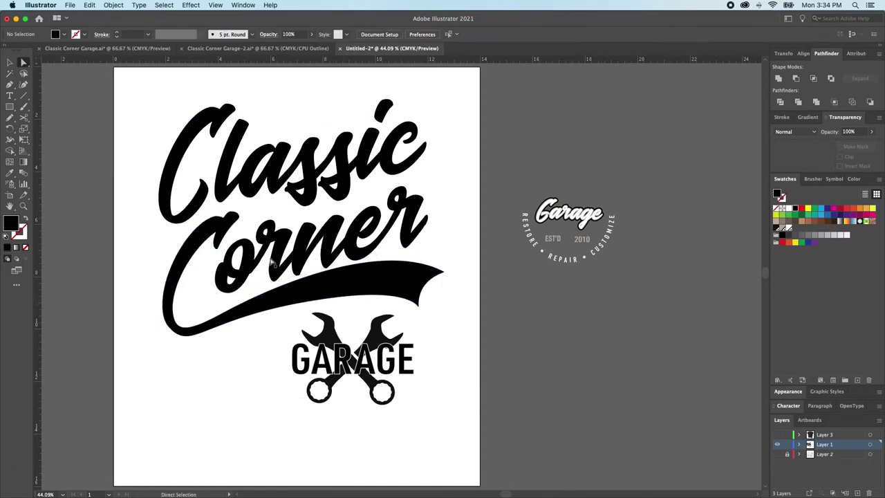
- Lower the bottom edge anchor's C-side handle a little, and slide the anchor slightly toward the C
left_click(337, 299)
left_click(221, 316)
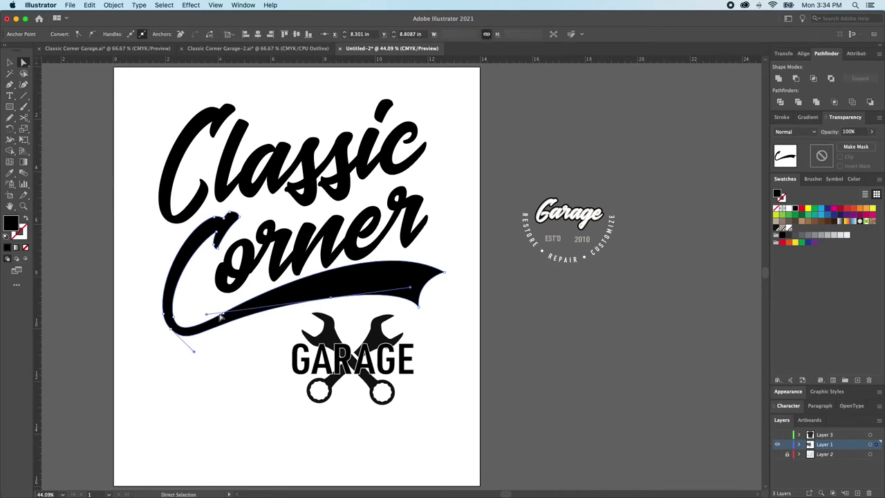
left_click_drag(206, 315, 211, 317)
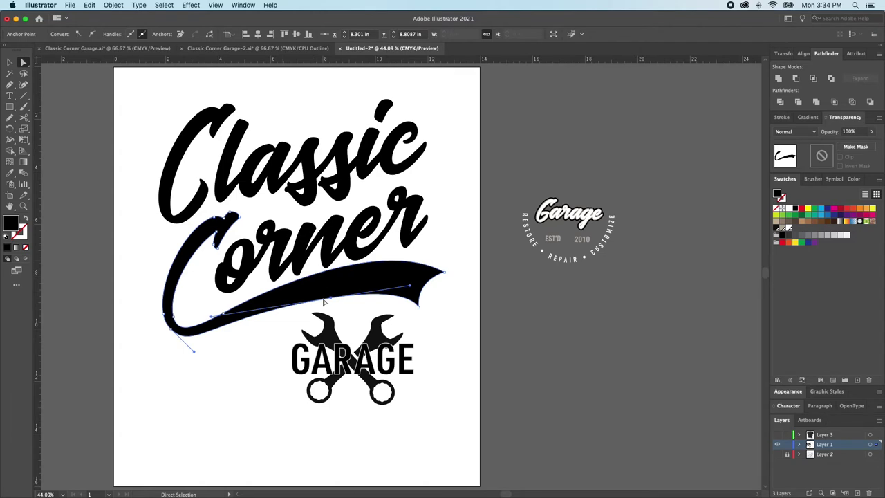
left_click_drag(332, 302, 324, 301)
left_click(467, 327)
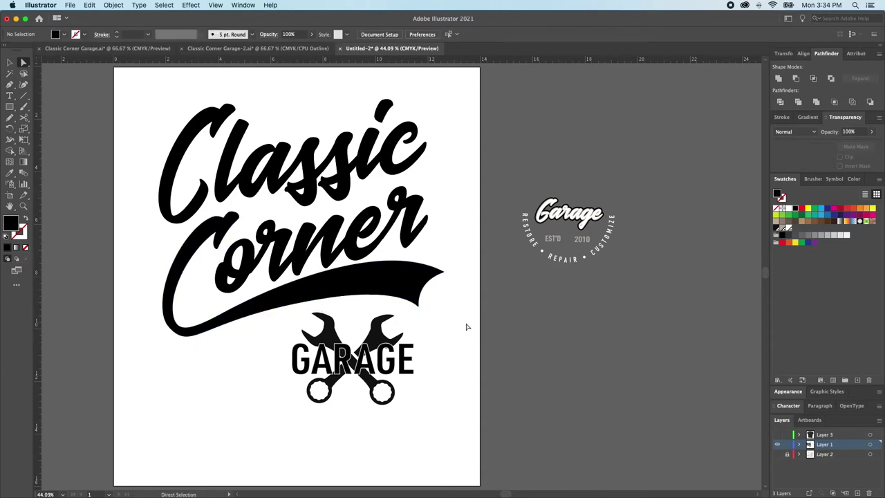
- Raise the swoosh's bottom edge anchor, move it farther toward the C, and lift its tail-side handle for a smoother arch
left_click(340, 305)
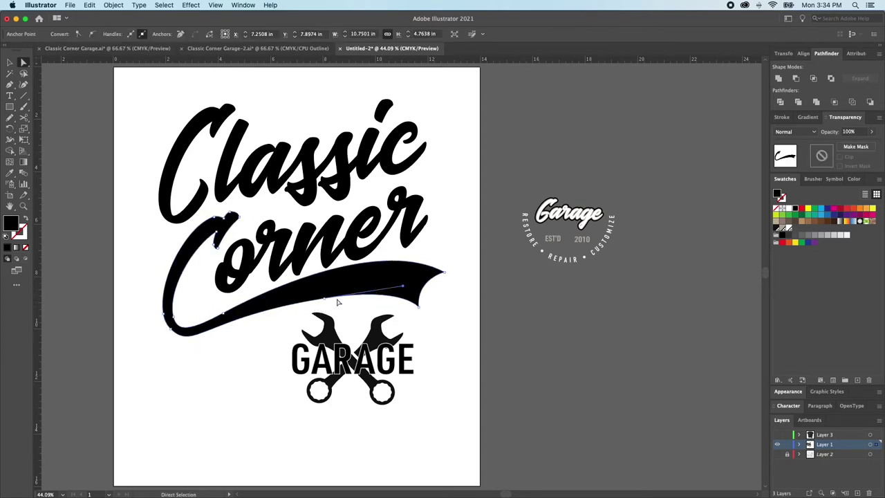
left_click_drag(324, 299, 320, 295)
left_click_drag(399, 283, 392, 279)
left_click_drag(320, 296, 310, 296)
- Try to reshape the outer bend where the bottom of the C turns into the swoosh, and undo the attempt
left_click_drag(193, 352, 196, 345)
left_click(175, 361)
left_click(179, 337)
left_click(174, 362)
left_click(174, 336)
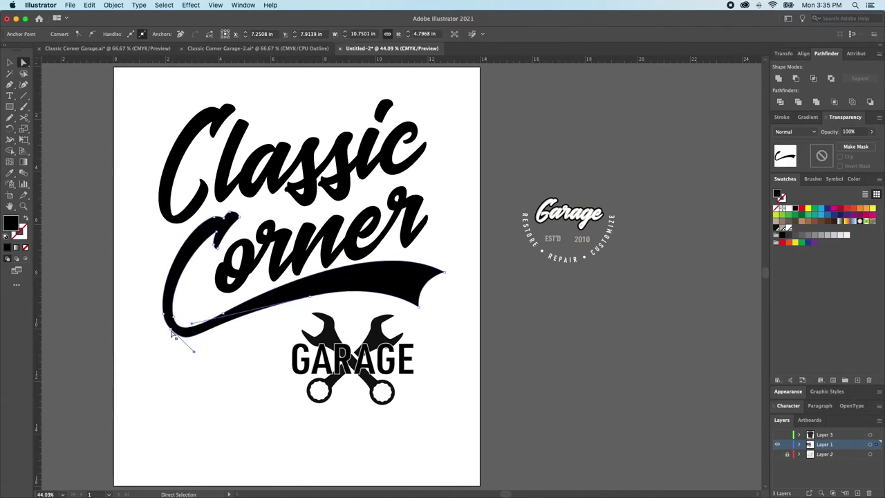
left_click(205, 357)
left_click(188, 337)
key("super+z")
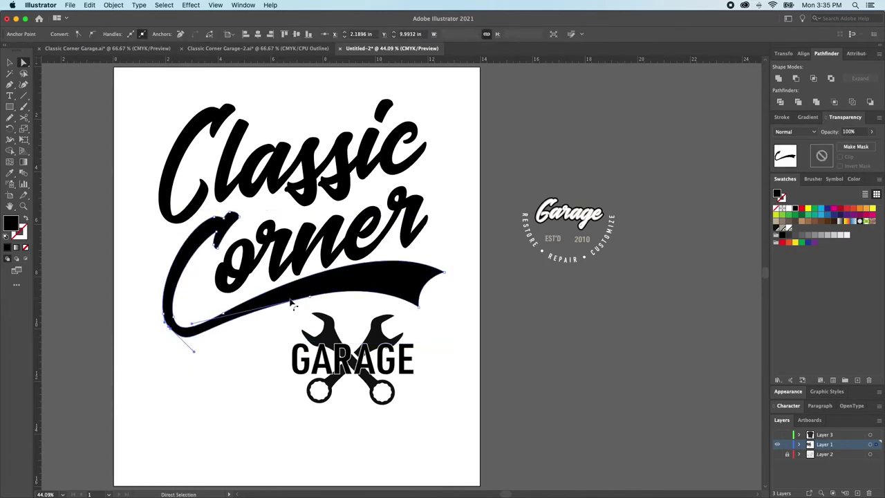
- Shorten the bottom edge anchor's handle on the C side to even out the narrow part of the swoosh
left_click_drag(193, 326, 215, 321)
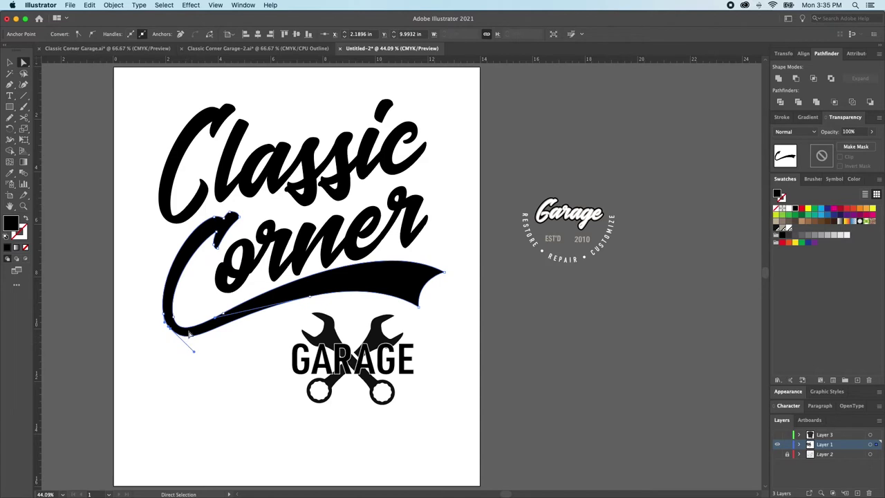
left_click(448, 347)
left_click(385, 344, "super")
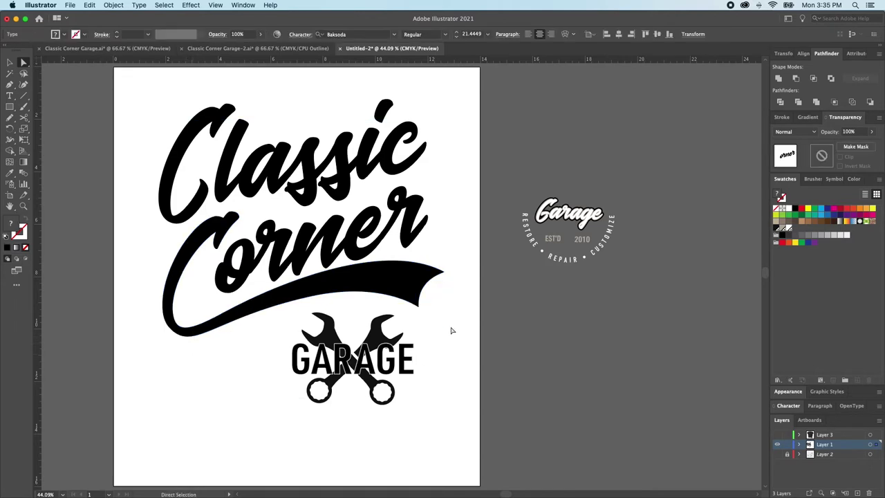
- Group the Classic and Corner lettering together with the C and swoosh shape
key("v")
left_click(261, 269)
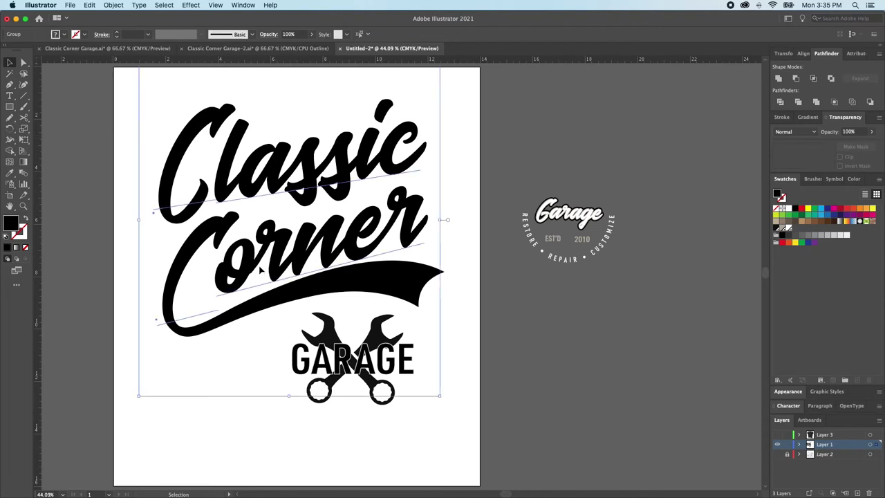
left_click_drag(114, 133, 373, 269)
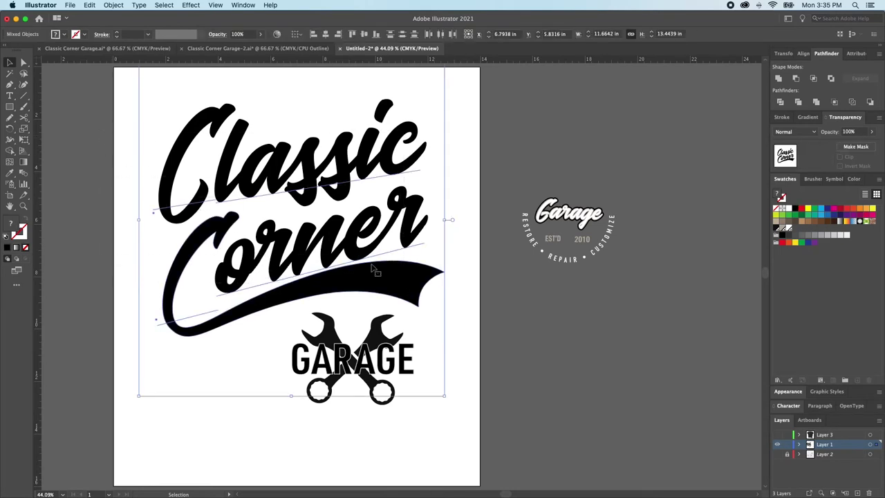
key("a")
left_click(216, 220)
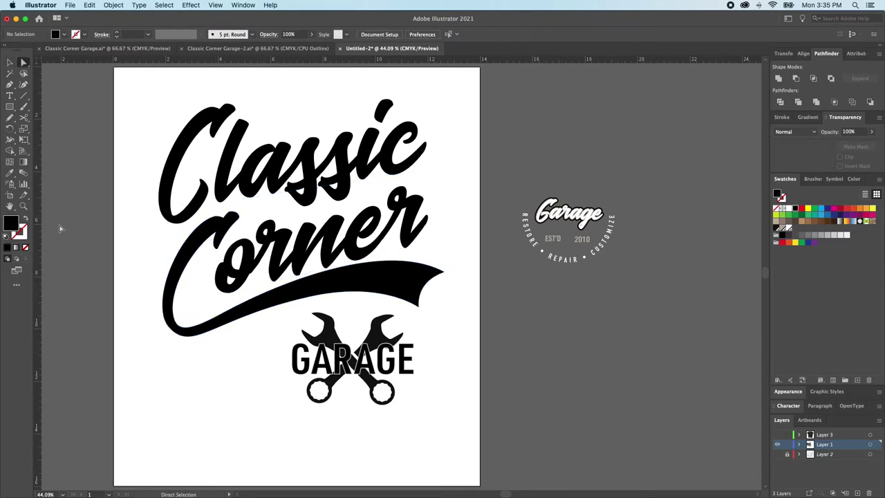
key("v")
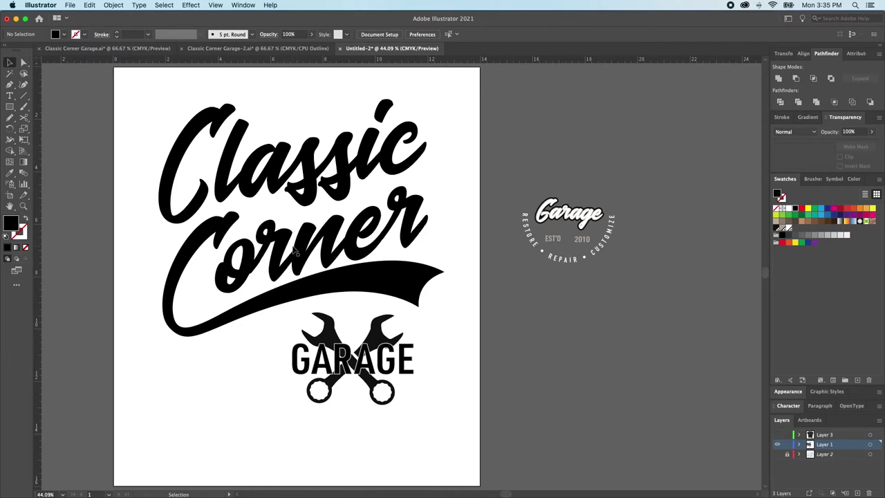
left_click(365, 259)
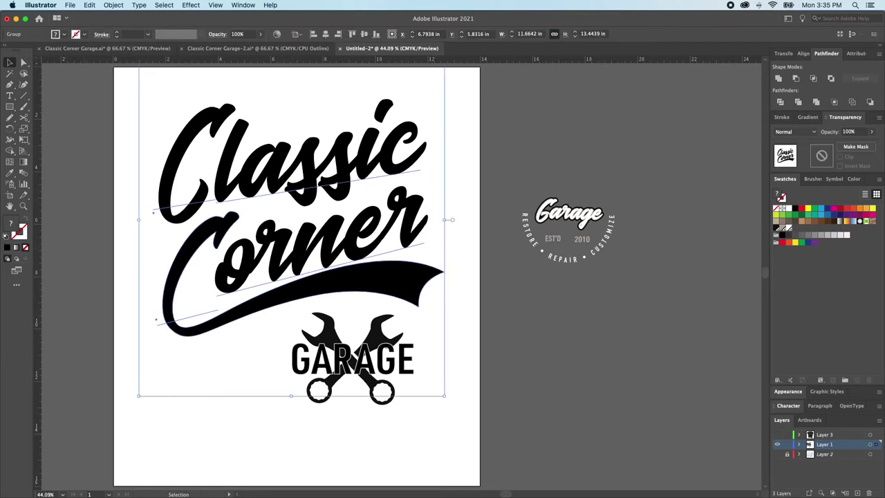
left_click(69, 189)
- Draw an unfilled, black-outlined guide rectangle about 10.32 in wide and 9.09 in high around the Classic Corner lettering
key("m")
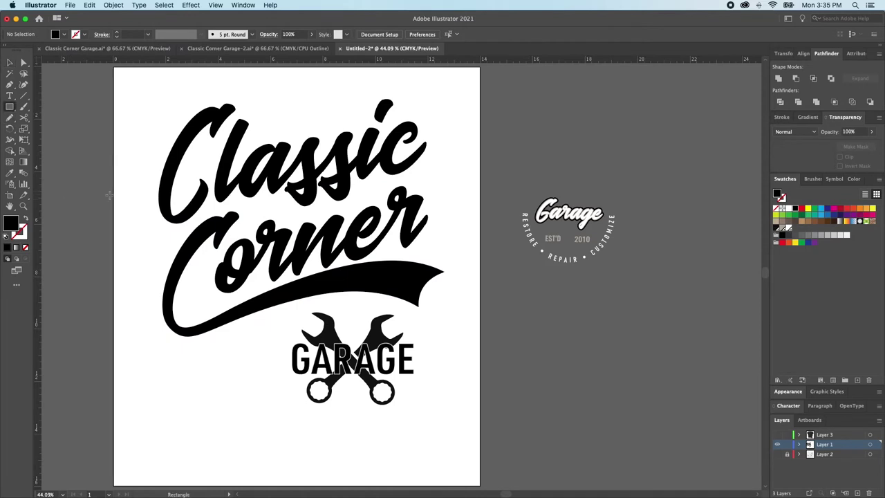
mouse_move(161, 166)
left_mouse_down()
mouse_move(263, 257)
mouse_move(287, 292)
left_mouse_up()
key("v")
left_click_drag(161, 228, 159, 229)
left_click_drag(288, 229, 429, 253)
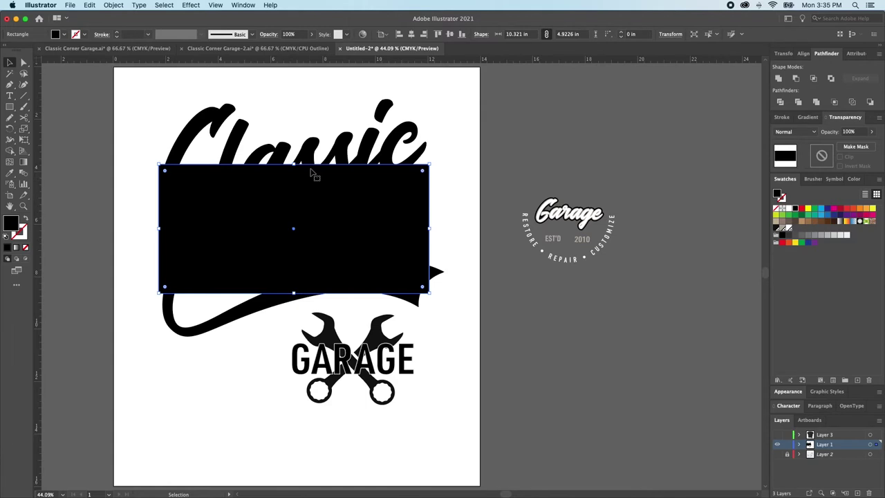
left_click_drag(295, 165, 299, 99)
left_click_drag(293, 295, 293, 338)
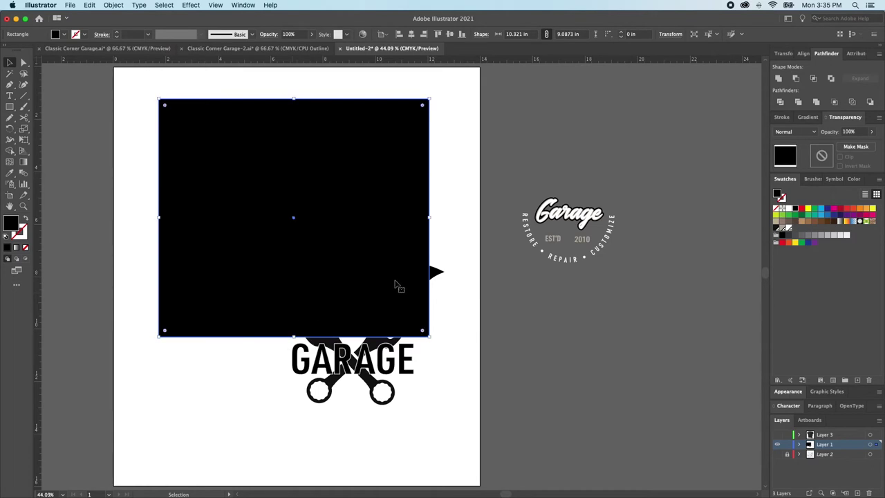
key("shift+x")
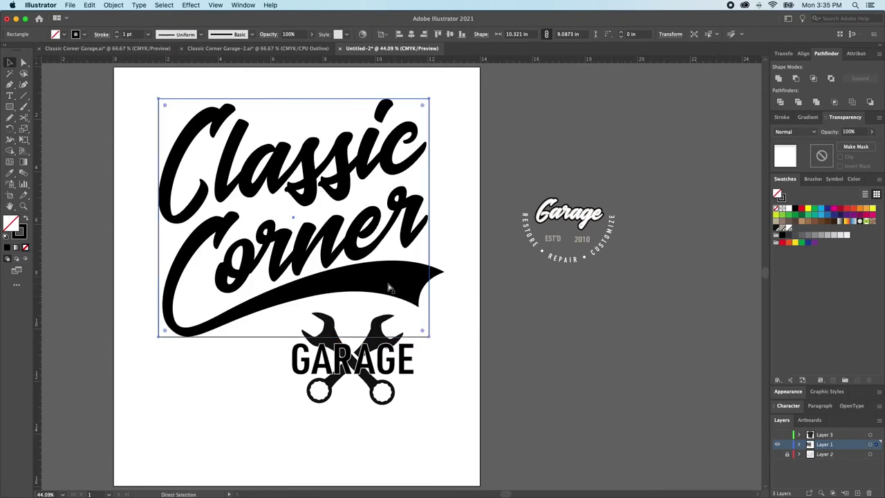
key("super+shift+a")
- Nudge the live Corner lettering and the C with its swoosh left until the C meets the guide rectangle's left edge
key("a")
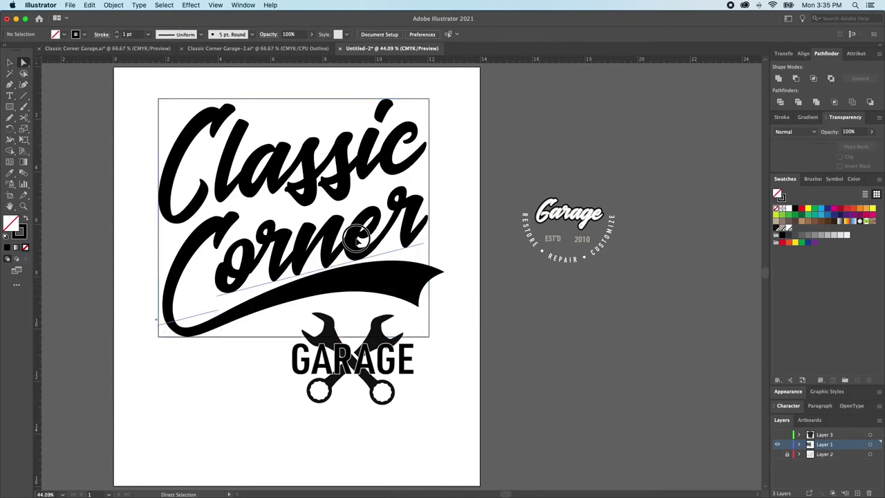
left_click(359, 242, "alt")
left_click(331, 212, "alt")
left_click(333, 195, "shift")
left_click(162, 206, "shift")
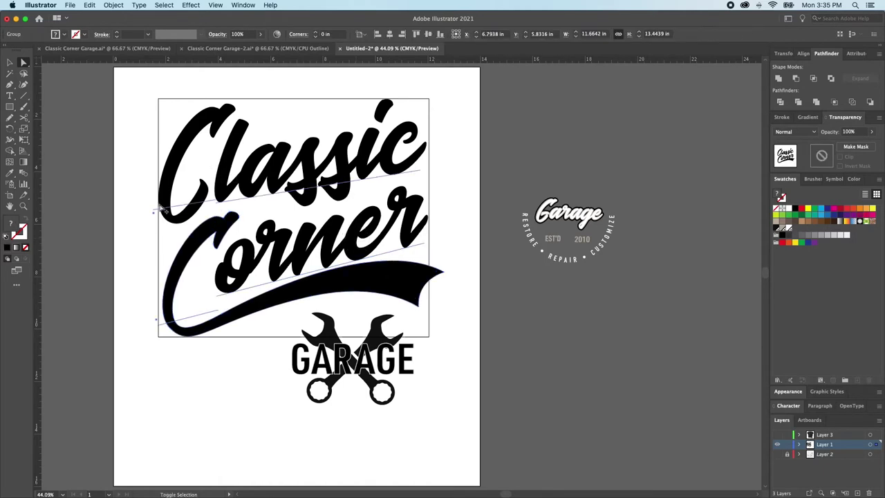
left_click(396, 292)
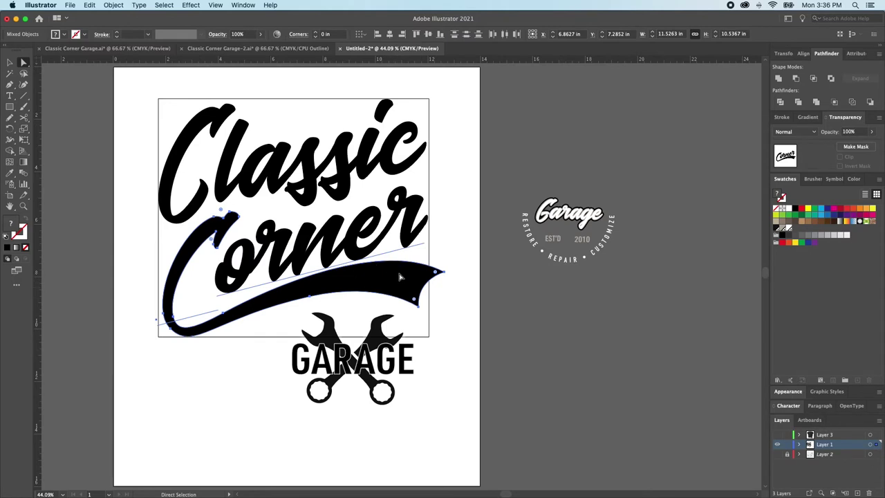
key("Left")
key("Left")
key("Left")
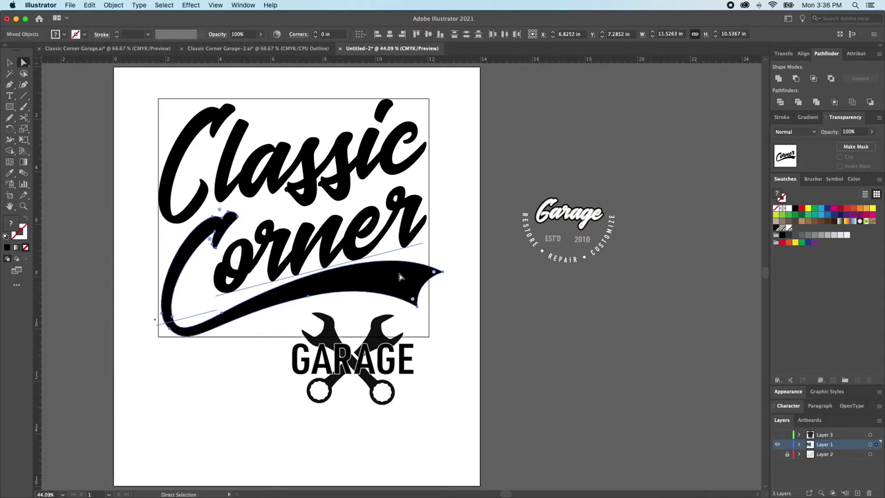
key("Left")
key("Left")
key("Left")
key("Left")
key("Left")
key("Left")
key("Left")
key("Left")
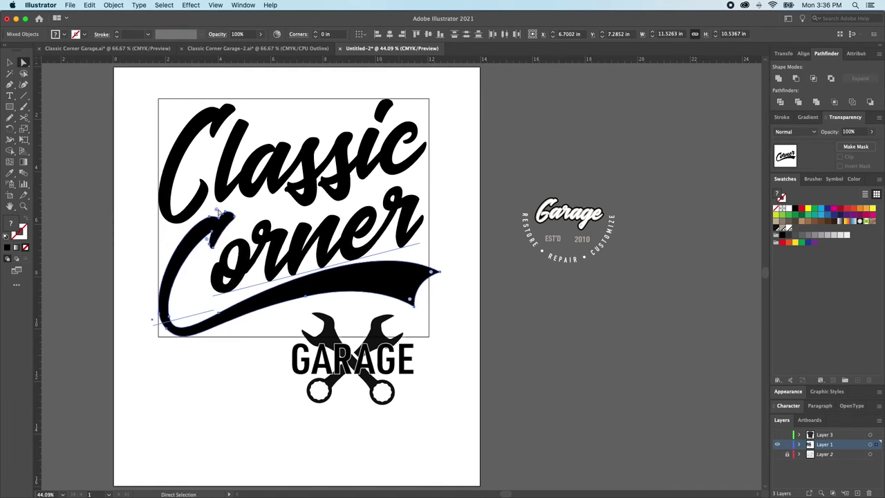
- Pull the swoosh's upper tip inward and up to align it with the guide rectangle's right edge
left_click(440, 281)
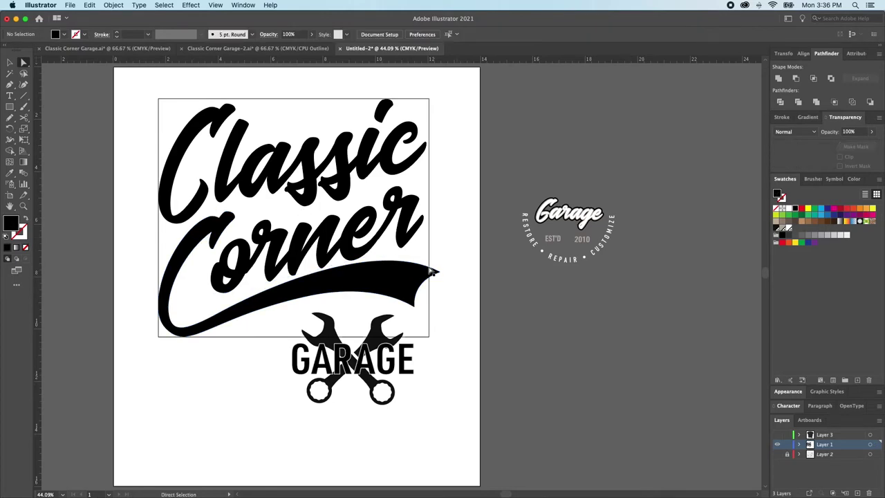
left_click(435, 273)
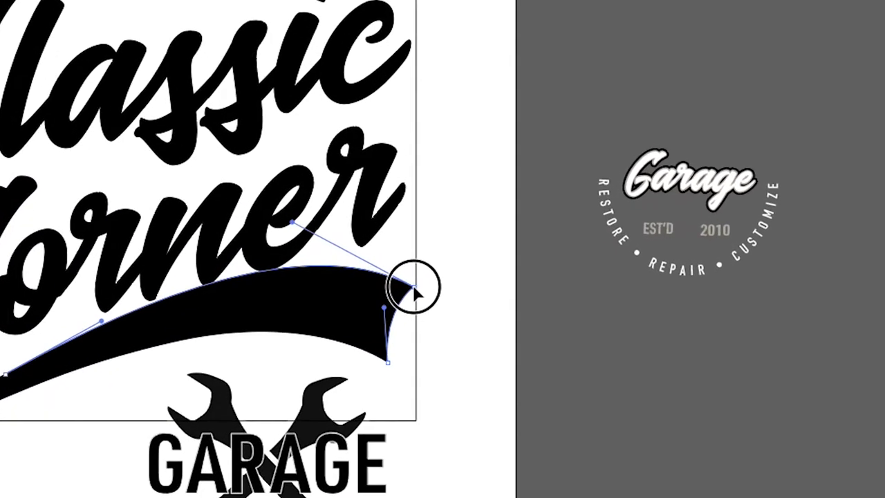
left_click_drag(414, 286, 413, 293)
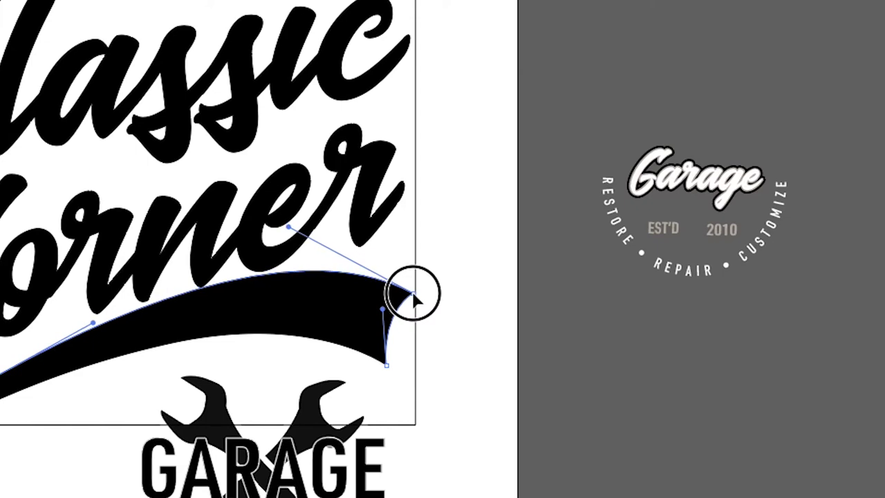
left_click_drag(414, 296, 409, 280)
left_click(415, 277)
left_click(415, 278)
left_click(409, 298)
- Refine the handles of the top and end curves at the swoosh's tip, and delete the guide rectangle
left_click_drag(284, 230, 275, 247)
left_click_drag(409, 278, 408, 276)
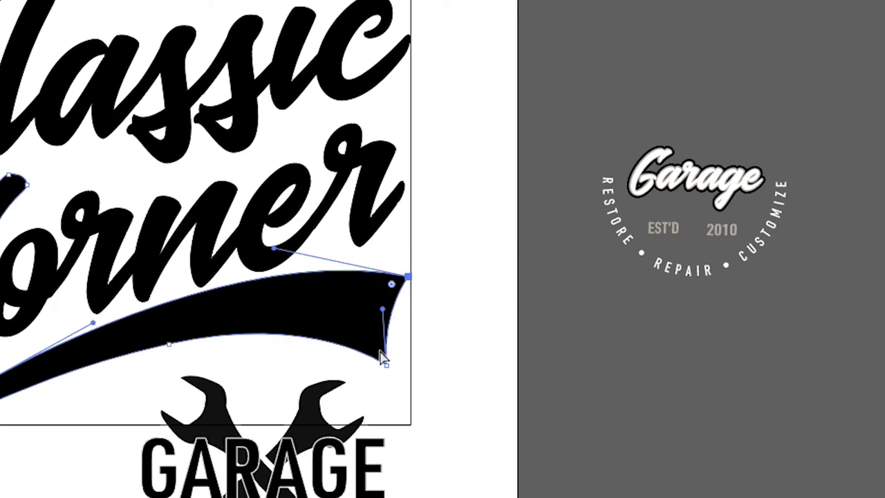
left_click_drag(382, 309, 375, 311)
left_click(482, 325)
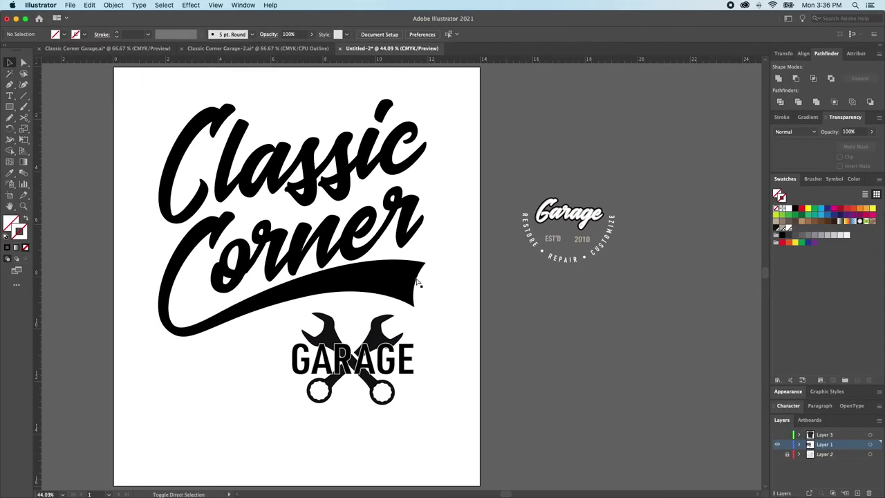
- Pull the swoosh's lower tail corner inward and up, and adjust its handle for an angled, curved end cut
left_click(413, 306)
left_click_drag(414, 306, 396, 297)
left_click_drag(395, 275, 406, 275)
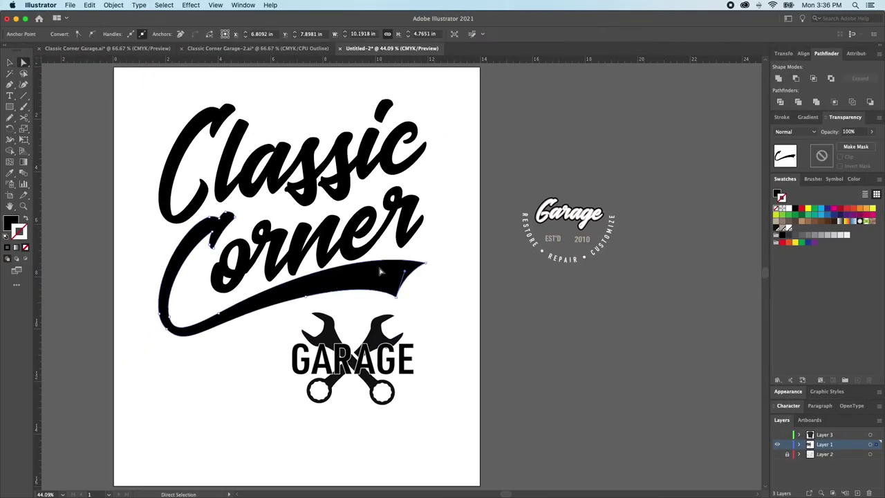
left_click_drag(406, 275, 403, 270)
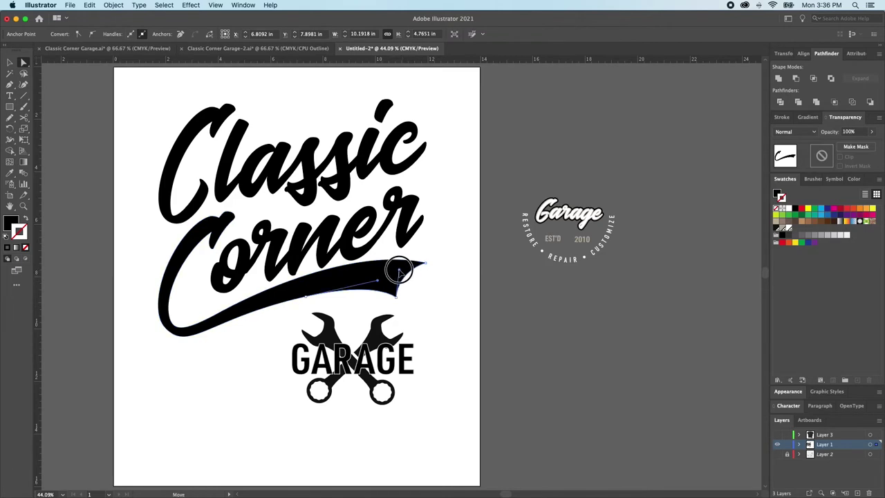
left_click(469, 291)
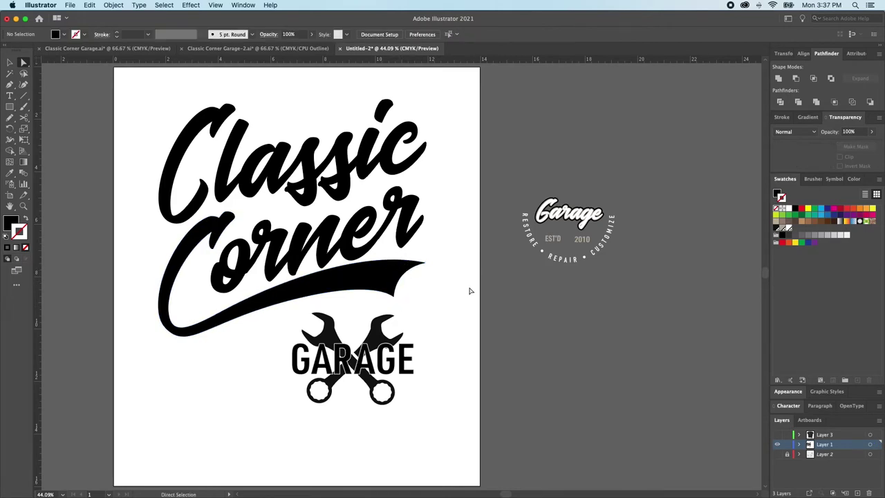
key("v")
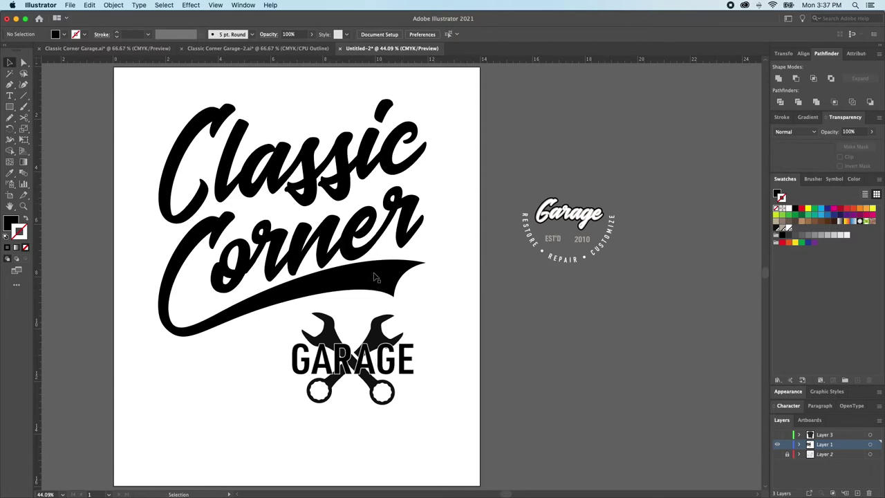
- Centre the Classic Corner lettering and swoosh group horizontally on the artboard
left_click(334, 285)
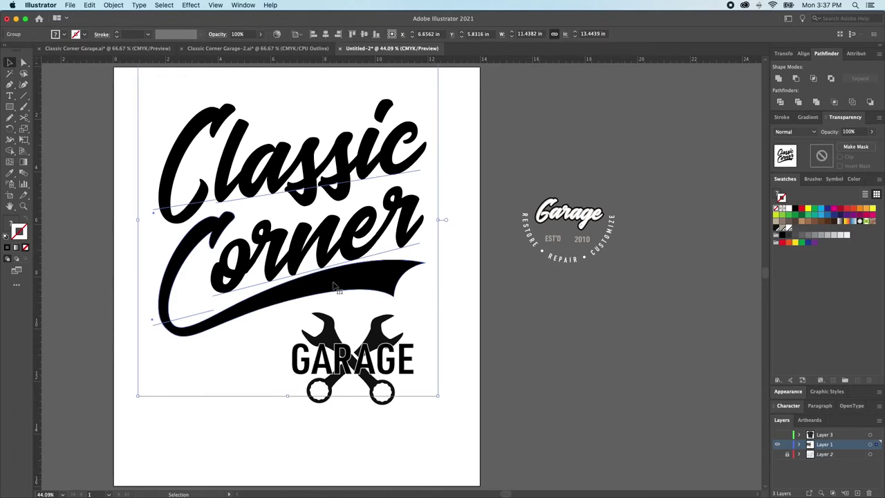
left_click(492, 311)
left_click(375, 253)
left_click(326, 34)
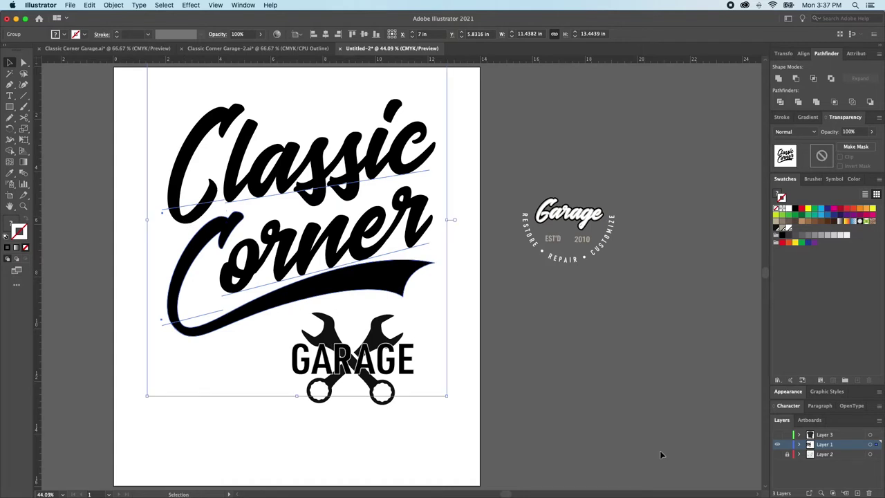
- Clear the Classic Corner lettering group from the artboard and show the sketch layer, with the artwork in outline view
key("Delete")
left_click(777, 453)
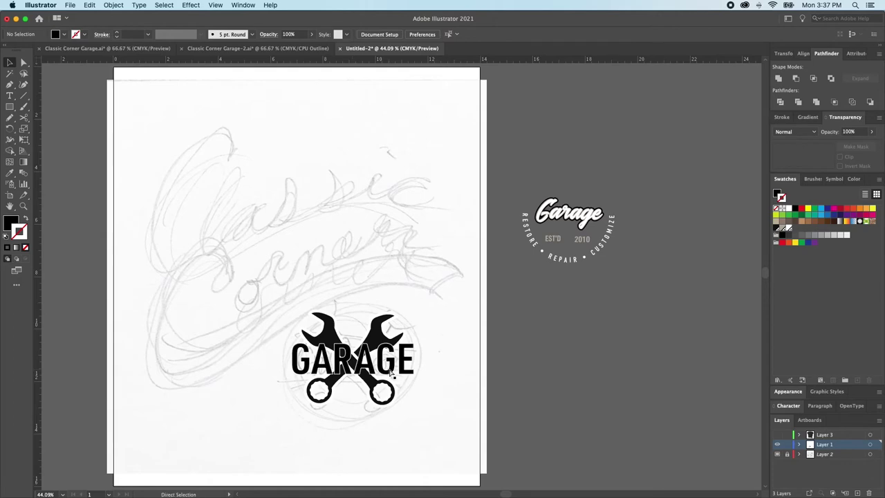
key("super+y")
- Move the crossed wrenches straight down, clear of the GARAGE text and below the sketched circle
key("z")
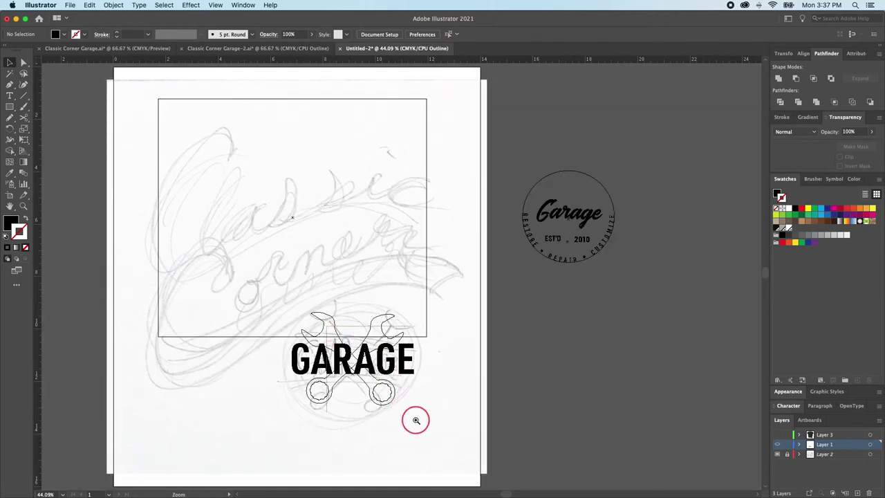
left_click_drag(411, 414, 420, 424)
key("super+1")
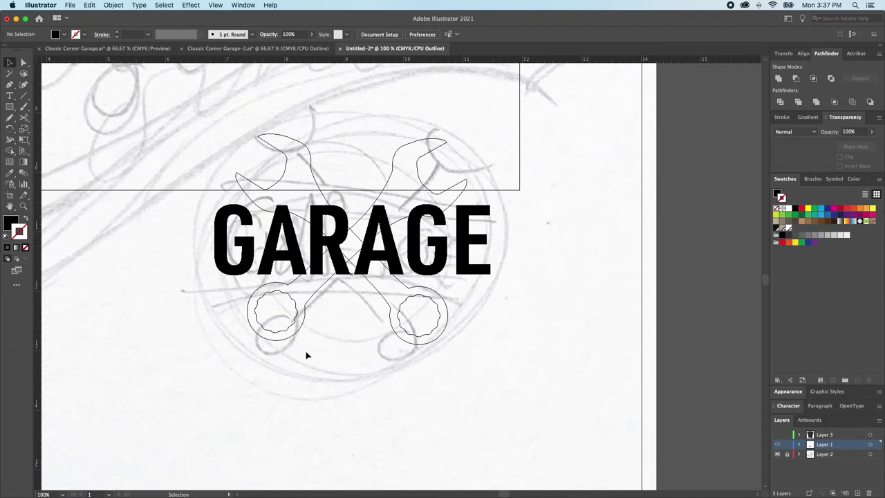
scroll(368, 261, "right", 2)
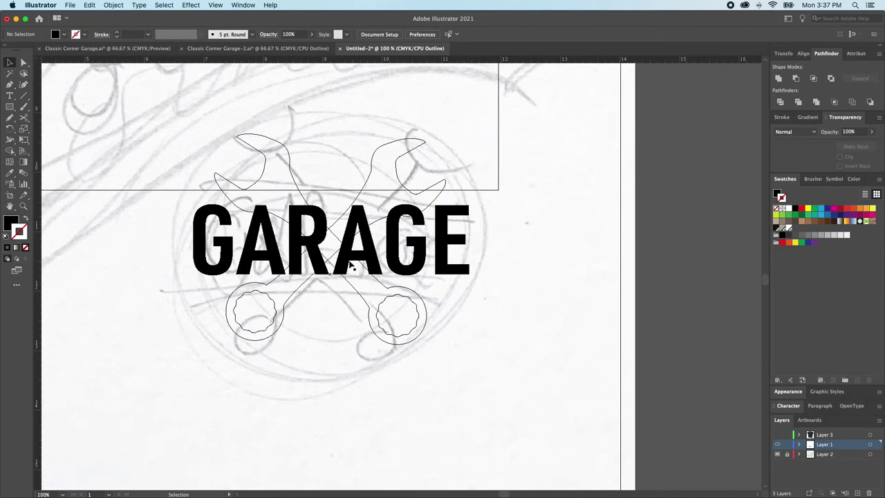
scroll(351, 267, "up", 2)
left_click(332, 259)
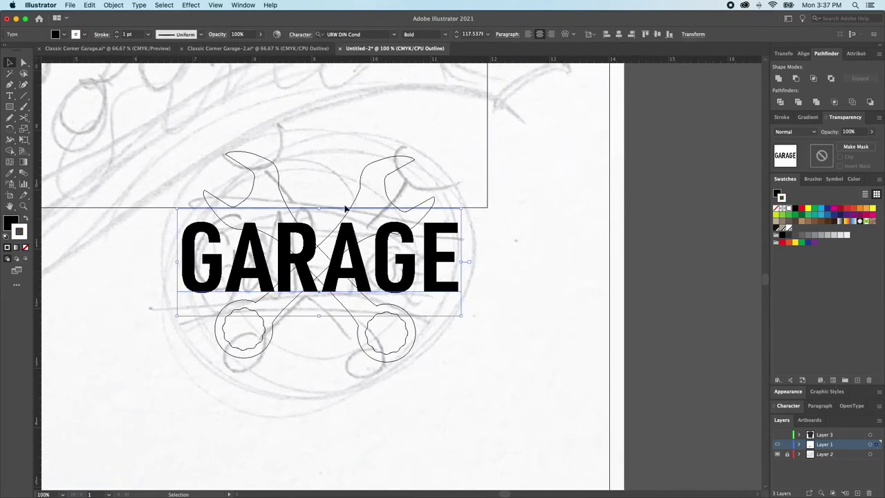
left_click(388, 180)
left_click(398, 175)
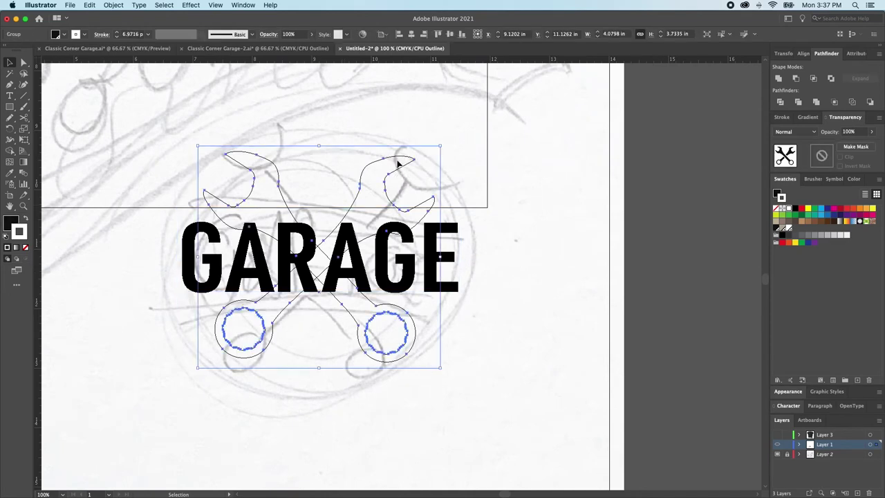
left_click_drag(391, 182, 397, 425)
- Scale the GARAGE text down slightly around its centre, to about 113.3 pt
left_click(441, 261)
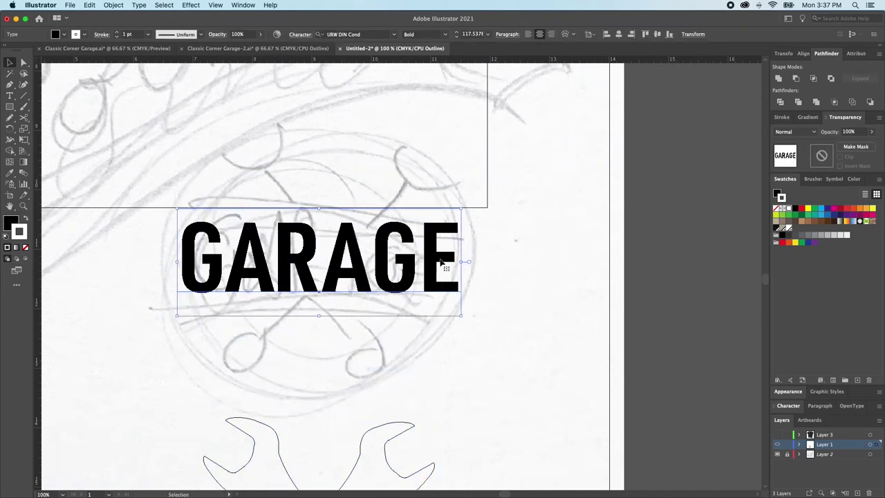
mouse_move(459, 262)
left_mouse_down()
mouse_move(395, 263)
mouse_move(457, 269)
left_mouse_up()
left_click(450, 296)
- Draw a rectangle about 5.21 in wide around the GARAGE text and extend its height to about 1.55 in
key("m")
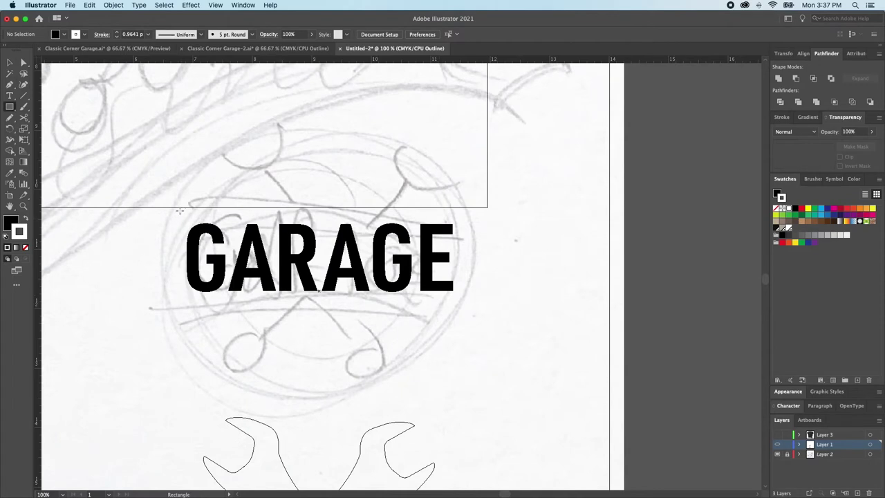
left_click_drag(168, 208, 475, 291)
key("v")
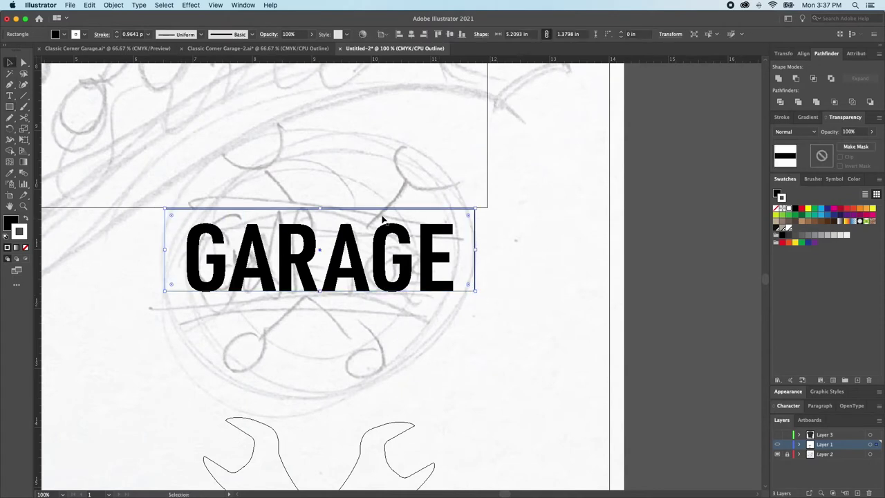
mouse_move(321, 209)
left_mouse_down()
mouse_move(323, 225)
mouse_move(323, 210)
left_mouse_up()
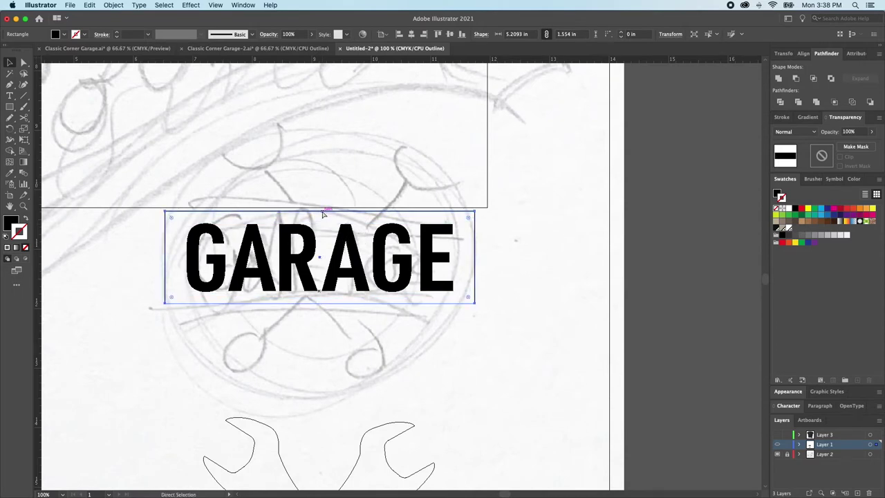
- Switch back to preview and send the black rectangle behind the GARAGE text
key("super+y")
key("super+shift+a")
left_click(325, 252)
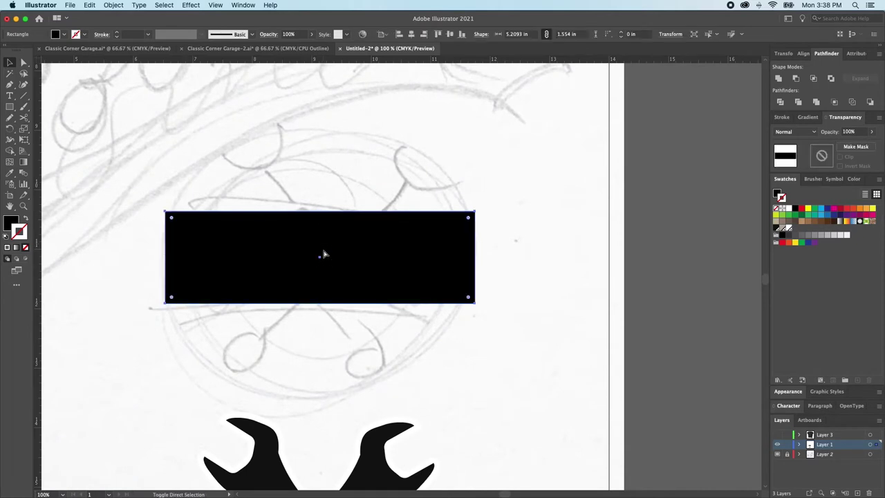
key("super+shift+bracketleft")
key("super+shift+a")
- Give the GARAGE text a white fill and no stroke by swapping its fill and stroke
key("a")
left_click(325, 252)
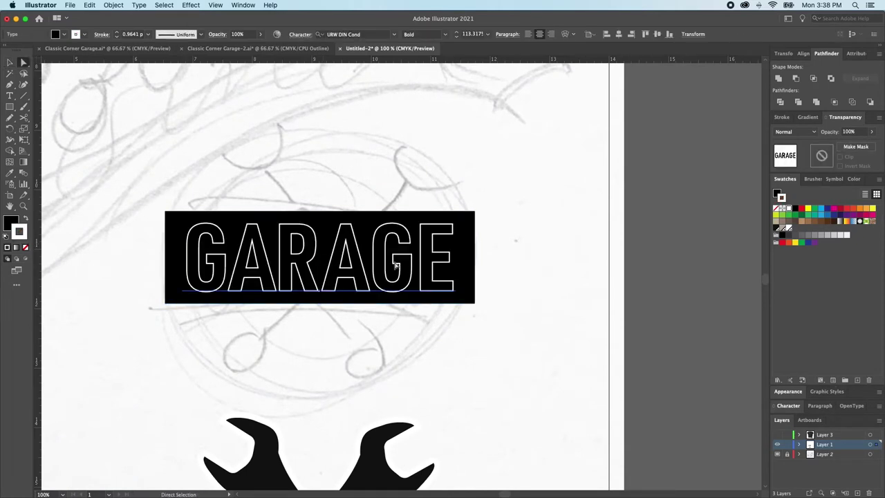
key("shift+x")
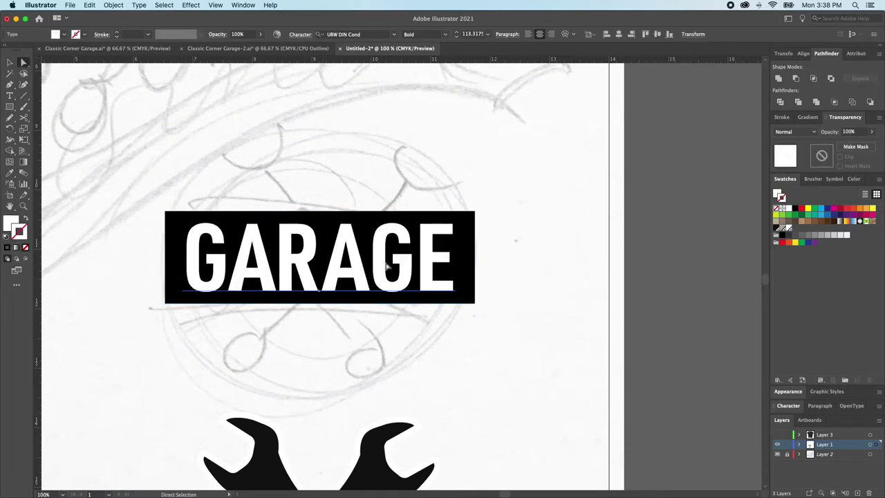
key("super+shift+a")
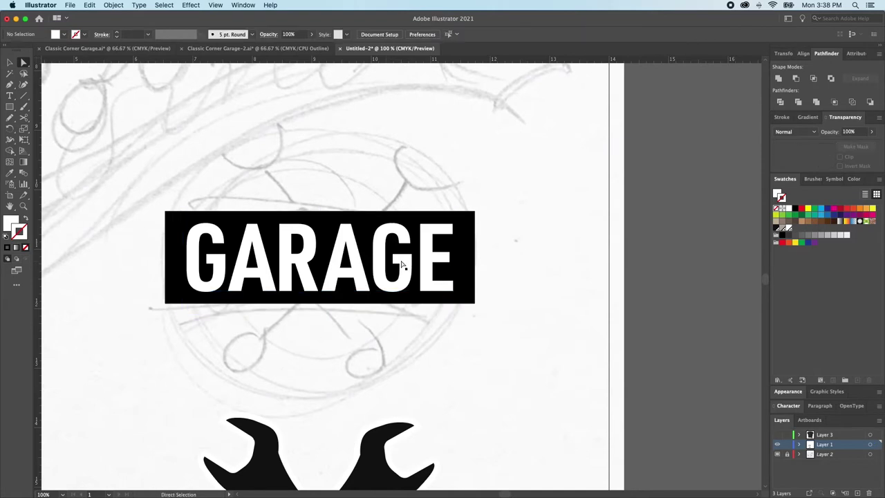
- Widen the black rectangle evenly on both sides to about 5.52 in
left_click(432, 262)
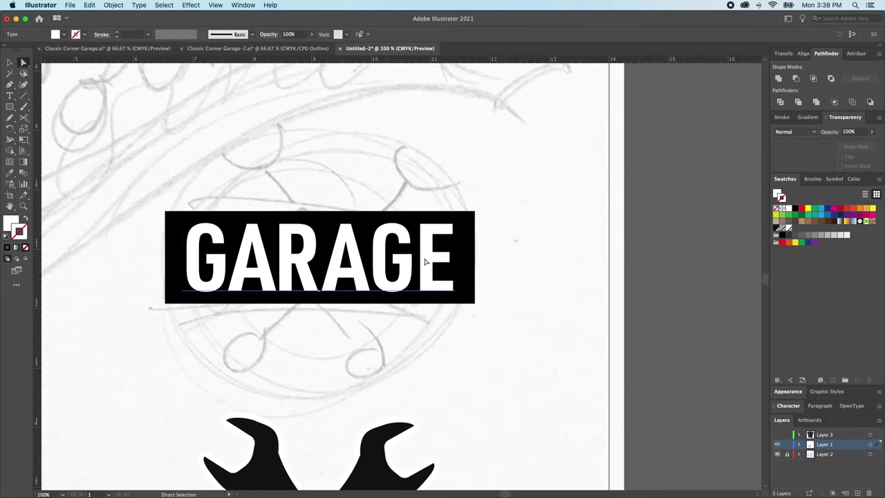
left_click(467, 263)
key("v")
left_click_drag(476, 258, 485, 257)
- Align the black rectangle and the GARAGE text on their horizontal centres and group them
left_click(358, 270, "shift")
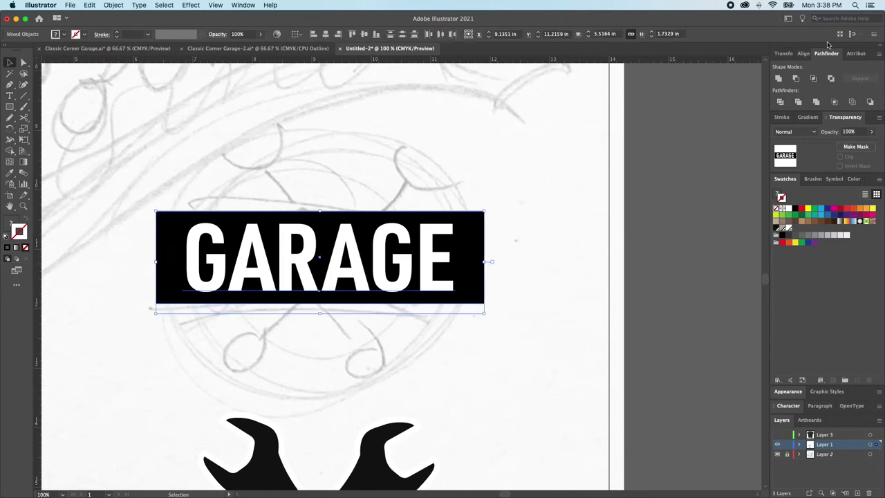
left_click(805, 53)
key("a")
key("super+g")
left_click(564, 150)
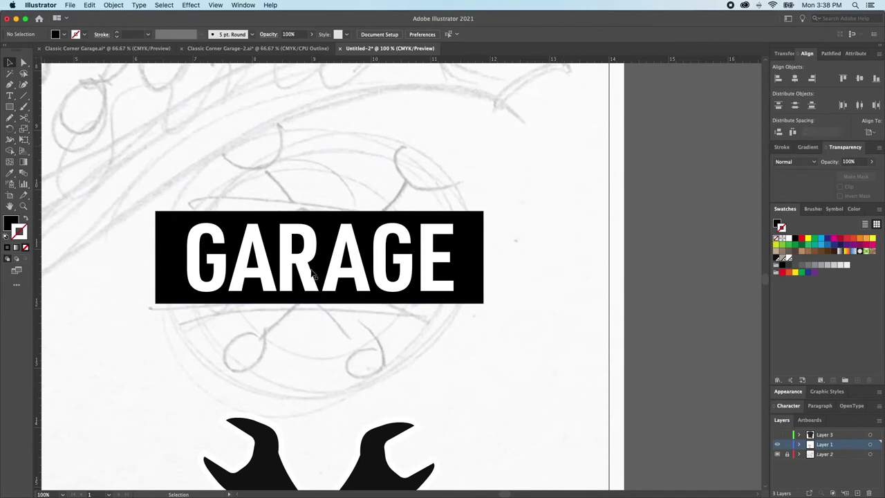
- Draw a black circle about 4.74 in across, outward from the centre of the GARAGE rectangle
key("l")
mouse_move(317, 255)
left_mouse_down()
mouse_move(401, 375)
mouse_move(429, 397)
left_mouse_up()
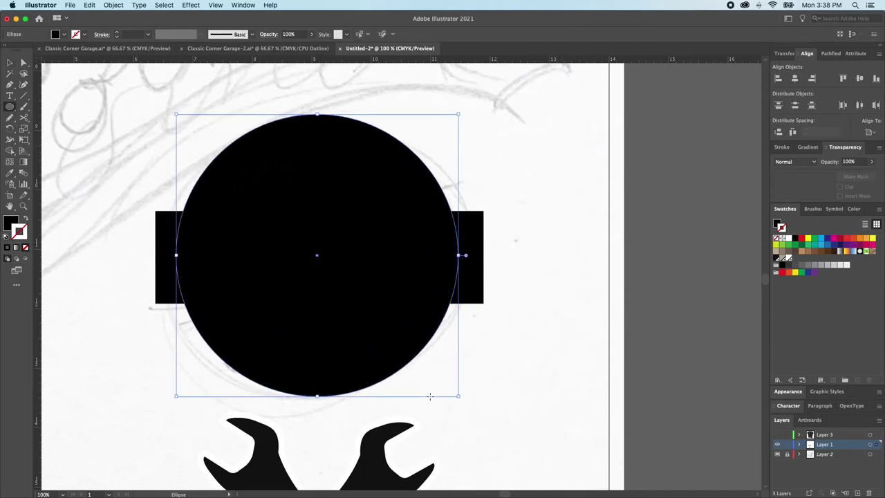
key("v")
left_click(480, 286, "shift")
key("super+shift+a")
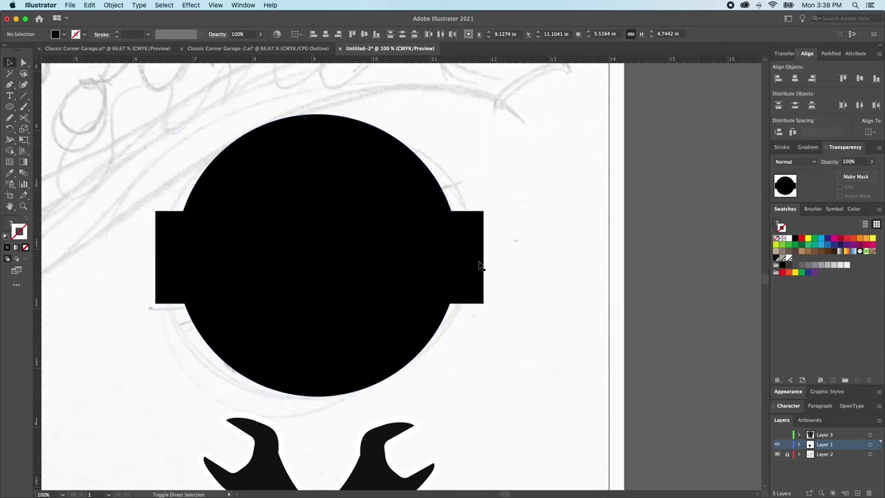
- Set the circle's X position to the rectangle's value of 9.1274 in
left_click(479, 265)
key("super+shift+a")
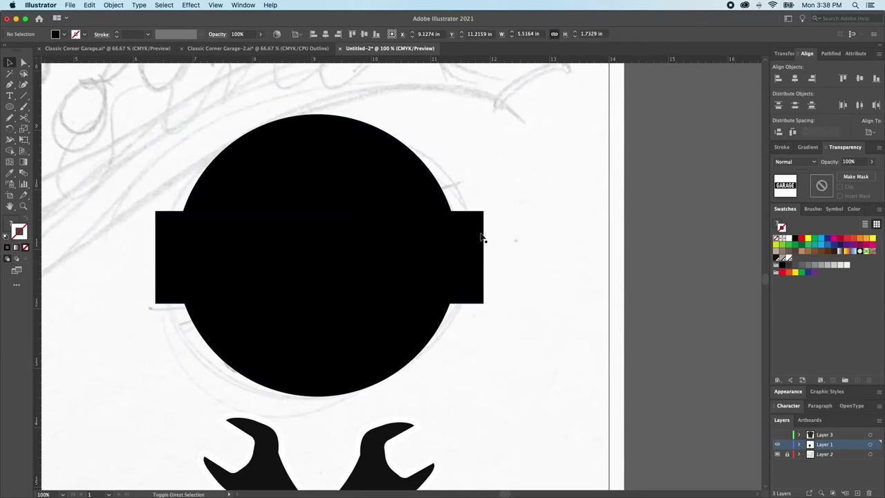
key("a")
left_click(482, 238)
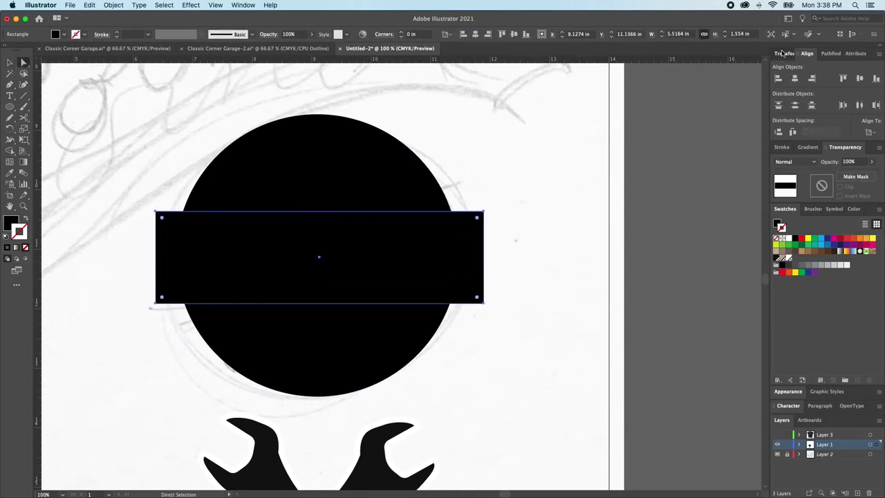
left_click(782, 53)
left_click(807, 68)
key("super+c")
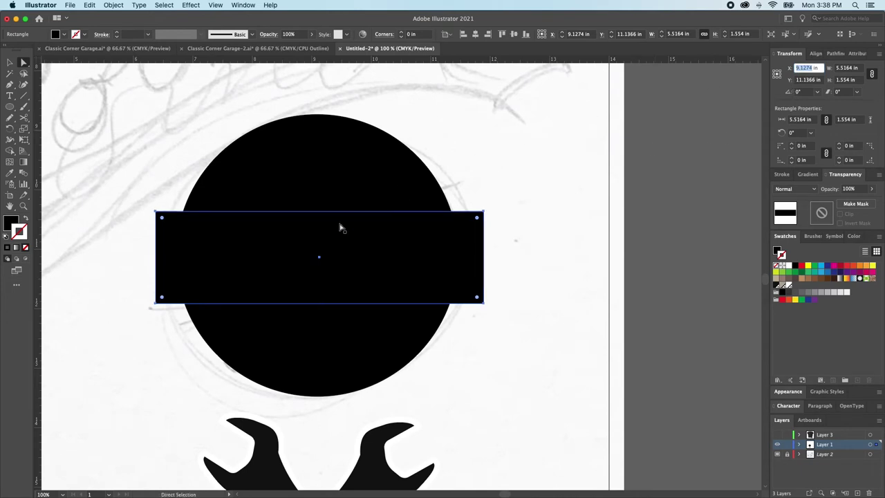
left_click(381, 154)
key("super+shift+bracketright")
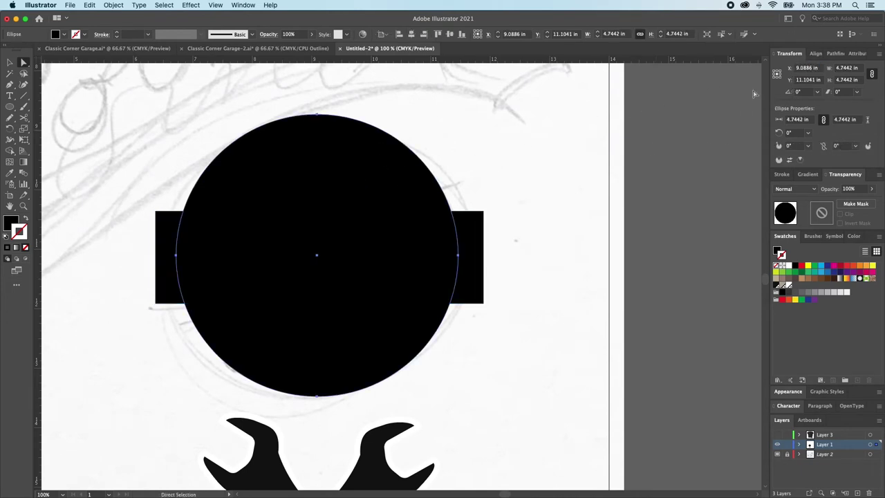
left_click(809, 68)
key("super+v")
- Set the circle's Y position to the rectangle's value of 11.1366 in
left_click(471, 247)
left_click(791, 79)
key("super+c")
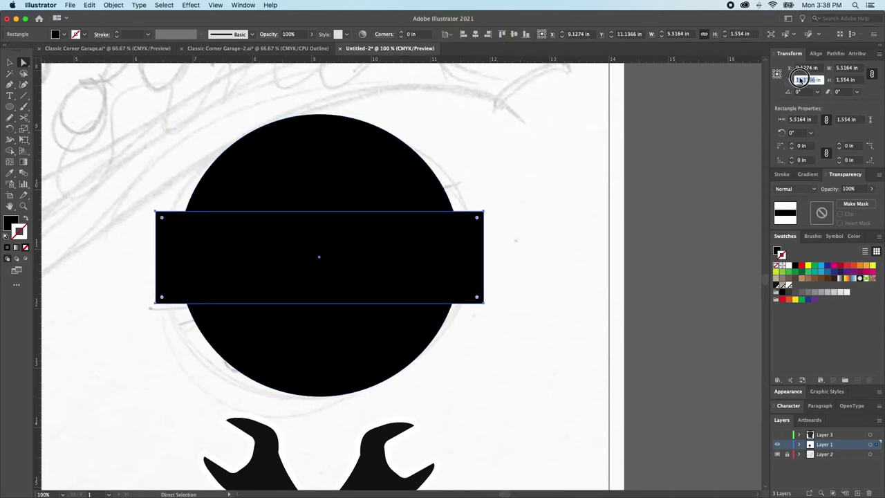
left_click(385, 154)
key("super+shift+bracketright")
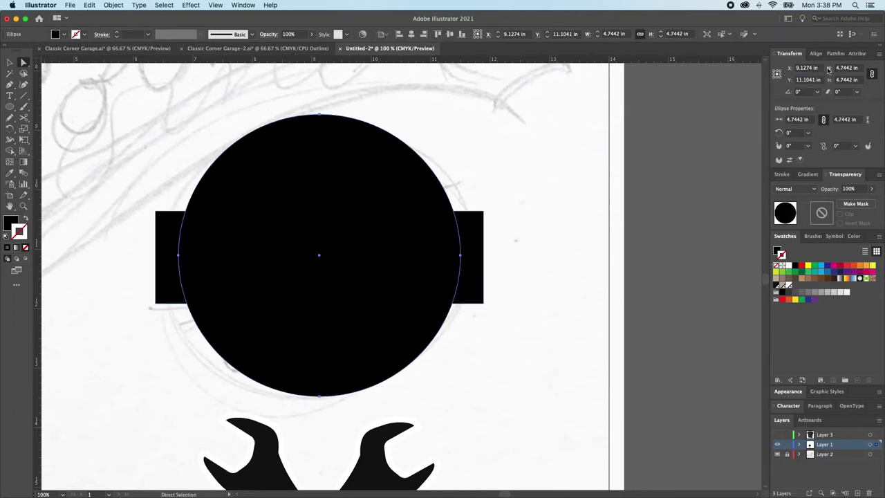
left_click(798, 80)
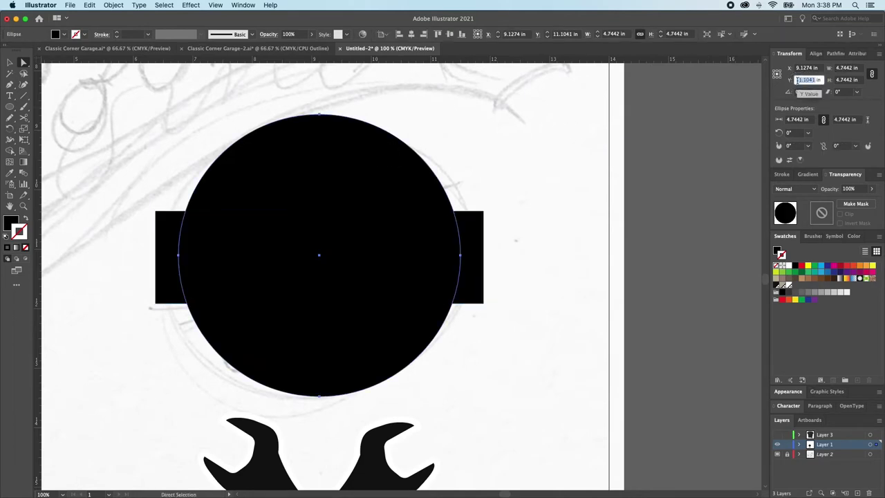
key("super+v")
key("Return")
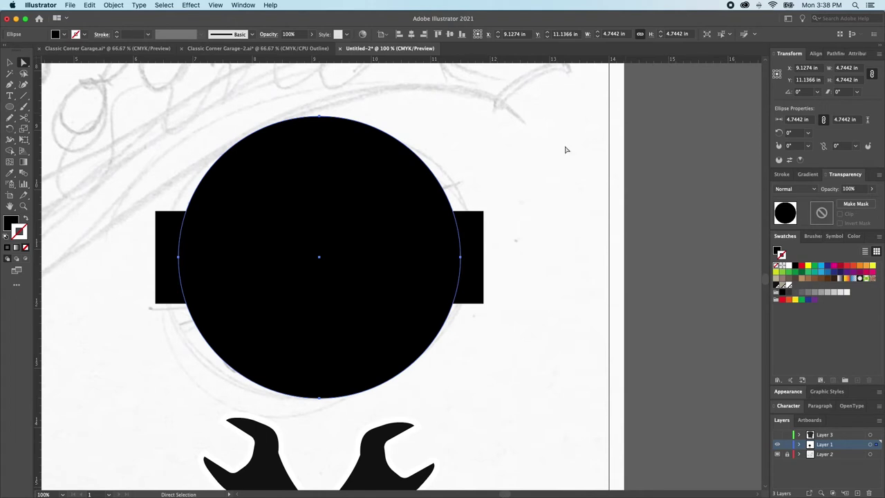
left_click(530, 212)
- Send the circle behind the grouped GARAGE text and rectangle
key("v")
left_click(475, 282)
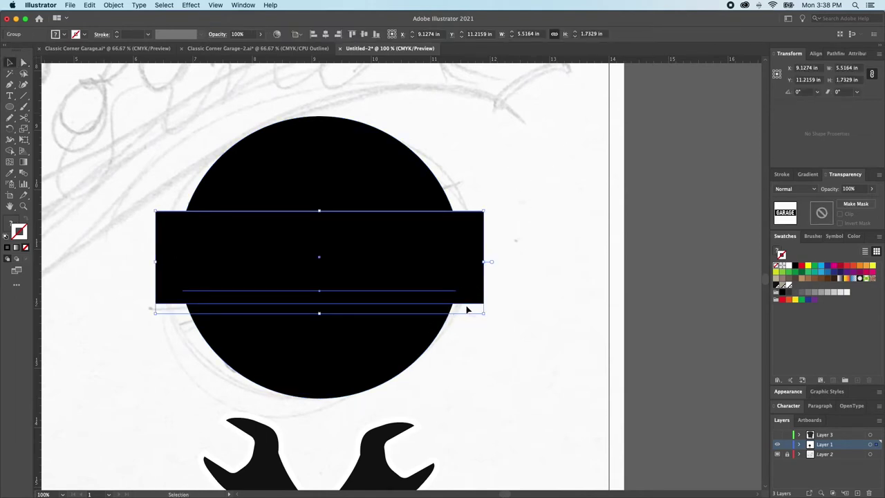
left_click(435, 324)
key("super+shift+a")
left_click(411, 332)
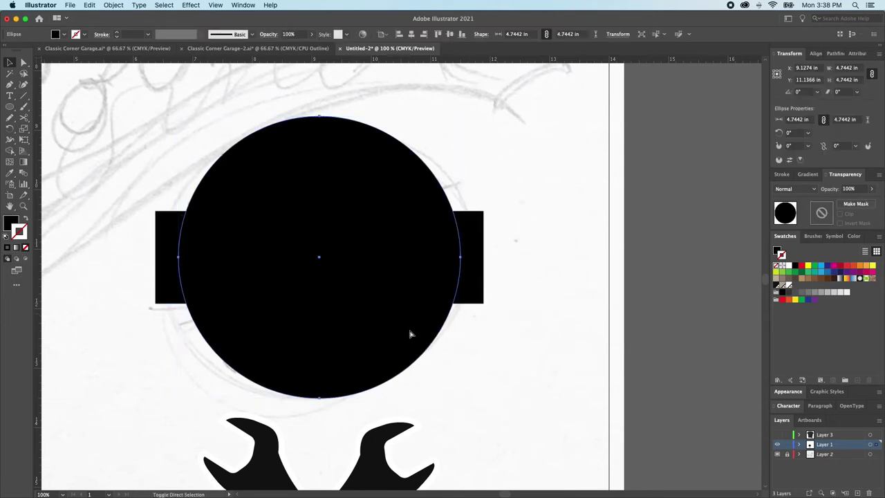
key("super+[")
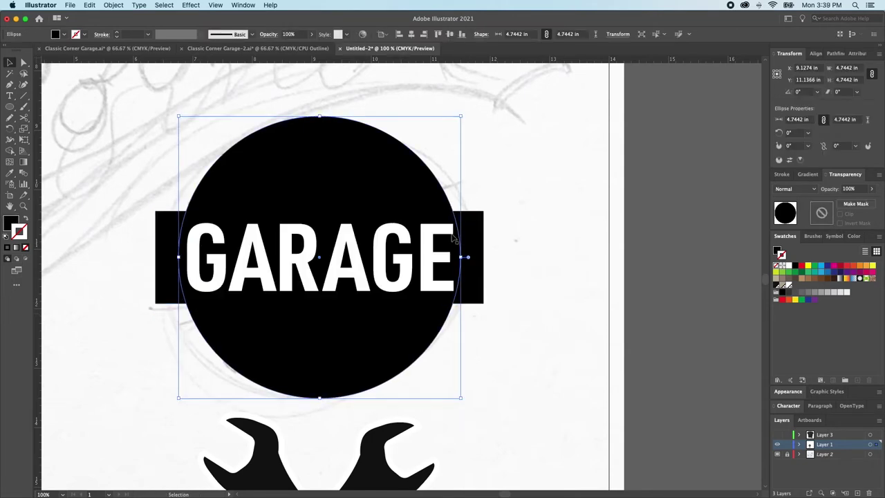
- Enlarge the circle around its centre to about 4.97 in and bring it in front of the GARAGE group
left_click_drag(462, 257, 470, 258)
key("a")
key("v")
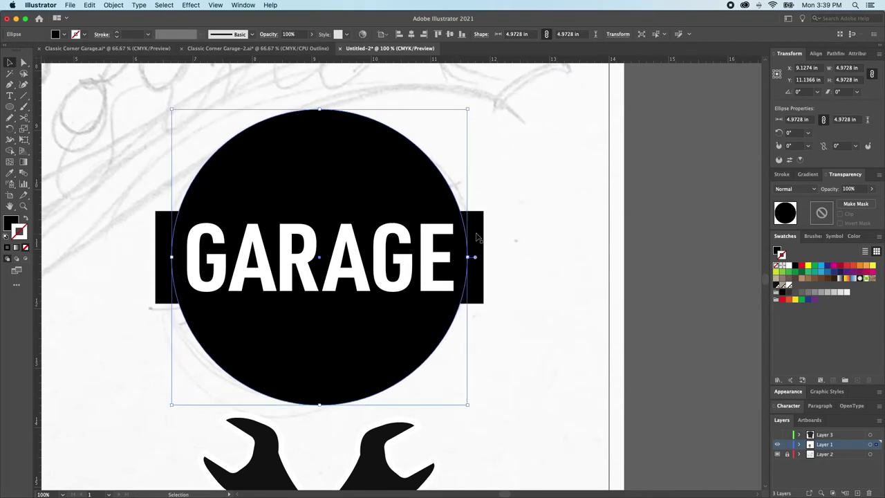
key("super+bracketright")
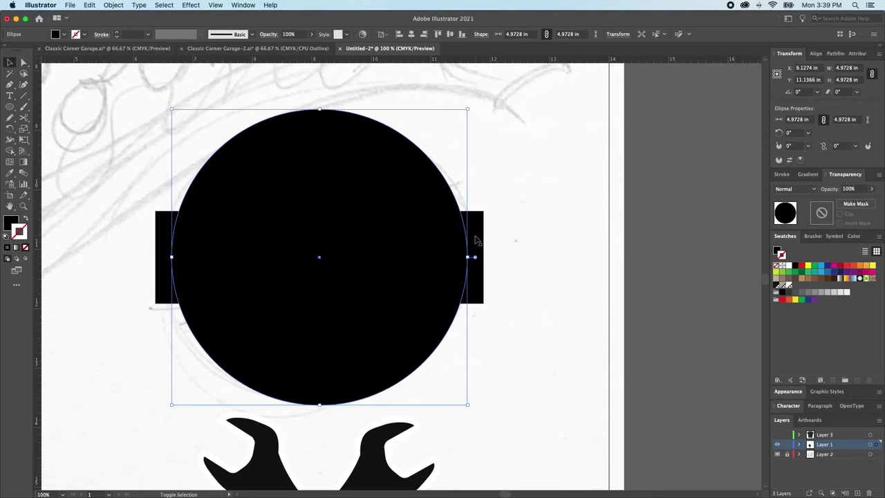
- Clip the grouped GARAGE text and rectangle to the circle in front with a clipping mask
left_click(476, 240, "shift")
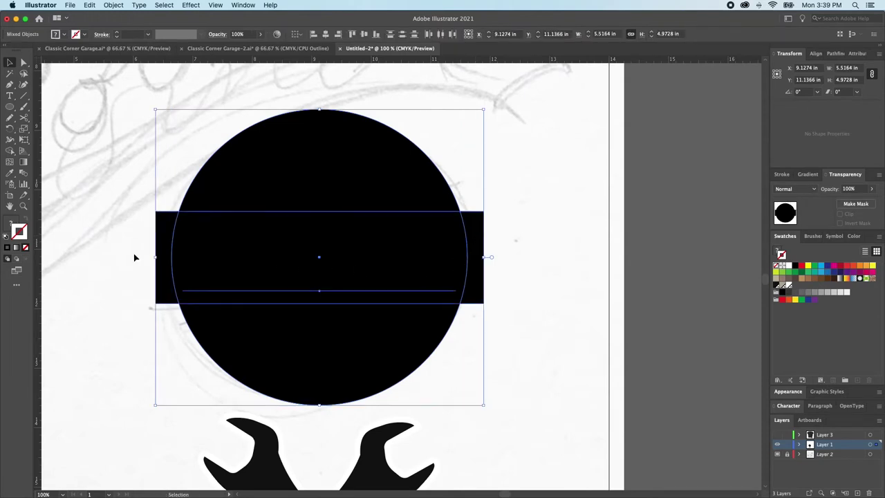
key("a")
key("super+7")
key("v")
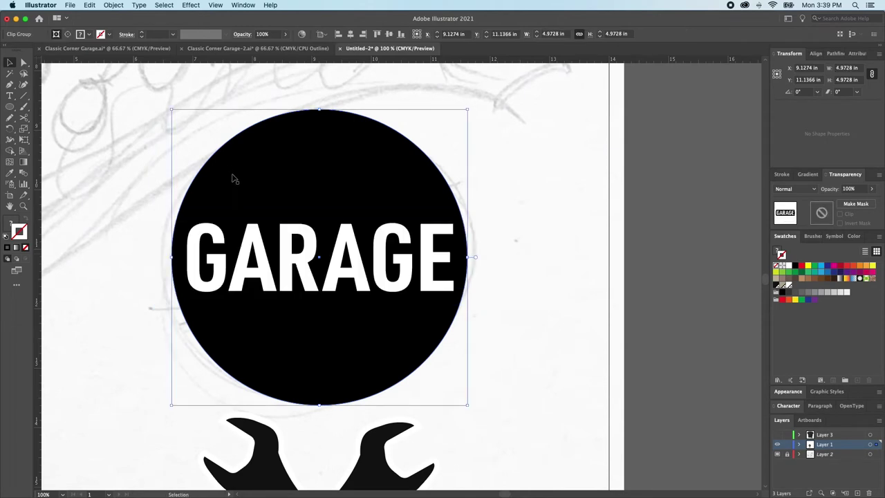
left_click(113, 5)
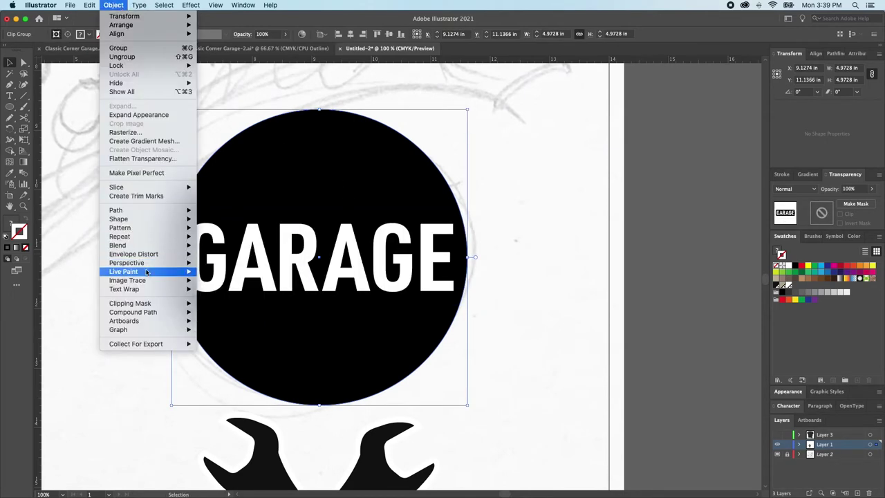
mouse_move(144, 280)
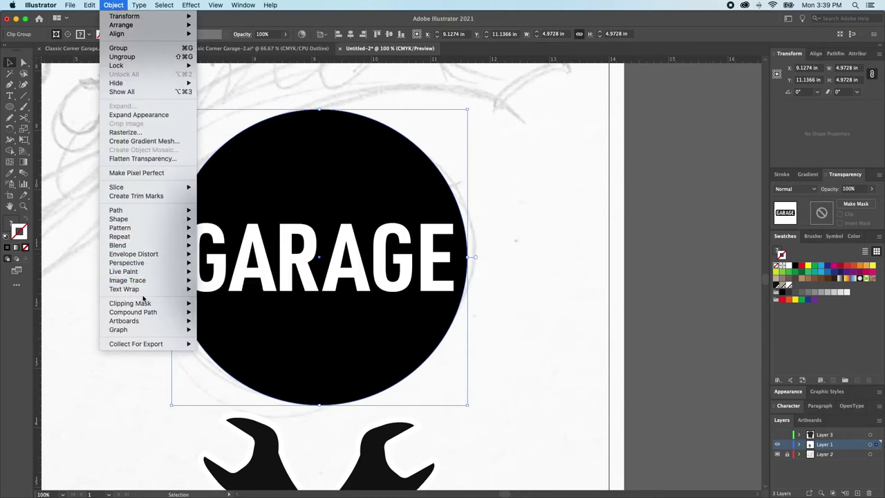
mouse_move(142, 304)
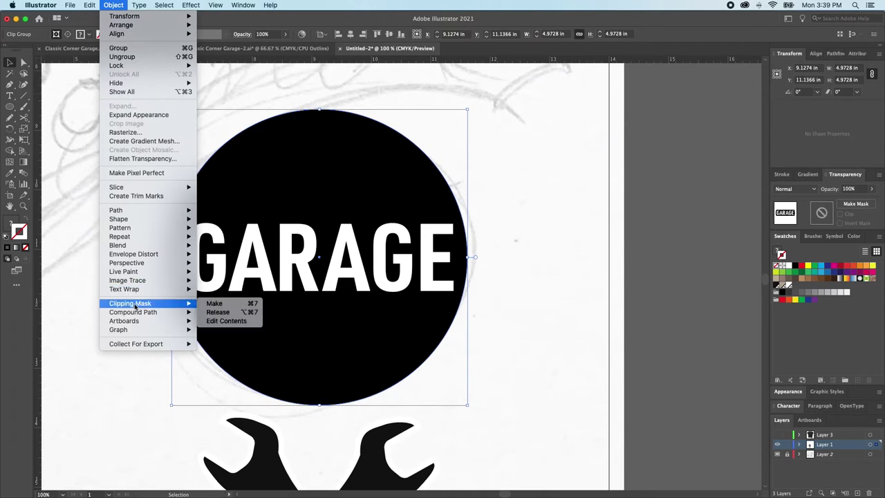
left_click(239, 312)
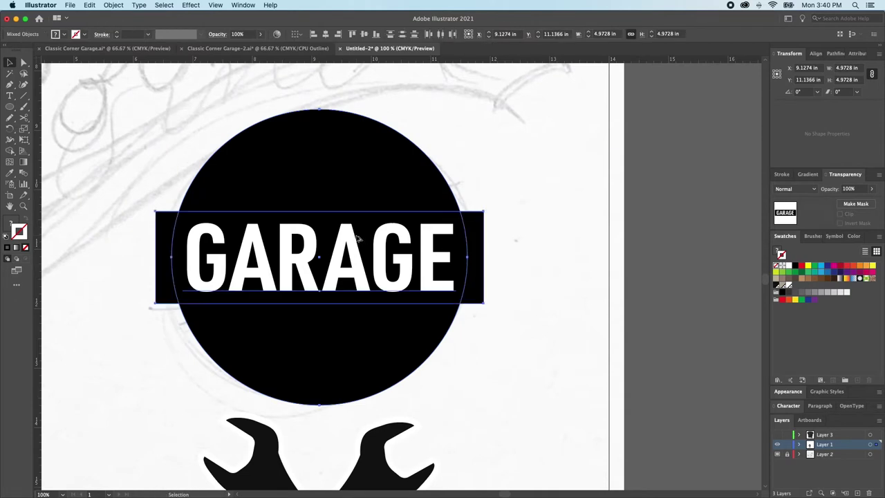
- Swap the fill and stroke of the black circle behind the GARAGE banner to make it an unfilled 1 pt black outline
left_click(358, 240)
key("Delete")
left_click(369, 175)
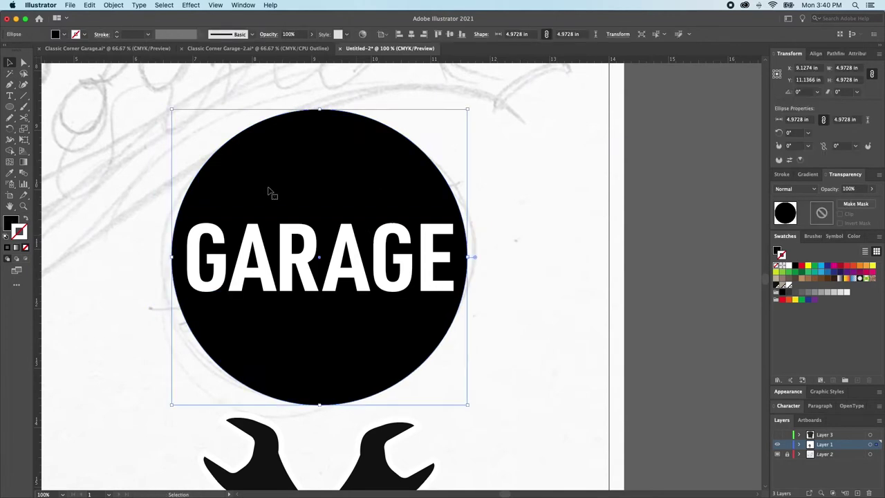
key("shift+x")
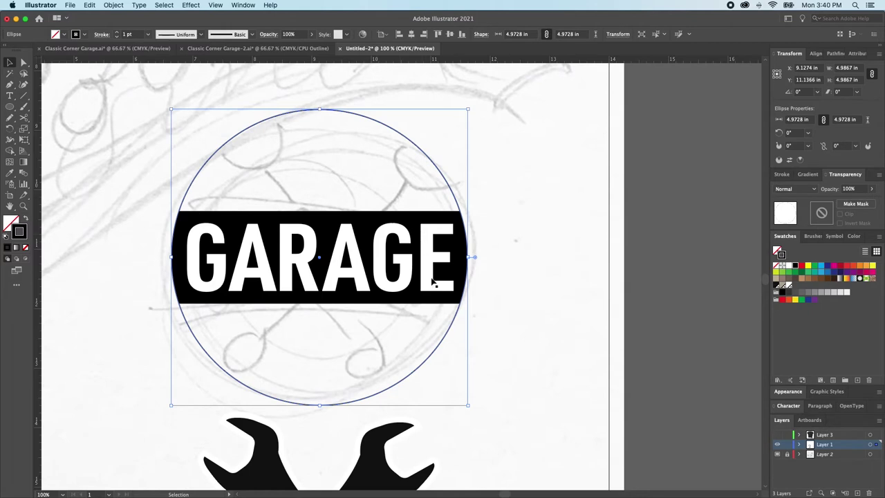
left_click(525, 295)
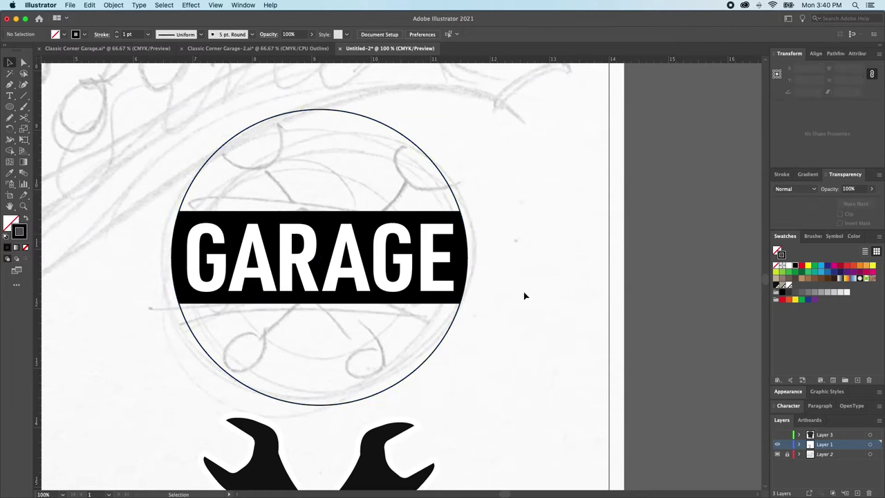
- Draw a circle about 1.14 in wide over the left jaw of the crossed wrenches below the badge
scroll(525, 296, "down", 4)
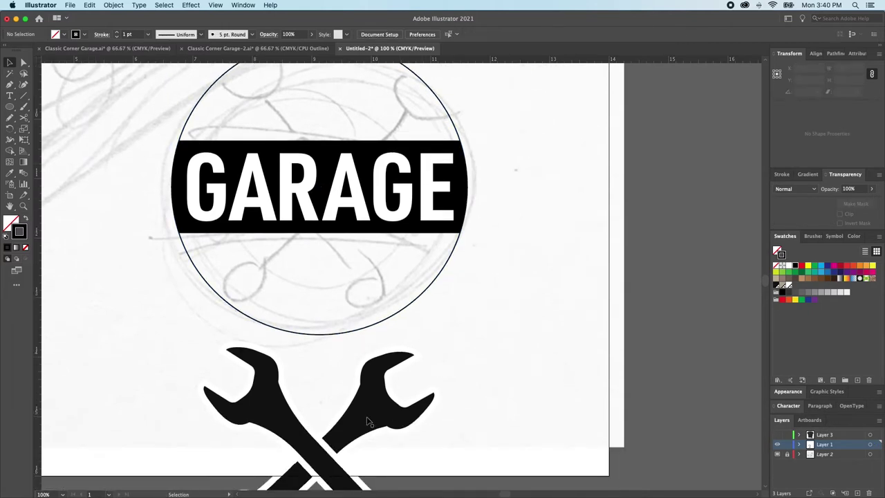
left_click(368, 420)
key("super+minus")
scroll(334, 330, "up", 1)
scroll(334, 330, "right", 1)
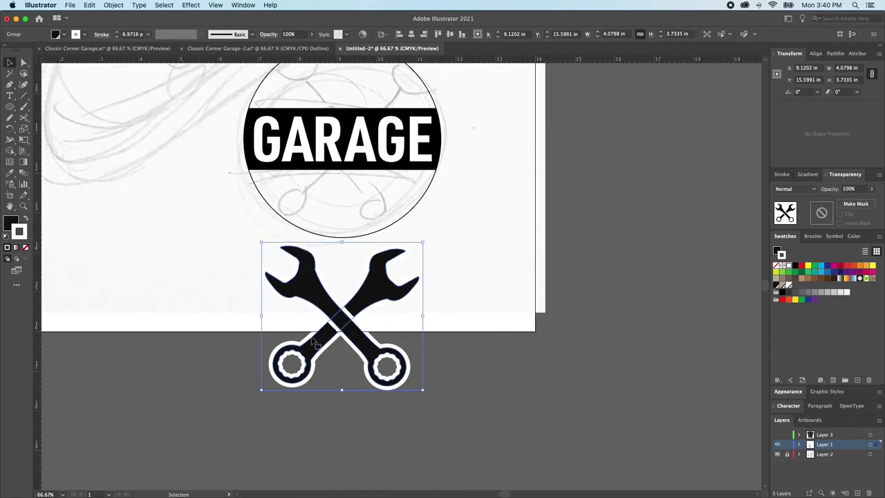
scroll(373, 296, "up", 2)
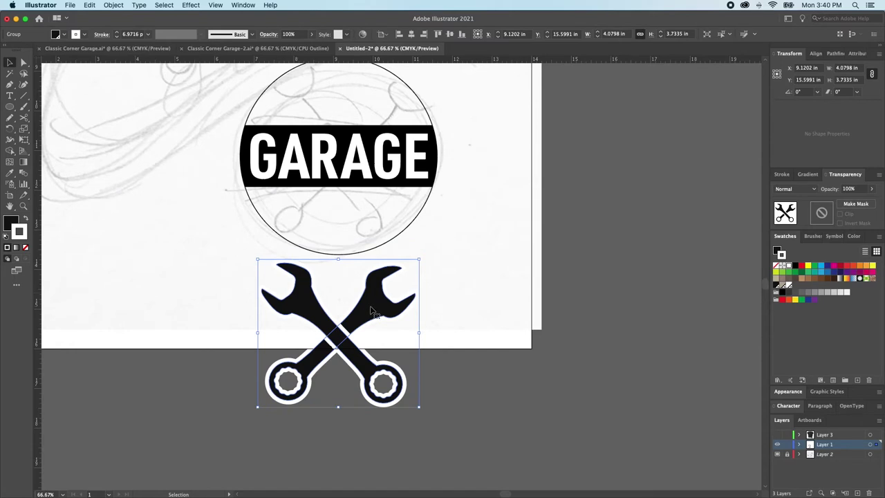
scroll(372, 311, "up", 3)
key("l")
left_click_drag(285, 115, 276, 319)
- Scale the crossed wrenches to about 2.89 by 2.65 in and place them behind the GARAGE banner inside the round outline
key("v")
key("super+y")
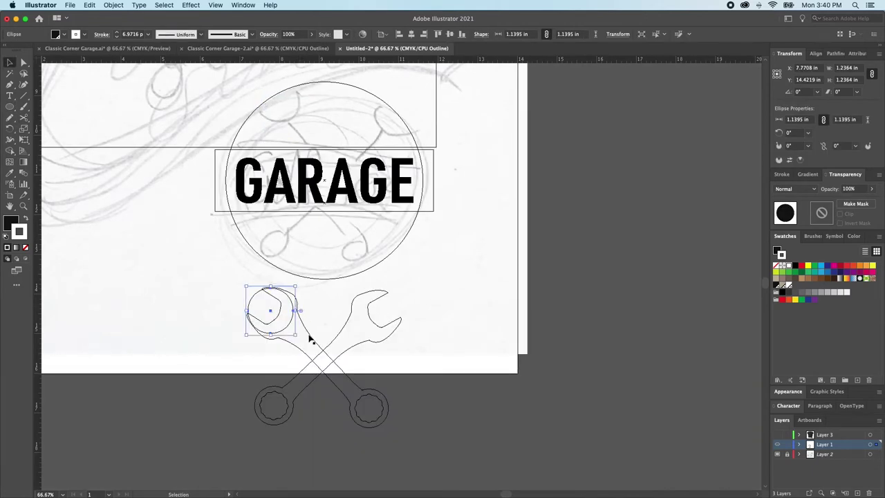
left_click(311, 338)
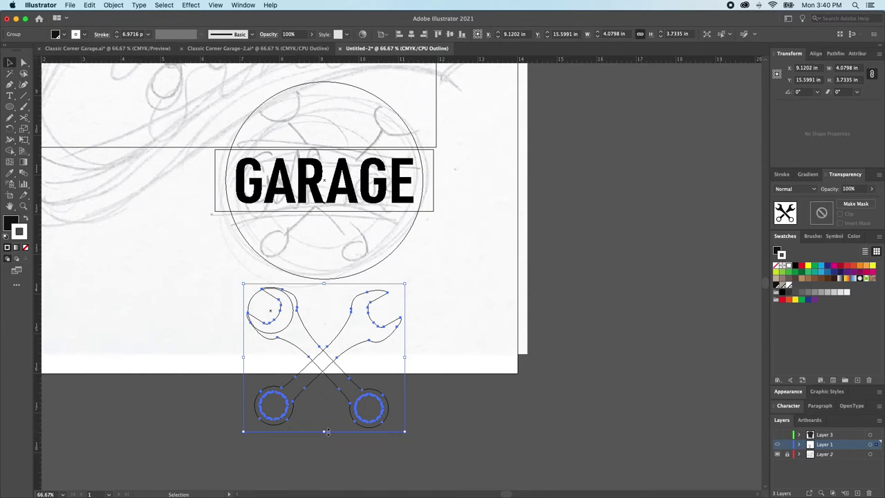
left_click_drag(325, 433, 328, 153)
key("super+y")
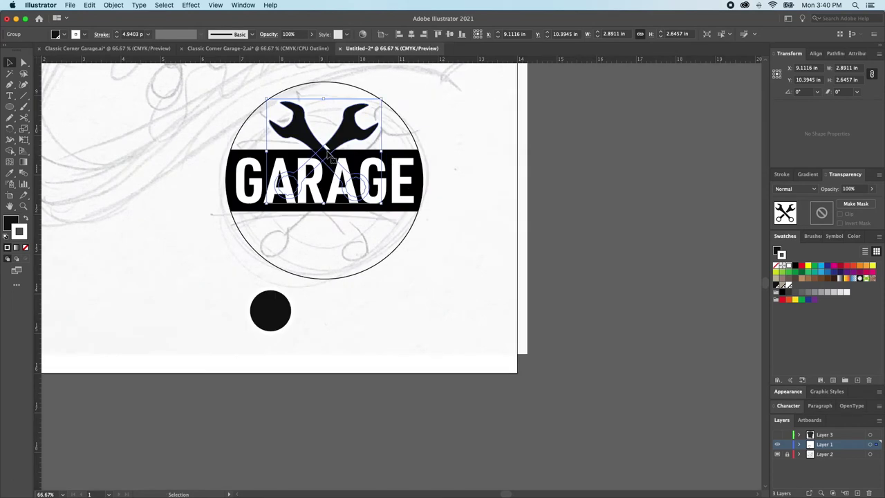
- Set the wrench group's X position to the badge's value of 9.1274 in and shift the group slightly down
left_click(420, 173)
left_click(801, 68)
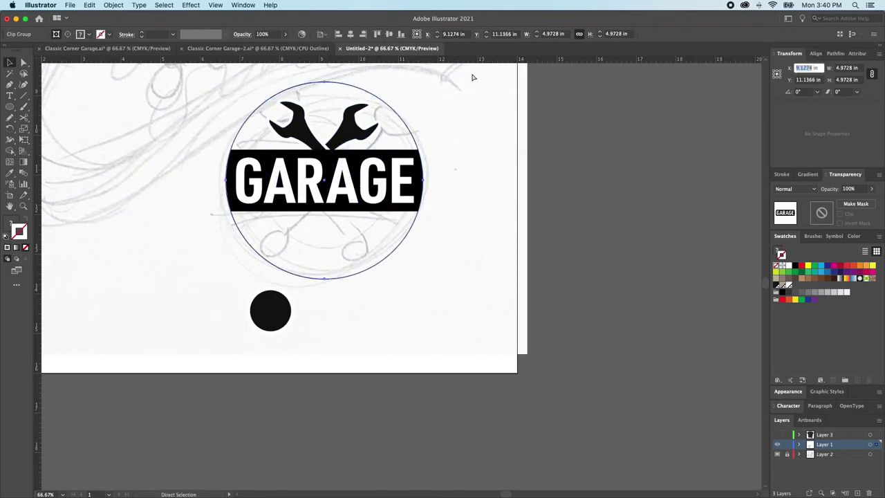
left_click(515, 123)
left_click(347, 148)
triple_click(799, 68)
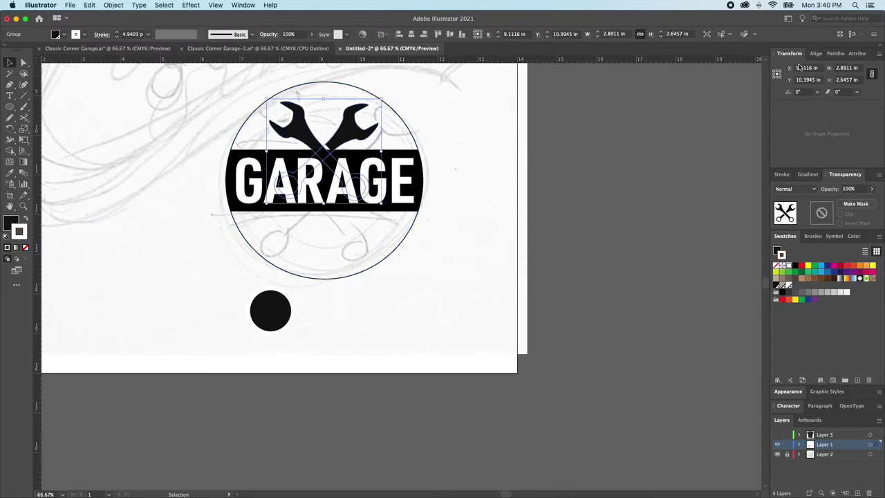
type("9.1274")
key("Return")
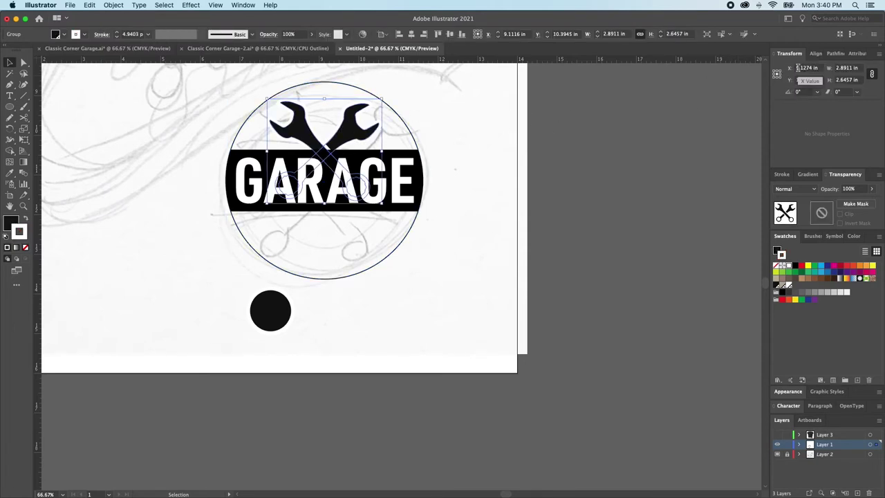
left_click_drag(352, 134, 353, 141)
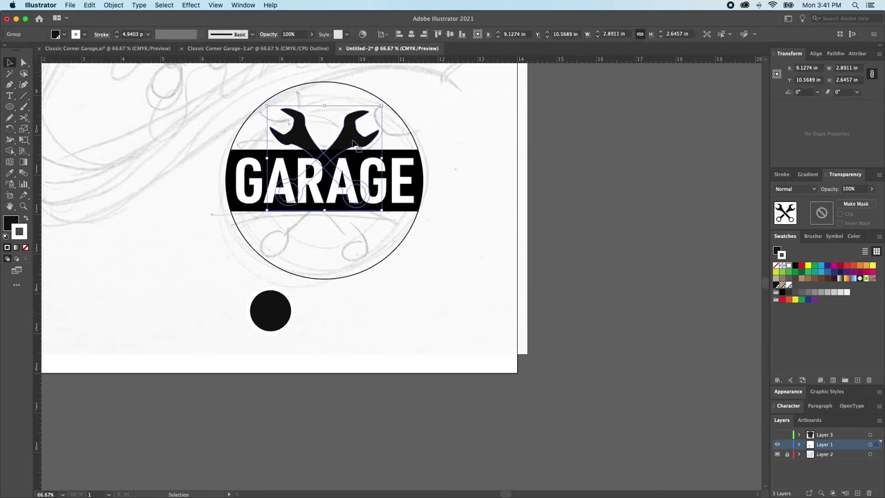
- Lengthen the handle of the wrench running to the lower right by moving its ring end about 0.88 in right and down in outline view
left_click(353, 166, "shift")
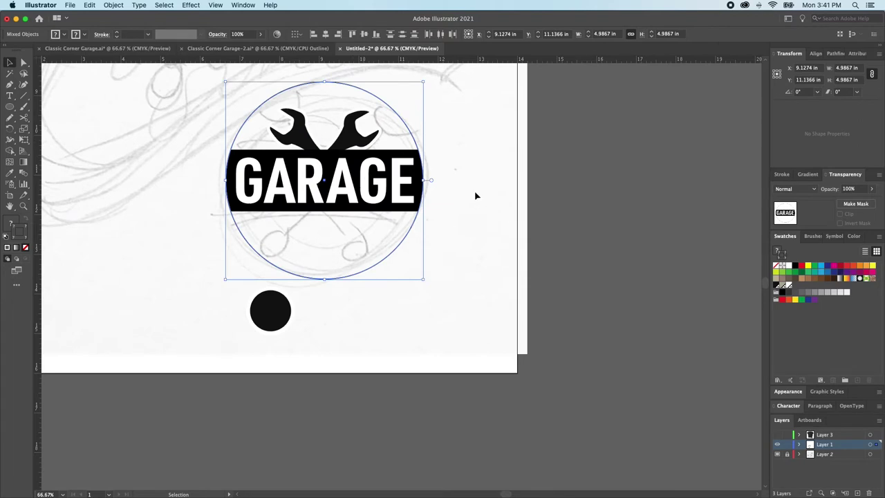
left_click(473, 228)
key("a")
key("super+y")
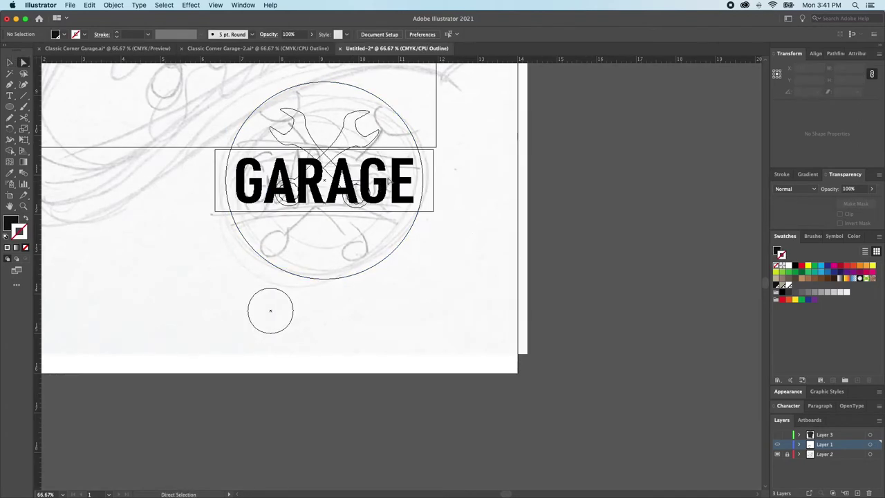
left_click_drag(392, 170, 328, 227)
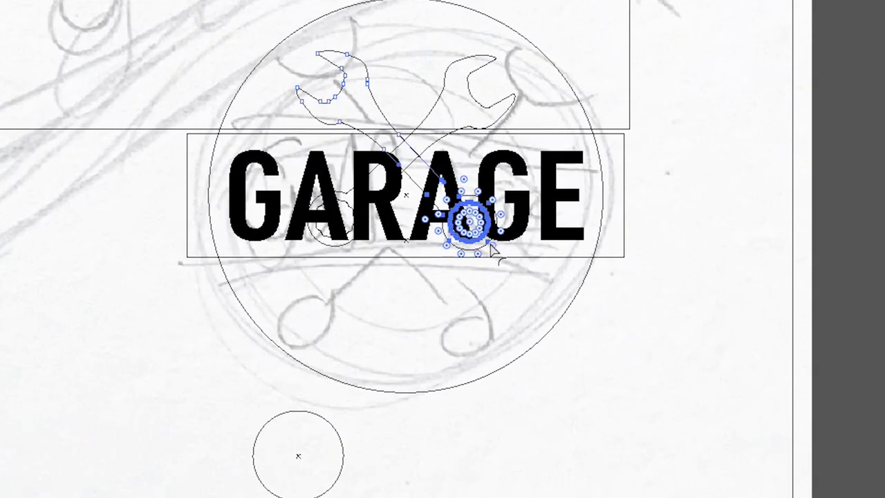
left_click_drag(474, 250, 545, 312)
- Lengthen the other wrench's handle by moving its ring end -0.8775 in horizontally and 0.8775 in vertically
left_click_drag(266, 169, 374, 277)
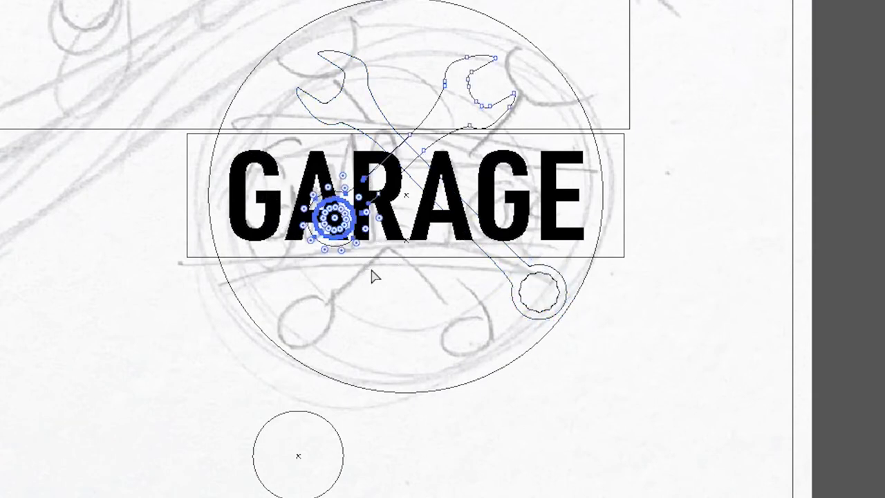
left_click_drag(279, 165, 387, 273)
key("Return")
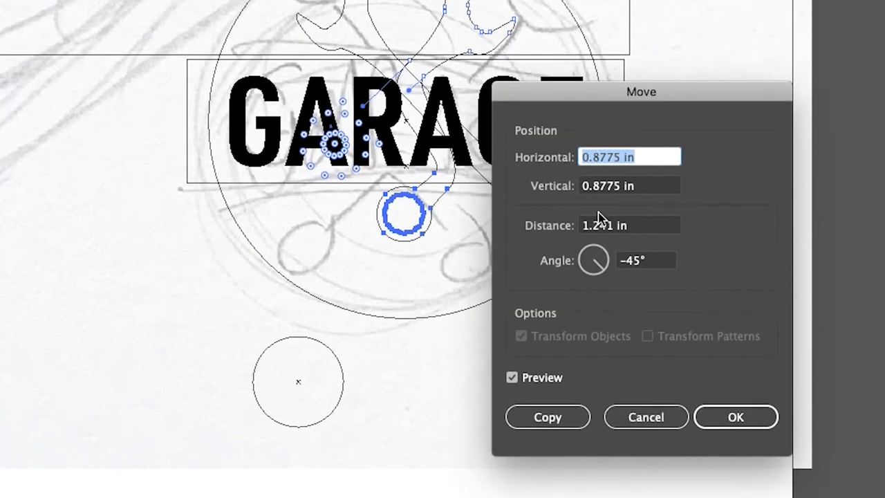
left_click(581, 158)
type("-")
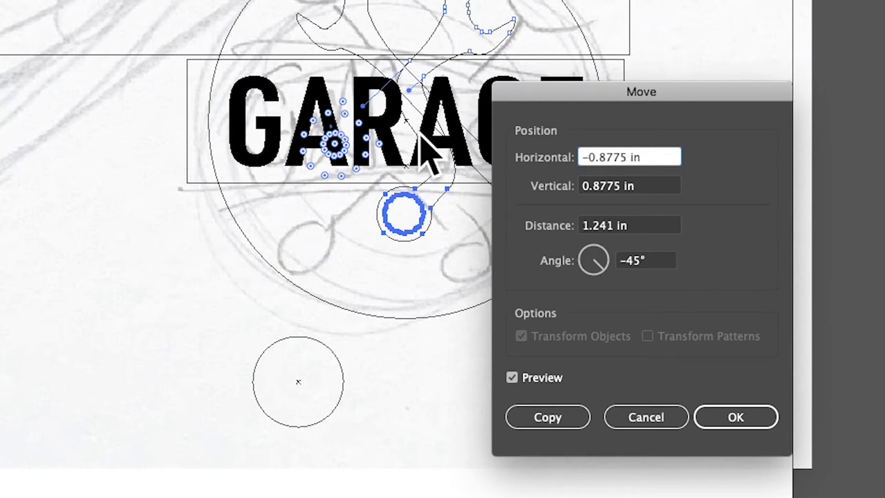
left_click(733, 417)
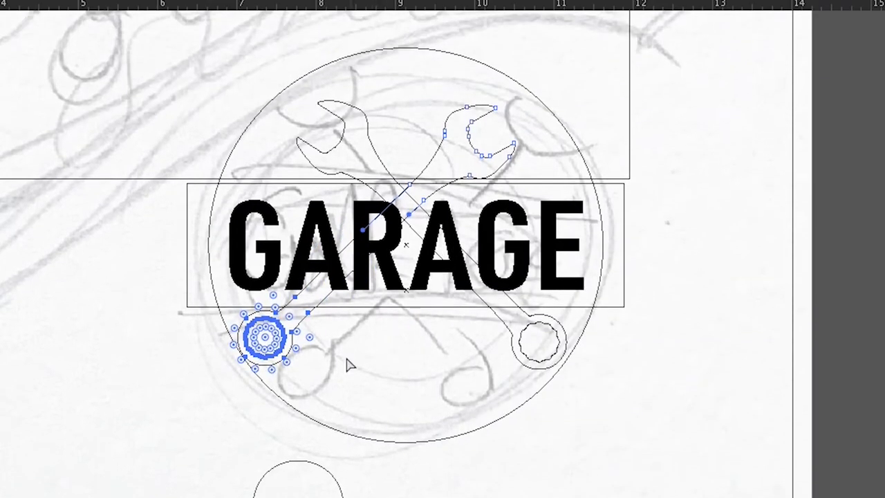
key("ctrl+shift+a")
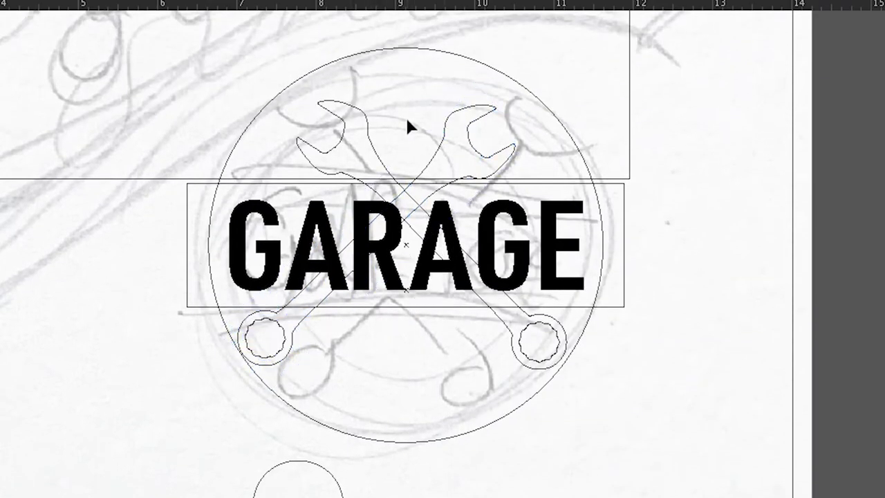
- Shift the two wrenches sideways so their jaws spread apart and ring ends come closer, then return to the preview display
left_click(390, 174)
key("a")
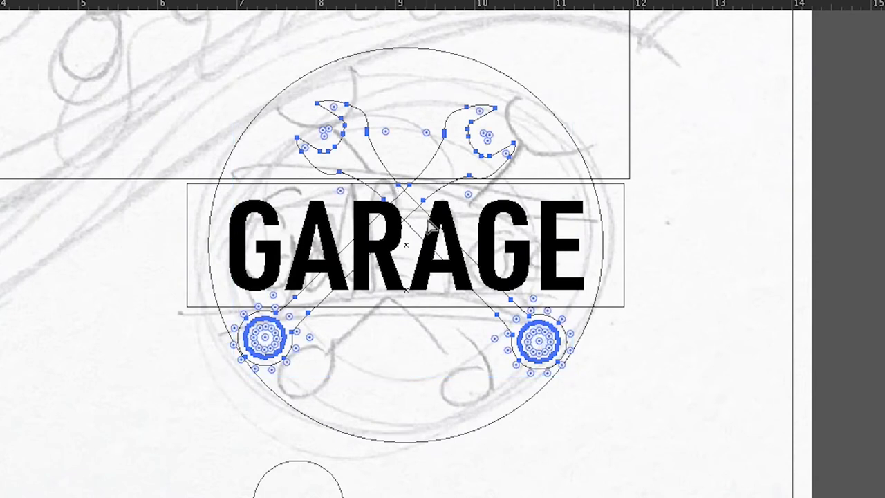
key("v")
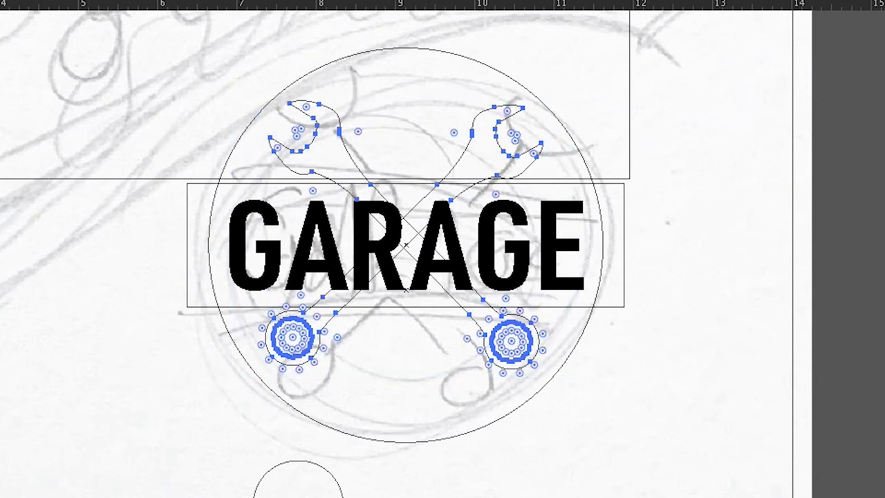
key("ctrl+y")
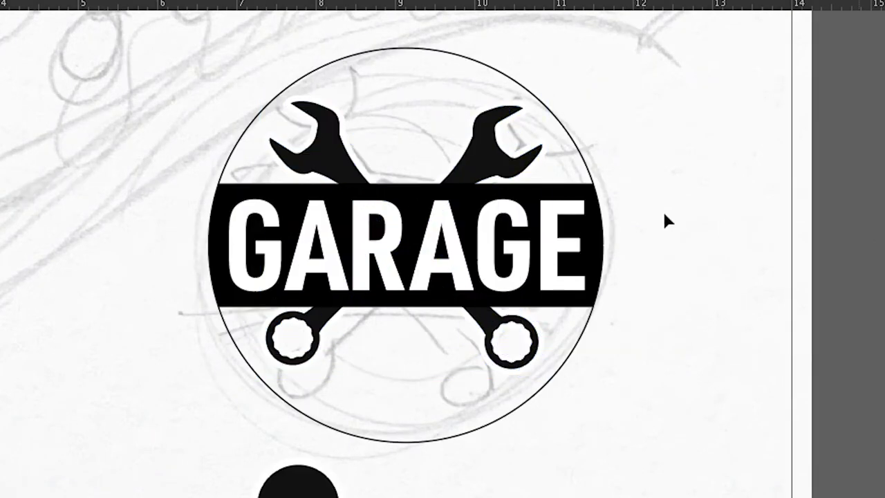
- Enlarge the crossed wrenches slightly around their centre so they fill more of the round outline
left_click(492, 165)
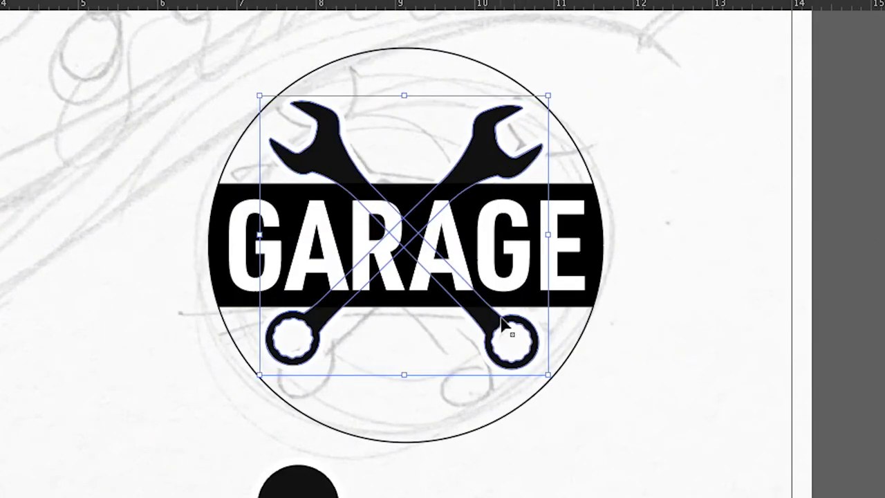
left_click_drag(405, 375, 407, 381)
left_click(702, 292)
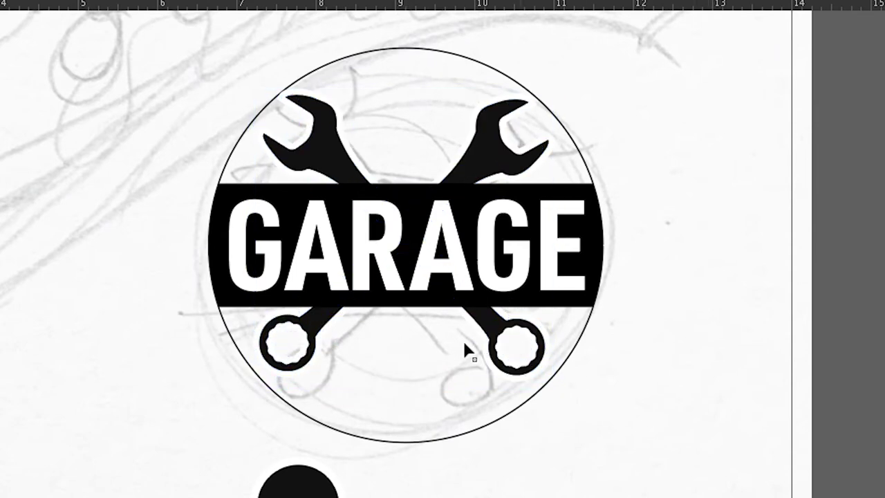
- Rotate the wrench with its jaw at the upper right about 6.65° counterclockwise so it stands steeper
scroll(498, 208, "right", 2)
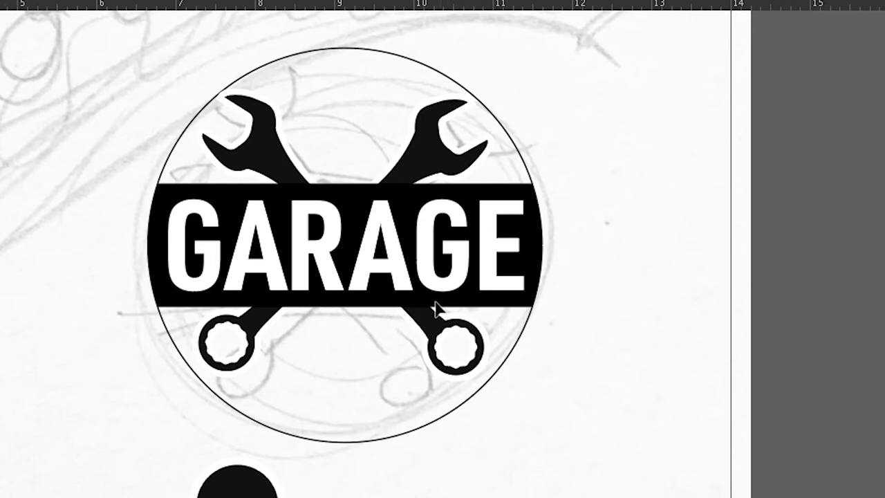
left_click(445, 331)
left_click(424, 155)
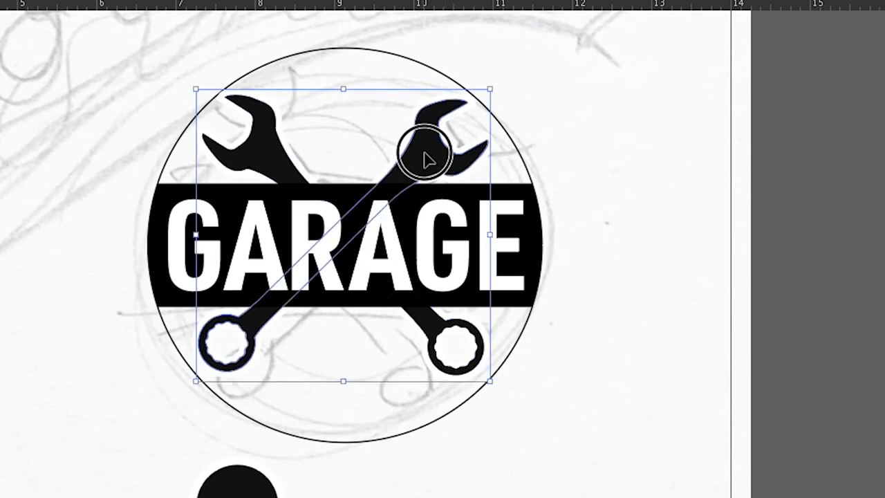
key("v")
left_click(455, 157)
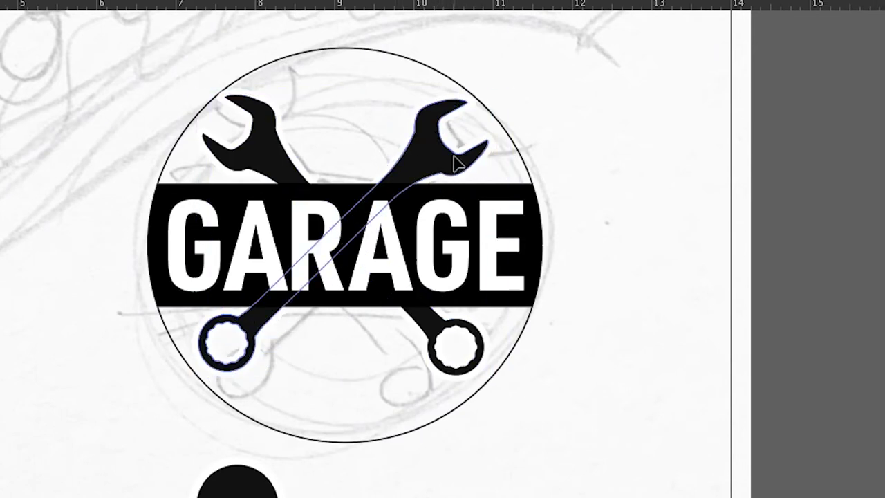
key("r")
left_click_drag(540, 102, 522, 79)
- Rotate the other wrench by -6.65° to mirror the first one's steeper angle
key("v")
left_click(432, 341)
key("r")
key("Return")
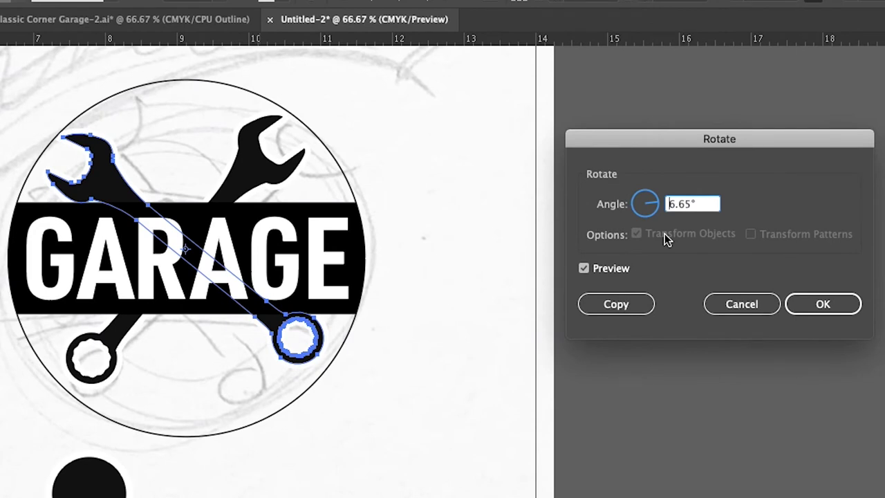
type("-")
key("Return")
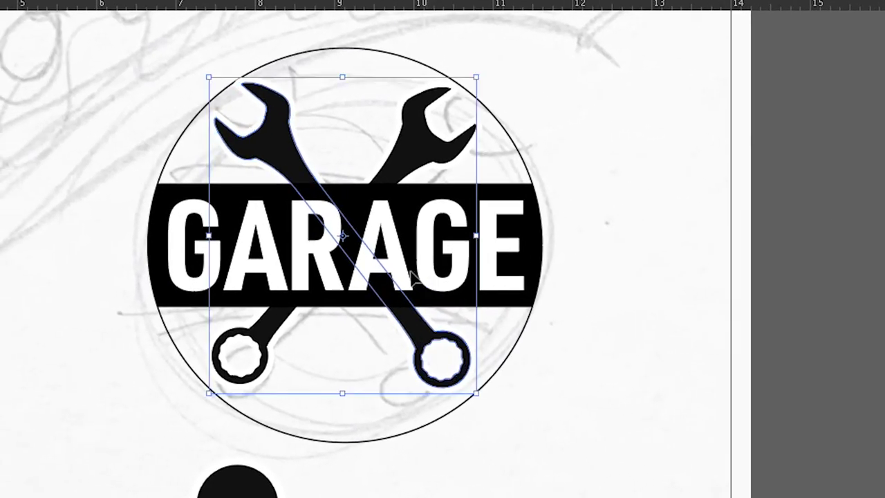
- Move both wrenches slightly down together so they sit vertically centred in the round outline
left_click(409, 135)
left_click(285, 150, "shift")
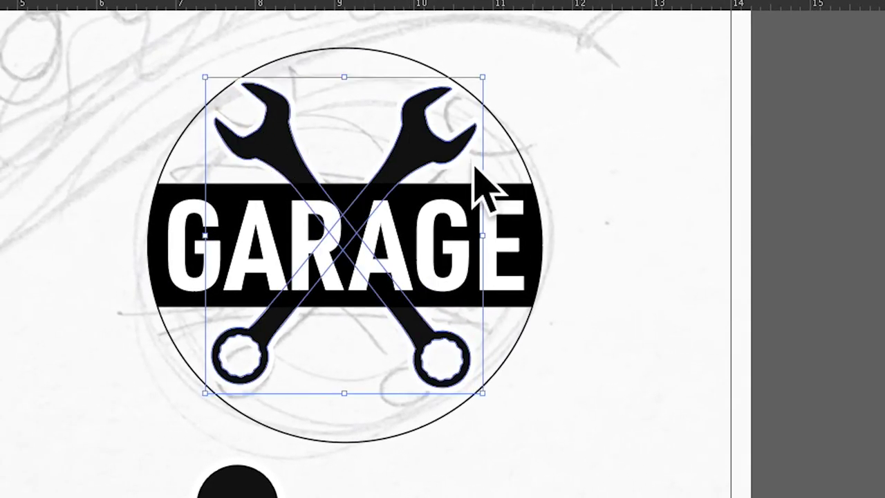
left_click_drag(415, 145, 416, 151)
left_click(707, 207)
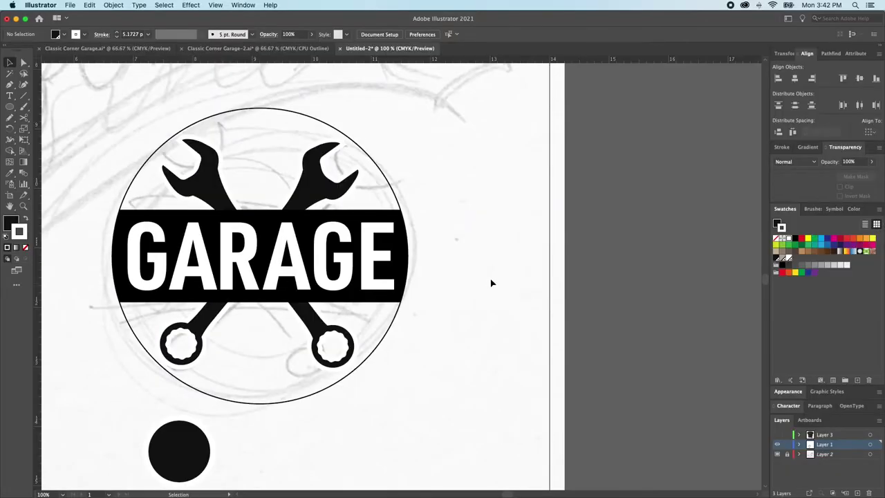
- Group the crossed wrenches with no stroke and shrink them slightly around their centre to about 3.15 by 3.62 in
key("super+minus")
key("super+minus")
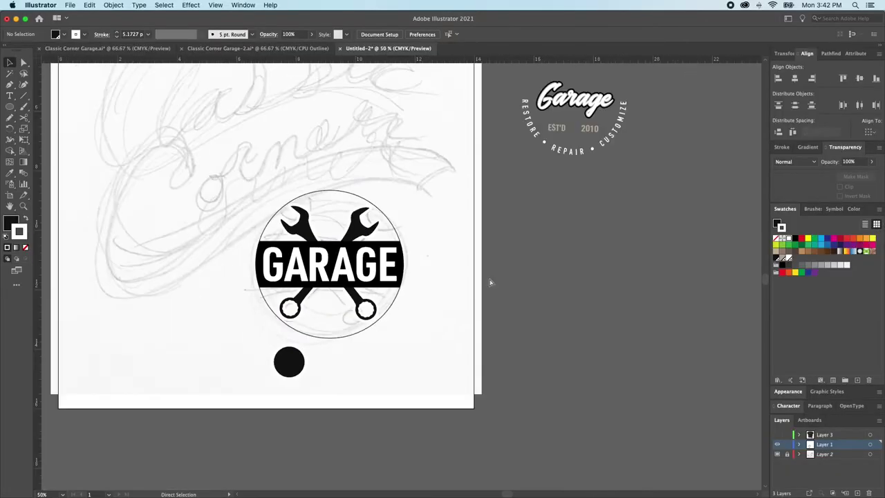
scroll(489, 282, "right", 1)
scroll(489, 282, "up", 1)
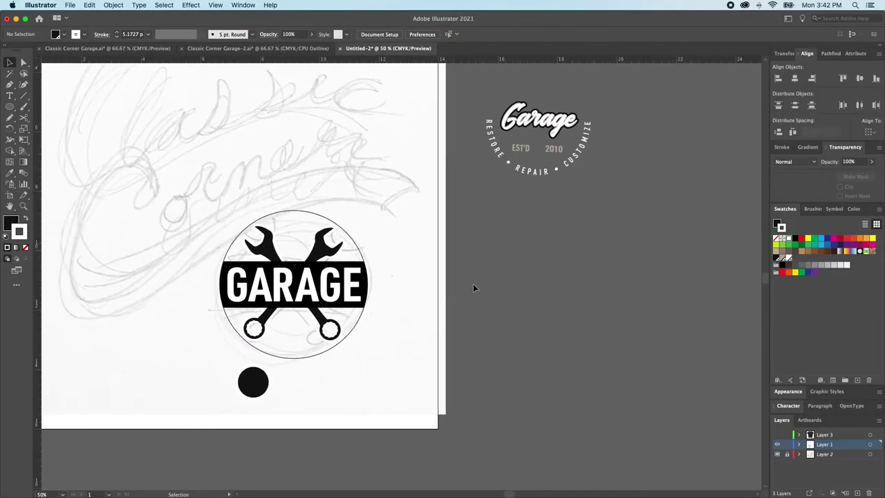
left_click(325, 248)
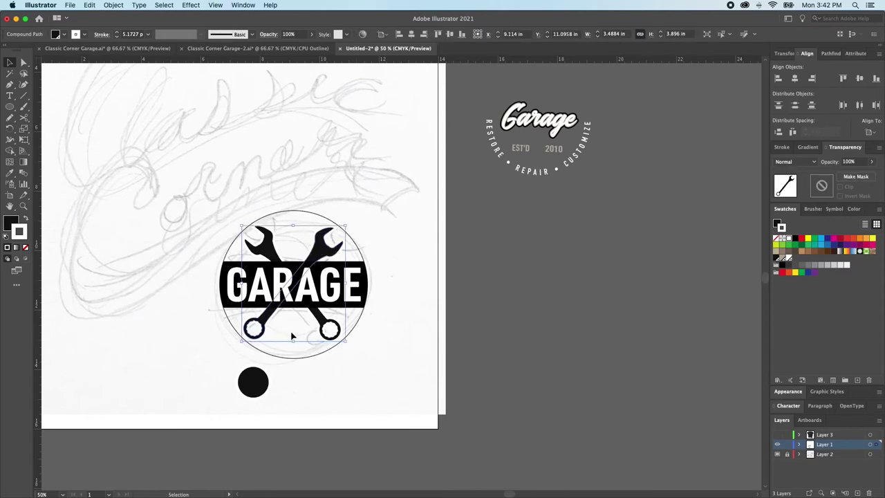
key("a")
left_click(266, 253)
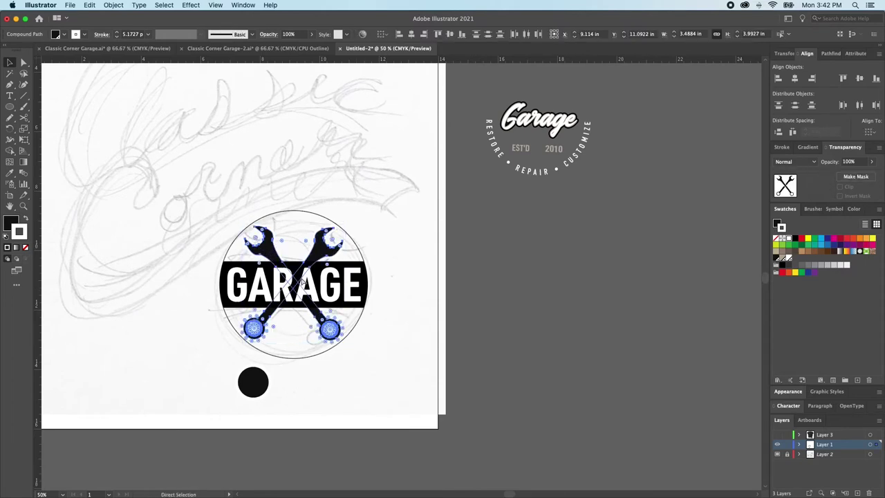
key("v")
left_click_drag(346, 286, 342, 286)
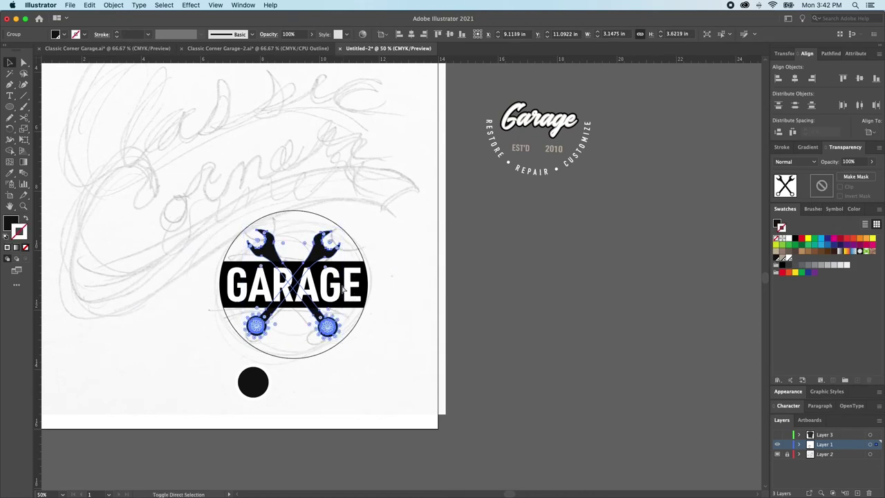
key("super+shift+a")
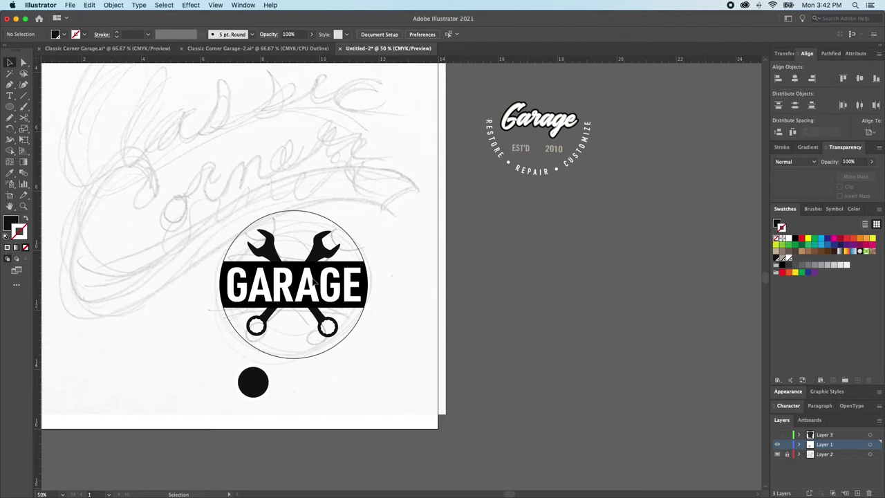
- Select only the black banner rectangle behind the GARAGE lettering inside the round badge
key("a")
left_click(319, 291)
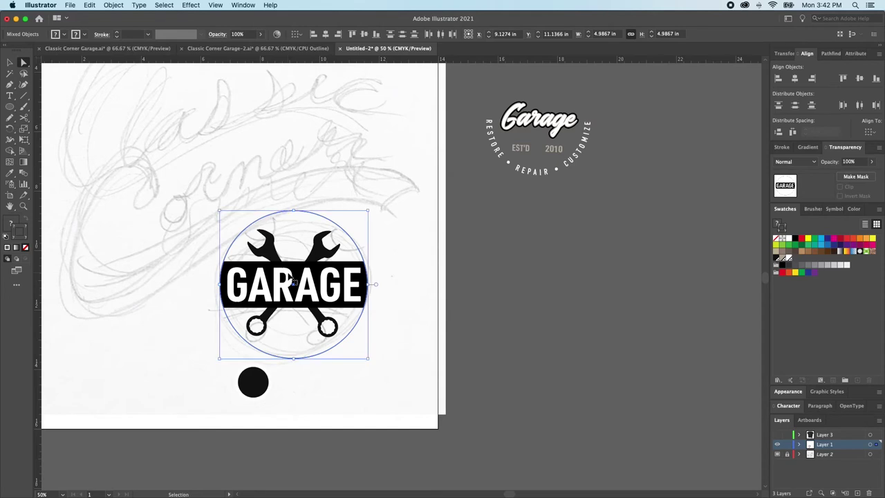
key("super+shift+a")
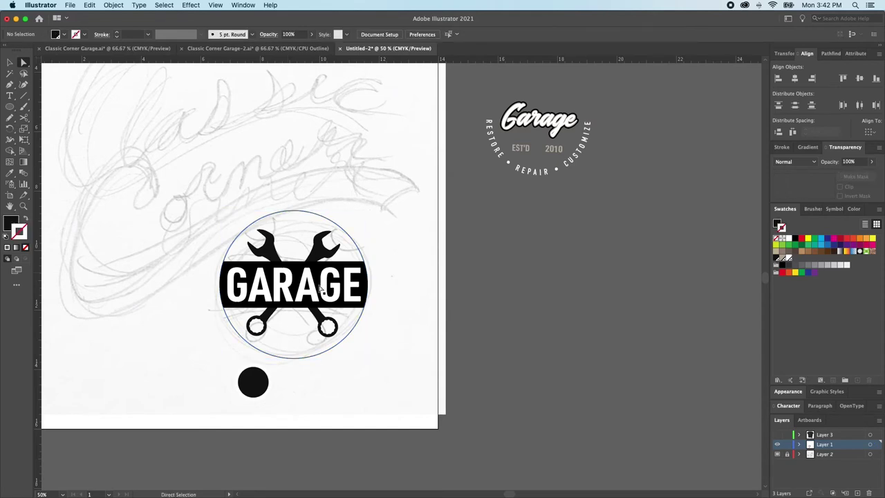
left_click(342, 286)
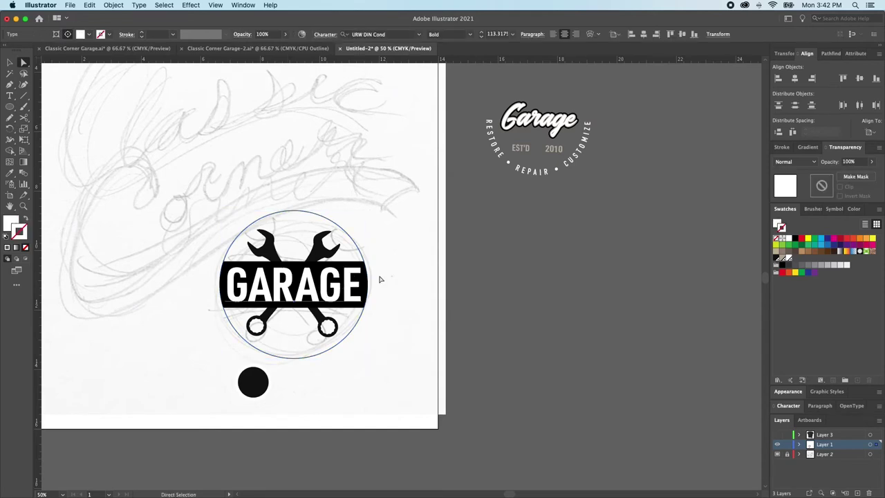
key("super+shift+a")
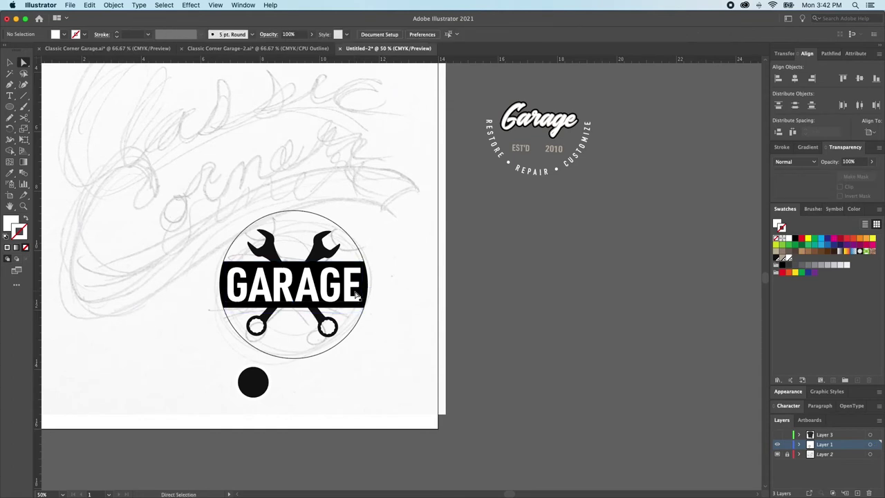
left_click(219, 284)
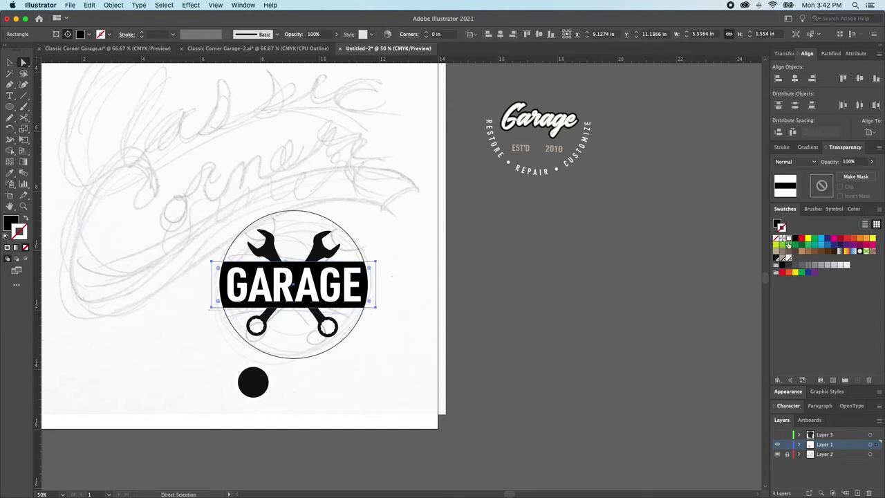
- Apply a white stroke to the black rectangle behind the GARAGE lettering
left_click(789, 238)
left_click(789, 259)
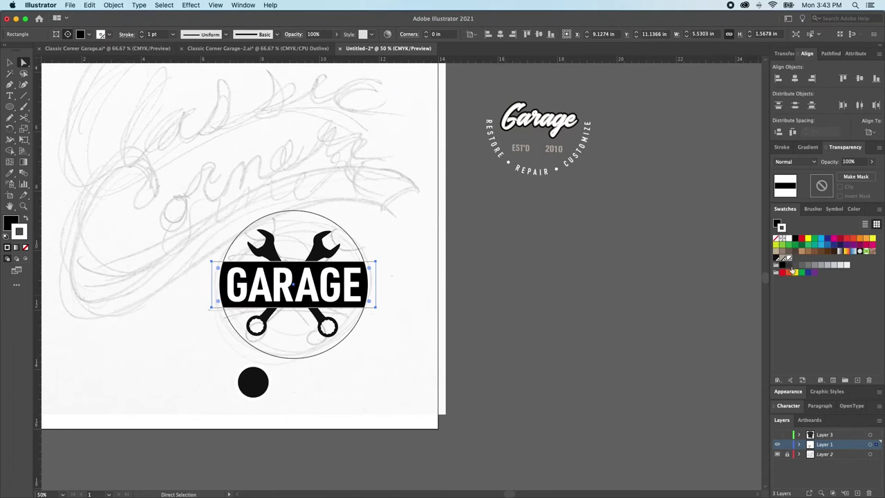
left_click(783, 148)
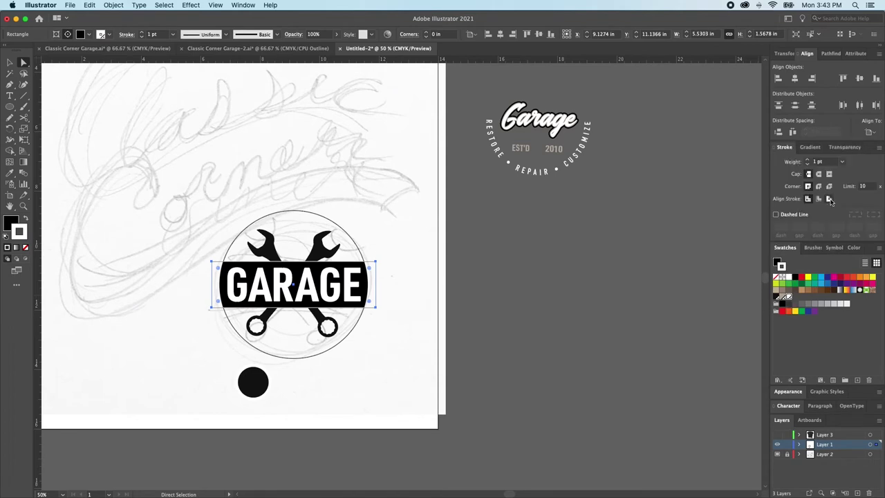
- Align the black rectangle's white stroke to the outside of its edge
left_click(830, 199)
left_click_drag(272, 260, 493, 377)
key("super+z")
left_click_drag(336, 254, 477, 331)
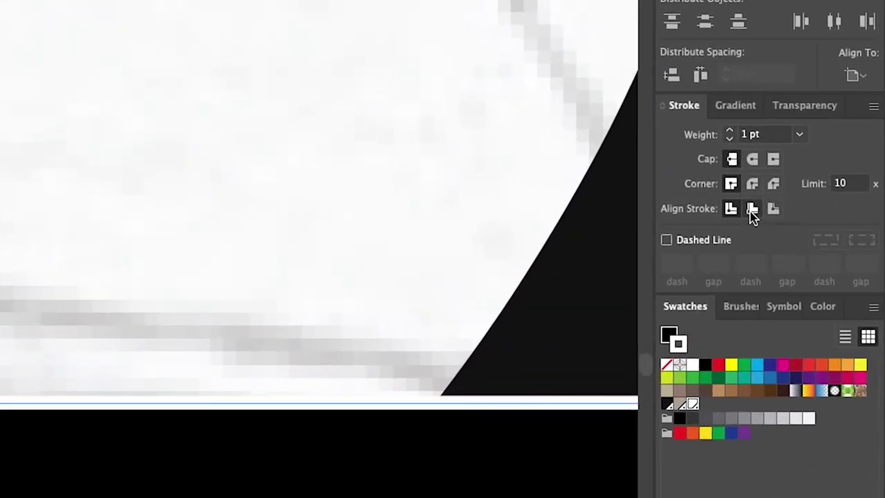
left_click(820, 201)
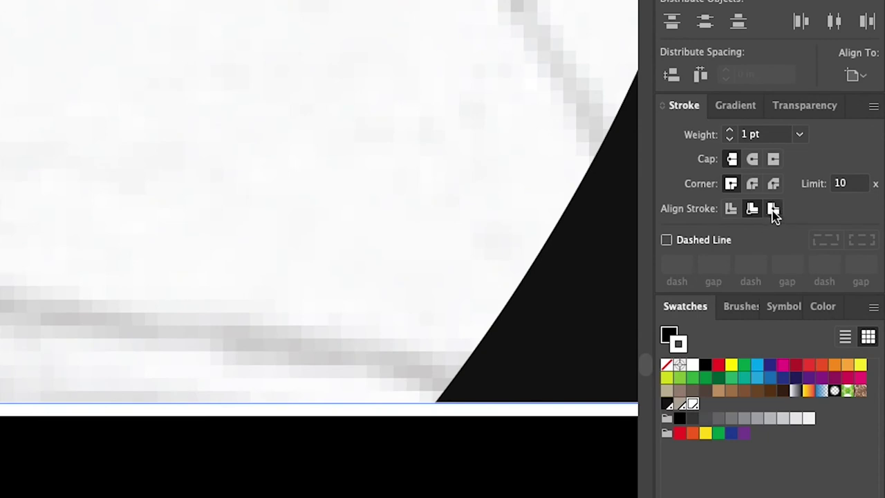
left_click(774, 210)
- Set the weight of the black rectangle's white stroke to 2 pt and clear the selection
left_click(730, 130)
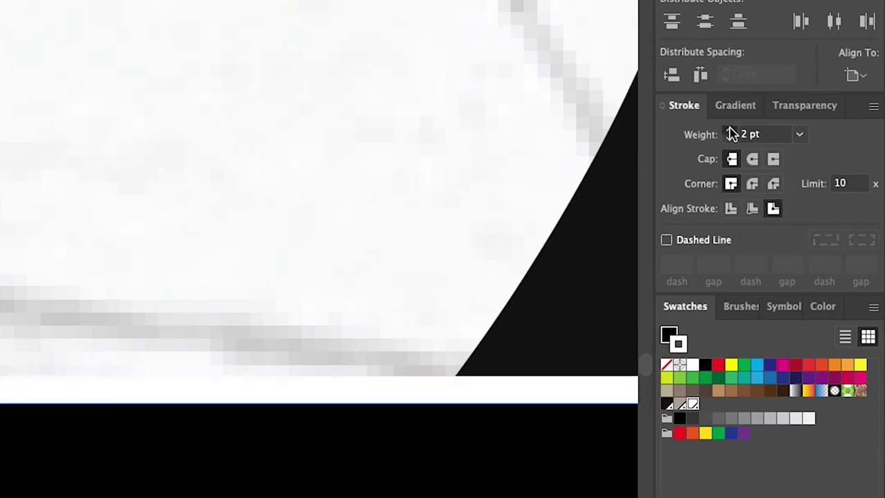
left_click(730, 130)
left_click(730, 130)
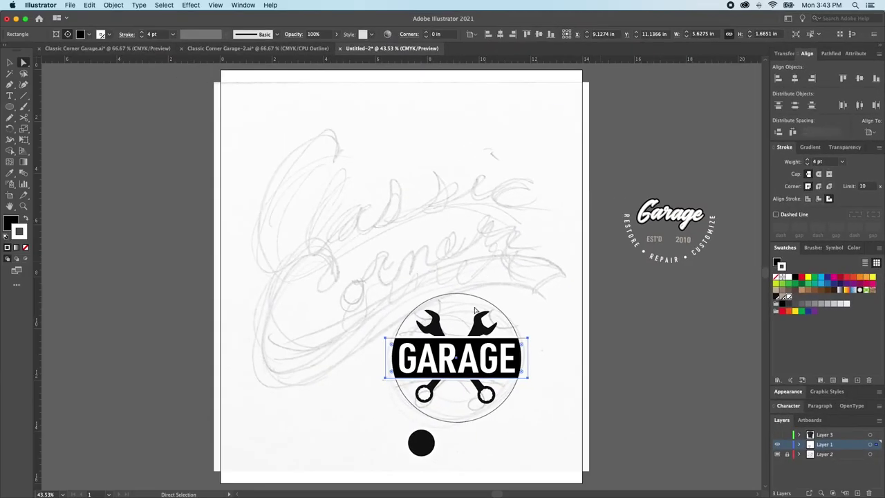
left_click(438, 342, "super")
left_click(438, 341, "super")
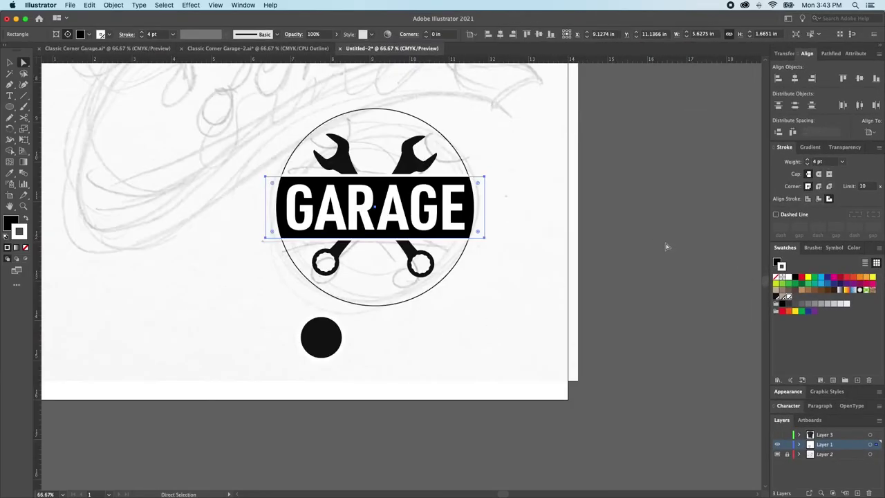
left_click(807, 165)
left_click(807, 165)
key("super+shift+a")
key("super+alt+2")
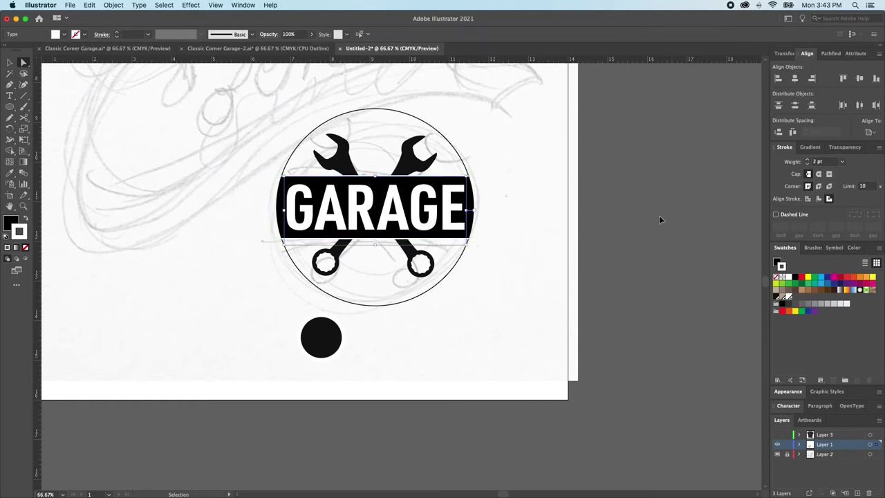
key("super+shift+a")
key("v")
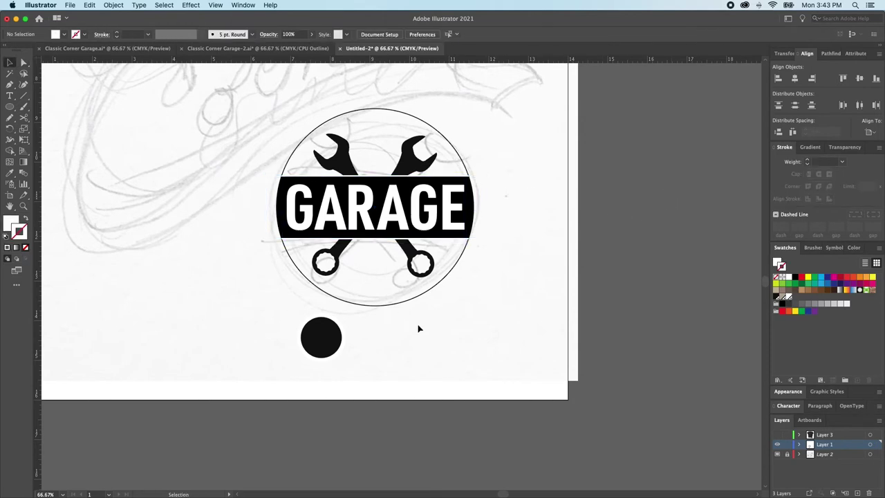
- Examine the curved tagline in the reference badge and the clipping circle around the GARAGE emblem
scroll(408, 304, "right", 3)
left_click(393, 280, "alt+super")
scroll(393, 282, "up", 2)
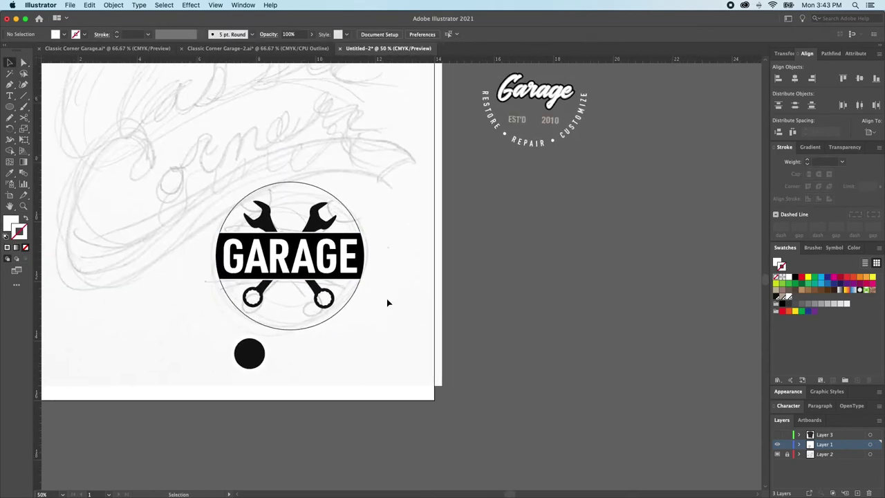
key("a")
left_click(531, 146)
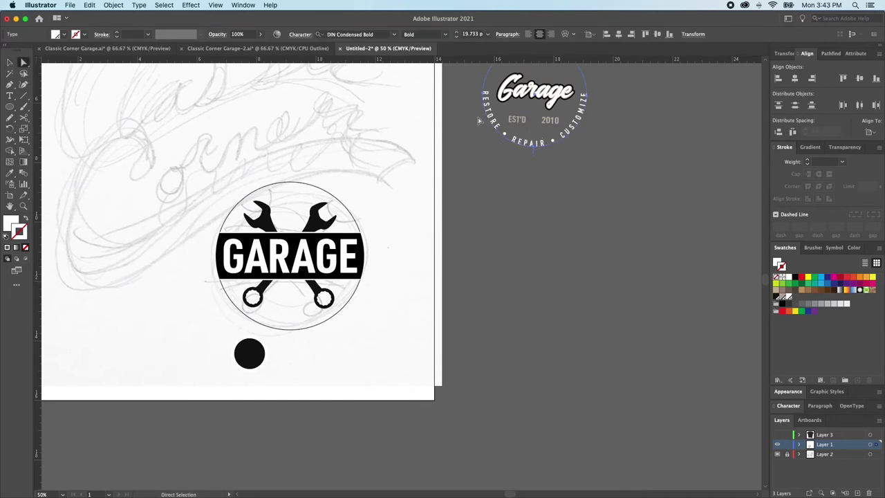
key("v")
left_click(338, 205)
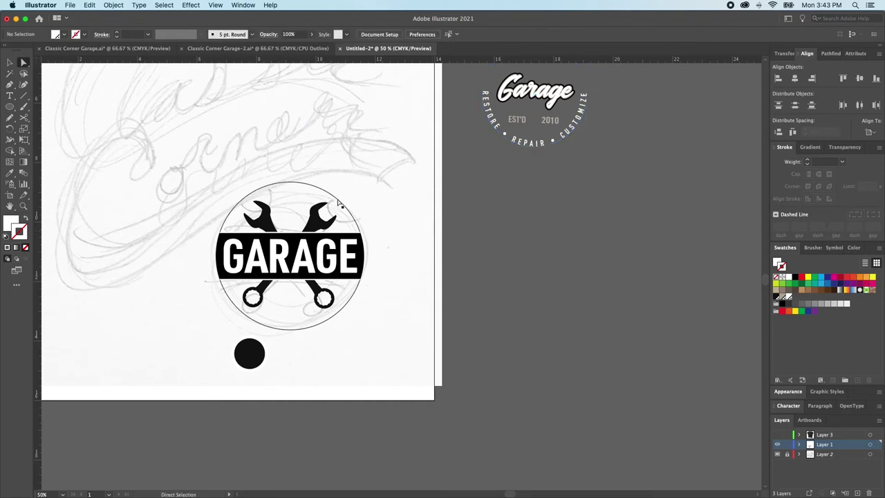
left_click(323, 193)
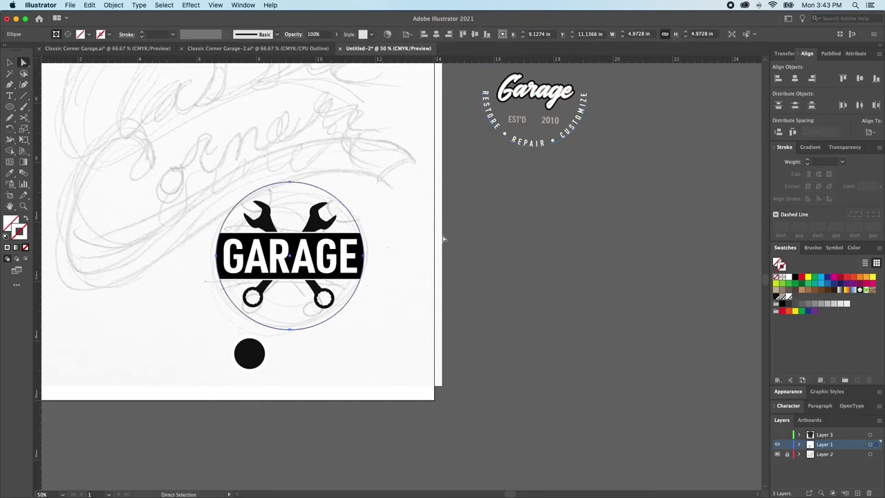
key("a")
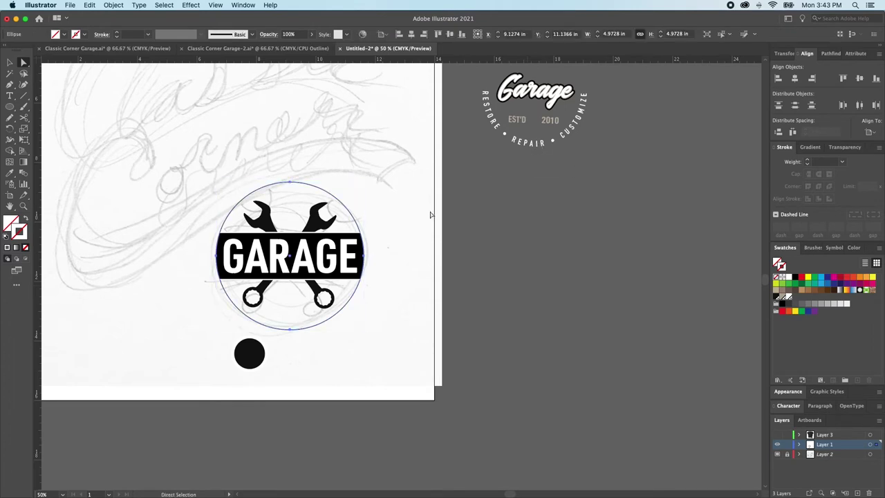
left_click(430, 218)
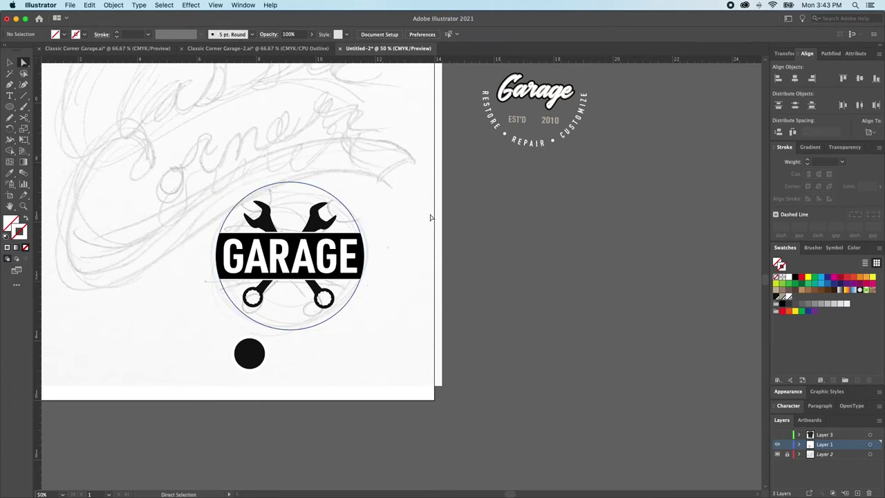
key("v")
left_click(344, 258)
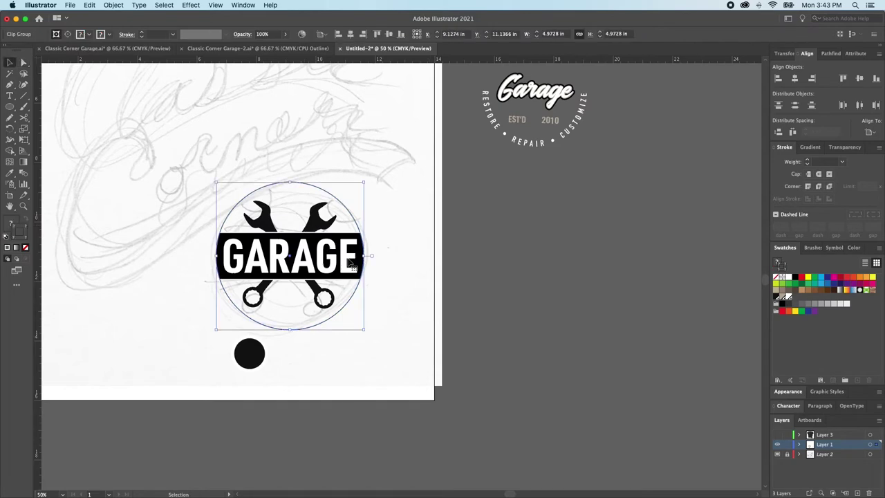
key("super+shift+a")
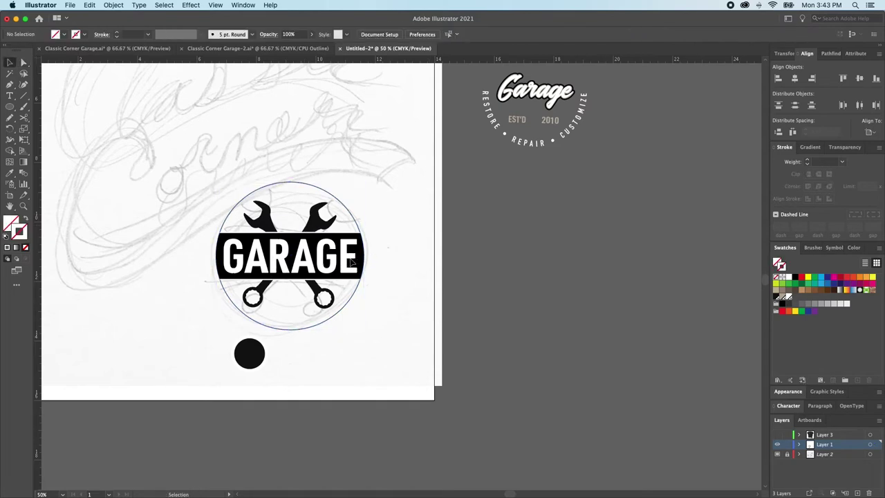
- Duplicate the thin outlined circle around the GARAGE emblem in front and apply the default white fill and black stroke to the copy
left_click(354, 217)
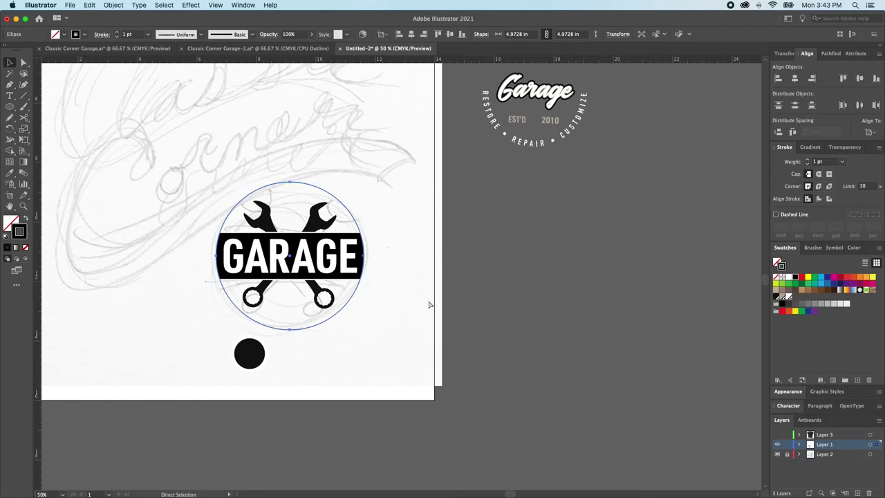
left_click(487, 316)
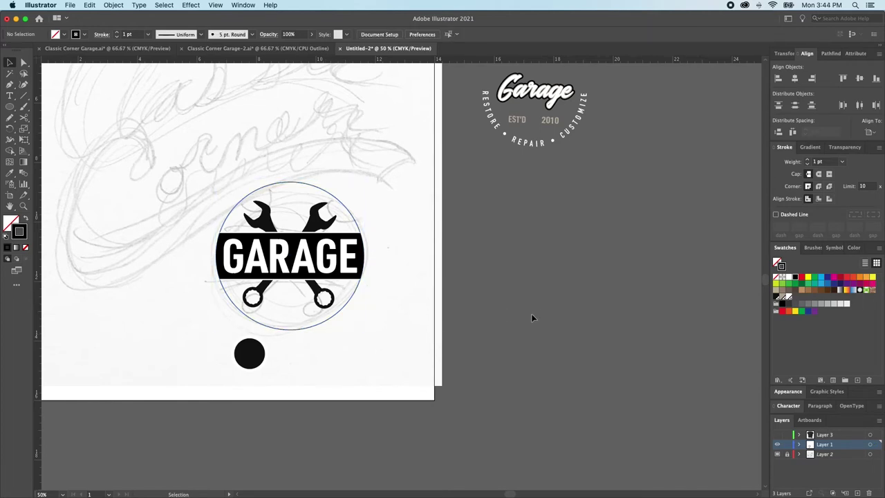
key("a")
key("super+f")
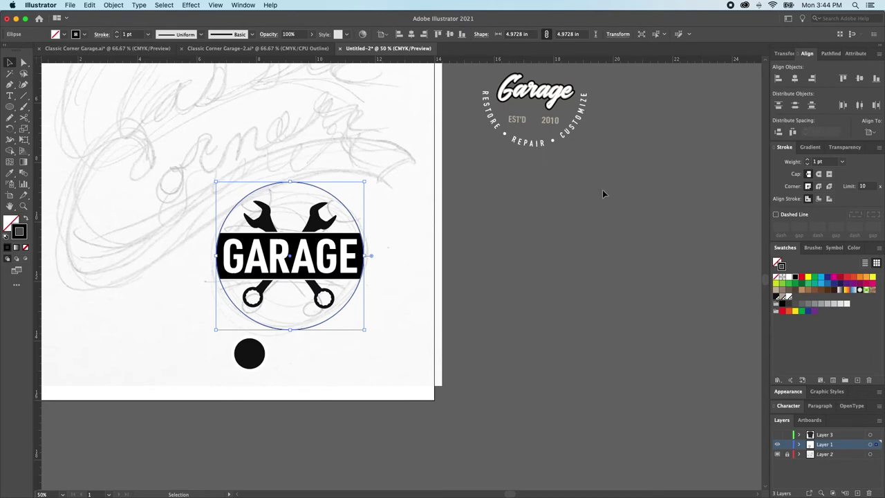
key("d")
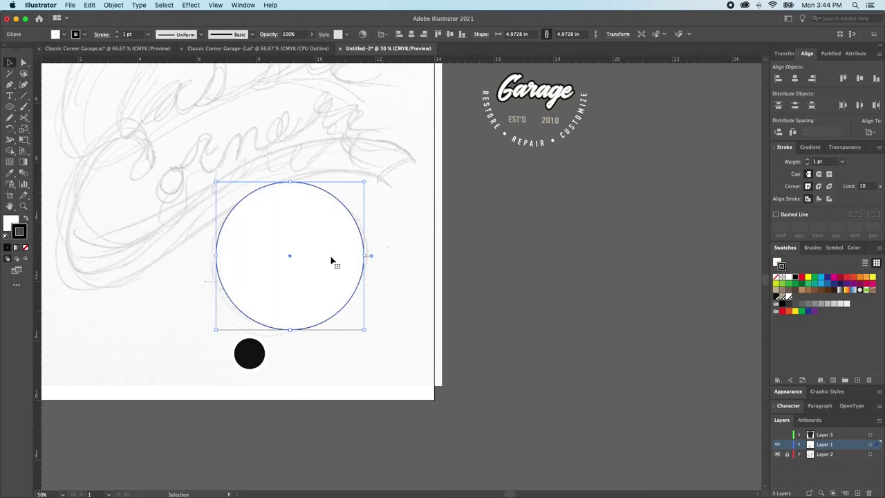
left_click(589, 237)
- Place the reference badge's RESTORE • REPAIR • CUSTOMIZE tagline in black along the white circle's path, starting from its bottom anchor point
left_click(528, 143)
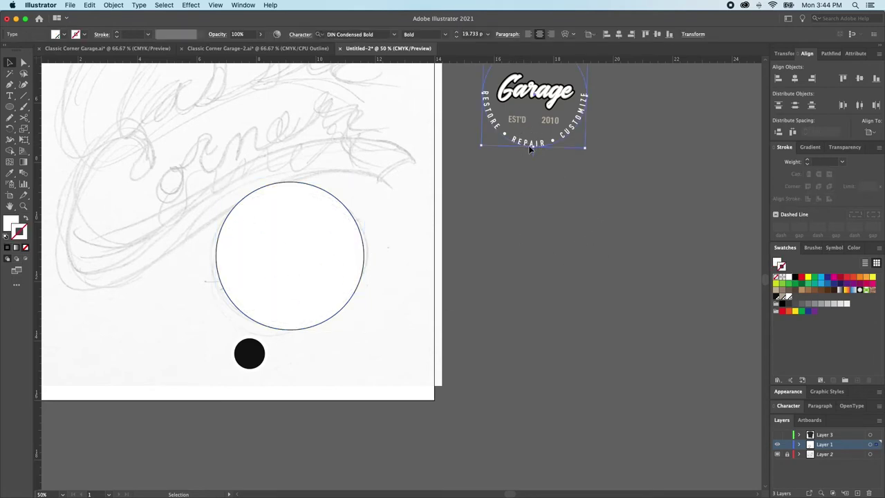
left_click(474, 193)
key("a")
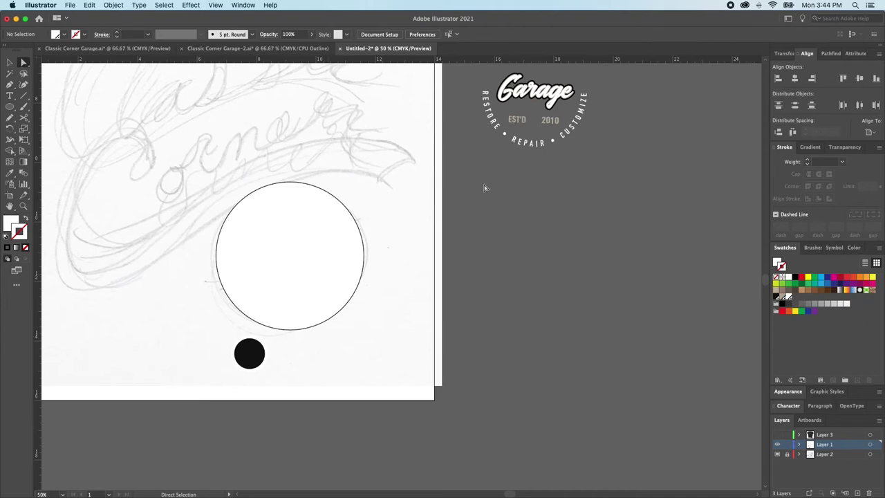
left_click(534, 145, "alt")
left_click(552, 263)
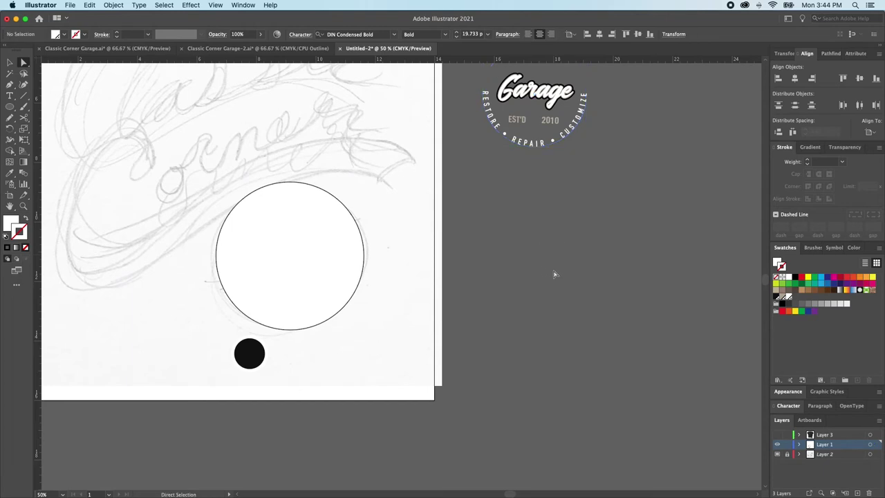
key("a")
left_click(341, 294)
key("t")
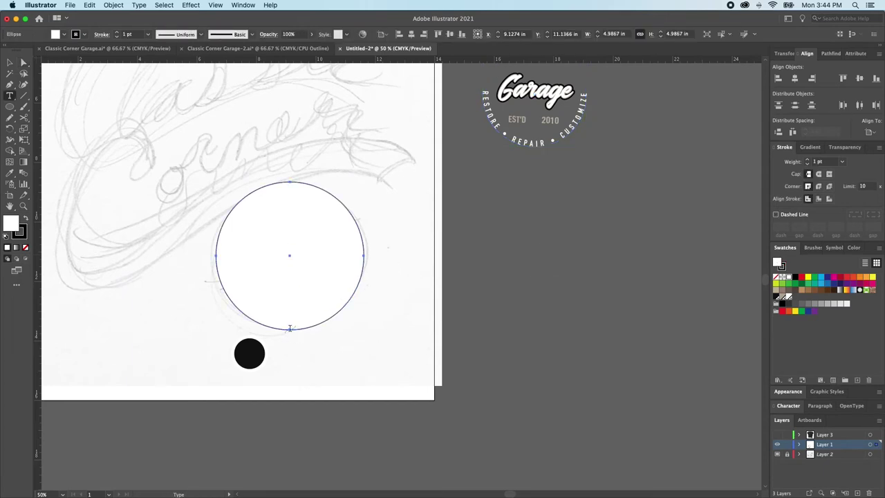
key("super+space")
left_click_drag(290, 328, 464, 381)
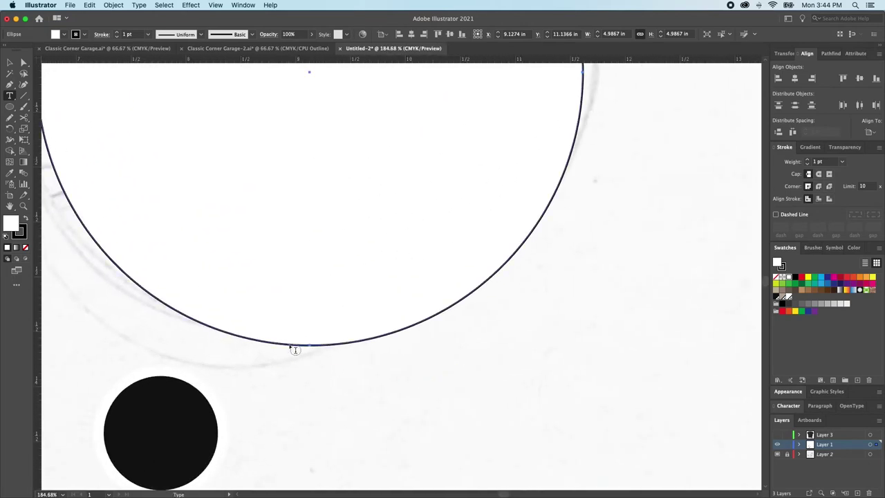
left_click(309, 344)
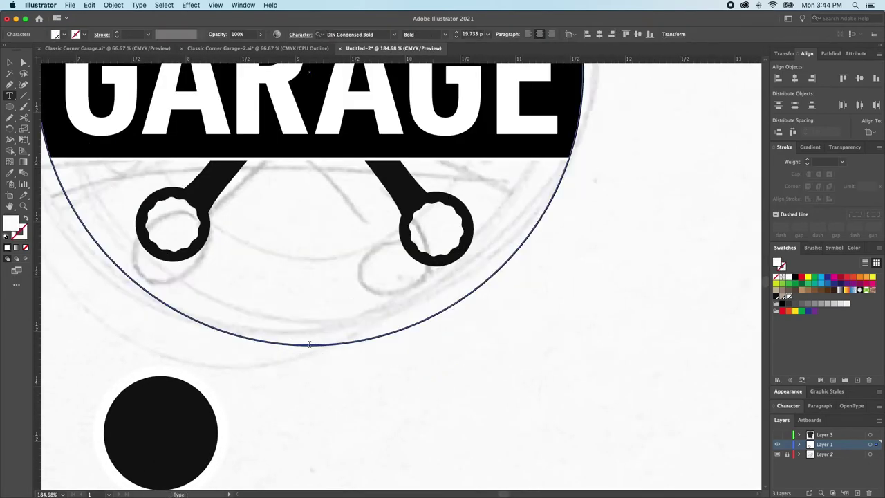
key("super+0")
left_click(10, 63)
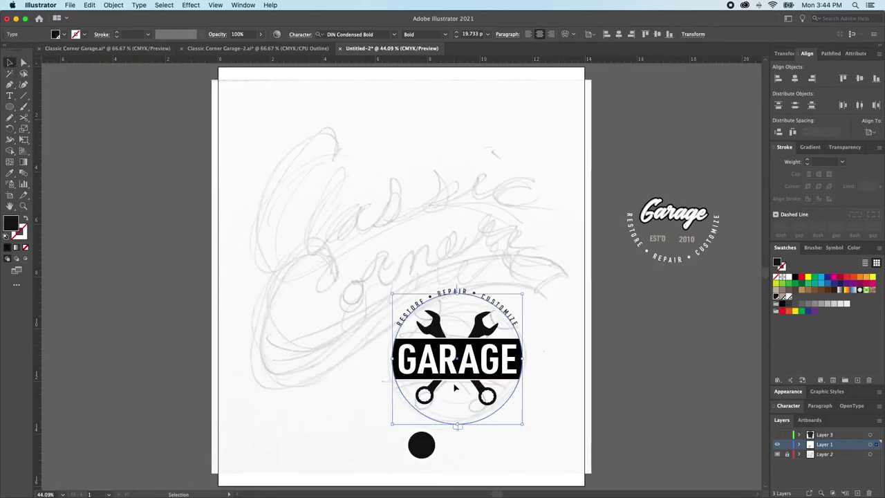
- Enlarge the tagline's circular path slightly from its centre so the text sits just outside the thin black ring
left_click(481, 355)
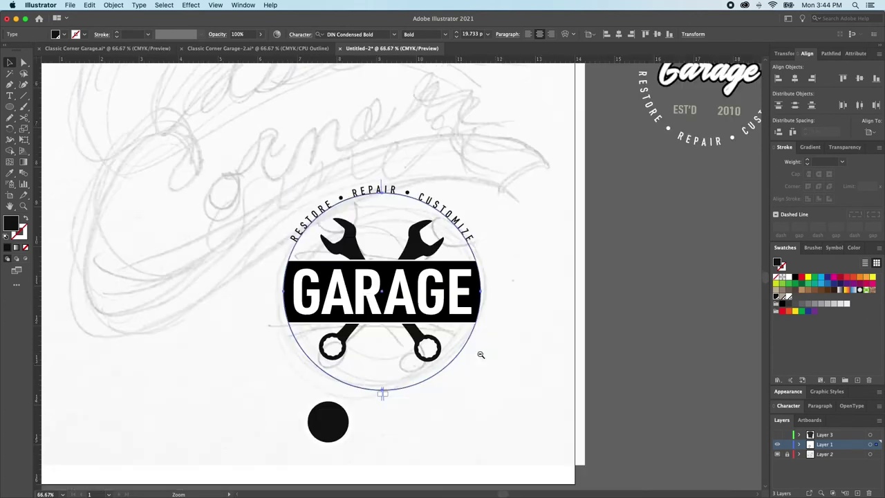
left_click(480, 351)
left_click(446, 215)
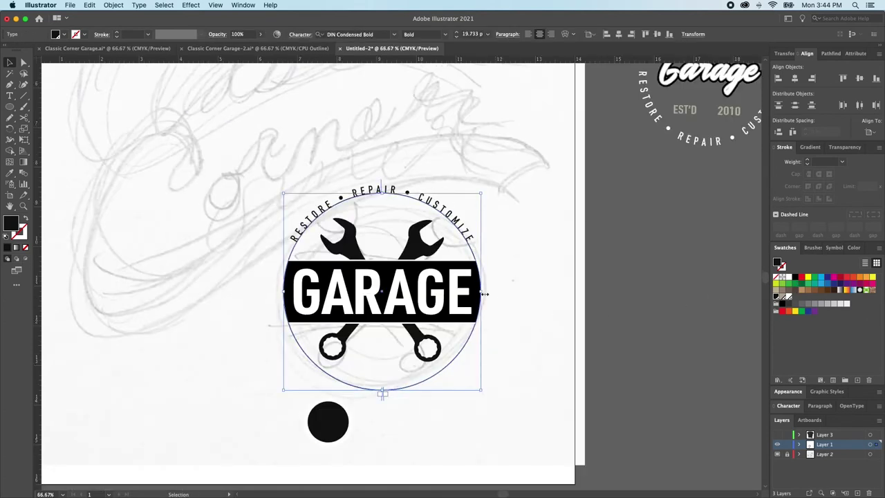
left_click_drag(483, 293, 489, 292)
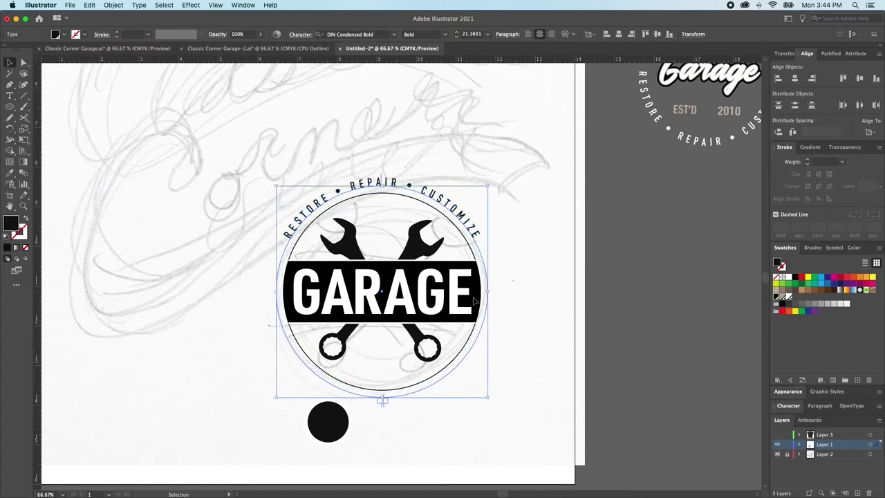
key("super+z")
left_click_drag(484, 294, 485, 293)
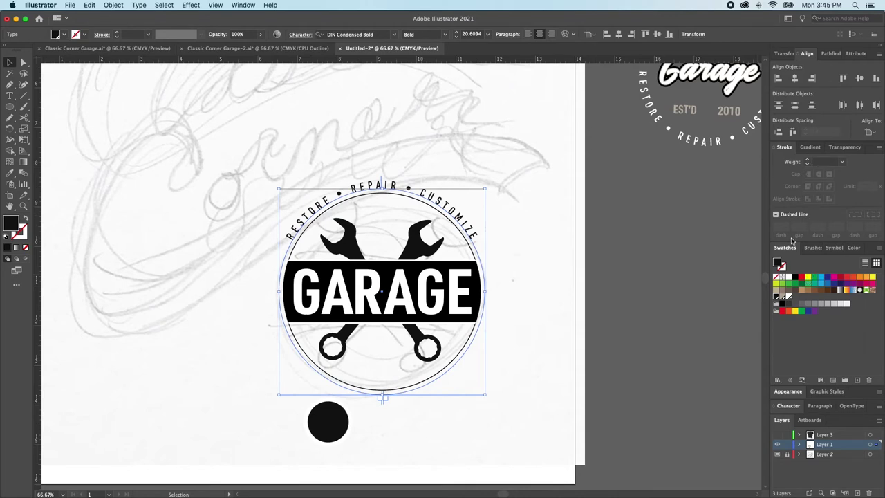
left_click(557, 313)
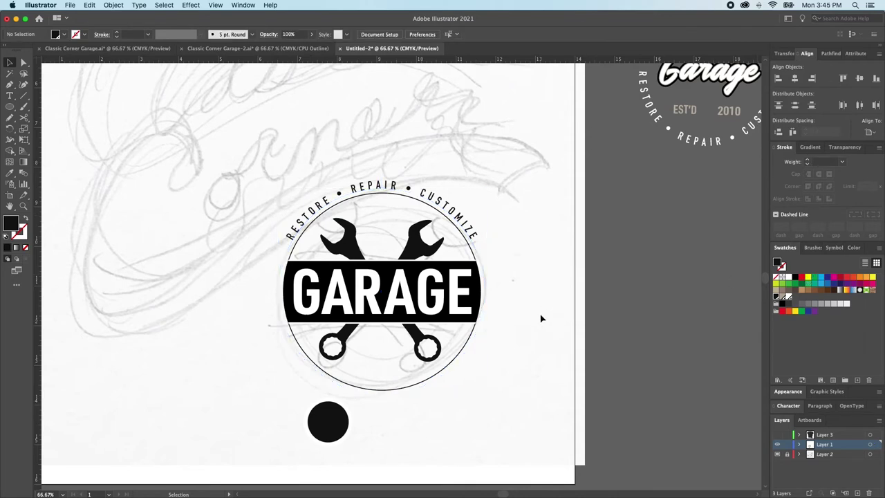
- Set the font size of the curved RESTORE • REPAIR • CUSTOMIZE tagline to 25 pt
left_click(475, 231)
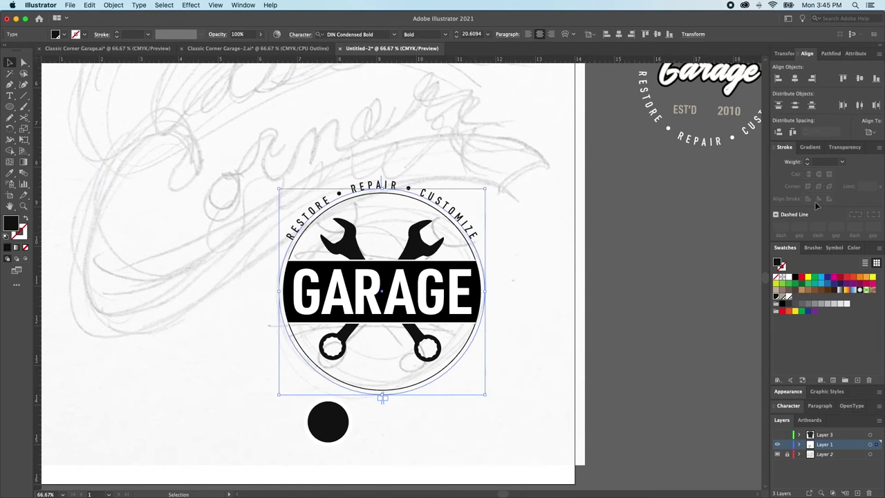
left_click(799, 406)
left_click(788, 379)
type("24")
key("Return")
key("Up")
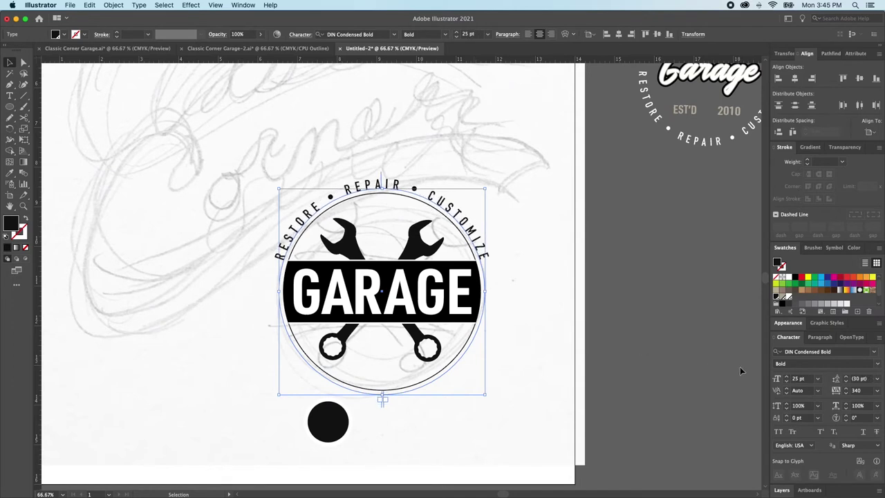
- Increase the font size of the curved RESTORE • REPAIR • CUSTOMIZE tagline to 37 pt
left_click(787, 377)
left_click(787, 377)
left_click(787, 377)
left_click(787, 377)
left_click(787, 377)
left_click(788, 377)
left_click(787, 377)
left_click(788, 377)
left_click(787, 376)
left_click(637, 292)
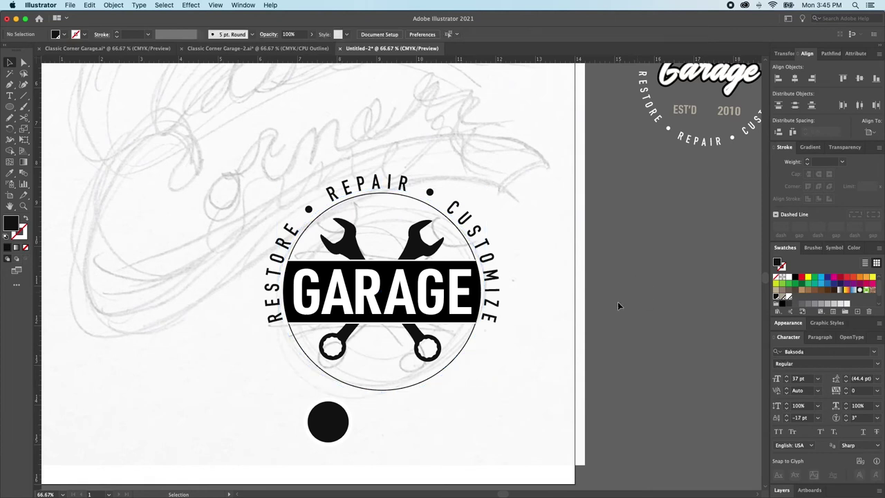
- Duplicate the curved tagline in place and replace the copy's text with EST'D 2010
scroll(601, 308, "right", 3)
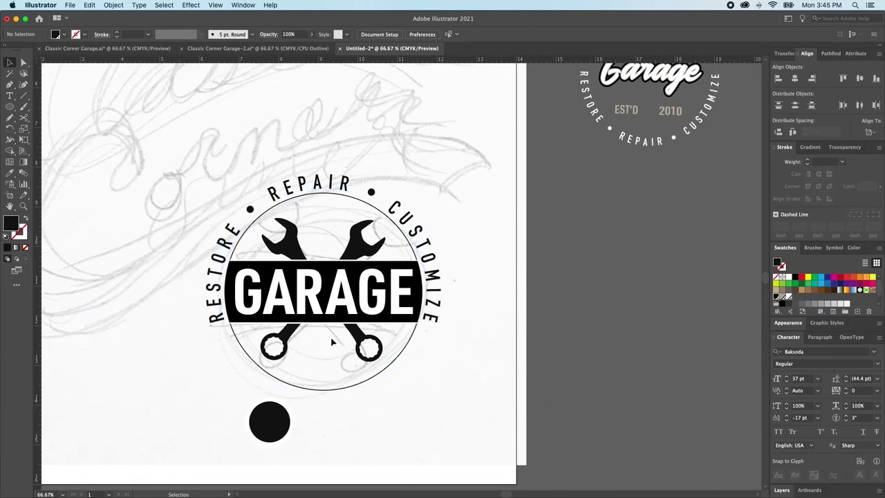
left_click(430, 267)
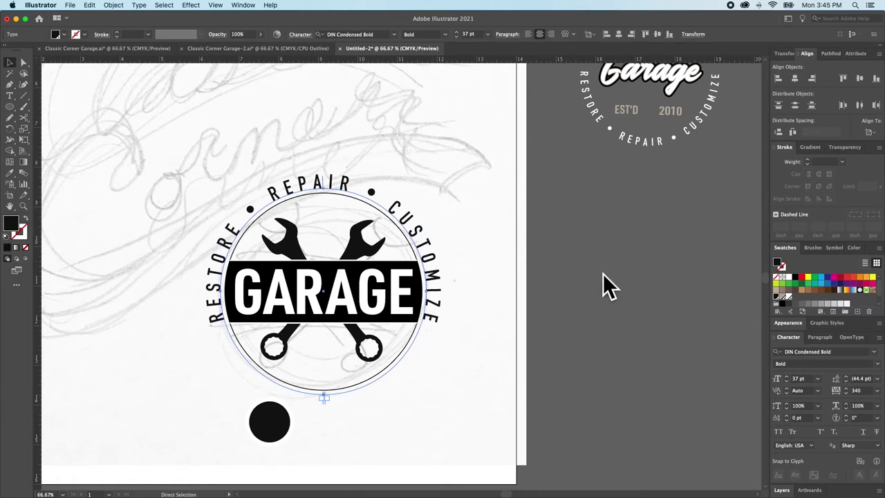
left_click(561, 286)
key("super+z")
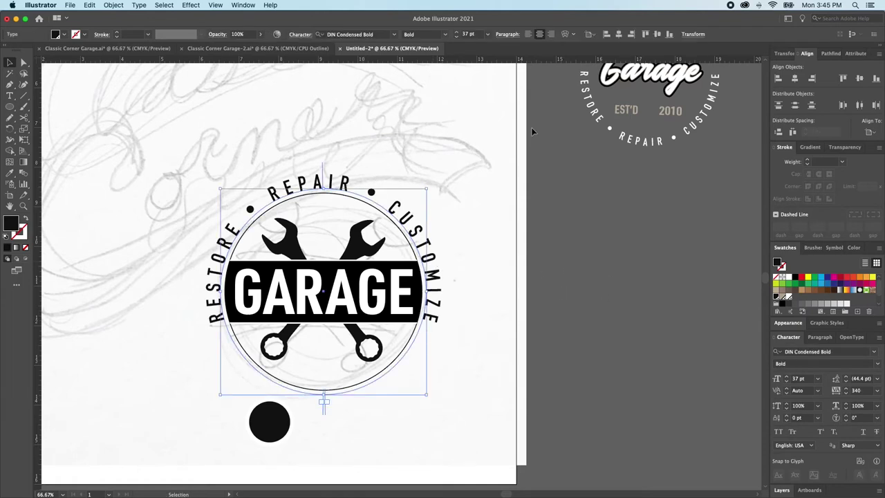
key("t")
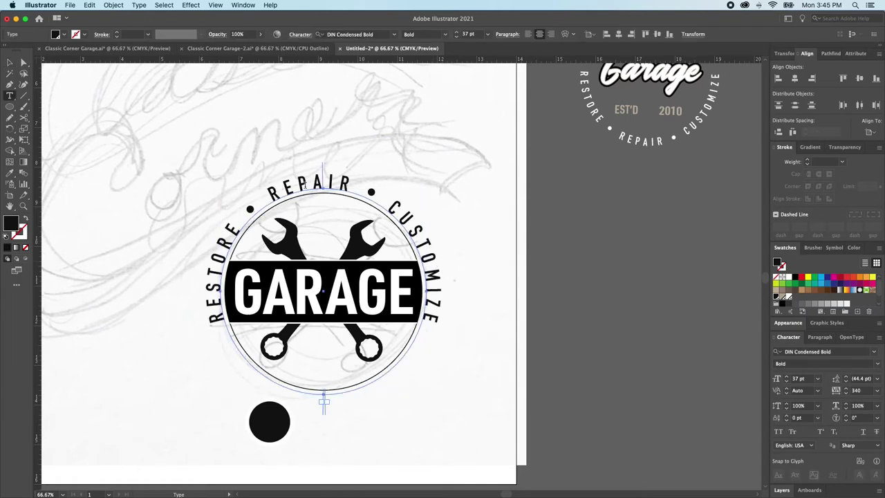
triple_click(305, 185)
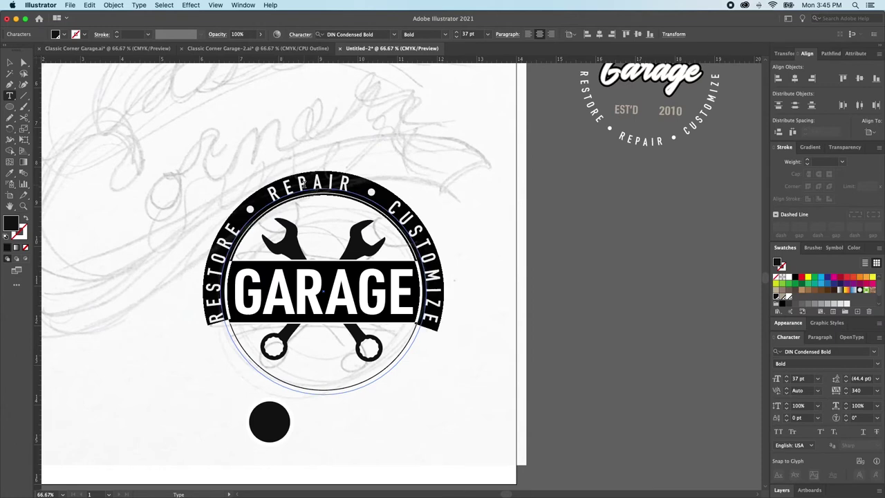
type("EST'D")
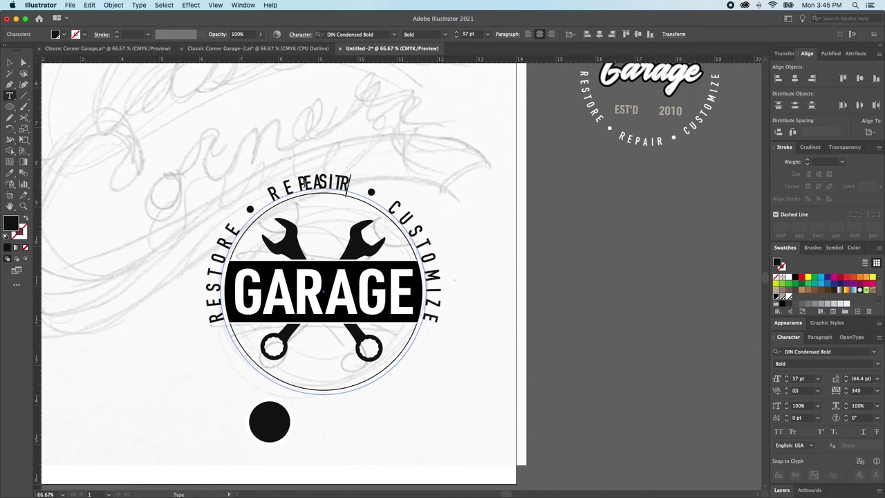
type(" 2010")
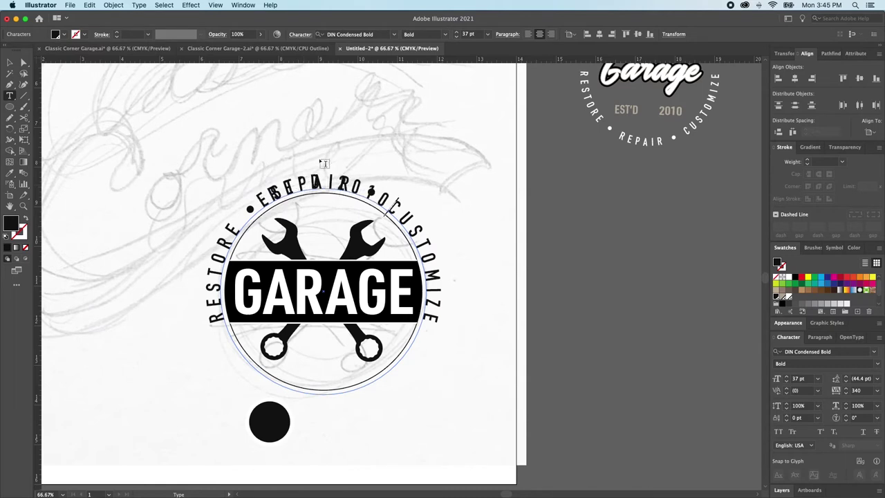
left_click(10, 62)
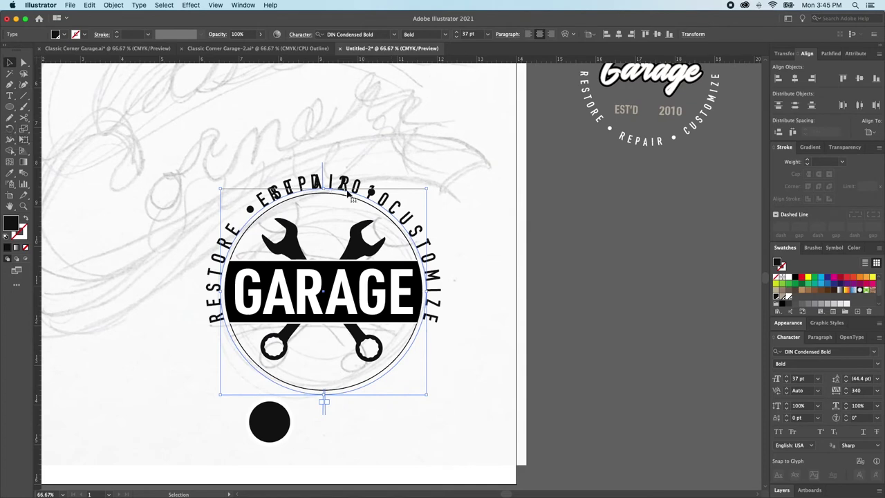
- Try to flip the curved type on its circular path with the Rainbow effect, baseline alignment and automatic spacing
key("t")
left_click(351, 186)
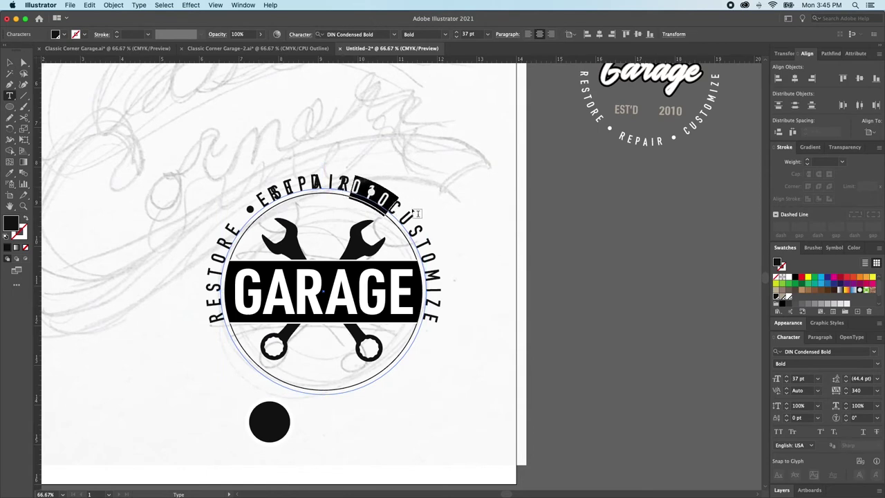
left_click(9, 64)
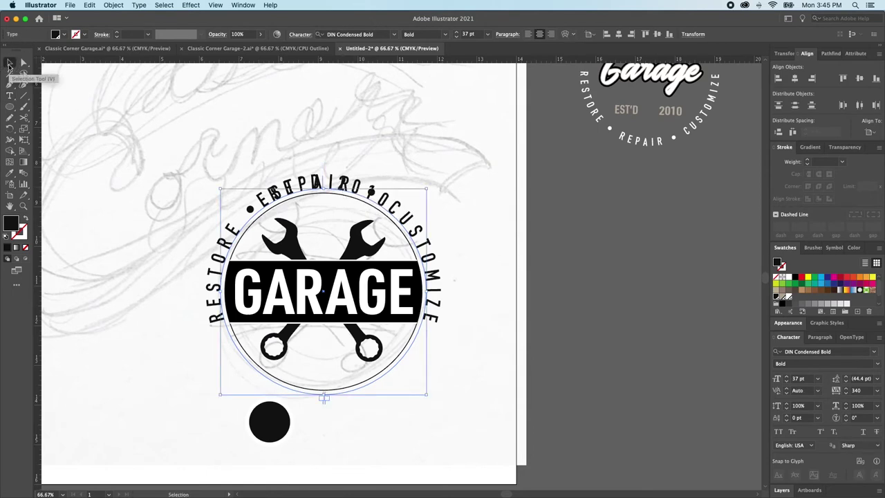
double_click(12, 99)
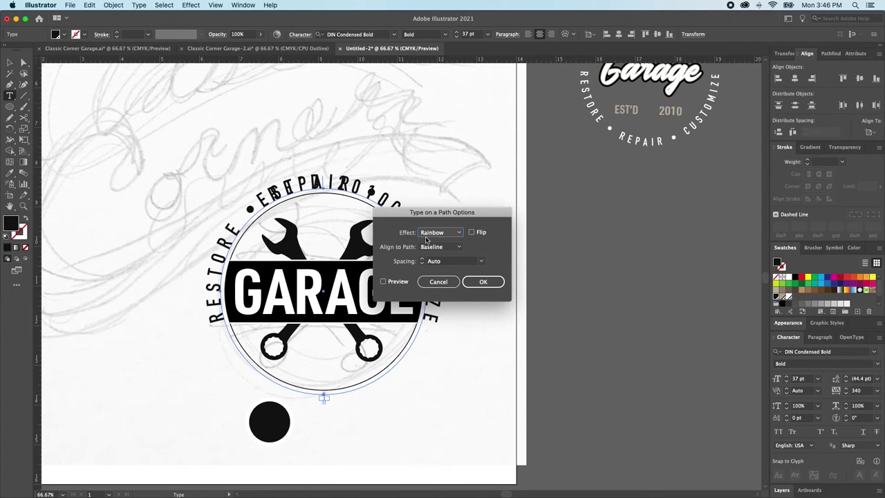
left_click(459, 234)
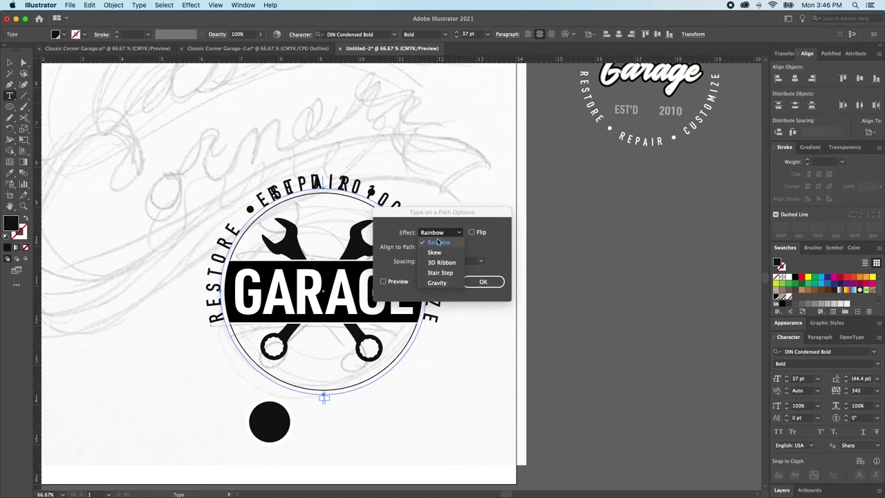
left_click(475, 244)
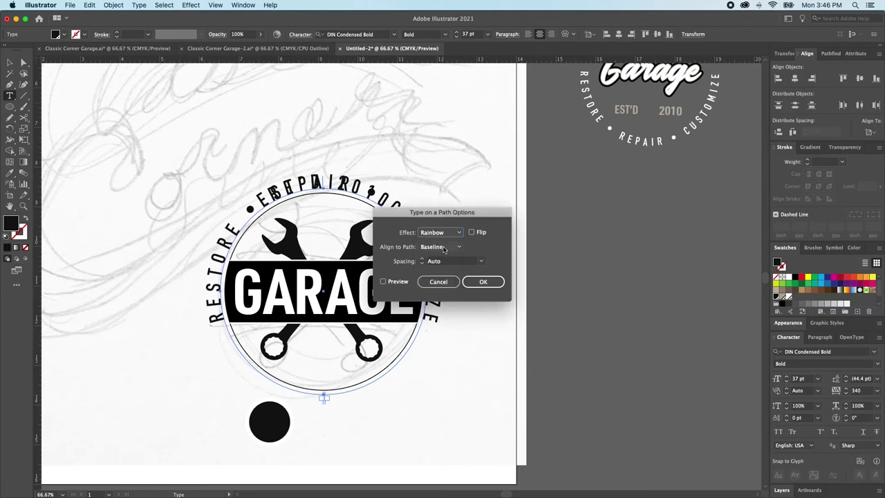
left_click(444, 248)
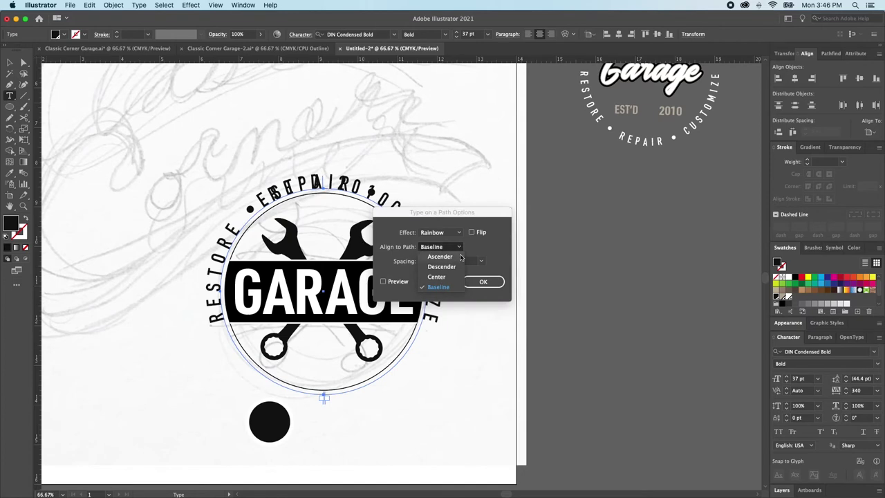
left_click(471, 252)
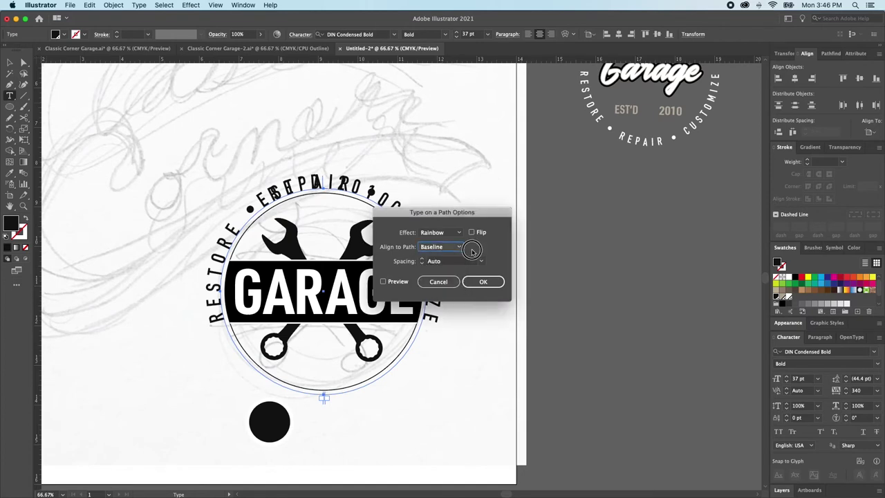
left_click(472, 233)
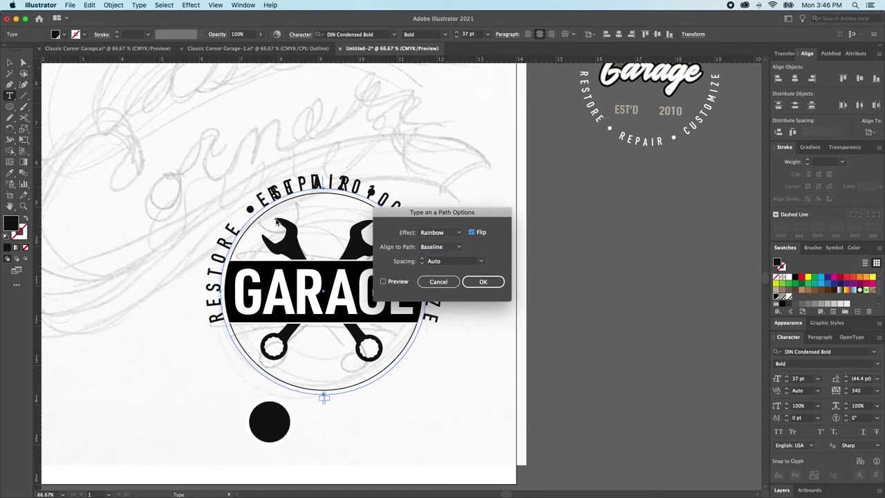
left_click(487, 285)
key("v")
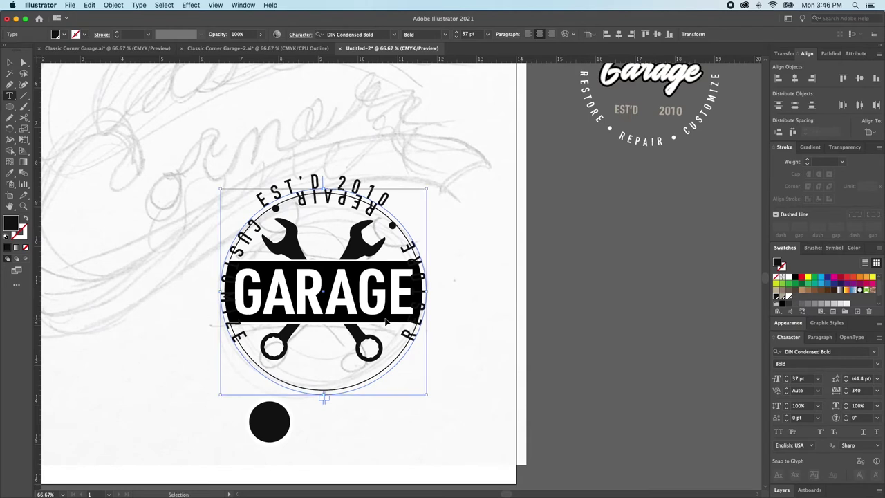
- Undo the flip of the RESTORE • REPAIR • CUSTOMIZE tagline
key("super+z")
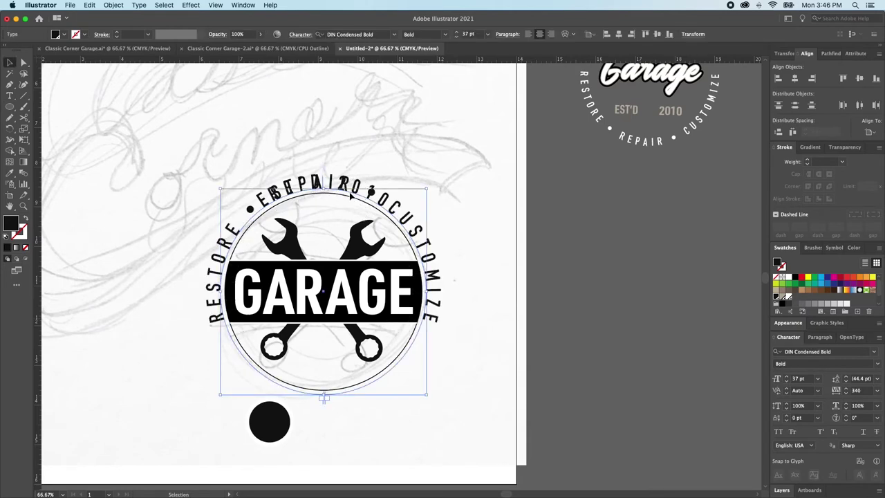
key("super+z")
key("super+shift+z")
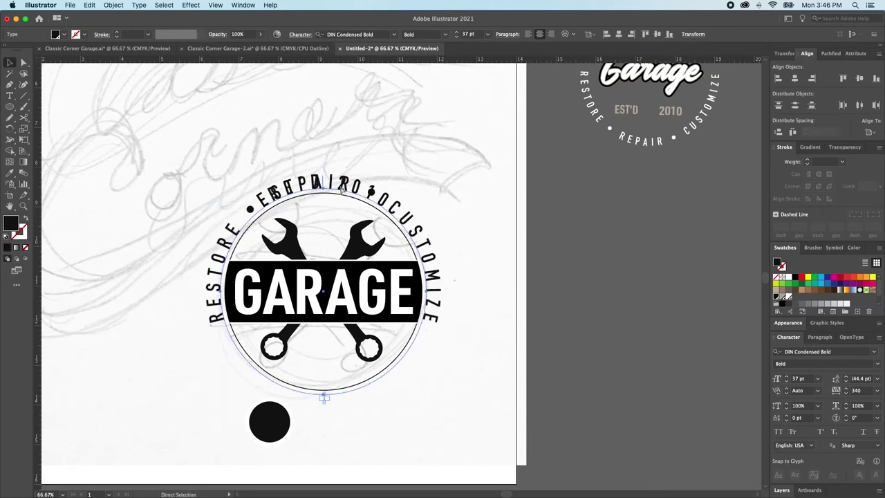
- Select only the EST'D 2010 curved text and flip it to the other side of its circular path
left_click(342, 191, "super")
key("super+shift+a")
left_click(321, 181)
mouse_move(313, 185)
left_mouse_down()
mouse_move(343, 172)
mouse_move(322, 173)
left_mouse_up()
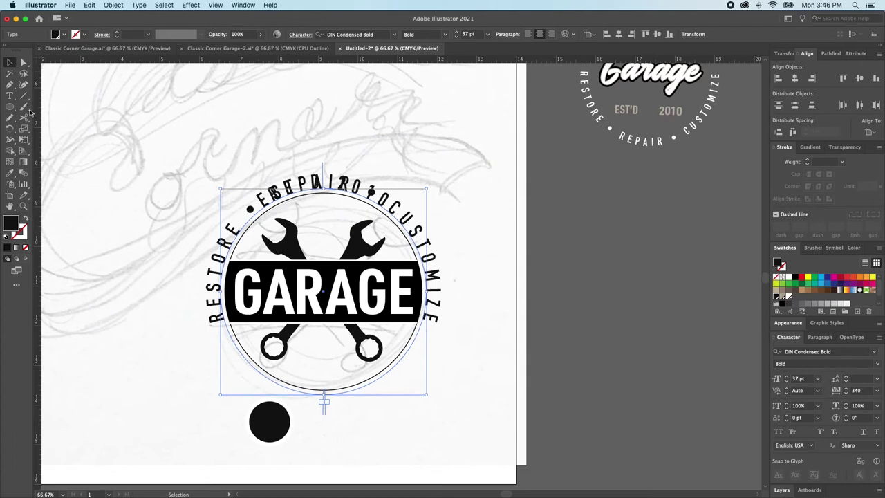
double_click(11, 96)
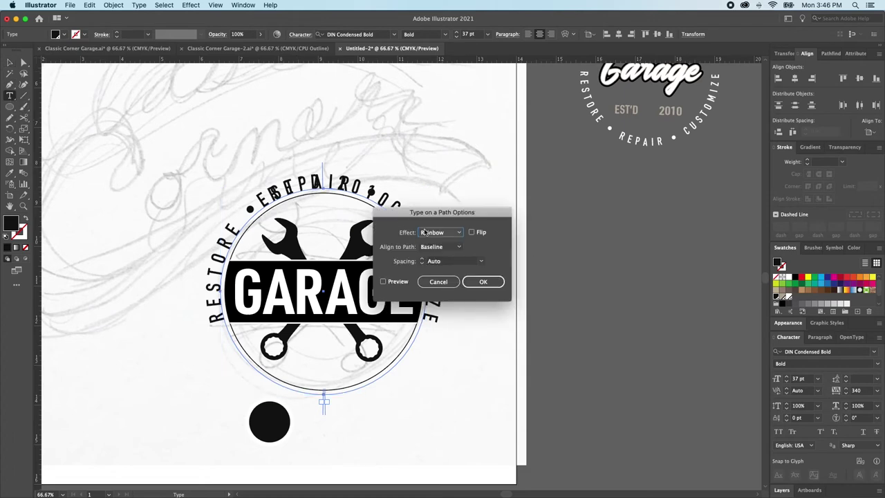
left_click(472, 232)
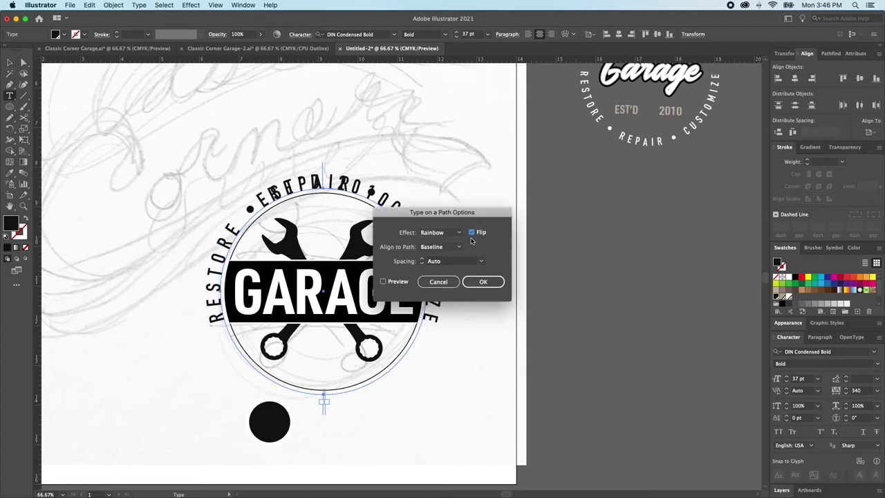
left_click(484, 281)
- Rotate the EST'D 2010 text half a turn around the circle's centre so it reads upright below the wrenches
key("r")
left_click_drag(270, 237, 381, 408)
left_click_drag(440, 414, 441, 413)
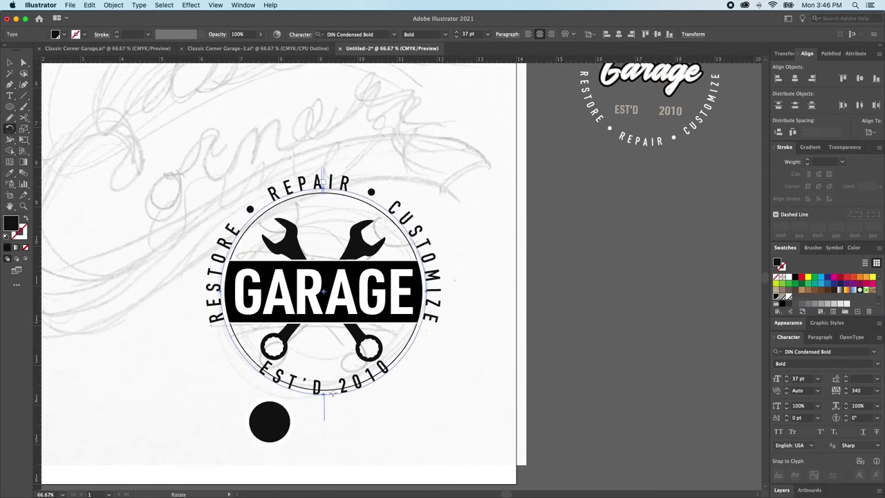
key("v")
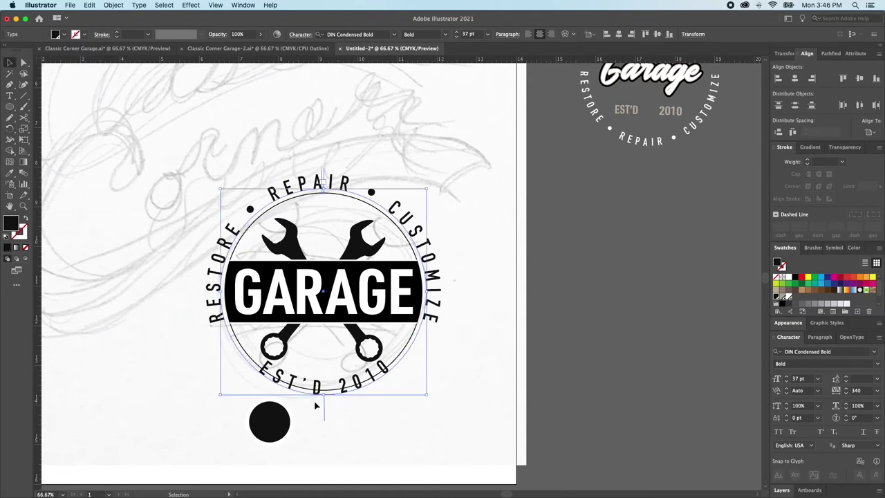
- Enlarge the EST'D 2010 path from its centre so the text clears the ring, and match its 37 pt type style to the tagline
left_click_drag(325, 398, 329, 411)
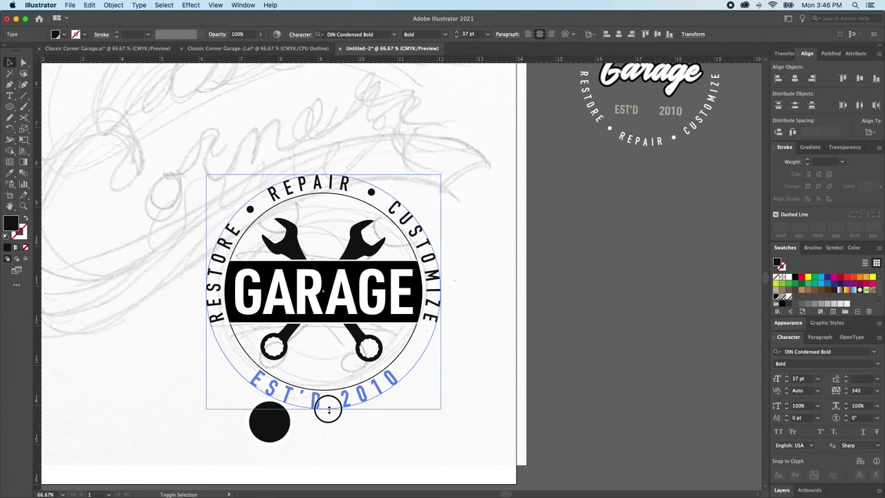
left_click_drag(328, 410, 326, 411)
key("i")
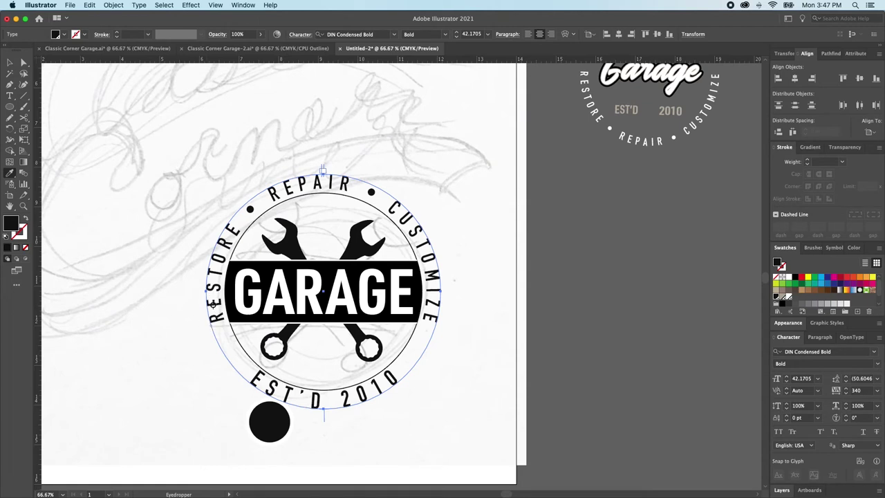
left_click(213, 304)
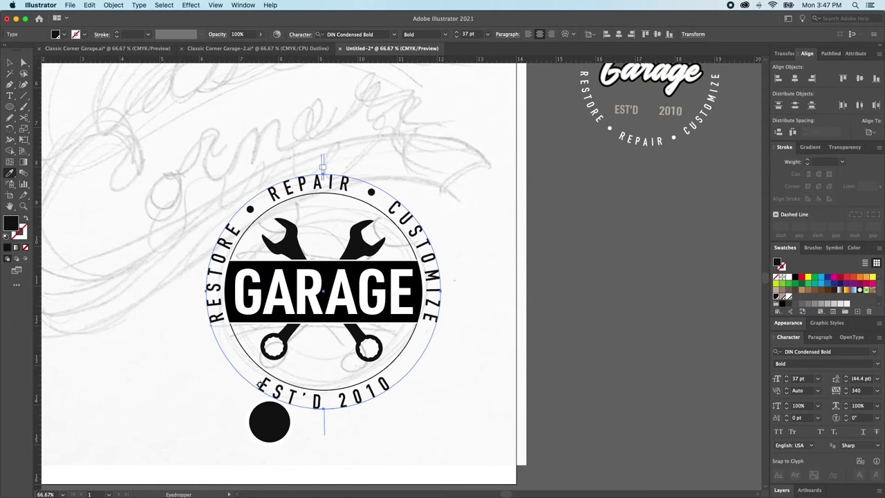
key("v")
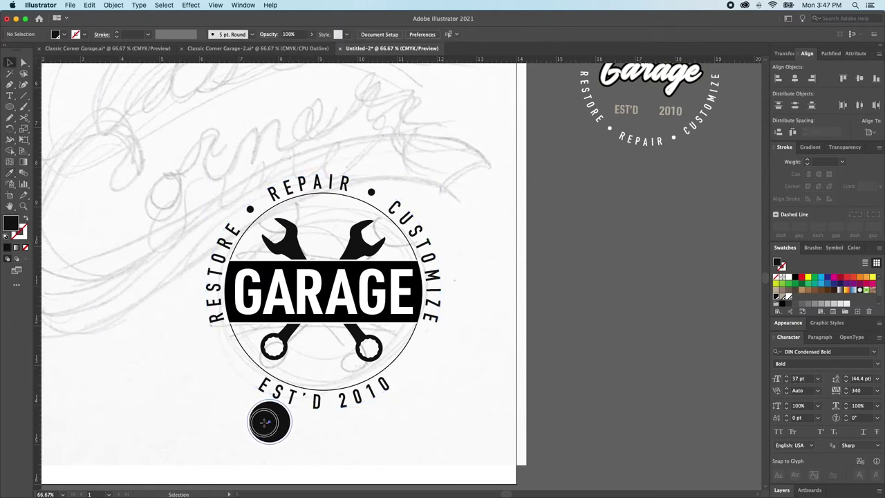
- Delete the leftover solid black circle below the badge
left_click(270, 422)
left_click_drag(270, 421, 579, 344)
key("Delete")
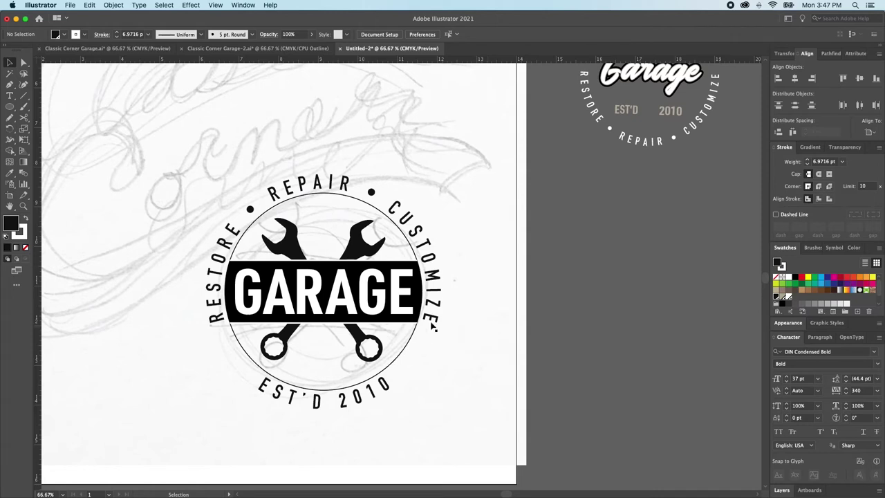
- Scale the whole badge down proportionally from its centre so the inner circle is about 4.25 in across
left_click_drag(194, 157, 450, 417)
left_click(423, 160, "shift")
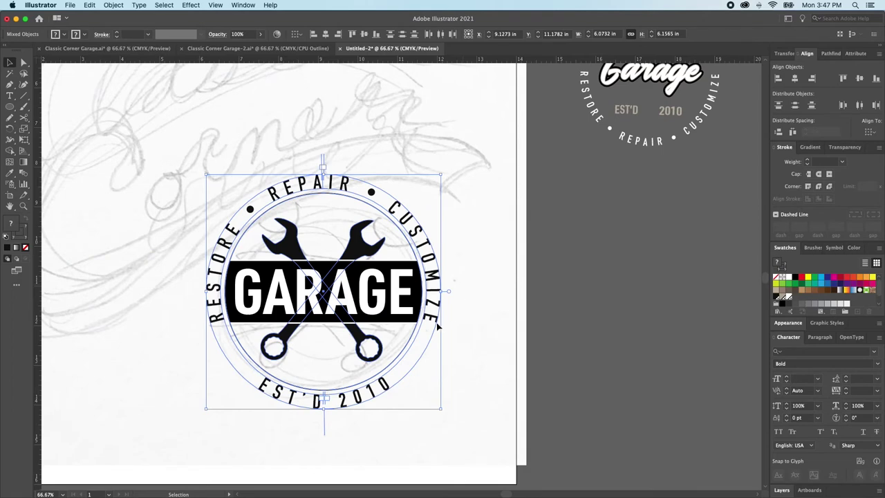
left_click_drag(446, 293, 424, 291)
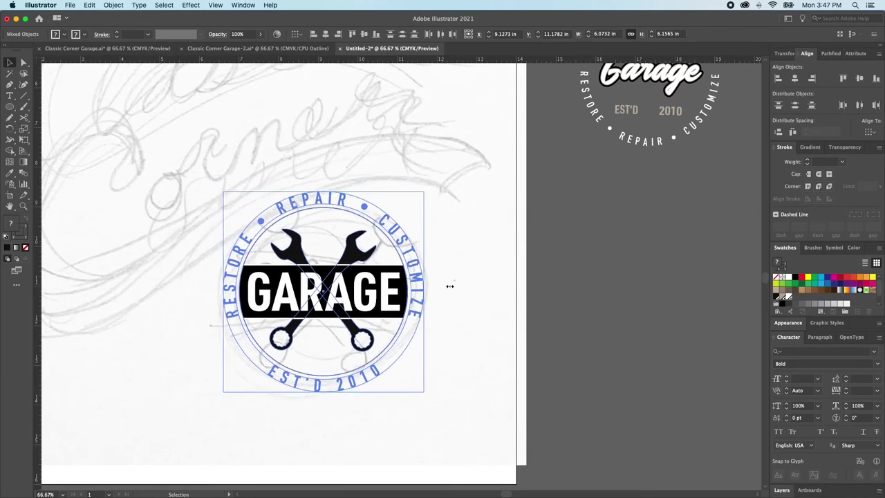
left_click(462, 281)
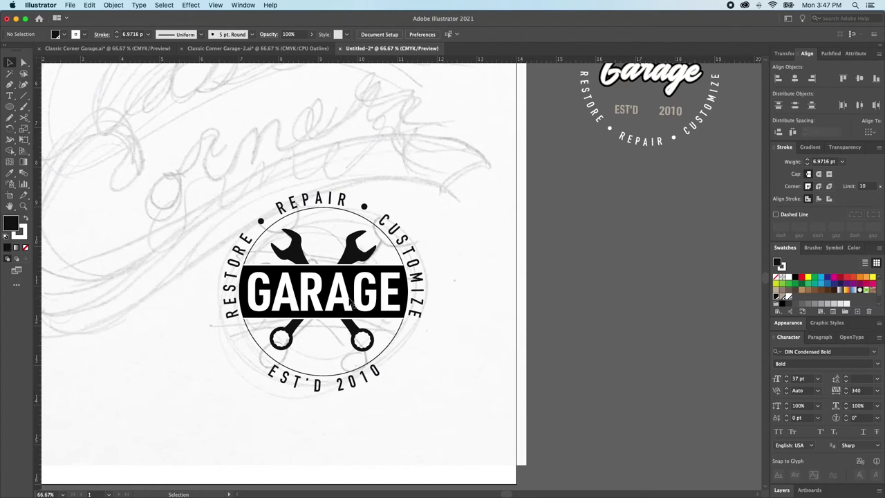
- Lock the invisible circular clipping path that masks the GARAGE banner and coincides with the thin ring
left_click(350, 219)
key("a")
key("super+shift+a")
left_click(351, 212)
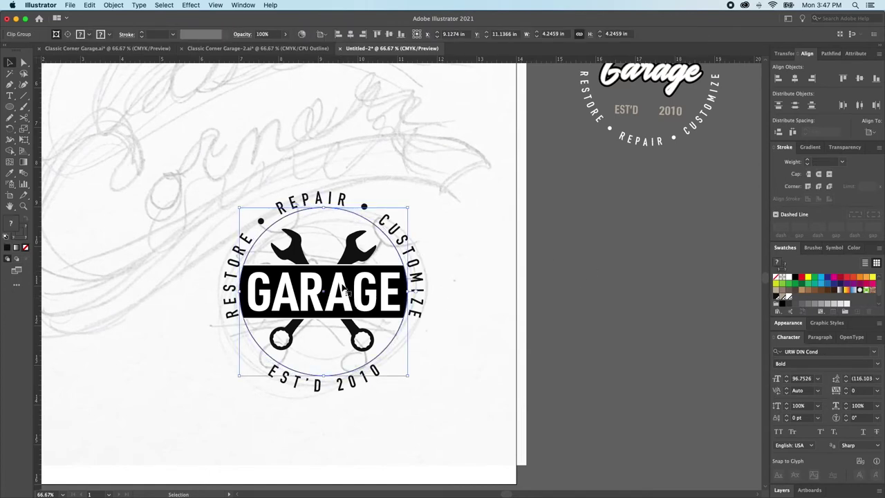
key("super+shift+a")
left_click(352, 216)
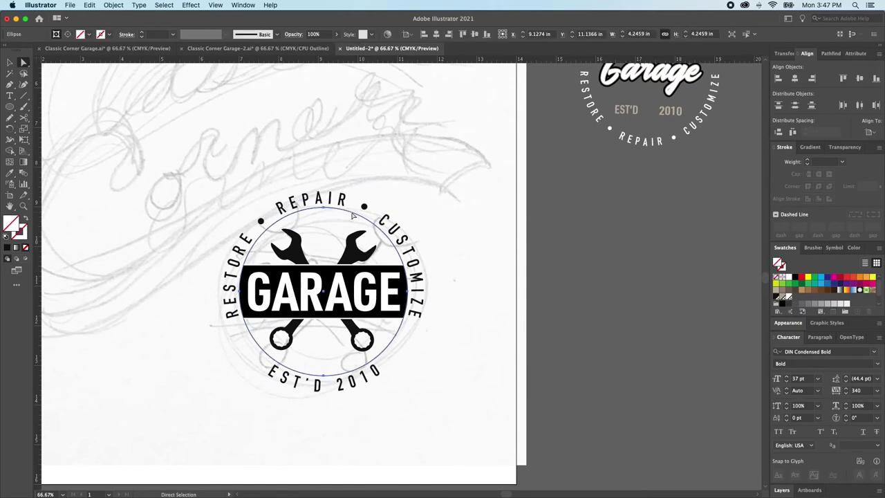
left_click(351, 217)
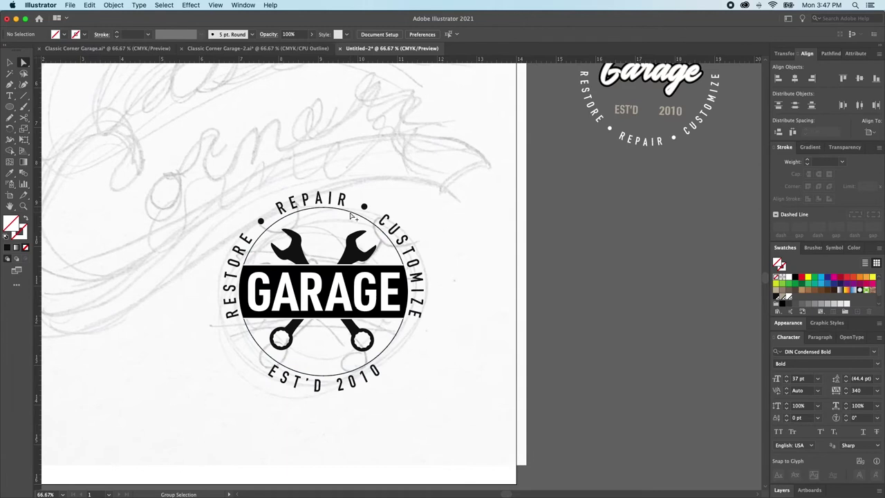
left_click(353, 216)
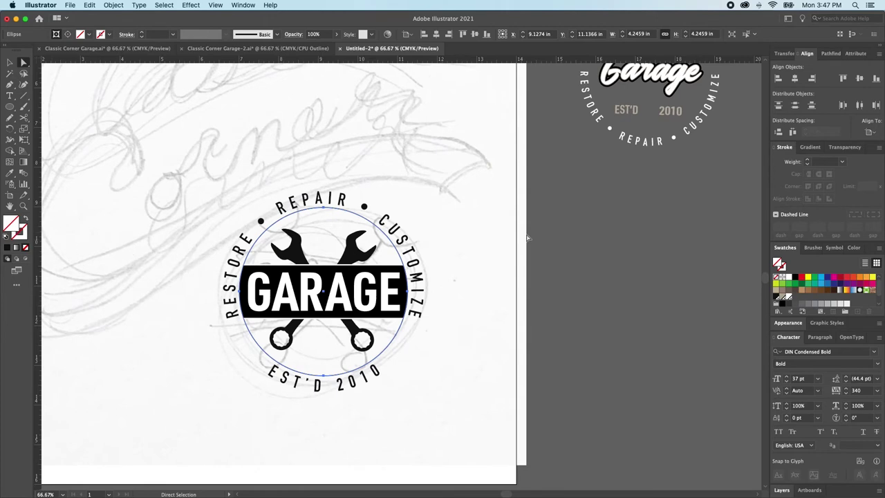
key("v")
key("super+2")
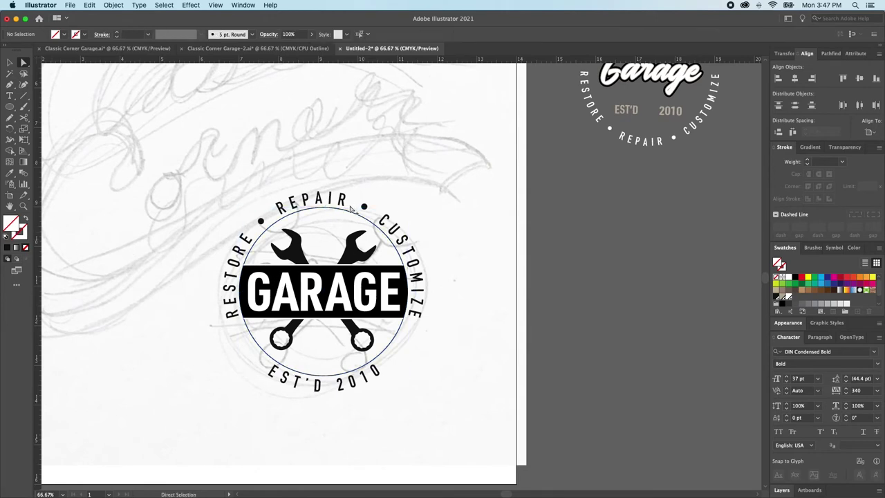
- Thicken the thin black ring's stroke to 10 pt and align the stroke to the inside of the circle
left_click(351, 213, "alt")
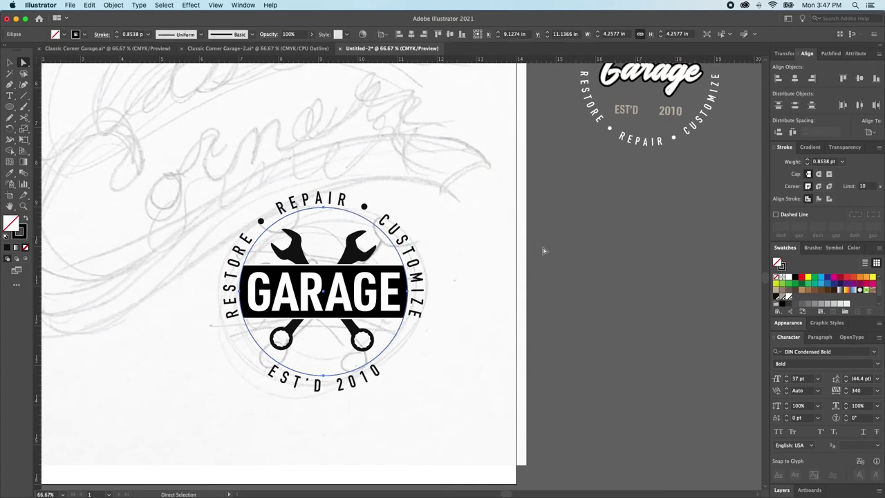
left_click(807, 161)
left_click(808, 161)
left_click(808, 161)
left_click(808, 161)
left_click(808, 162)
left_click(808, 161)
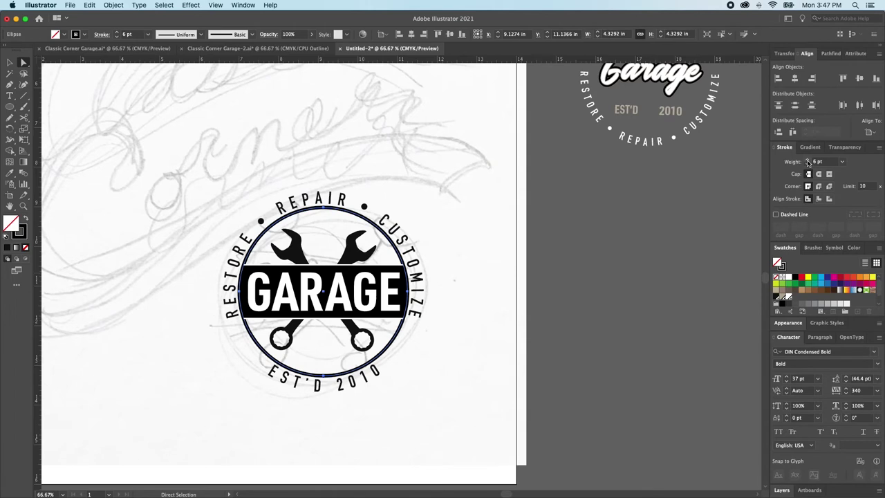
left_click(808, 161)
left_click(807, 160)
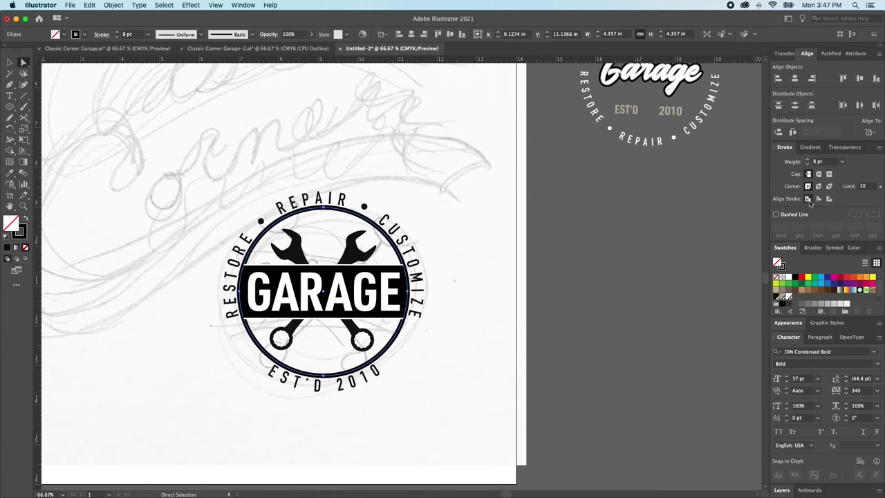
left_click(826, 200)
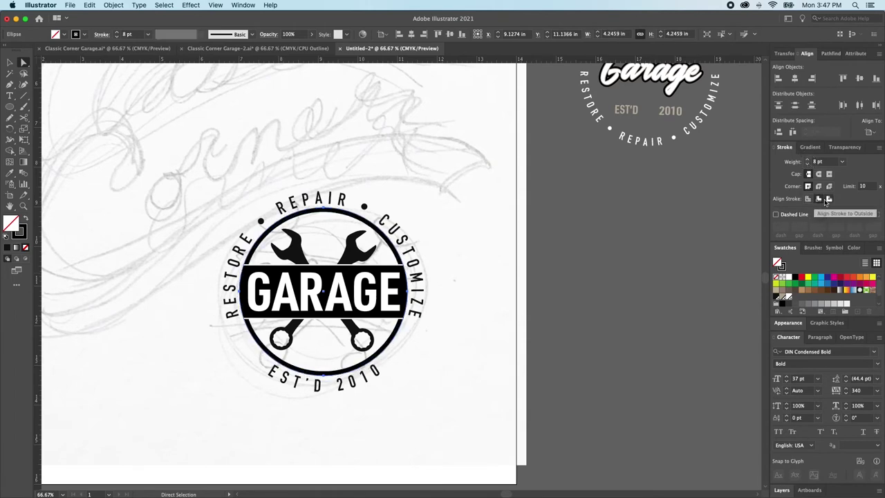
left_click(808, 161)
left_click(808, 160)
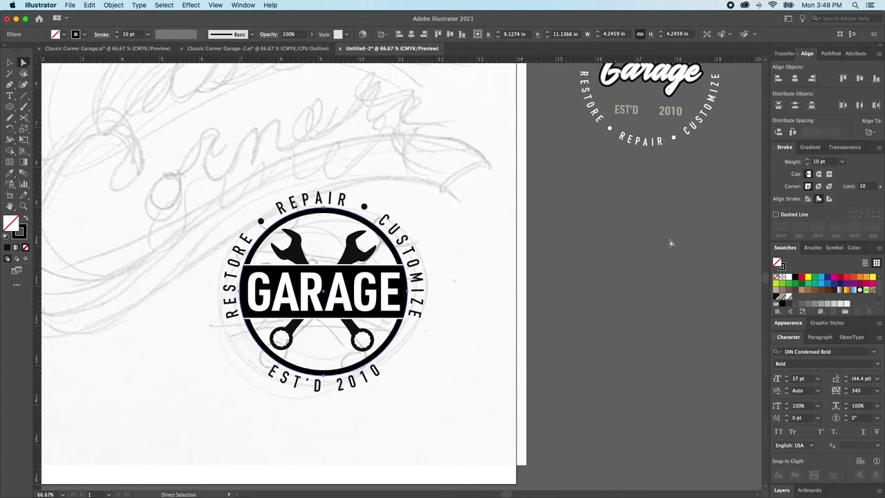
left_click(689, 196)
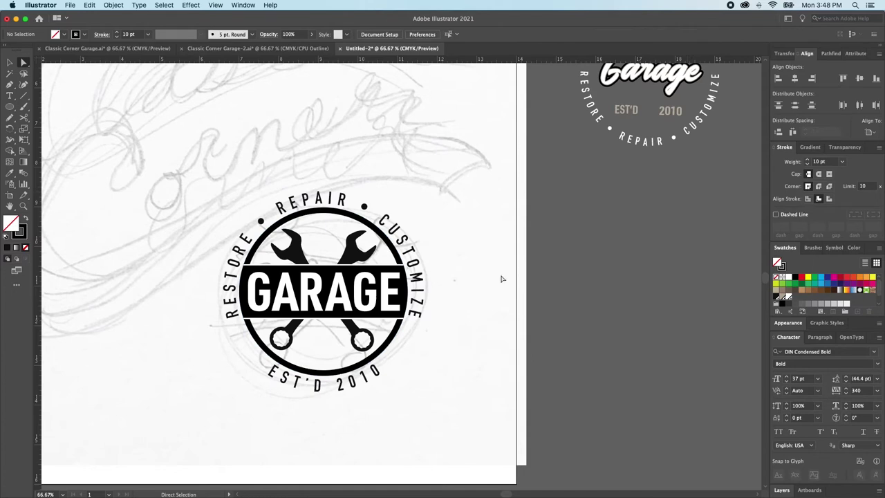
- Set the white outline of the black GARAGE banner rectangle to 5 pt
left_click(391, 270)
left_click(380, 280)
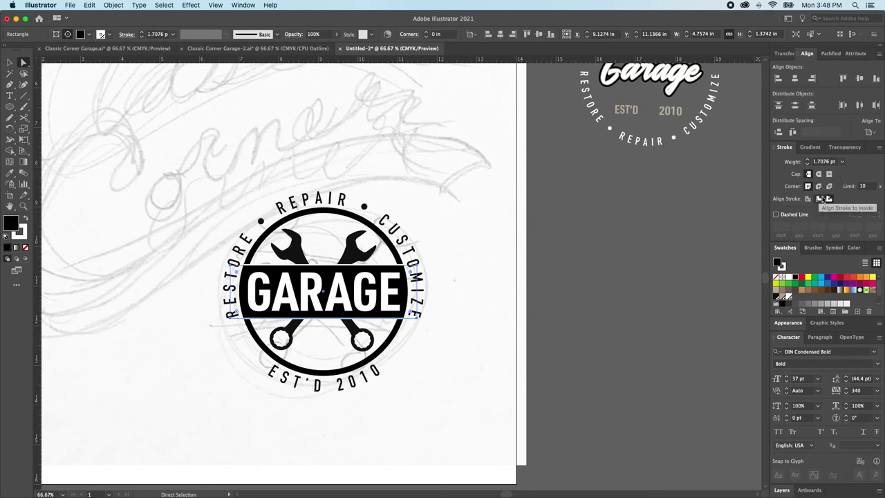
left_click(807, 159)
left_click(807, 159)
left_click(808, 160)
left_click(807, 160)
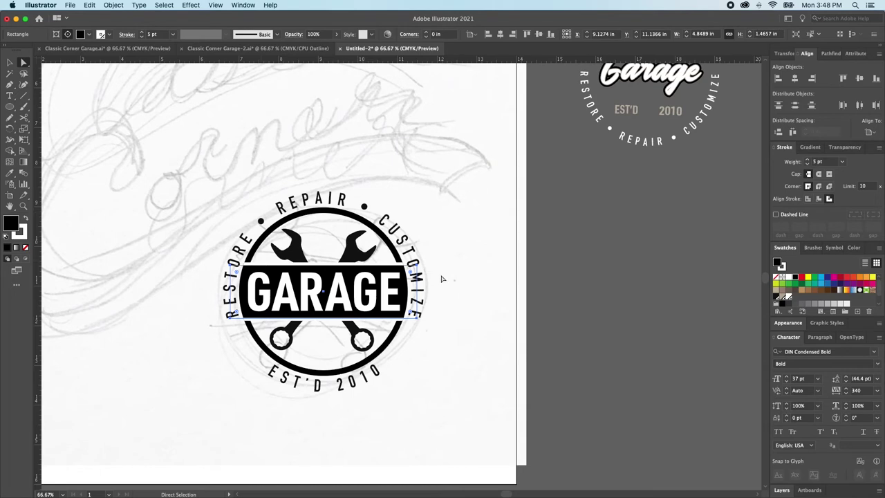
left_click(436, 279)
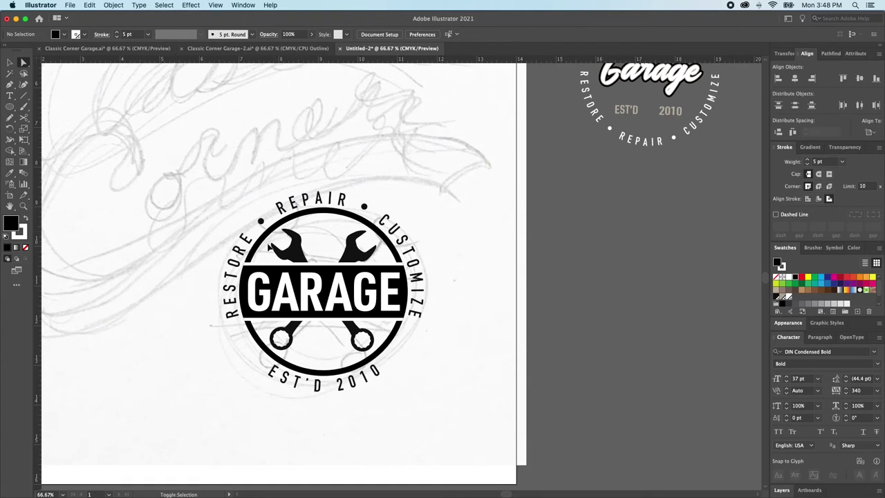
- Duplicate the black ring in place and bring the copy to the front, over the banner
left_click(256, 256, "alt")
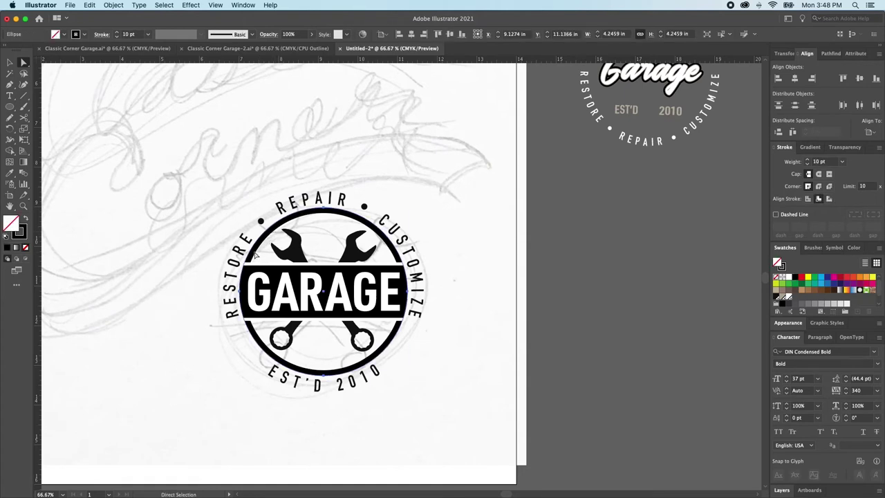
key("super+shift+bracketright")
key("super+shift+a")
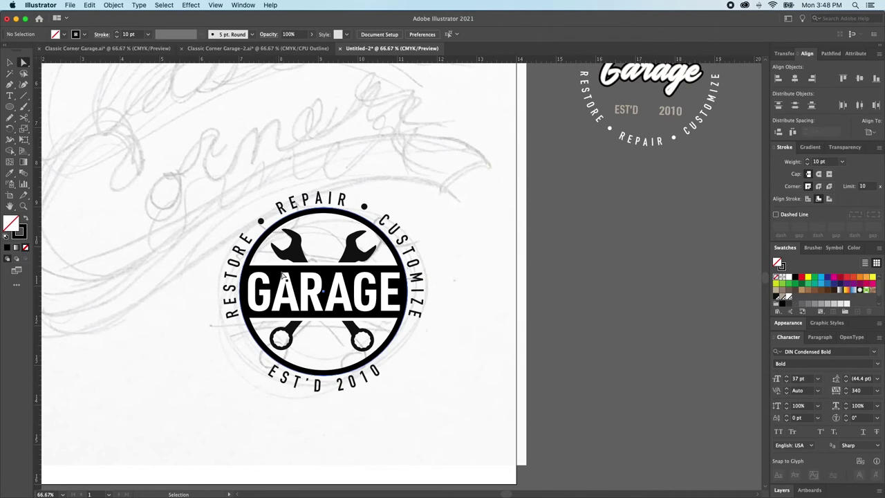
- Thin the front ring copy to a 4 pt stroke so it only closes the outer edge at the banner's gaps
key("a")
left_click(283, 275)
left_click(807, 165)
left_click(808, 165)
left_click(807, 164)
left_click(807, 164)
left_click(807, 165)
left_click(807, 165)
left_click(675, 203)
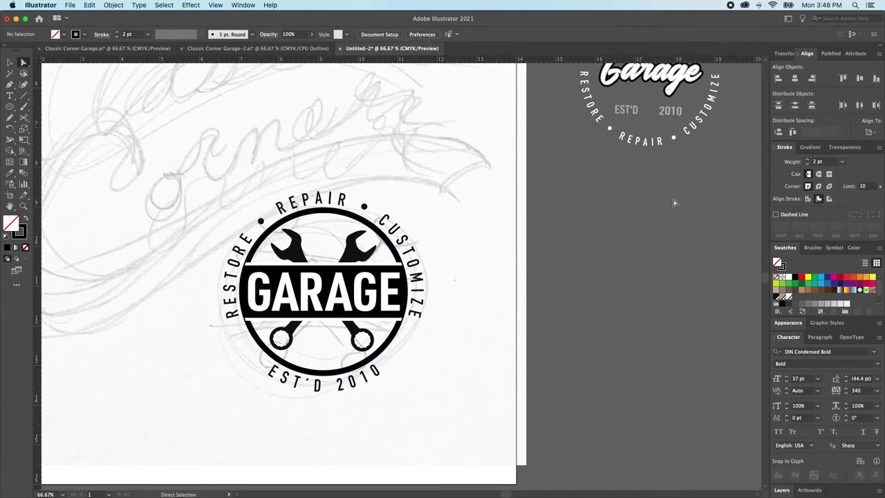
key("super+z")
key("super+z")
left_click(675, 201)
- Ungroup the crossed wrenches and align the two to each other's vertical and horizontal centres
left_click(341, 257, "super")
key("v")
left_click(410, 272)
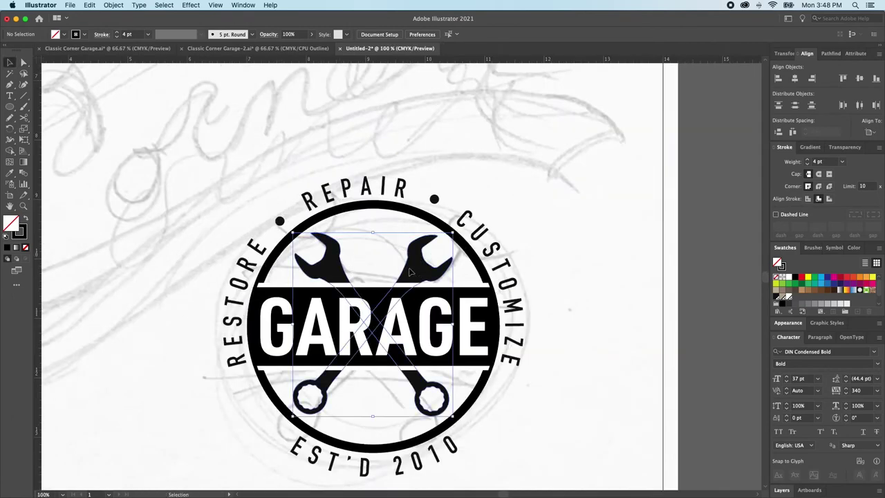
left_click(410, 272, "super")
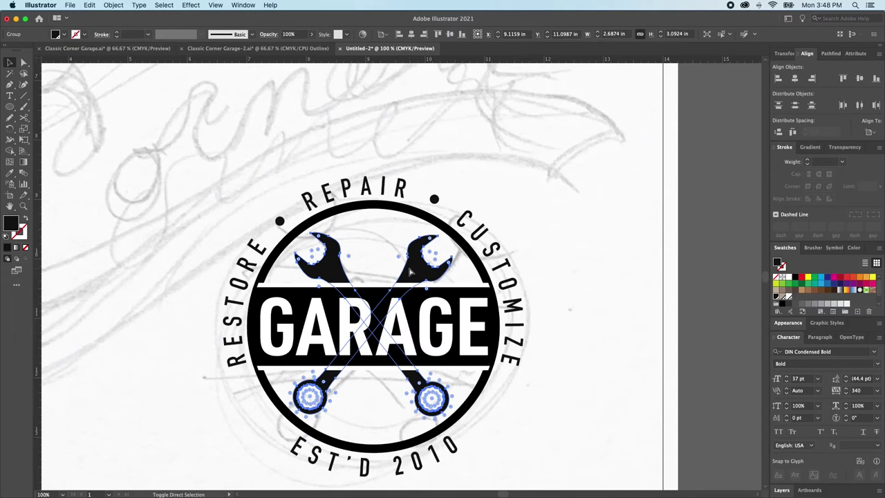
key("super+8")
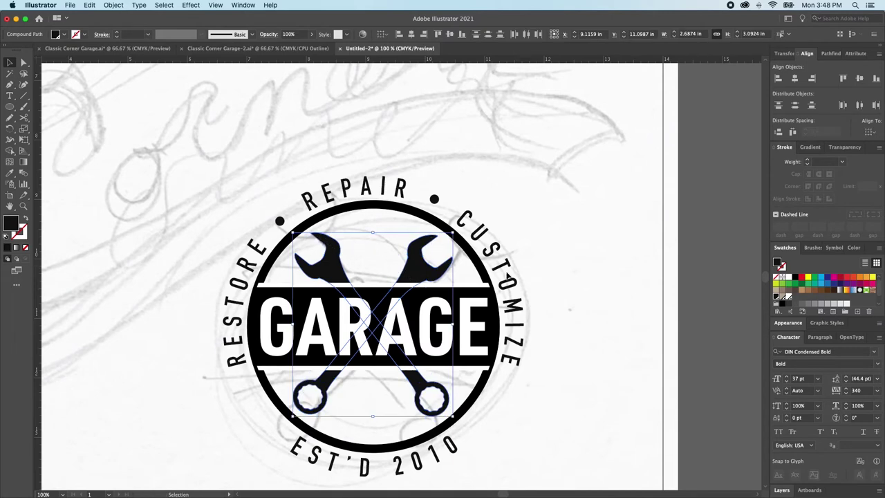
left_click(860, 78)
left_click(795, 79)
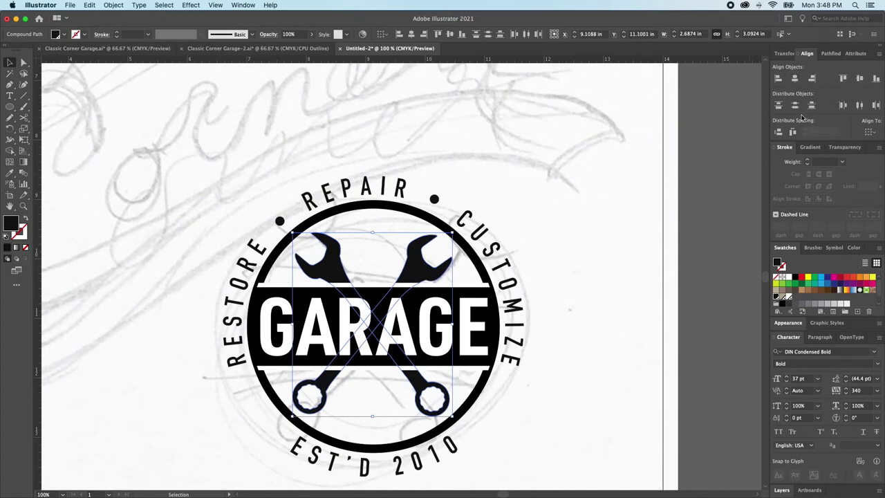
key("super+shift+a")
- Delete the wrench whose open jaw points to the upper right of the badge
left_click(421, 271)
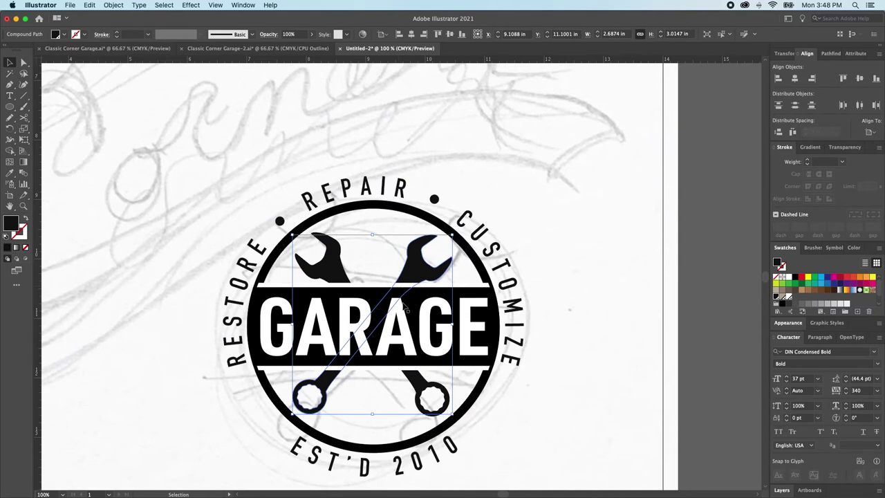
left_click(336, 272, "shift")
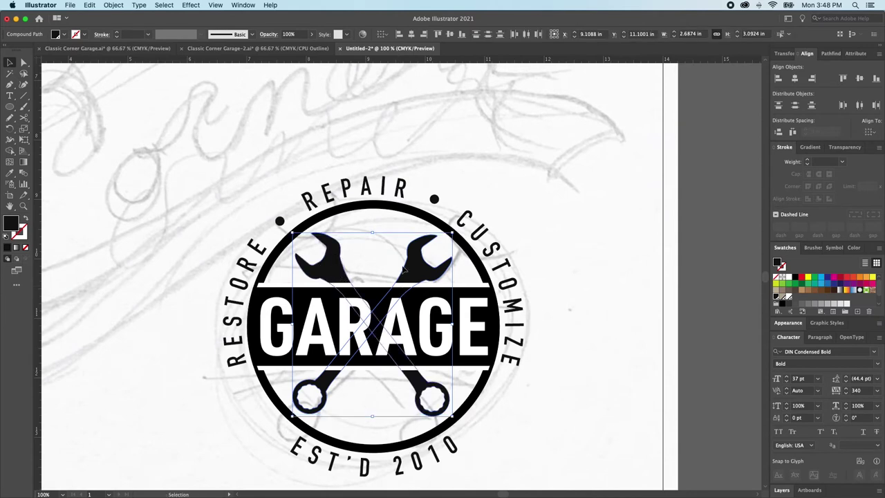
left_click(335, 270, "shift")
key("Delete")
- Rotate the remaining wrench slightly steeper and scale it up proportionally from its centre to about 2.48 by 3.21 in
left_click(338, 268)
key("r")
left_click_drag(488, 368, 511, 415)
key("v")
left_click_drag(373, 421, 373, 420)
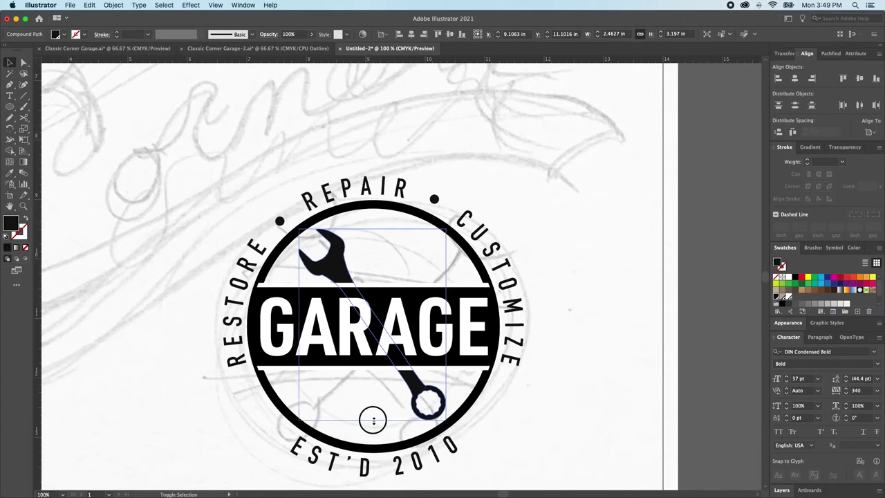
left_click(337, 342)
key("a")
left_click(337, 343)
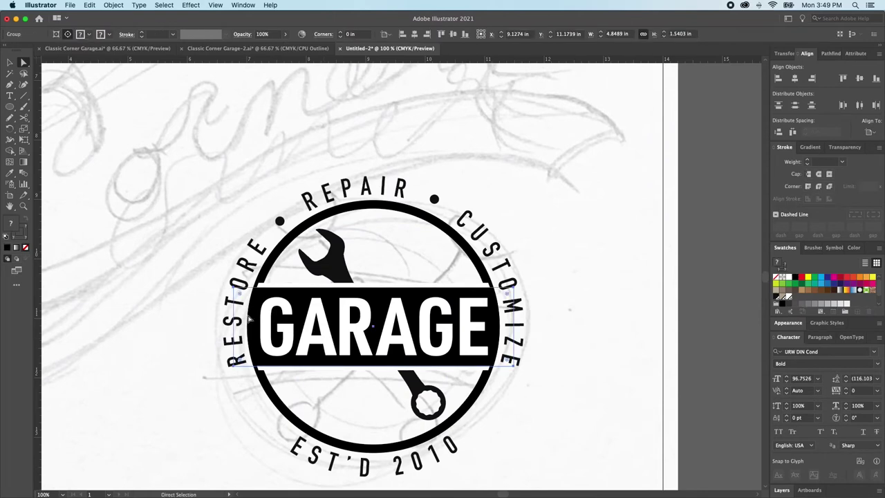
key("shift+super+a")
key("super+a")
key("shift+super+a")
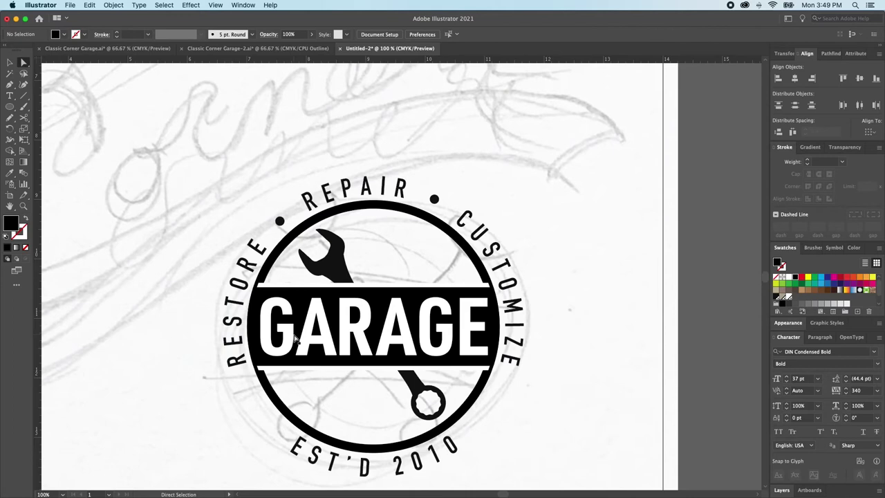
key("t")
left_click(297, 339)
type("a")
key("BackSpace")
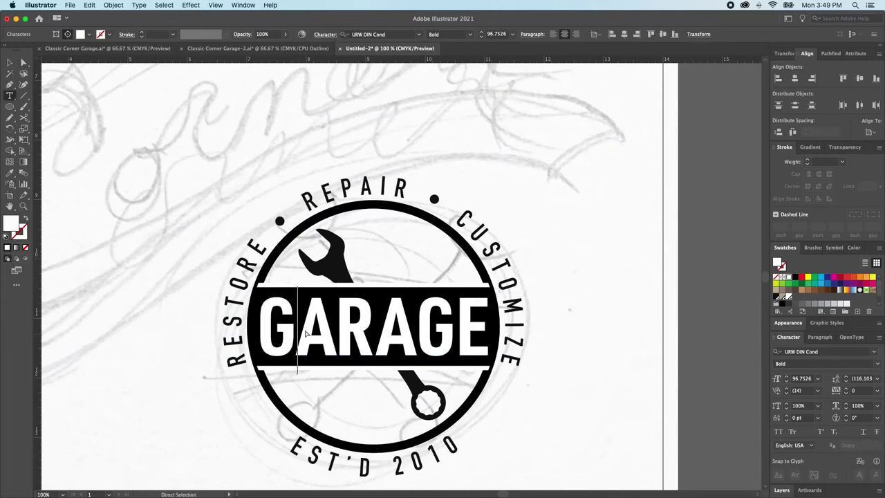
- Nudge the GARAGE banner and its lettering down together by about 0.05 in
key("a")
left_click(313, 332, "alt")
left_click(313, 333, "alt")
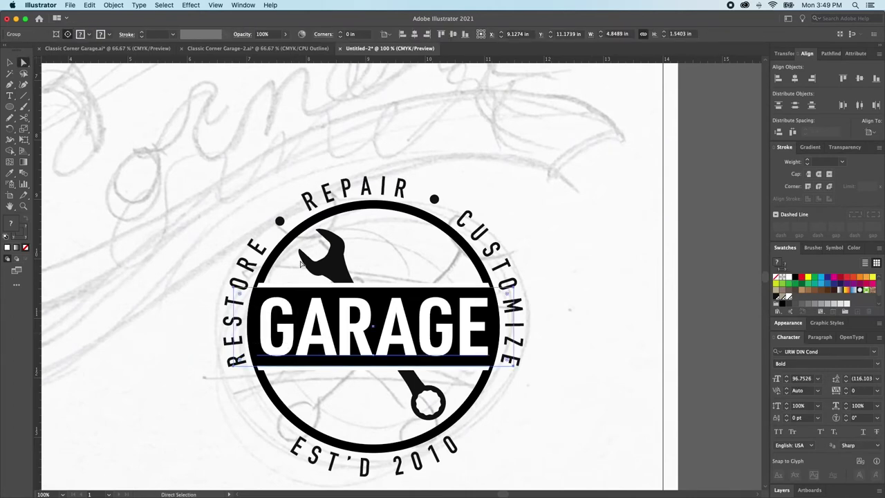
key("Down")
key("Down")
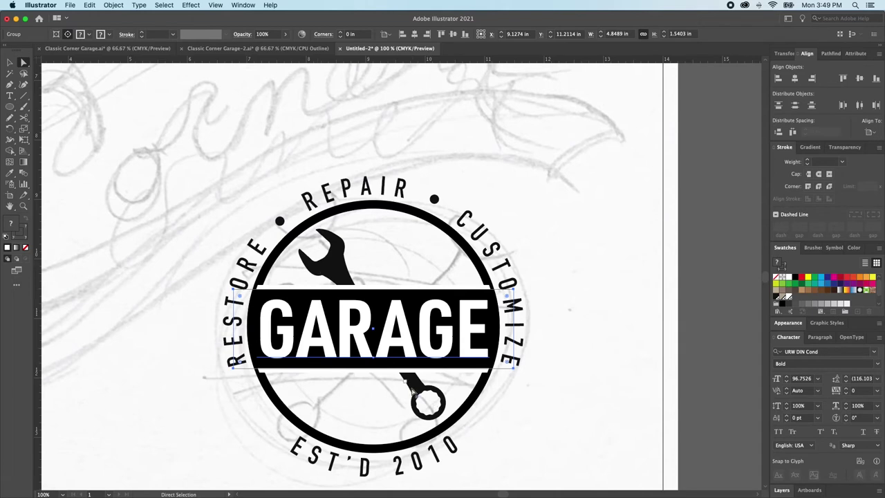
key("Down")
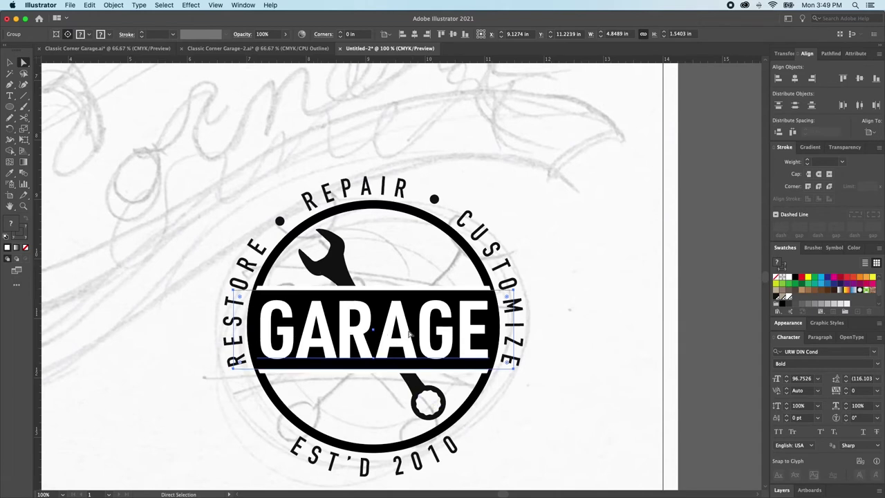
- Reflect a copy of the wrench across the vertical axis to form a symmetrical crossed pair
key("v")
left_click(359, 279)
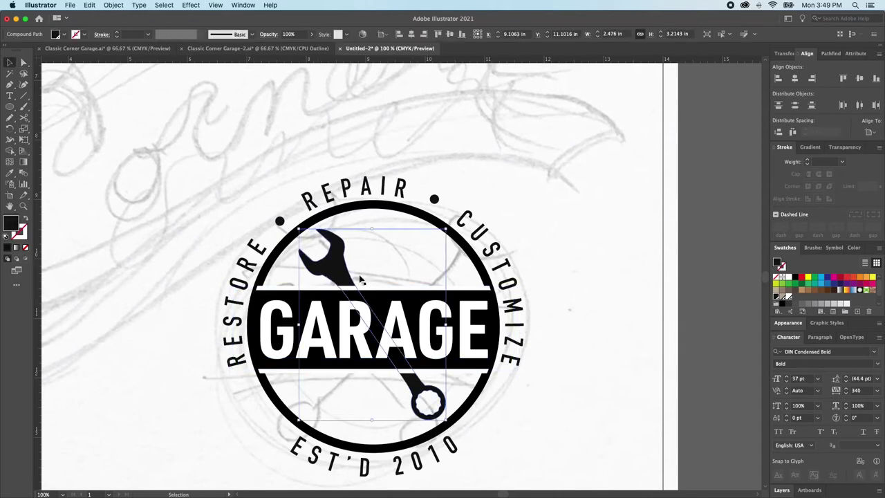
key("a")
key("v")
key("a")
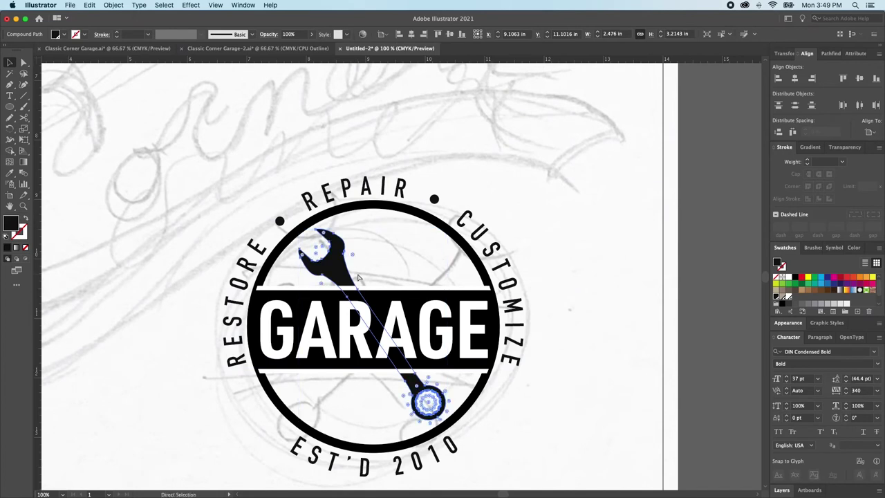
key("v")
key("o")
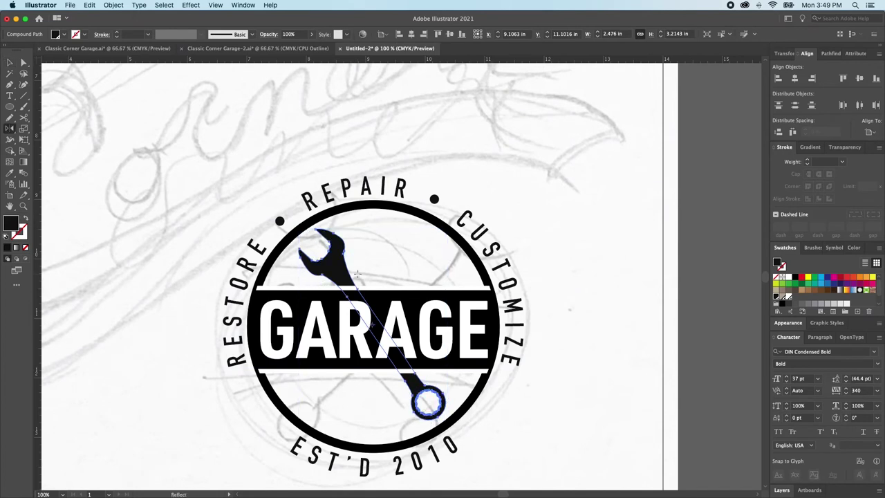
key("Return")
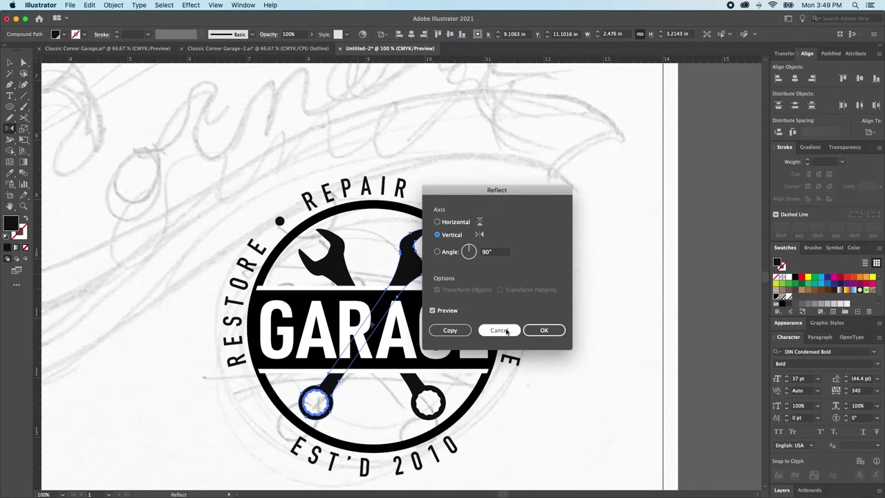
left_click(550, 330)
- Group the two crossed wrenches into a single object inside the GARAGE badge
key("v")
key("super+shift+a")
left_click(432, 259)
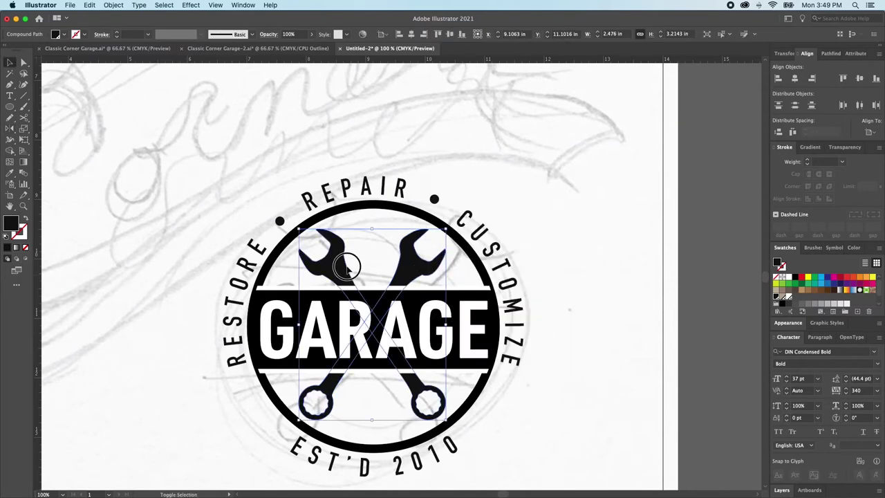
key("a")
key("v")
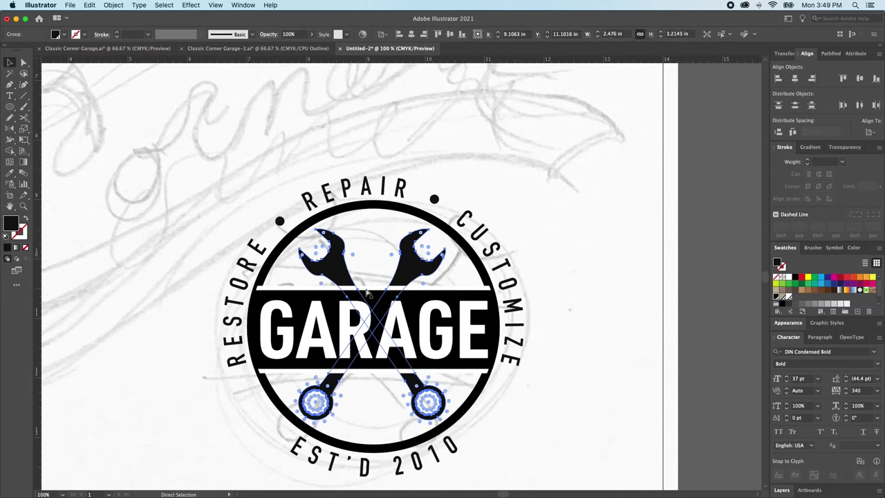
key("shift+super+a")
scroll(467, 357, "down", 2)
scroll(468, 357, "right", 2)
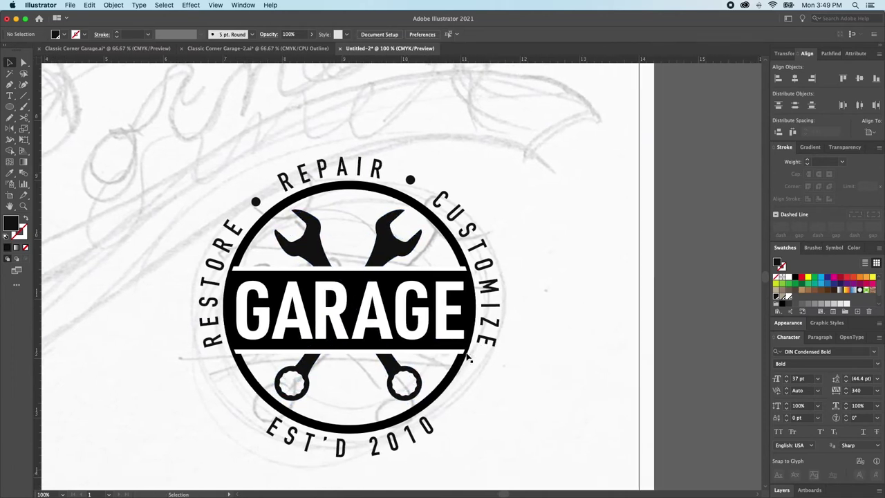
key("super+minus")
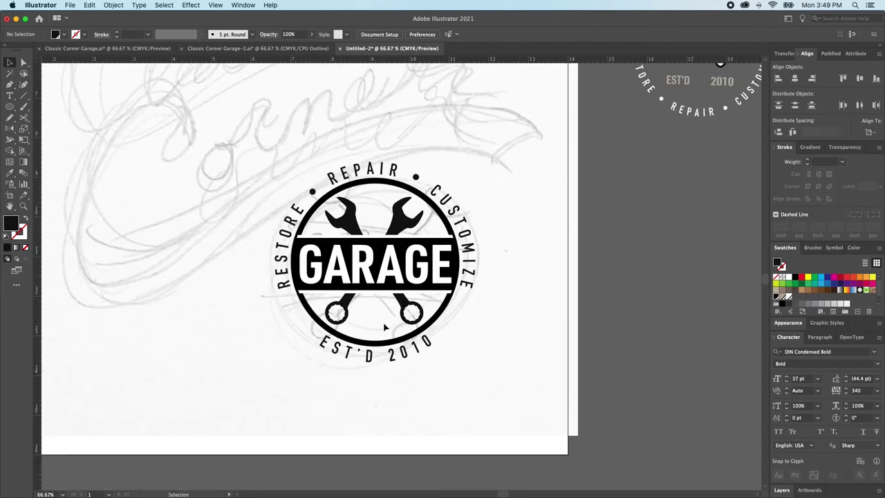
- Set the font size of both curved texts, EST'D 2010 and RESTORE • REPAIR • CUSTOMIZE, to 36 pt
left_click_drag(455, 314, 450, 330)
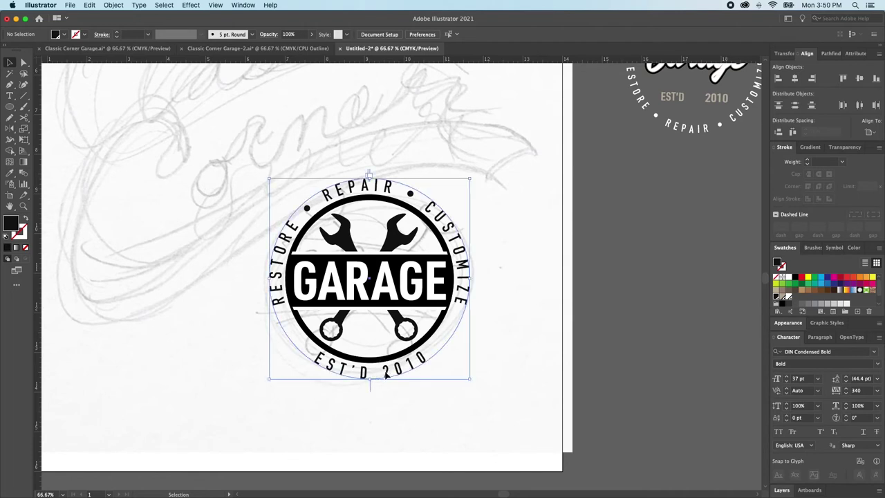
left_click(329, 364)
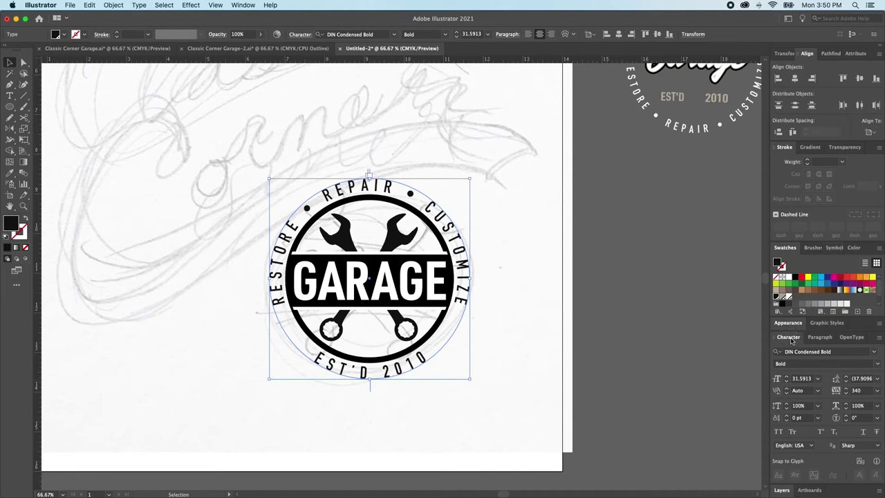
left_click(788, 376)
left_click(787, 376)
left_click(787, 376)
left_click(457, 237, "shift")
left_click(786, 377)
left_click(786, 377)
left_click(585, 325)
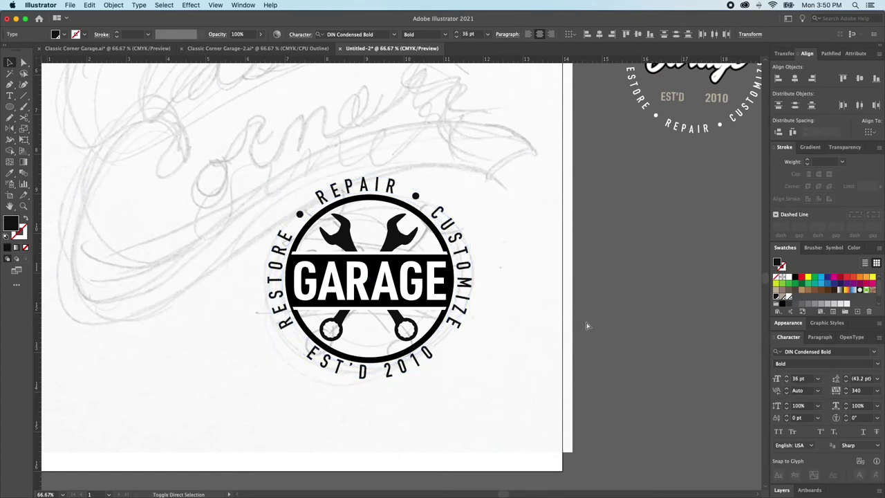
- Enlarge the EST'D 2010 text circle slightly, and restore its lettering to 36 pt by sampling the upper curved text with the Eyedropper
left_click(401, 370)
left_click_drag(370, 380, 370, 382)
key("i")
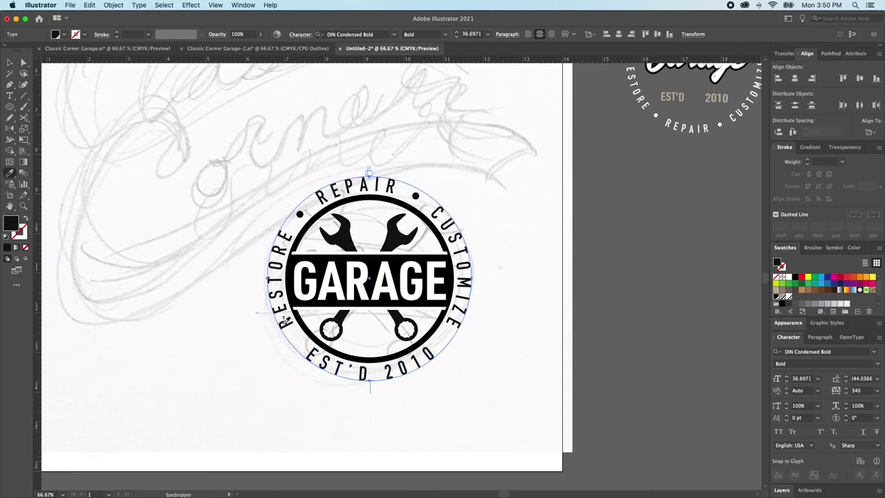
left_click(324, 366)
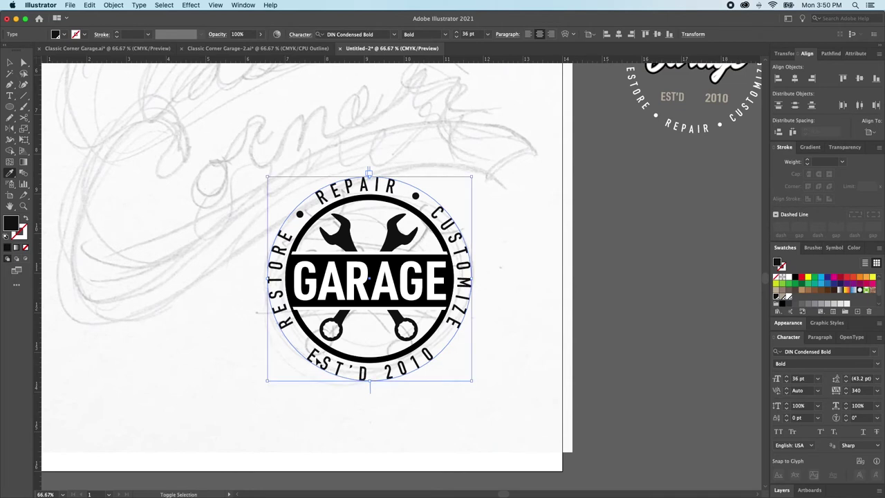
key("super+shift+a")
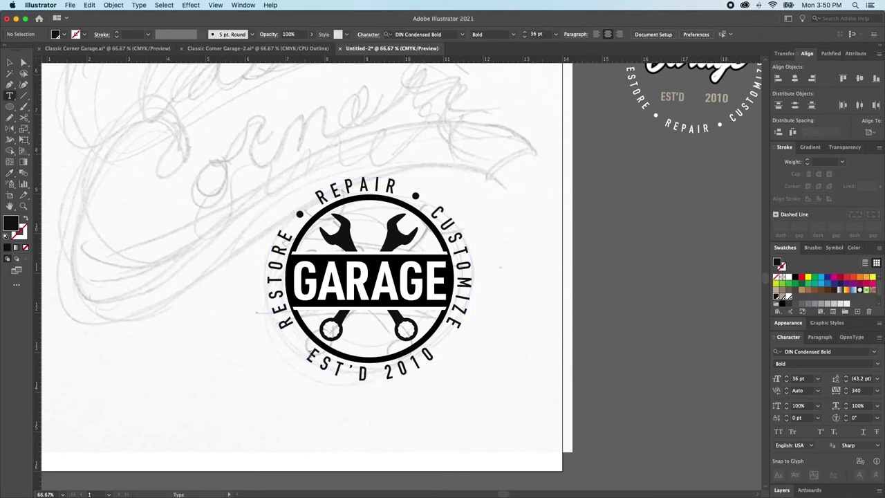
- Add a bullet • before and after EST'D 2010 on its curved path to separate it from RESTORE and CUSTOMIZE
key("t")
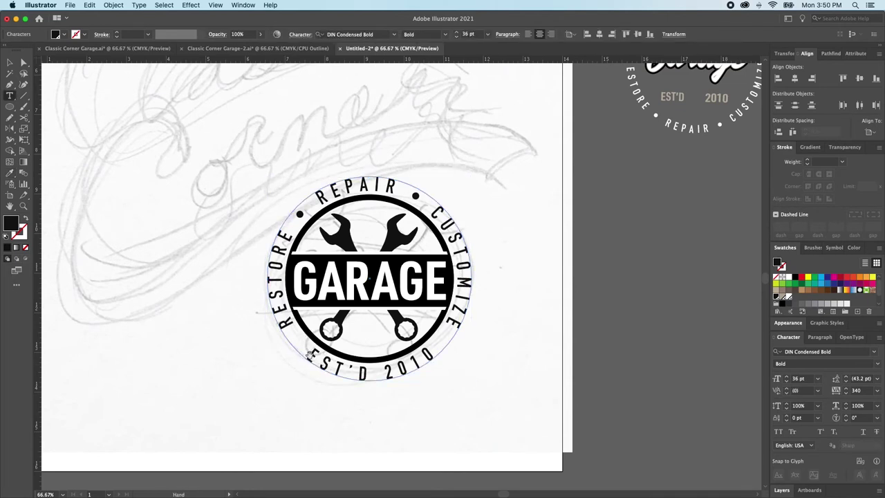
left_click(309, 352)
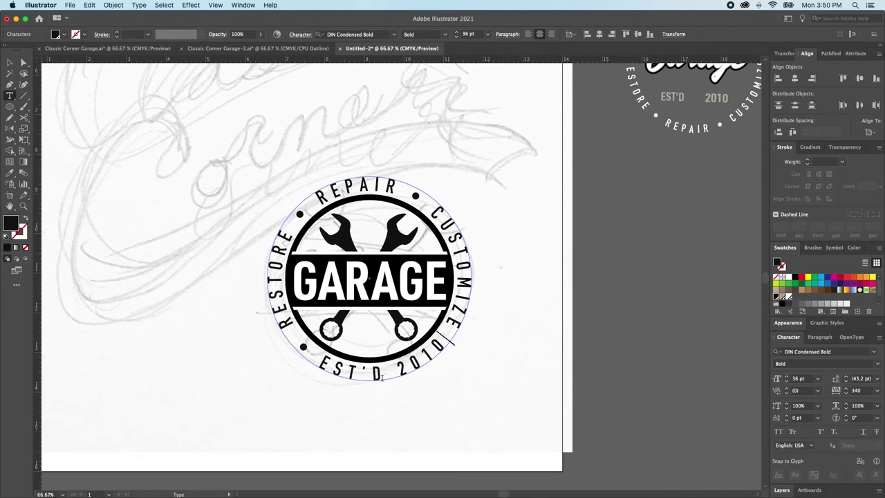
type("•")
key("Escape")
key("super+shift+a")
key("a")
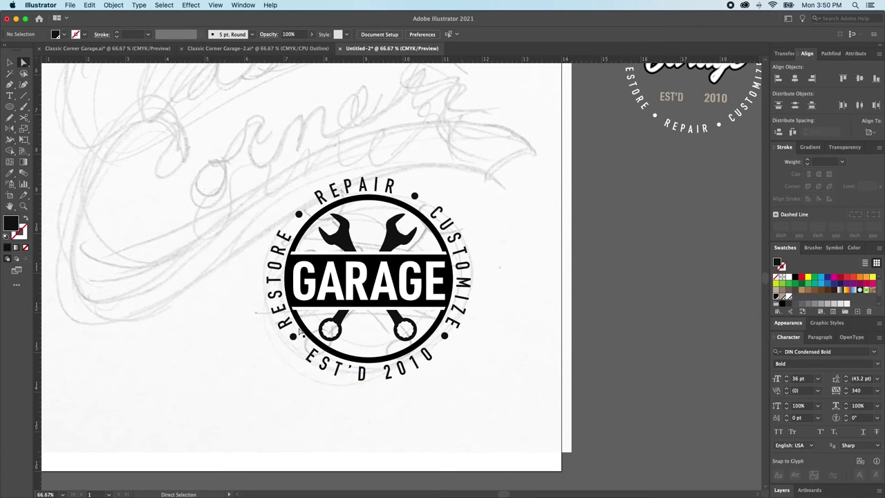
- Reduce the font size of both curved texts around the badge to 35 pt
left_click(463, 278)
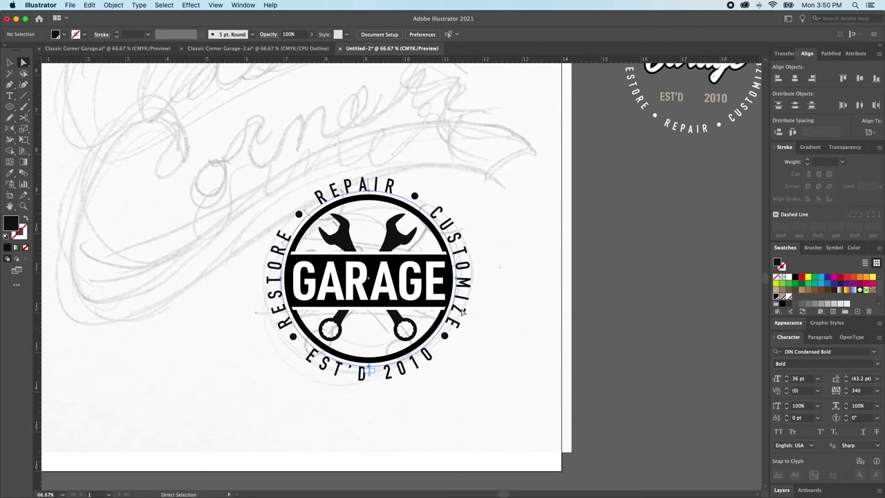
left_click(787, 382)
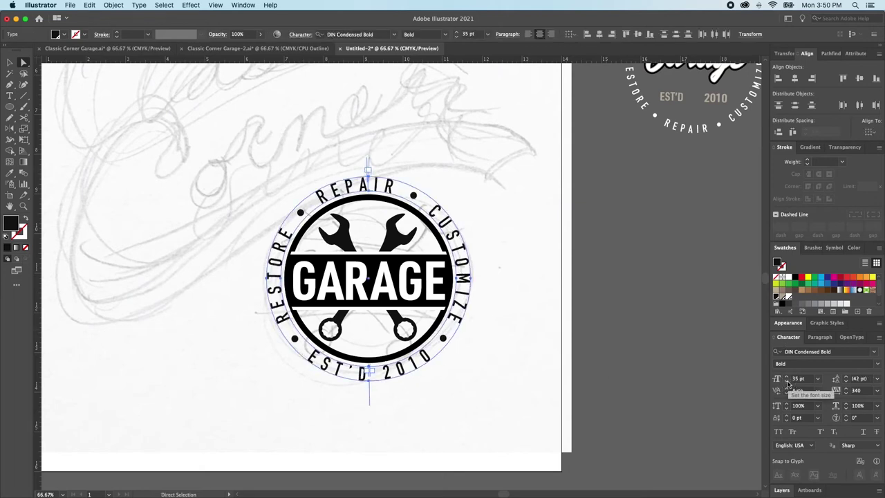
left_click(607, 365)
- Shrink the EST'D 2010 text circle slightly around its centre, and match its lettering to the upper curved text's 35 pt with the Eyedropper
left_click(391, 376)
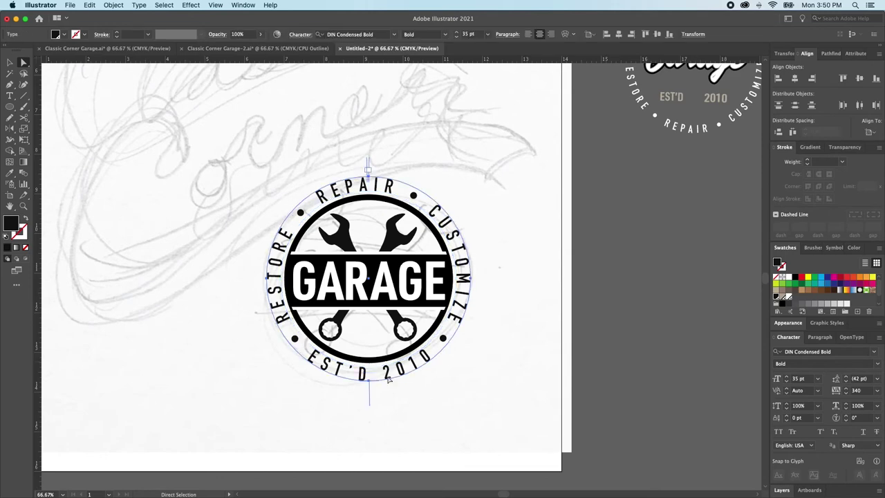
key("v")
key("super+1")
scroll(398, 353, "right", 5)
scroll(397, 353, "up", 3)
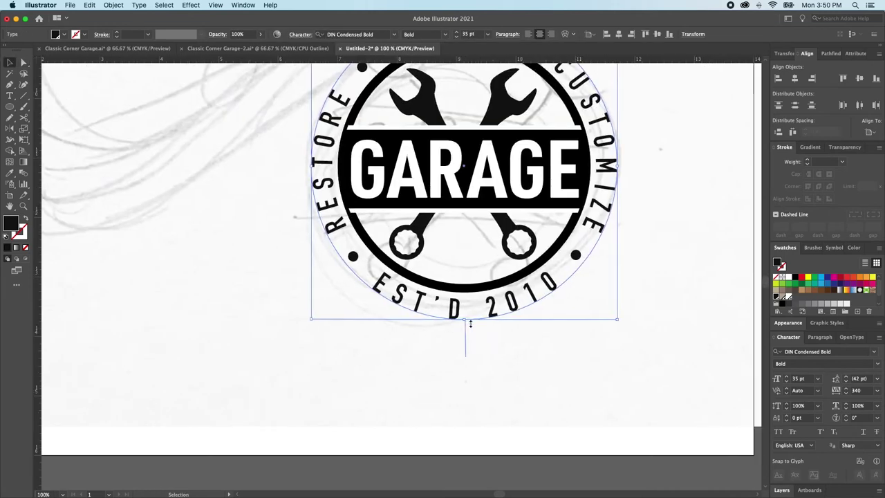
mouse_move(405, 357)
left_mouse_down()
mouse_move(406, 376)
mouse_move(407, 360)
left_mouse_up()
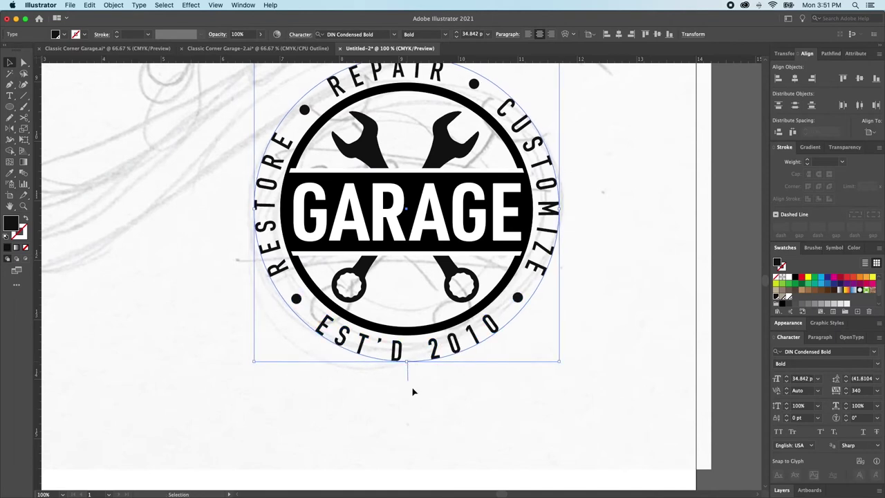
key("i")
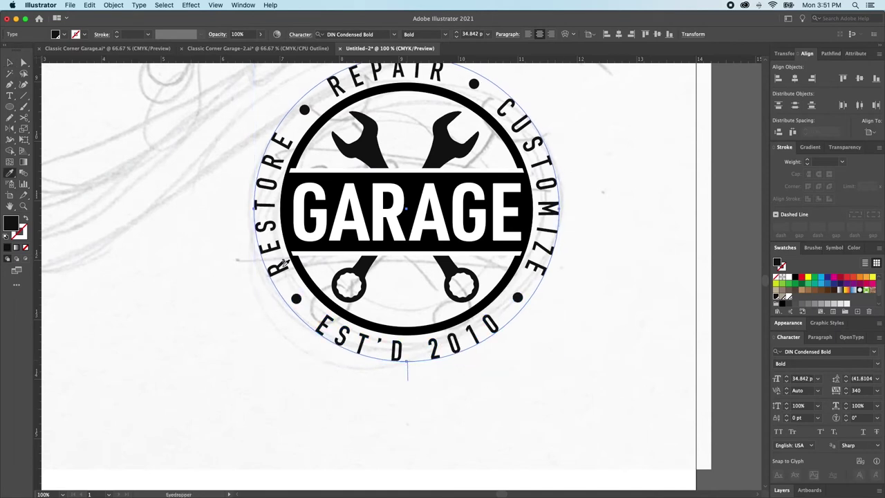
left_click(269, 247)
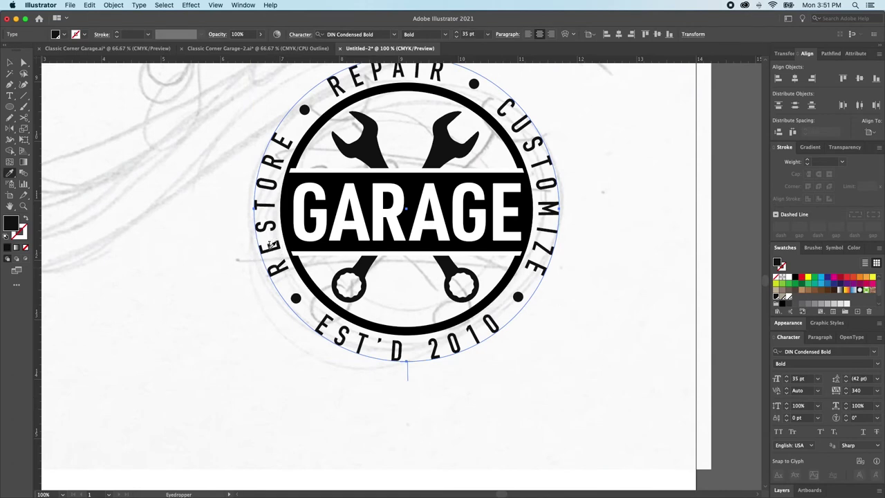
key("super+shift+a")
key("v")
key("super+=")
key("super+0")
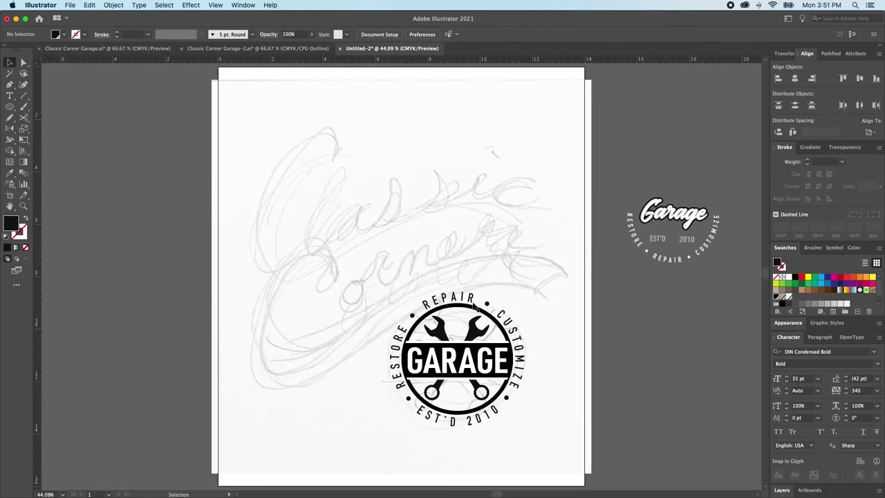
- Delete the invisible rectangle without fill or stroke that covers the Classic Corner sketch
left_click(361, 459)
key("super+a")
scroll(361, 462, "up", 1)
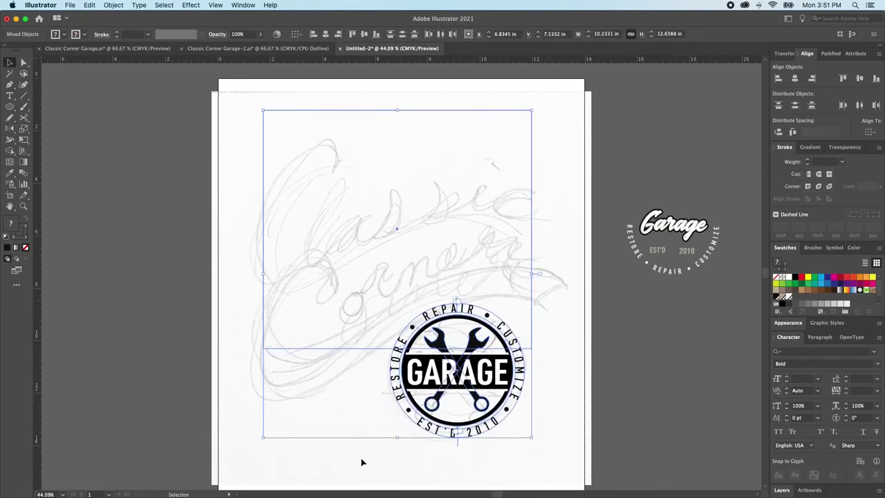
left_click(242, 257)
left_click(280, 269)
key("Delete")
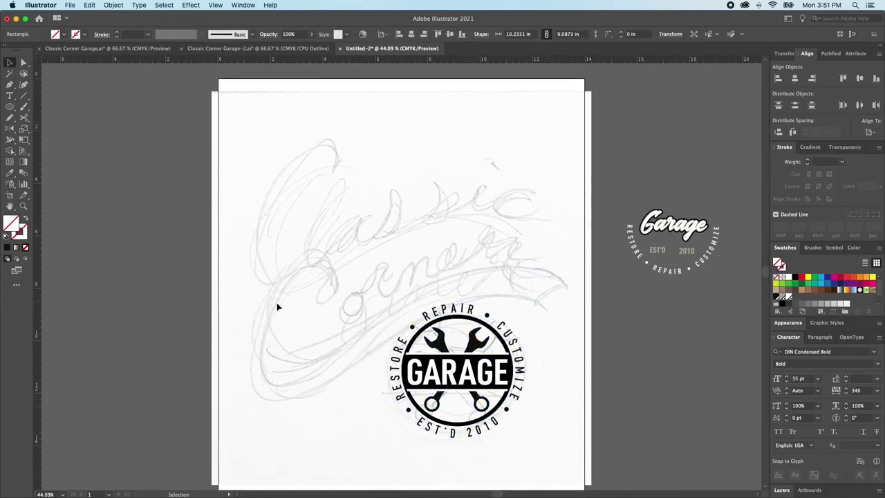
- Group all elements of the GARAGE badge and show the hidden Classic Corner lettering with its swoosh
left_click_drag(334, 296, 559, 466)
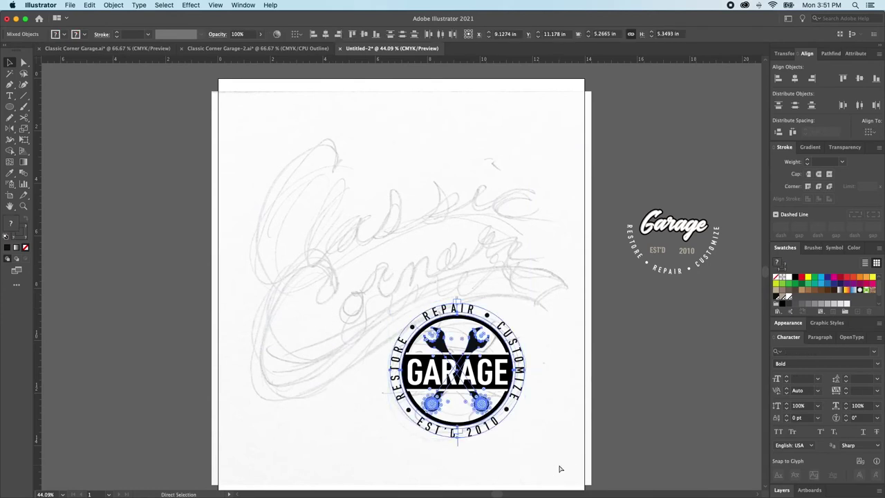
left_click(560, 468)
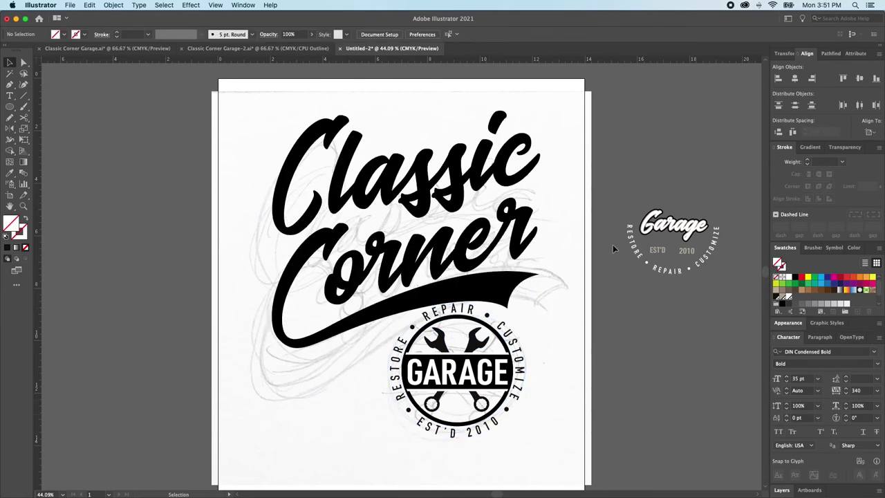
- Try moving the grouped GARAGE badge sideways off the artboard, and undo the move
left_click(458, 382)
left_click_drag(457, 363, 624, 368)
key("super+z")
key("super+shift+a")
- Toggle the visibility of Layer 1 repeatedly to compare the lettering and badge with the pencil sketch
key("b")
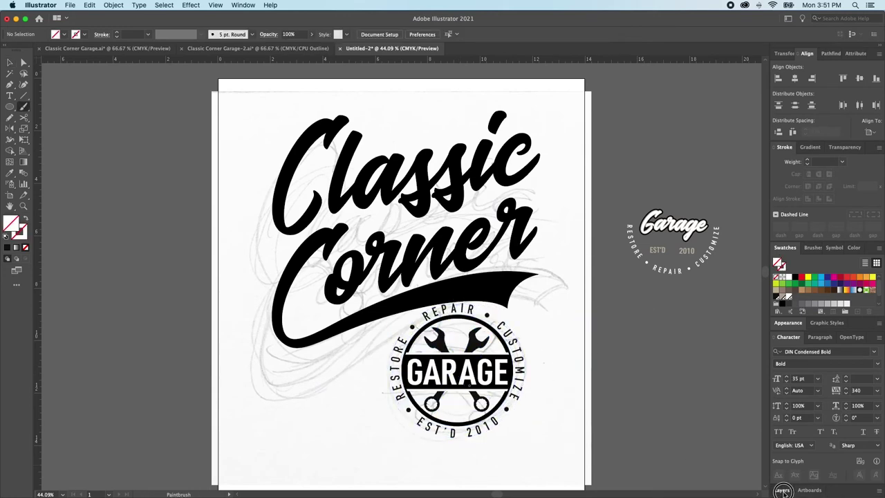
left_click(783, 490)
left_click(776, 446)
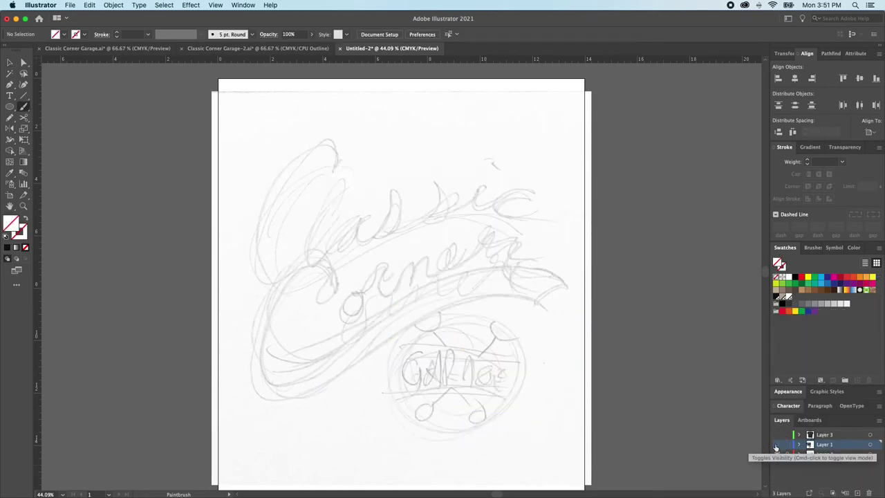
left_click(777, 446)
left_click(776, 446)
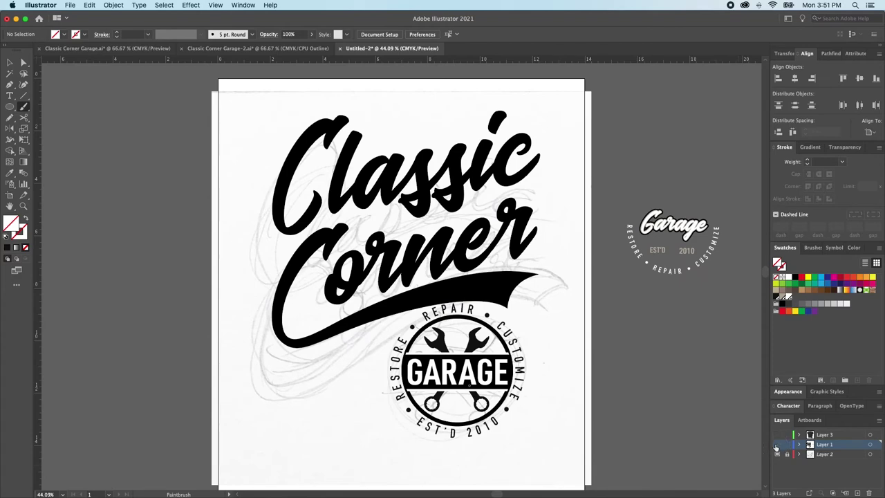
left_click(776, 446)
left_click(777, 446)
left_click(776, 446)
left_click(776, 446)
left_click(776, 446)
- Scale the GARAGE badge down to about 4.68 by 4.75 in and move it slightly closer beneath the swoosh
key("v")
left_click(468, 418)
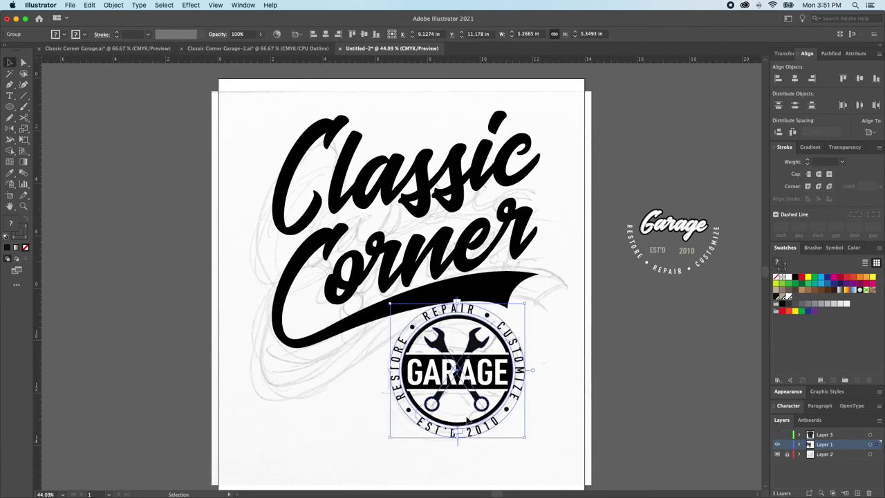
mouse_move(458, 438)
left_mouse_down()
mouse_move(451, 421)
mouse_move(462, 433)
left_mouse_up()
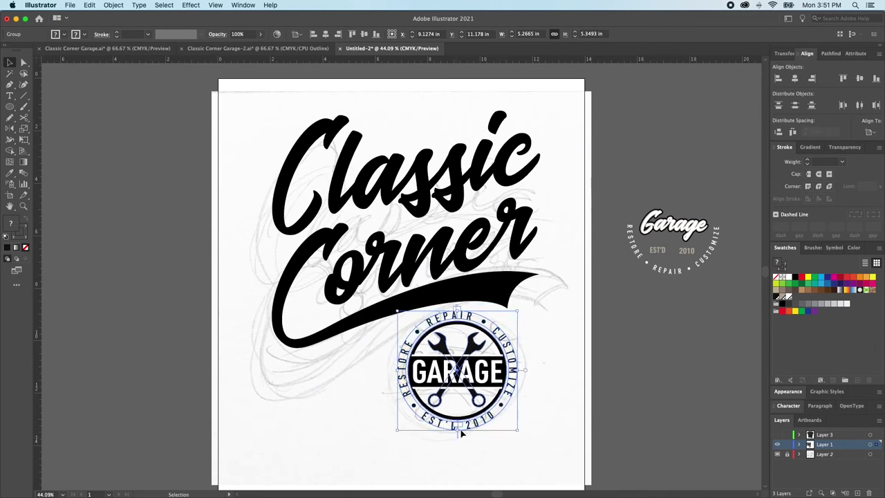
left_click_drag(477, 383, 479, 379)
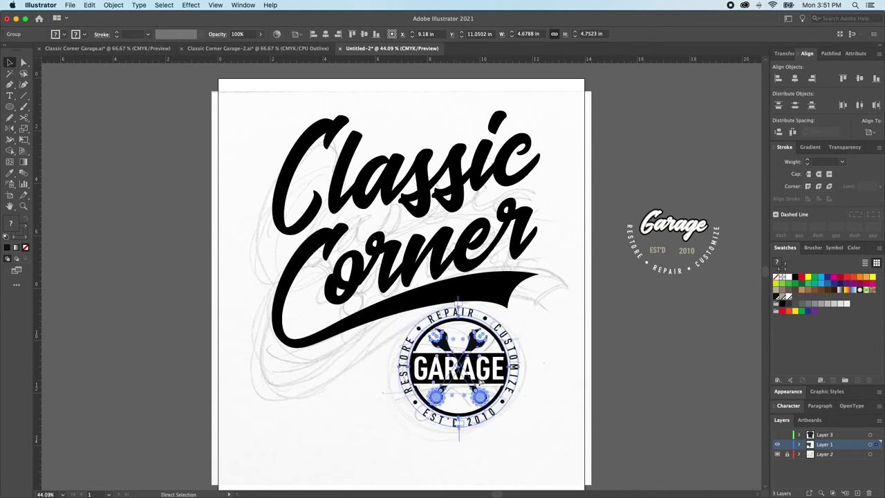
left_click(409, 280)
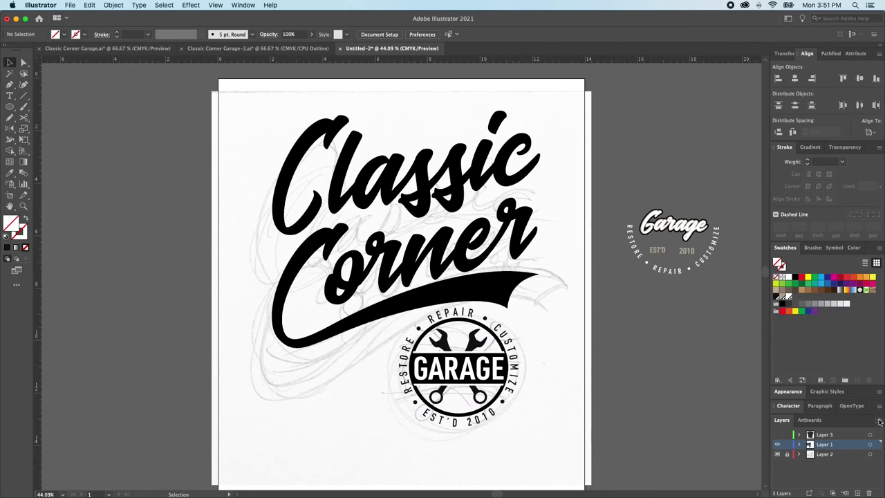
- Duplicate Layer 1 and hide the original layer as a backup
left_click(879, 420)
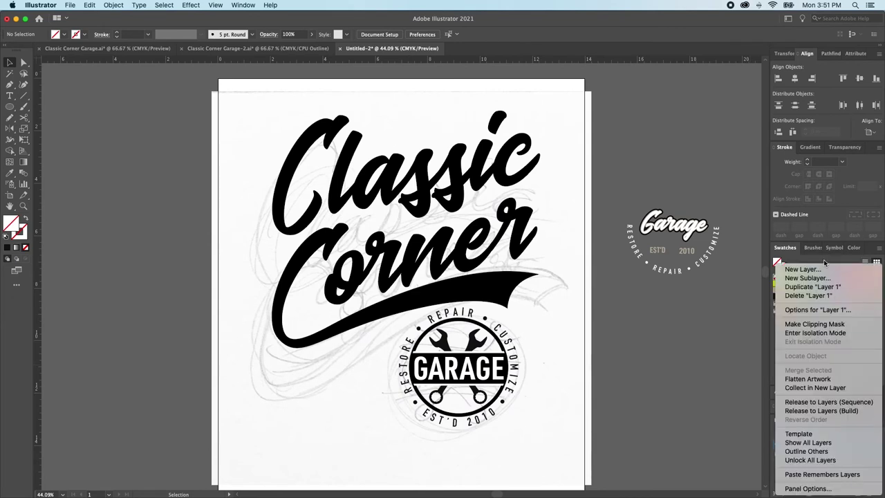
left_click(800, 287)
left_click(777, 454)
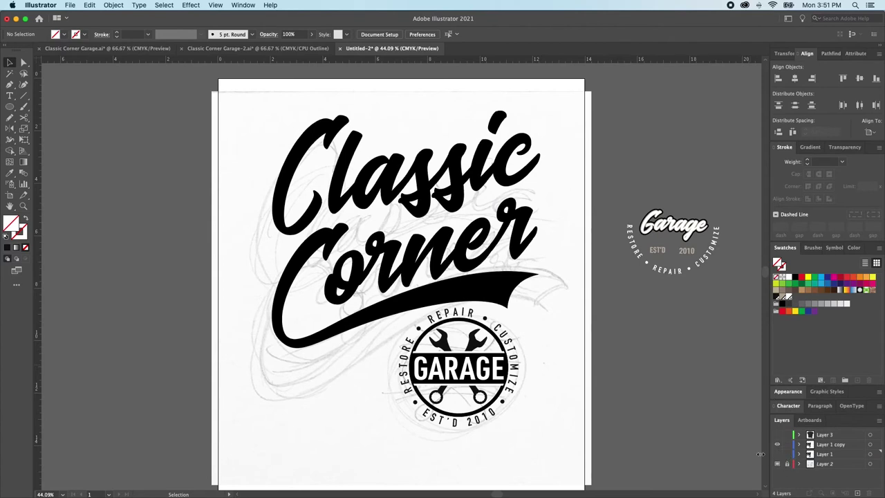
- Skew and stretch the Classic Corner lettering group with Free Transform into a steeper slant, about 12.79 by 15.09 in
left_click(359, 254)
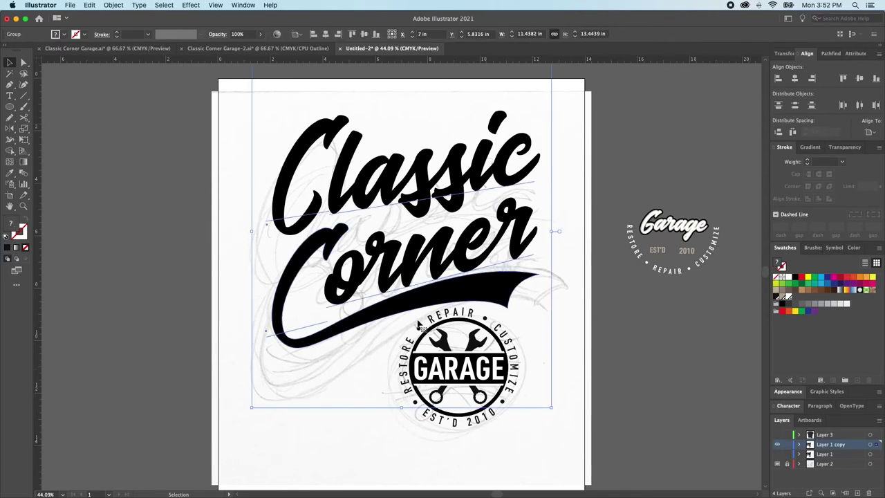
key("e")
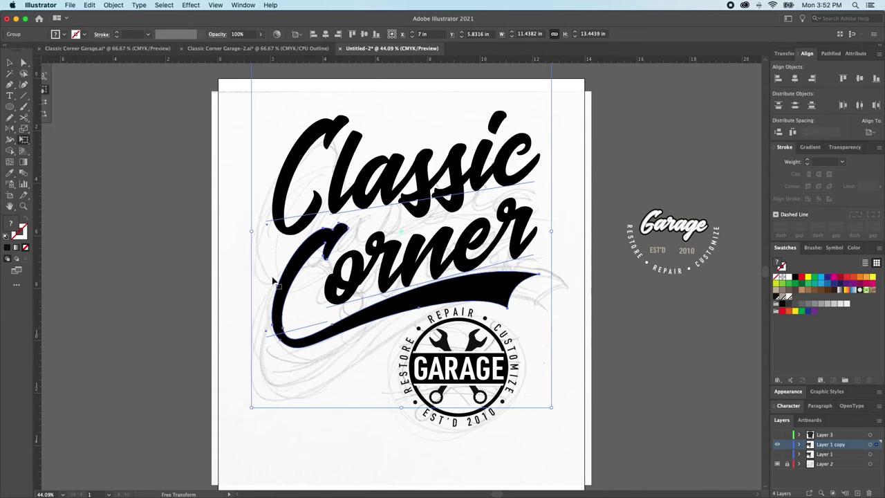
left_click_drag(251, 232, 244, 264)
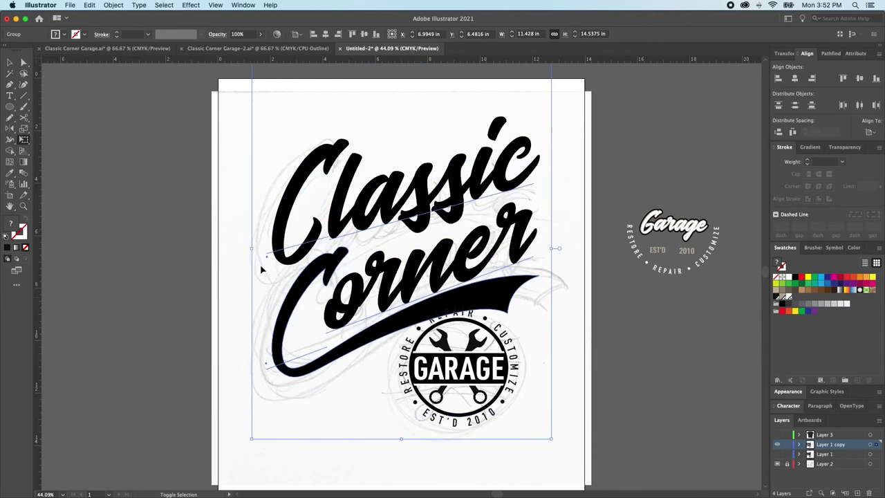
left_click_drag(251, 247, 233, 267)
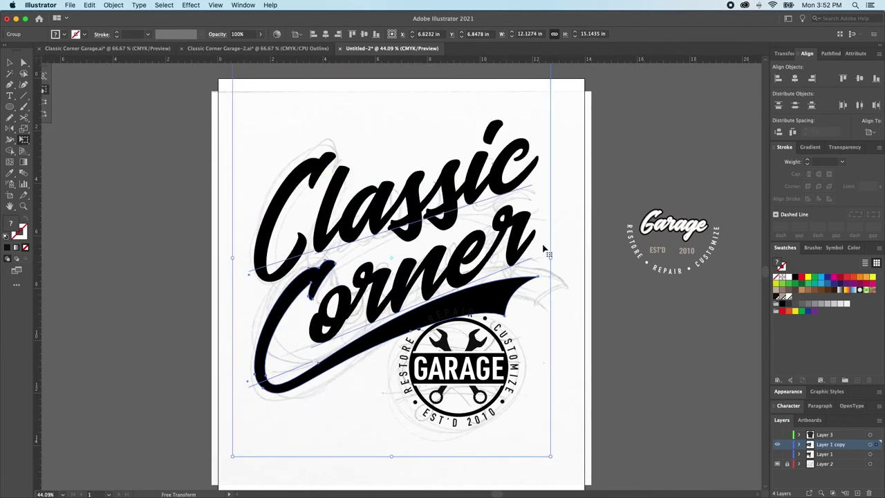
left_click_drag(550, 258, 569, 258)
key("super+shift+a")
key("v")
- Start an Arch warp effect on the Classic Corner lettering group
left_click(403, 225)
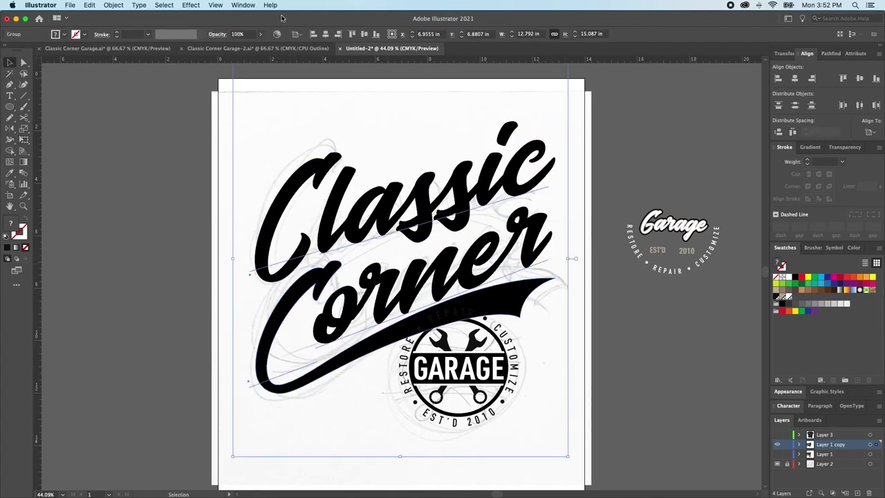
left_click(192, 6)
mouse_move(225, 142)
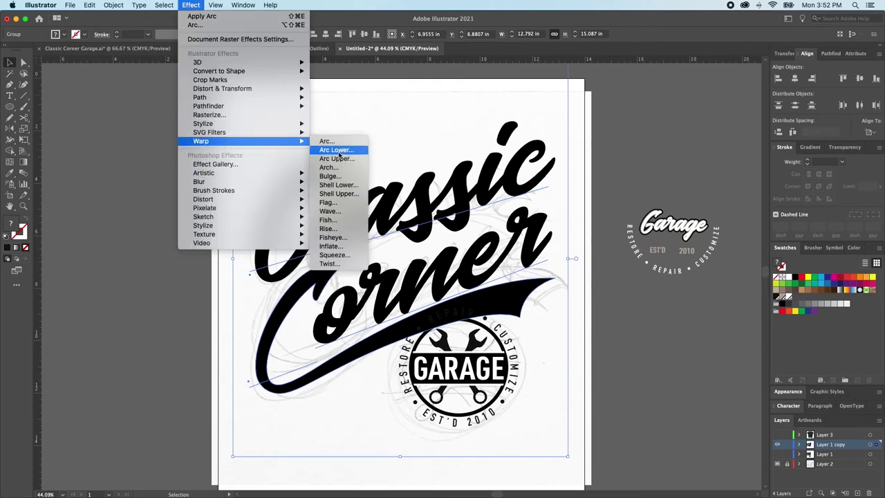
left_click(334, 168)
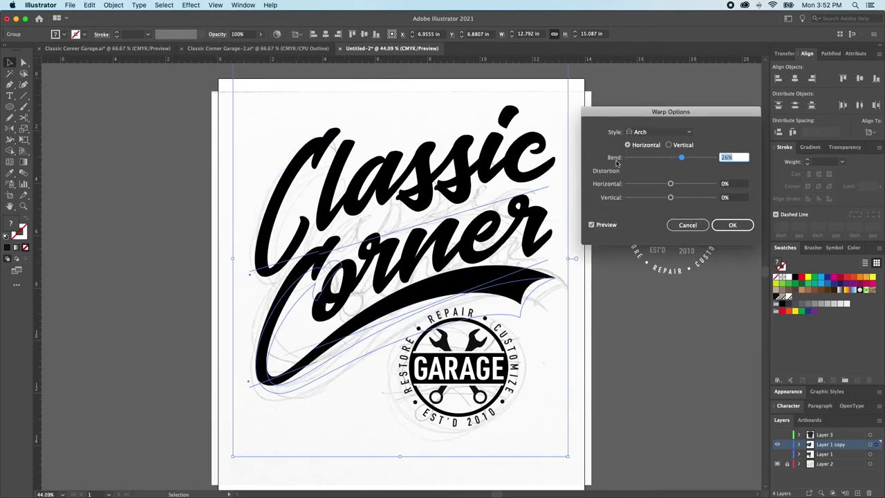
- Try the Arc warp style on the lettering and switch back to Arch
left_click(645, 132)
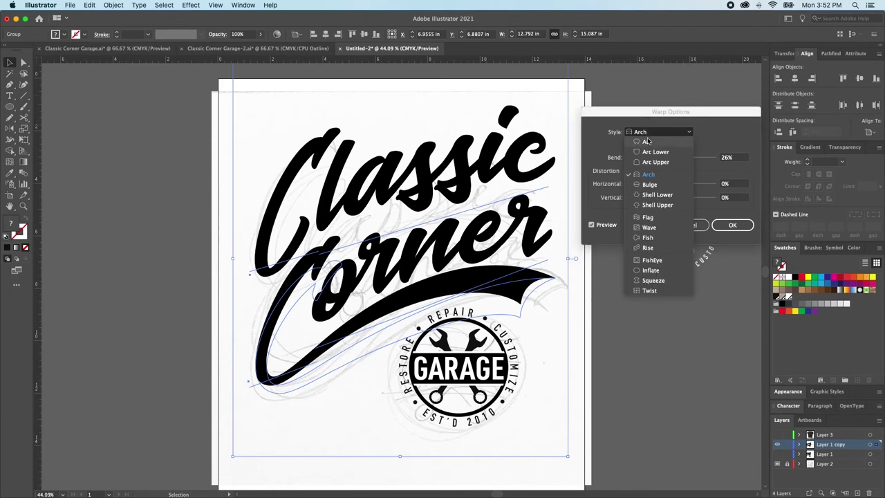
left_click(647, 141)
left_click_drag(620, 112, 739, 101)
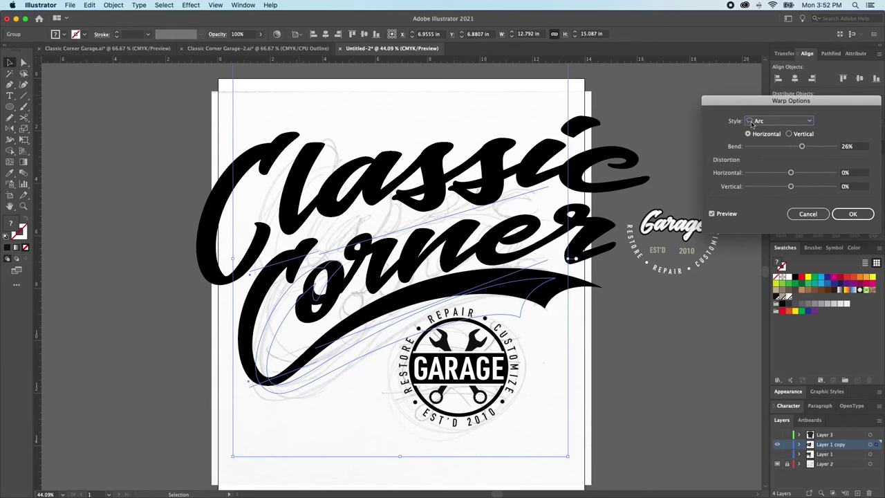
left_click(769, 123)
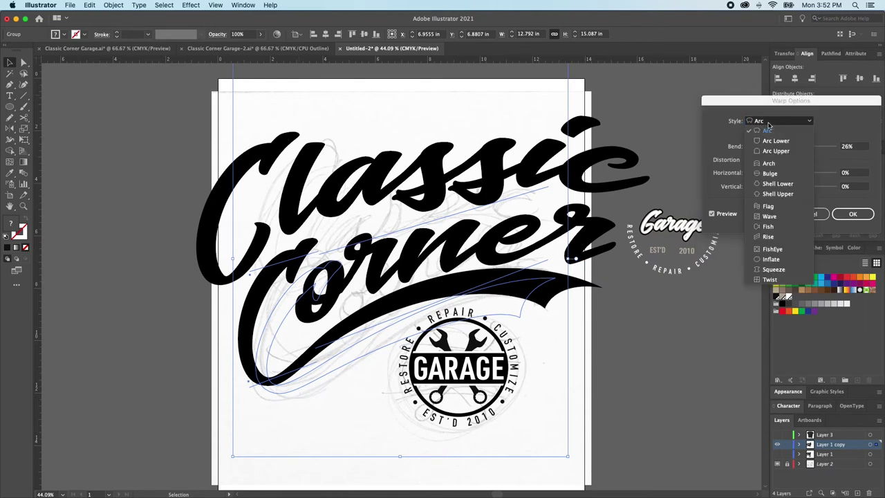
left_click(769, 164)
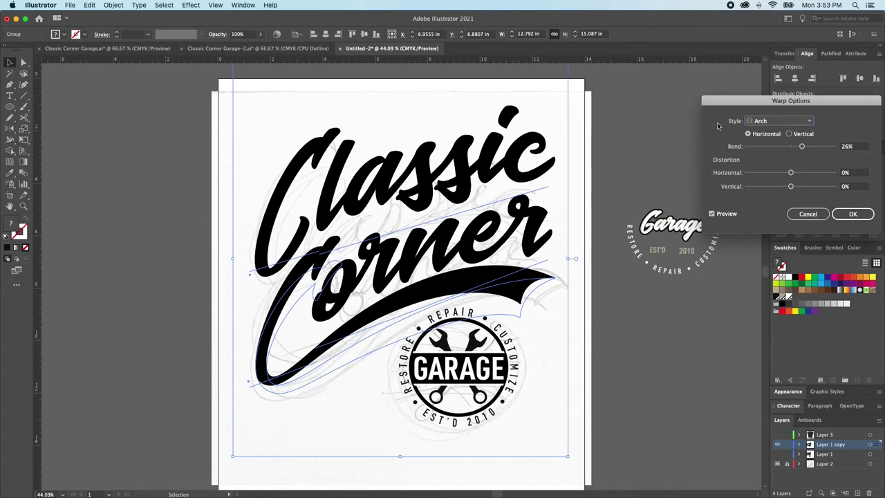
- Set the Arch warp's bend to 25% and apply it to the lettering
key("Tab")
key("Down")
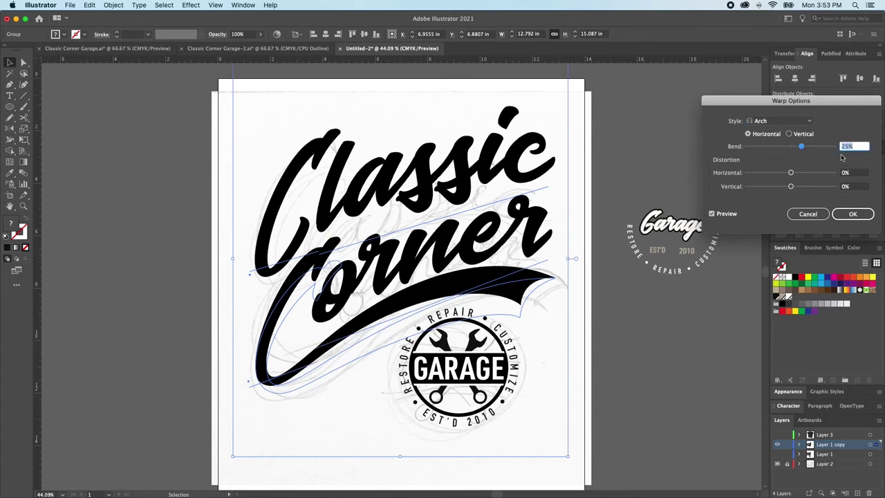
key("Return")
left_click(643, 320)
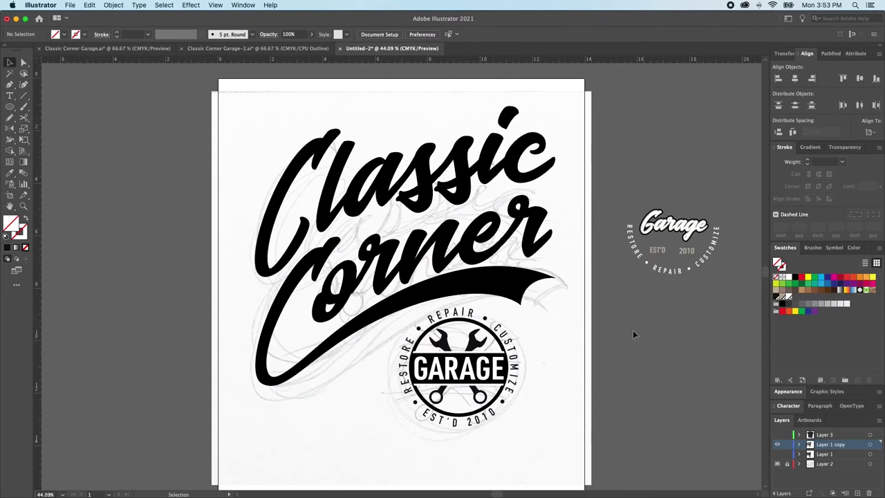
- Expand the appearance of the warped Classic Corner lettering and check its anchor points
left_click(525, 301)
left_click(113, 5)
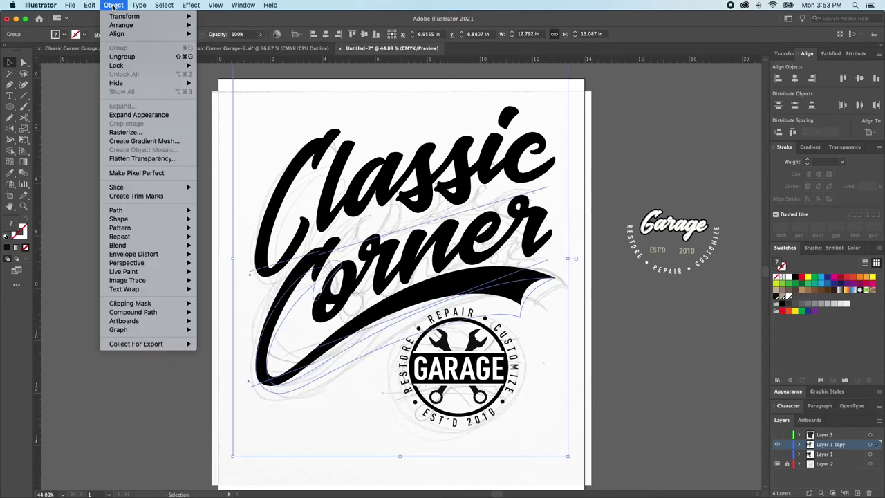
left_click(143, 115)
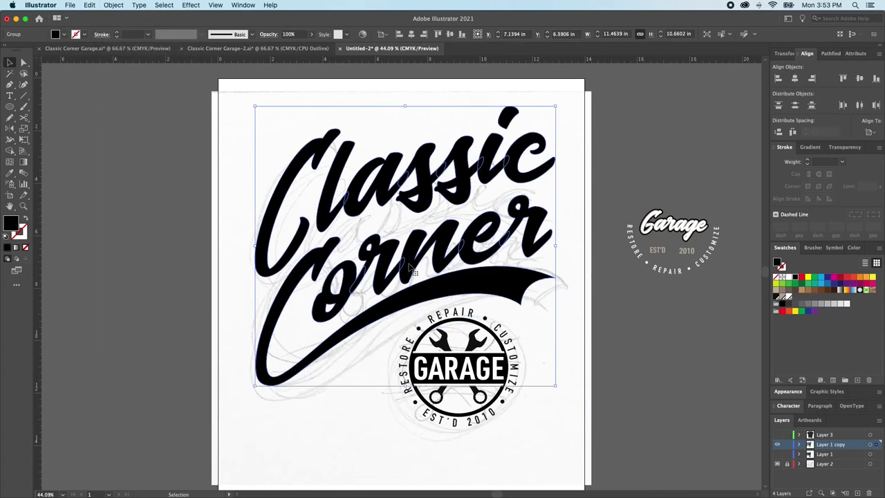
left_click(173, 224)
left_click(270, 263)
key("a")
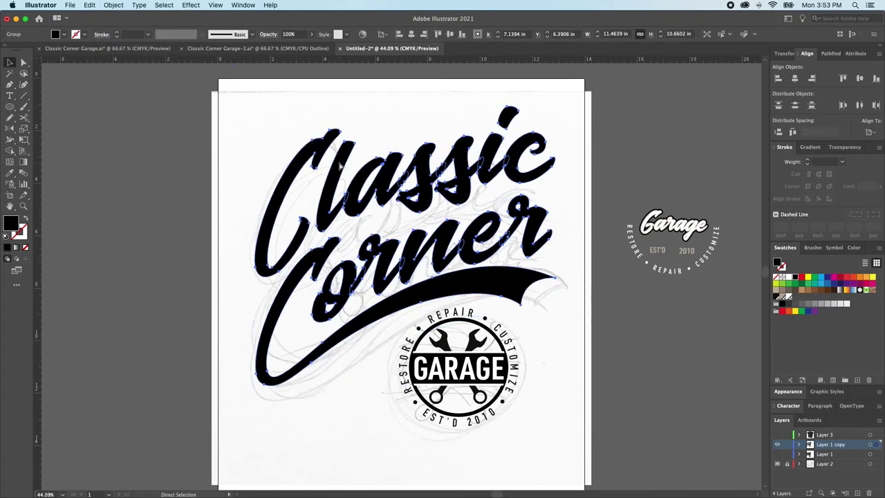
key("v")
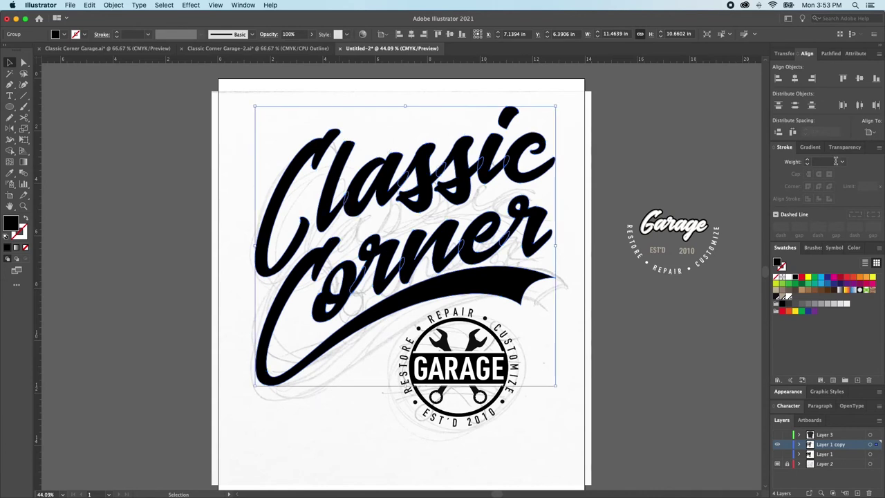
left_click(827, 54)
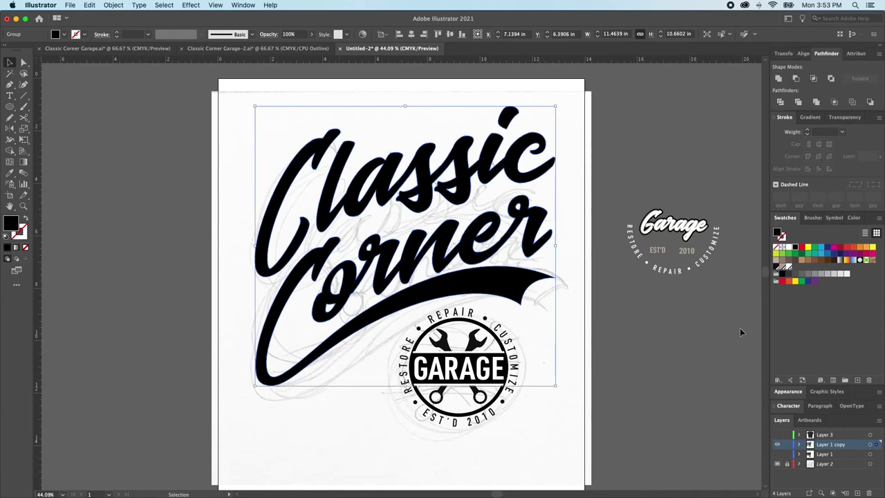
left_click(685, 379)
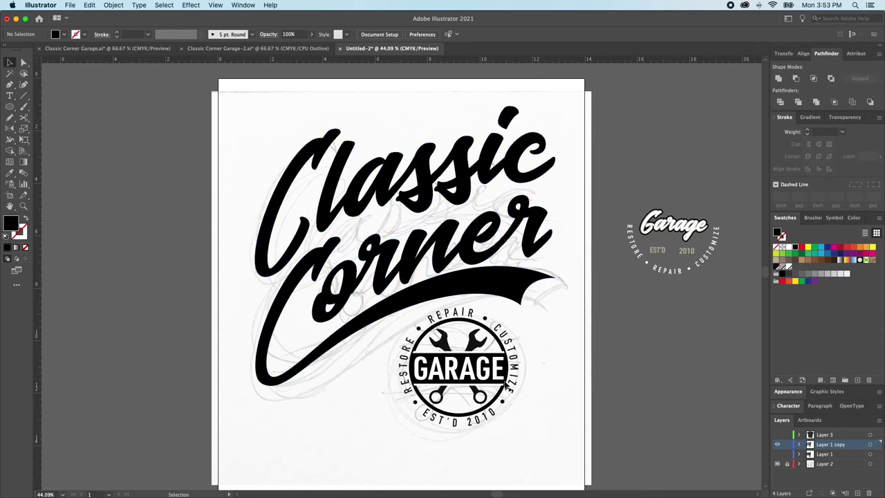
- Enlarge the lettering from its centre to about 12.23 by 11.38 in, and slightly enlarge the GARAGE badge
left_click(480, 299)
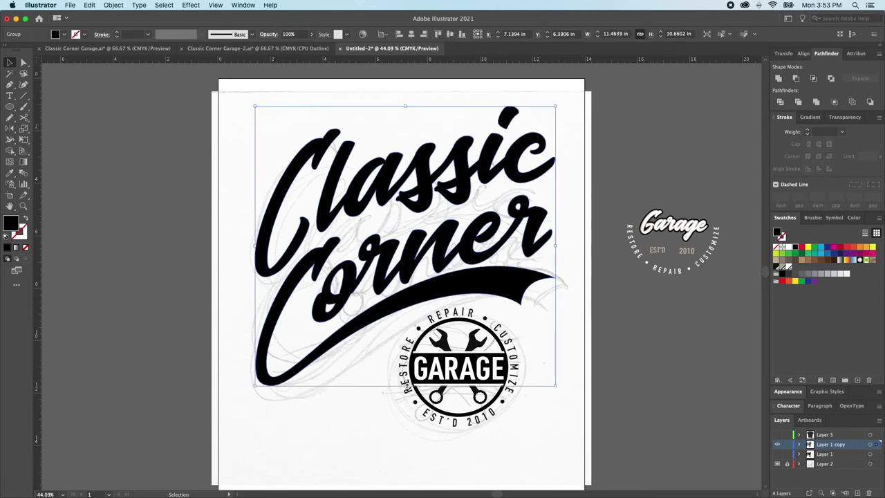
left_click_drag(406, 386, 418, 397)
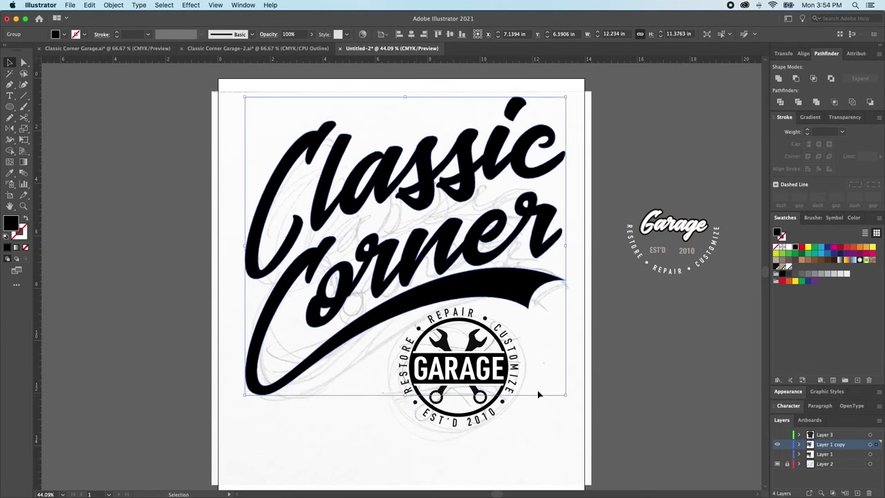
left_click(445, 364)
left_click_drag(458, 429, 459, 441)
left_click(627, 367)
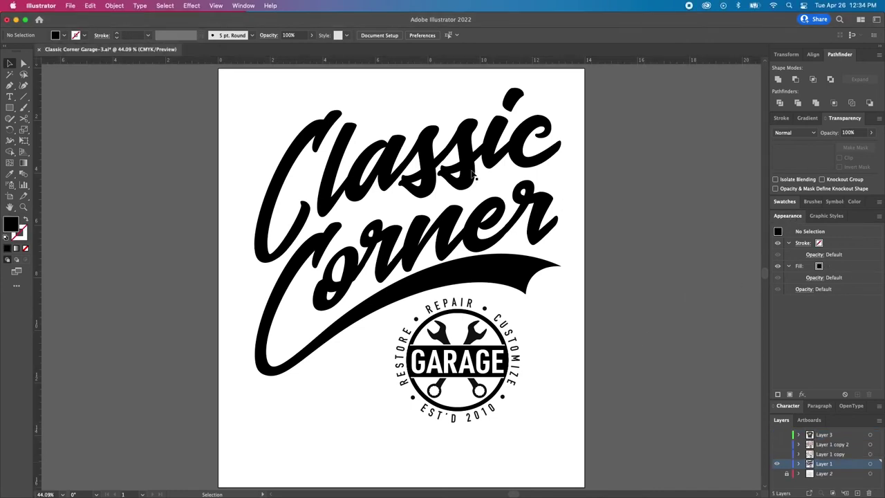
- Add a black fill and a black stroke to the Classic Corner group's appearance
left_click(477, 184)
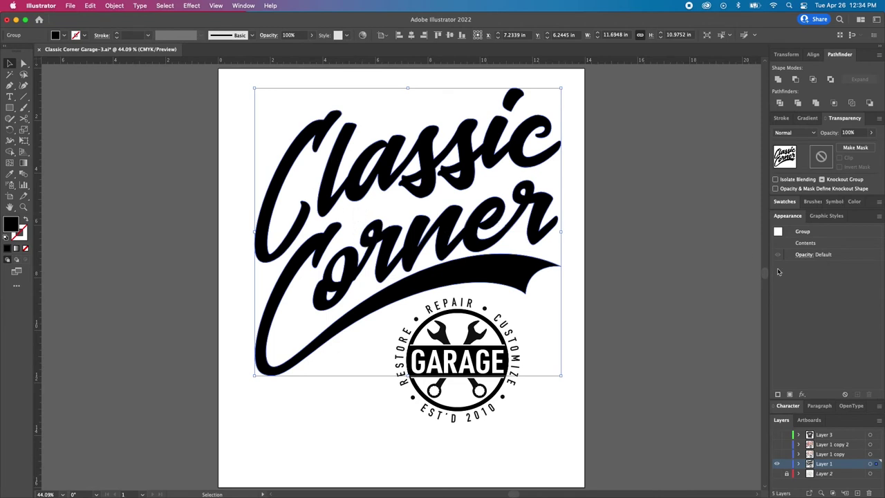
left_click(791, 394)
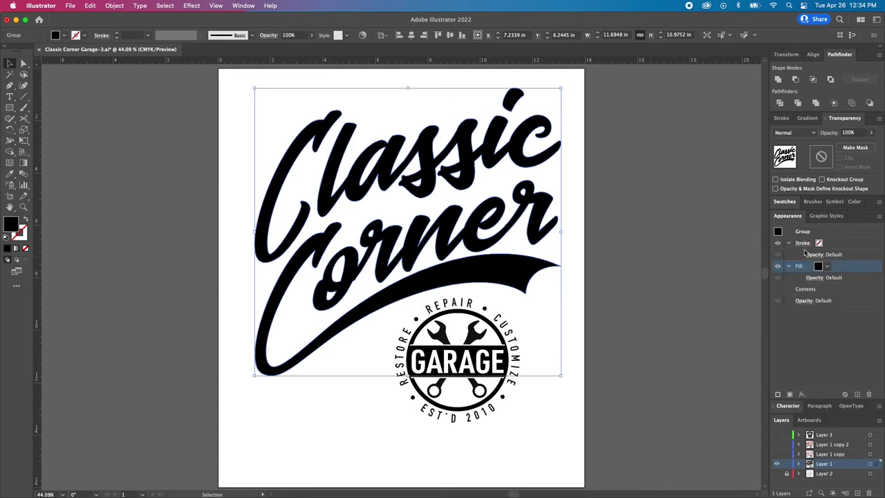
left_click(844, 248)
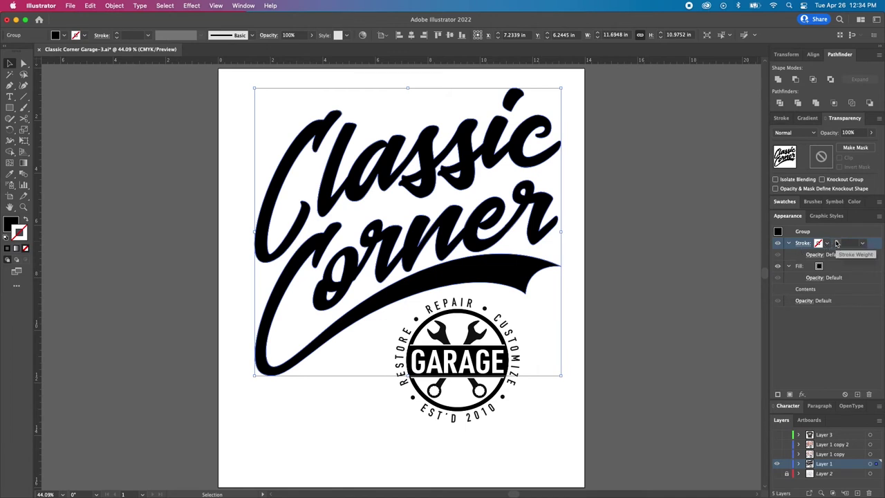
left_click(837, 243)
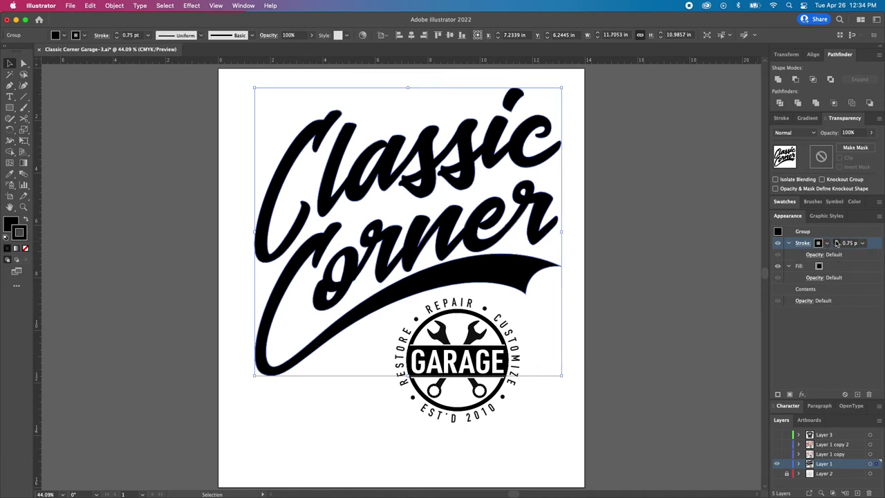
- Increase the lettering group's stroke weight to 13 pt
left_click(837, 242)
left_click(837, 243)
left_click(837, 243)
left_click(837, 243)
left_click(837, 243)
left_click(837, 243)
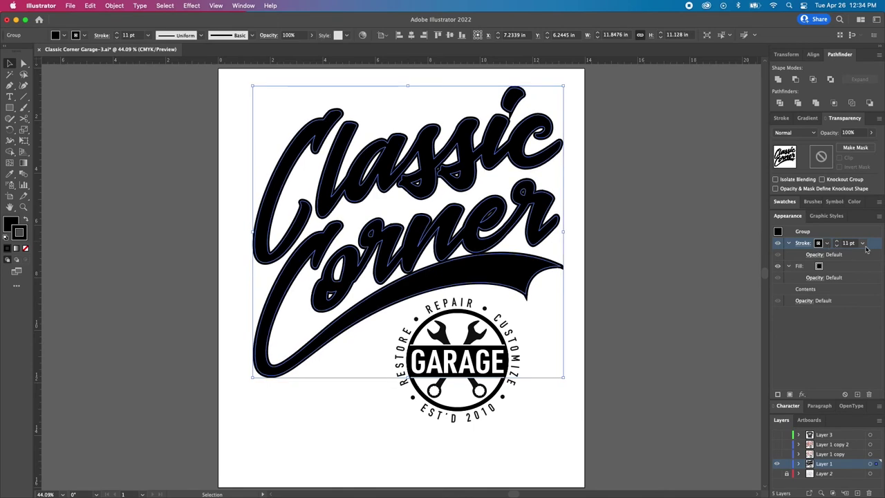
left_click(863, 243)
left_click(863, 243)
left_click(837, 242)
left_click(837, 243)
left_click(828, 243)
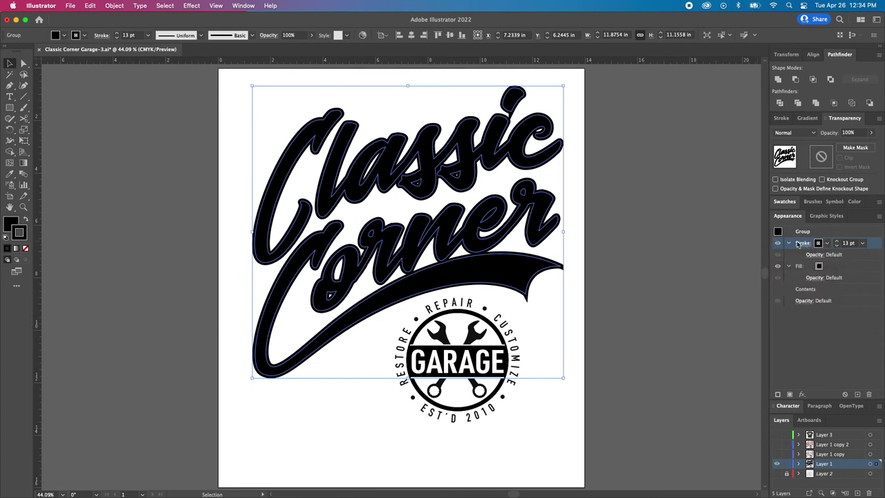
- Give the lettering's stroke round caps and round corner joins
left_click(801, 243)
left_click(748, 268)
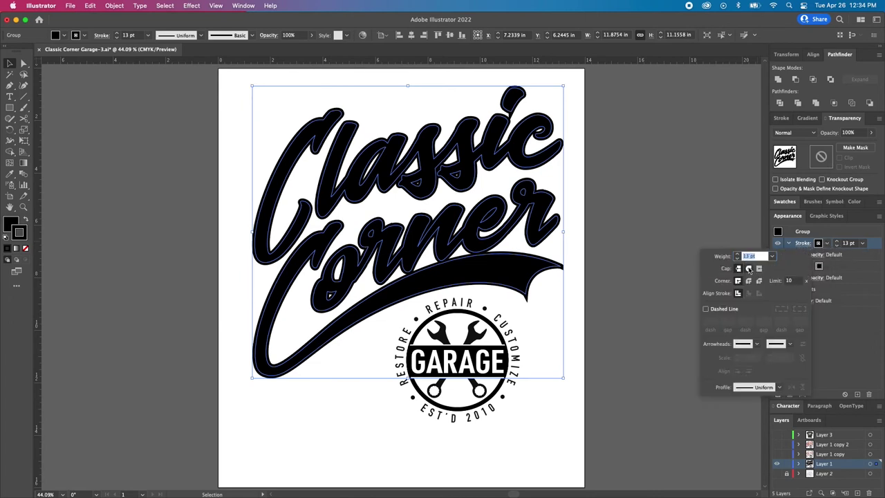
left_click(749, 280)
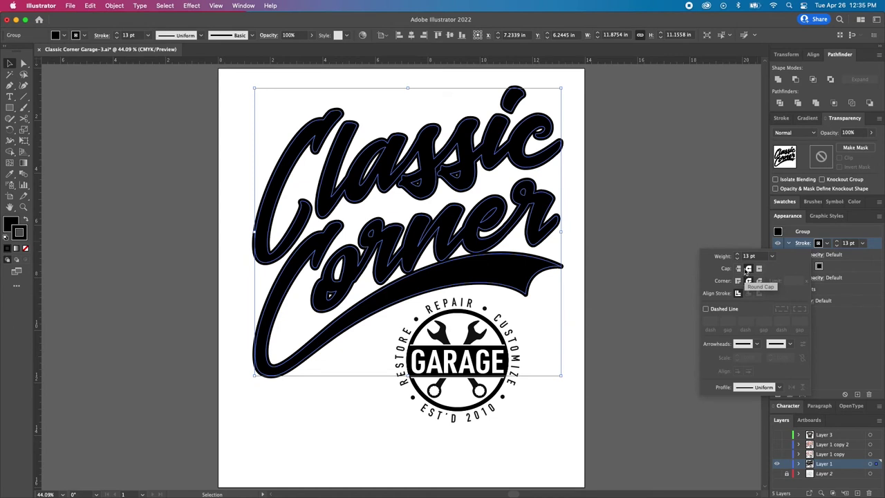
left_click(750, 271)
- Increase the lettering's stroke weight to 18 pt
left_click(737, 254)
left_click(737, 255)
left_click(737, 255)
left_click(737, 254)
left_click(737, 255)
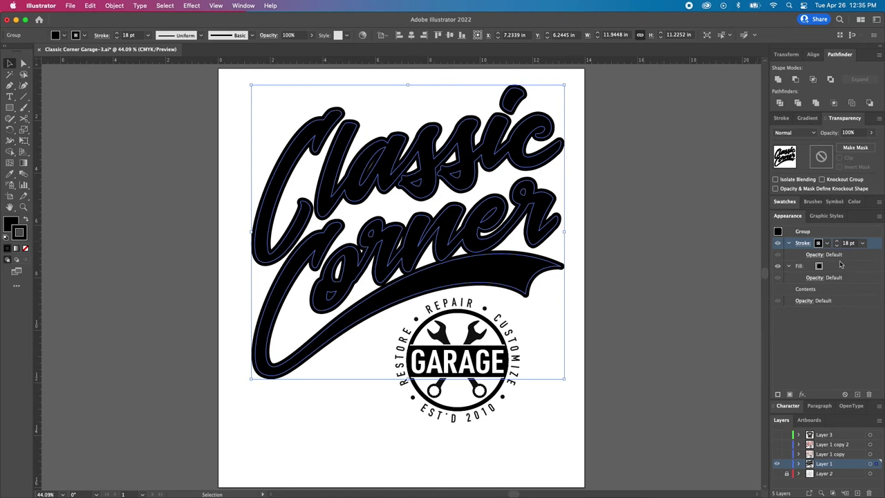
- Place the lettering group's fill above its stroke and change the fill colour to white
left_click_drag(819, 267, 821, 246)
left_click(820, 244)
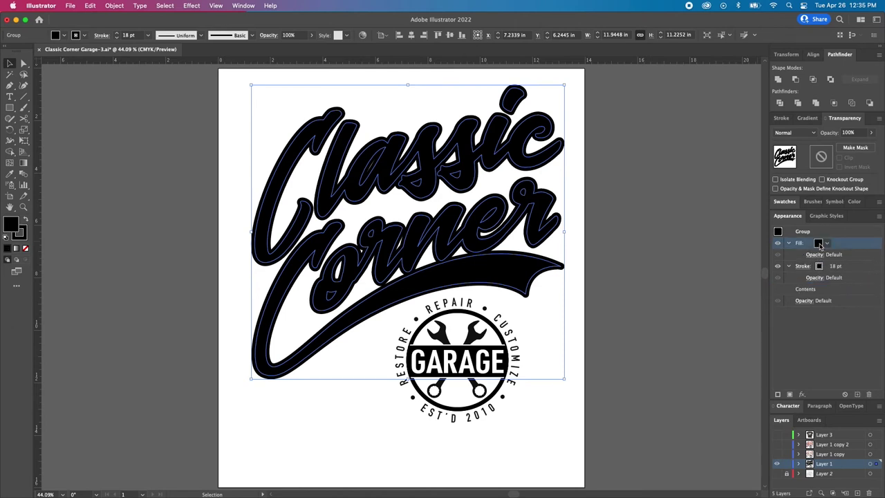
left_click(819, 244)
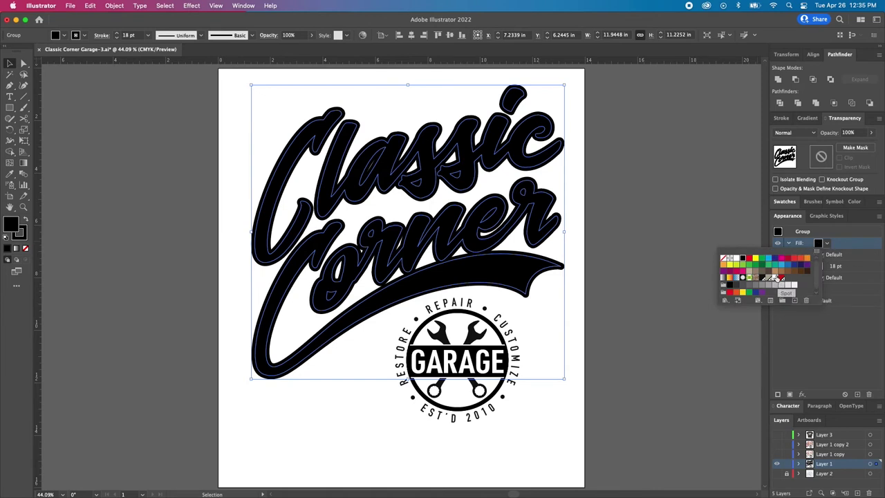
left_click(776, 279)
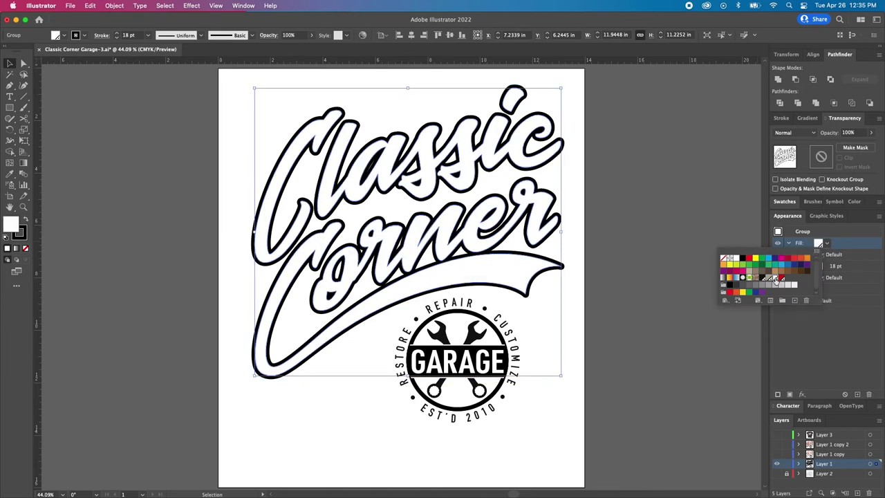
left_click(840, 337)
left_click(856, 270)
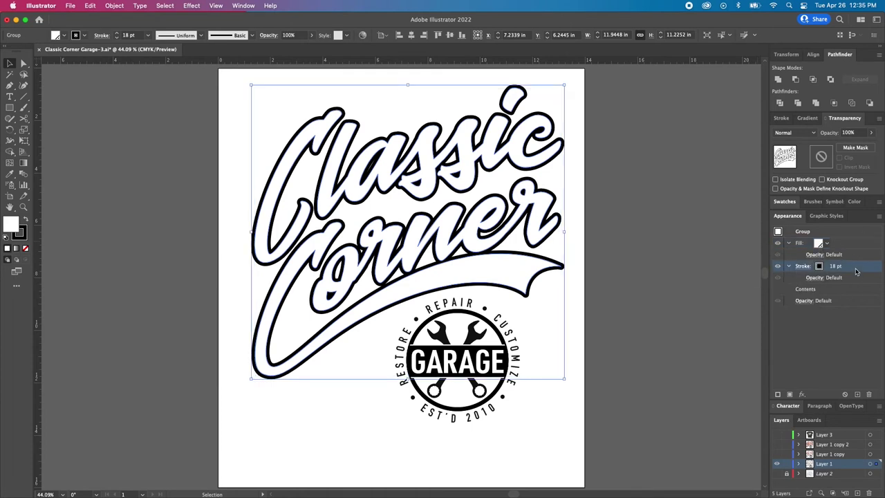
- Duplicate the lettering's 18 pt black stroke and recolour the lower copy red
left_click(880, 217)
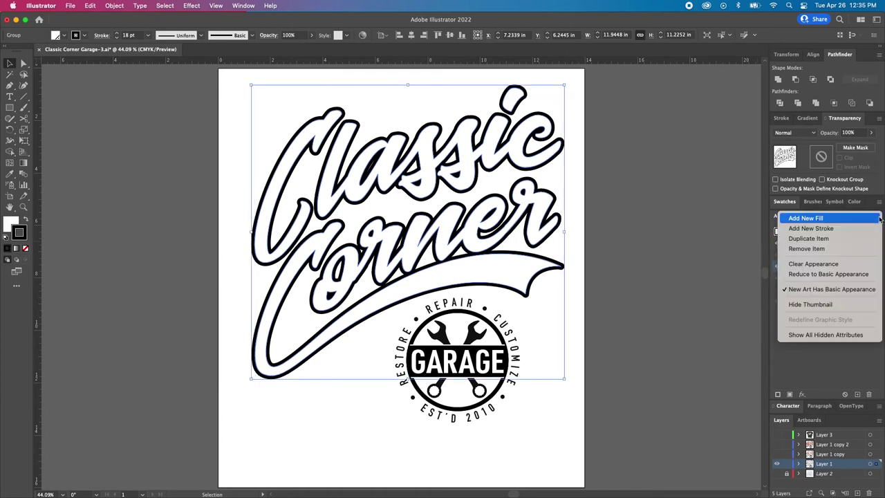
left_click(828, 239)
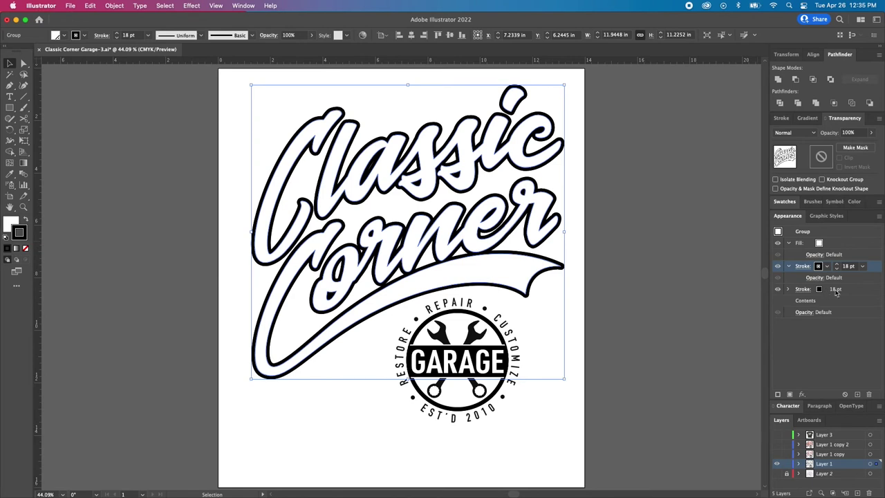
left_click(835, 290)
left_click(820, 290)
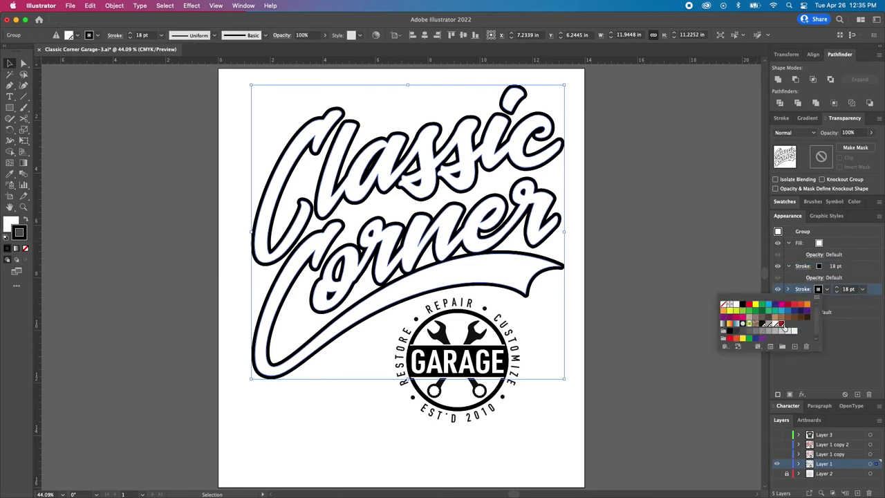
left_click(782, 324)
- Increase the red stroke's weight to 30 pt
left_click(837, 287)
left_click(837, 287)
left_click(837, 287)
left_click(837, 287)
left_click(837, 287)
left_click(837, 287)
left_click(837, 287)
left_click(837, 287)
left_click(837, 289)
left_click(838, 289)
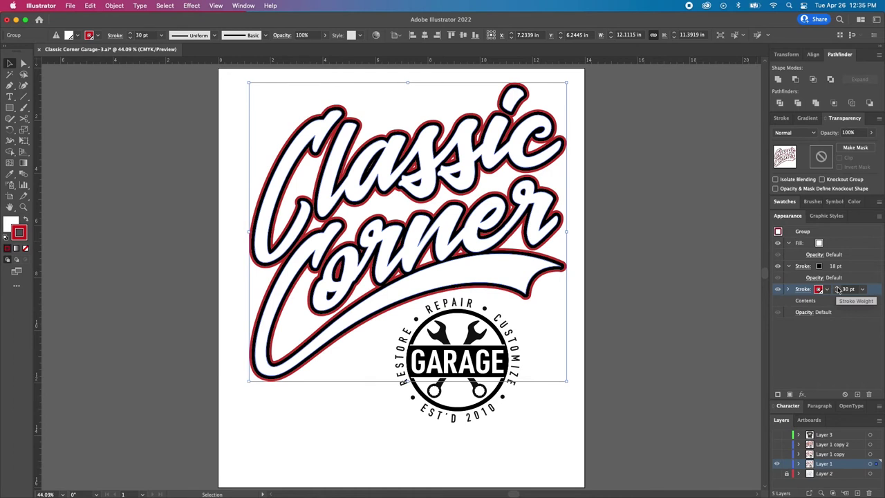
- Increase the black stroke's weight to 21 pt
left_click(837, 267)
left_click(837, 267)
left_click(837, 267)
left_click(838, 267)
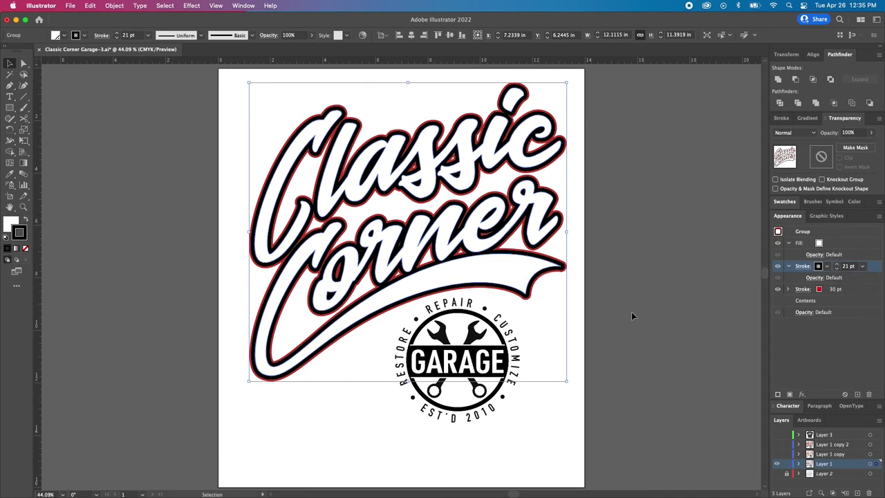
- Duplicate both the 21 pt black stroke and the 30 pt red stroke in the lettering's appearance
left_click(880, 219)
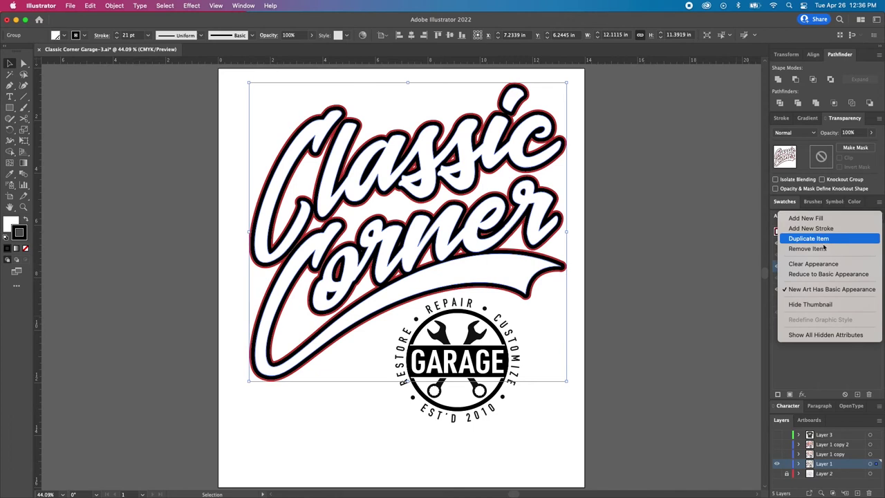
left_click(832, 240)
left_click(858, 289)
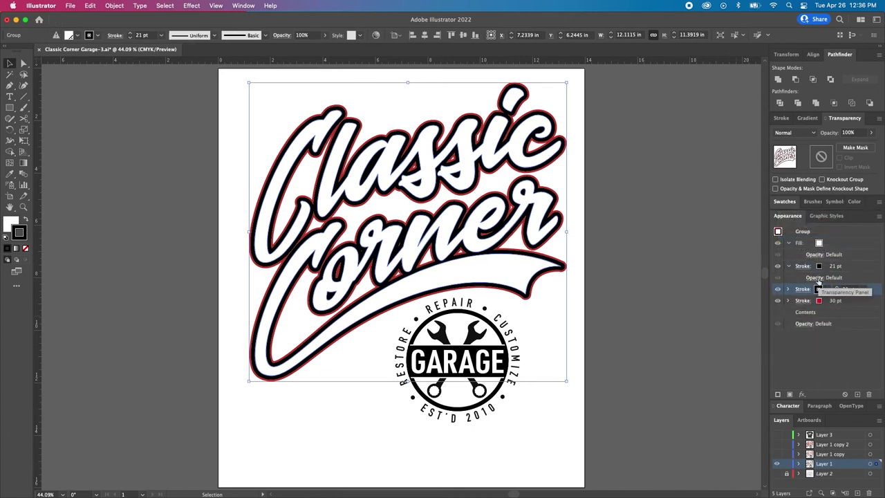
left_click(872, 303)
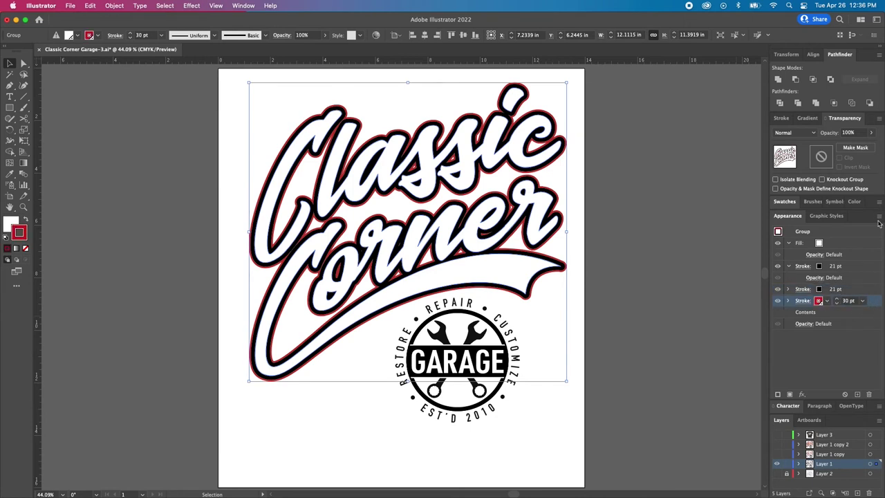
left_click(879, 218)
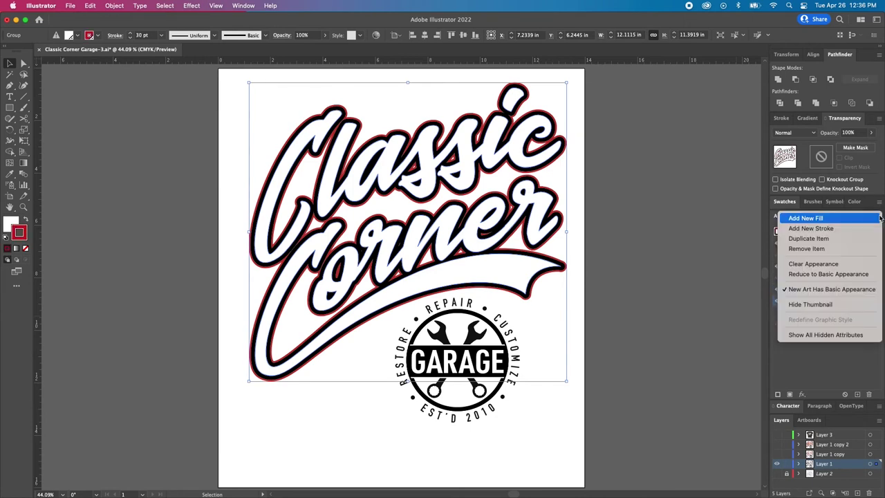
left_click(821, 239)
- Start a Transform effect on the lower black stroke with a horizontal move of 0.125 in
left_click(866, 270)
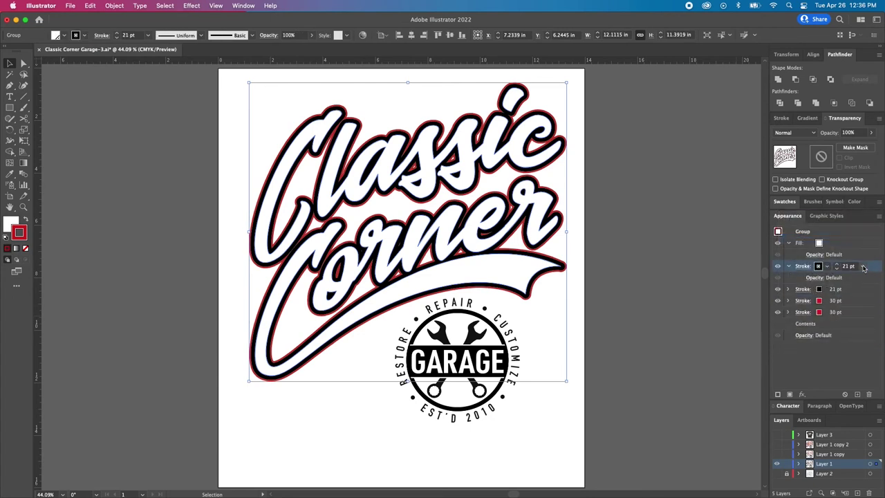
left_click(804, 289)
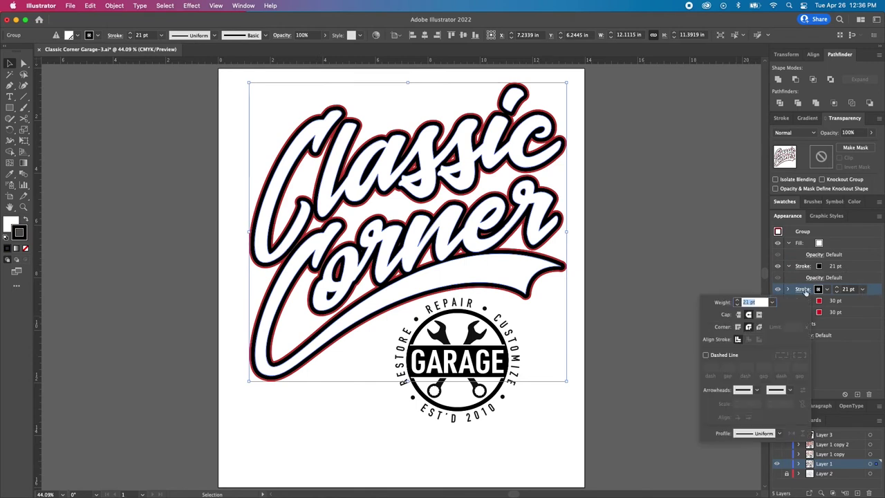
left_click(192, 5)
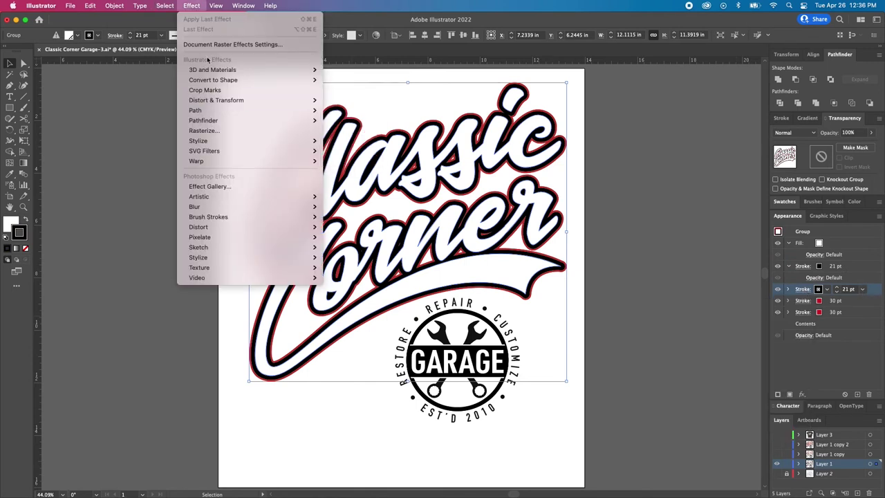
mouse_move(231, 110)
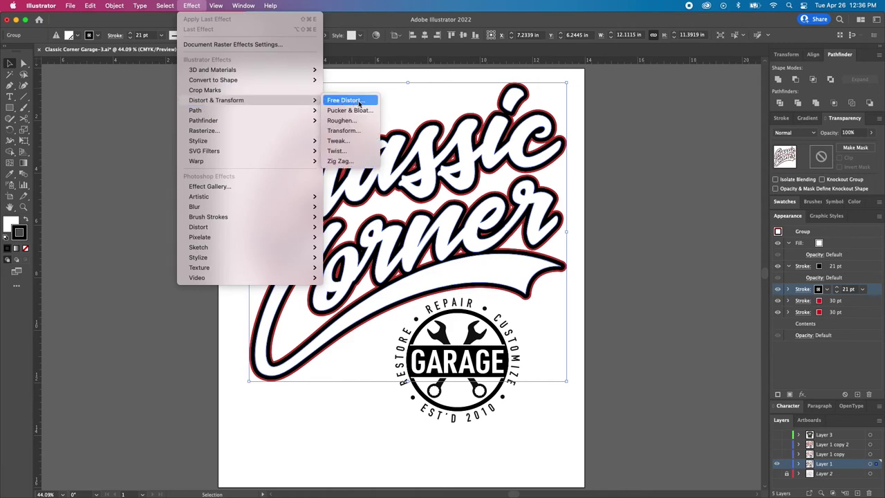
left_click(357, 131)
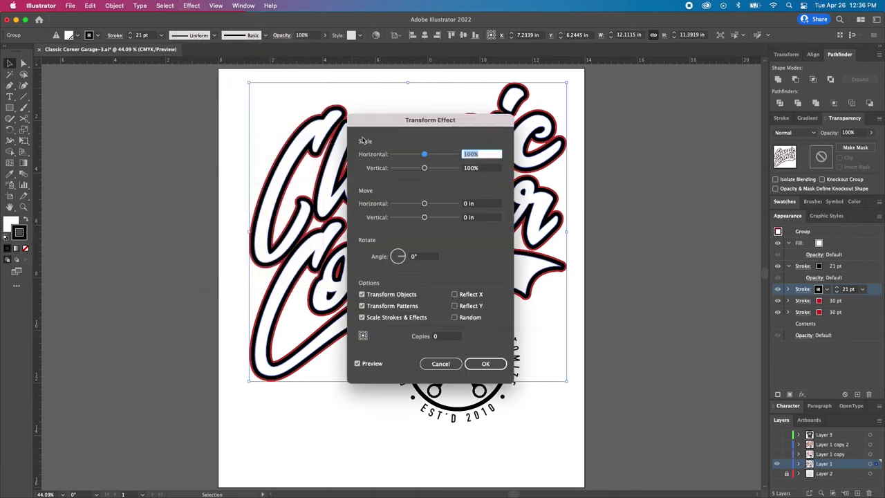
left_click_drag(466, 127, 704, 101)
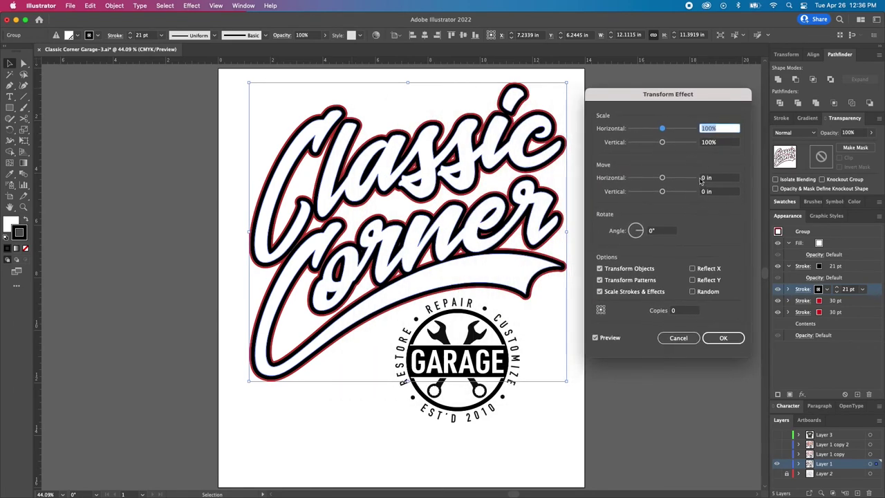
left_click(704, 178)
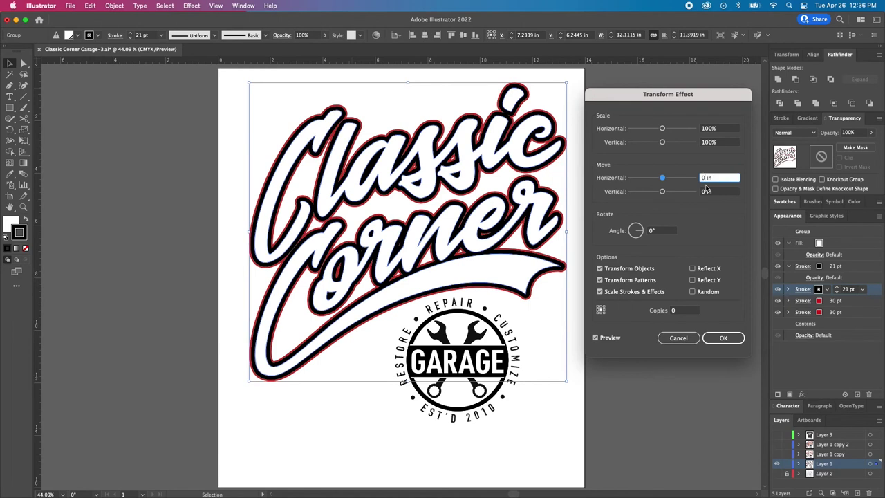
key("Up")
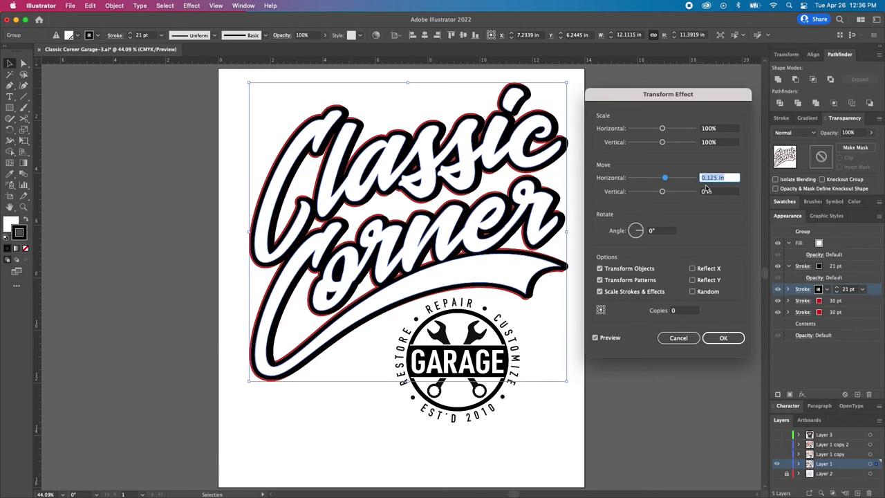
- Set the Transform effect's vertical move to 0.125 in and apply it to the lower black stroke
left_click(706, 190)
key("Down")
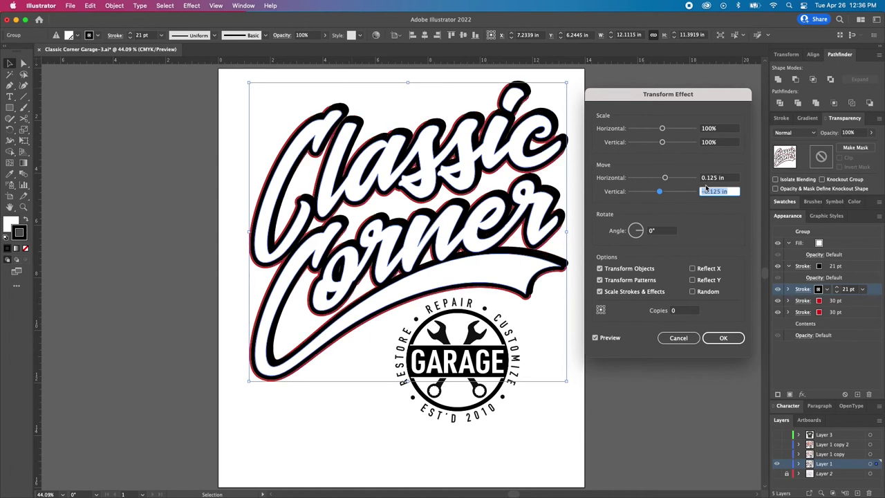
key("Up")
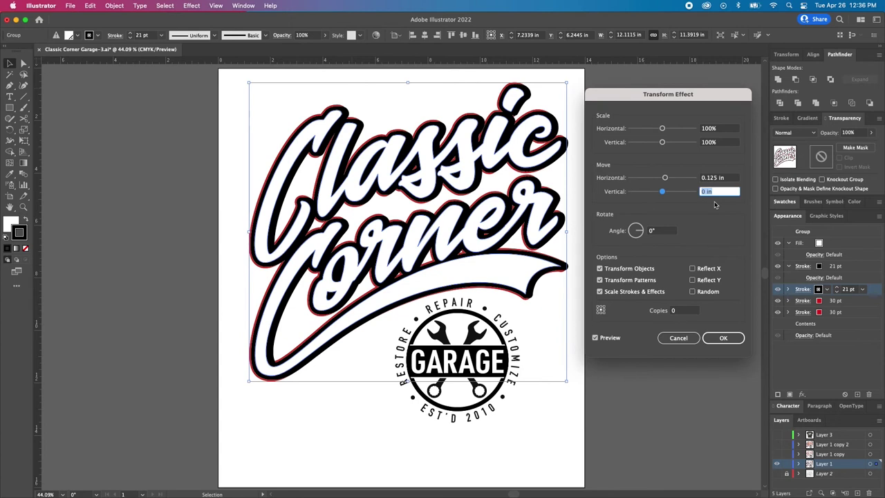
key("Up")
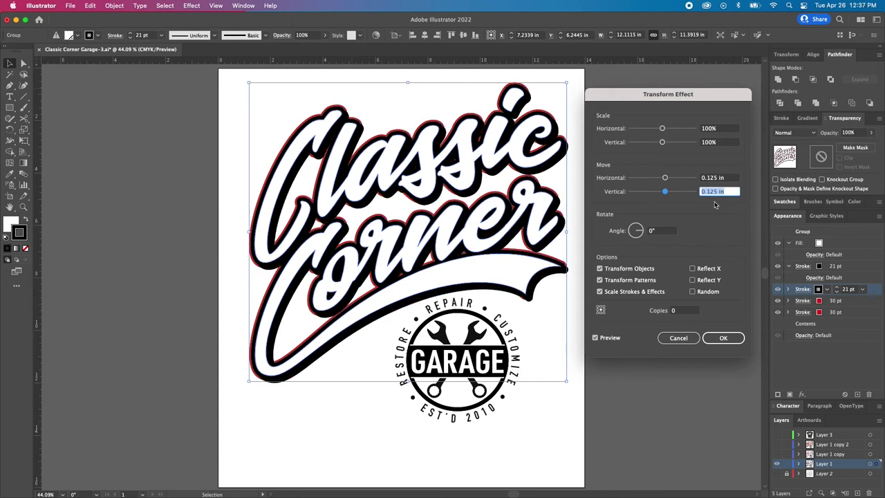
key("Up")
key("Down")
left_click(724, 338)
- Apply the same Transform effect to the lowest red stroke
left_click(819, 313)
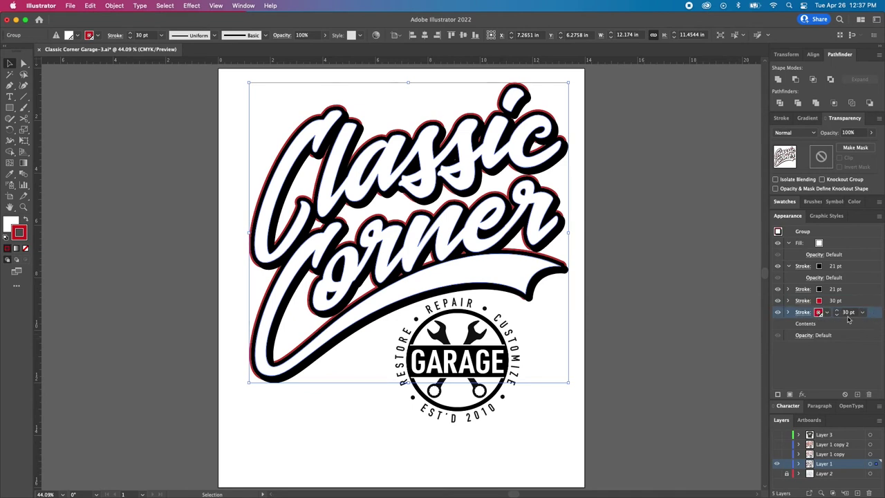
left_click(191, 7)
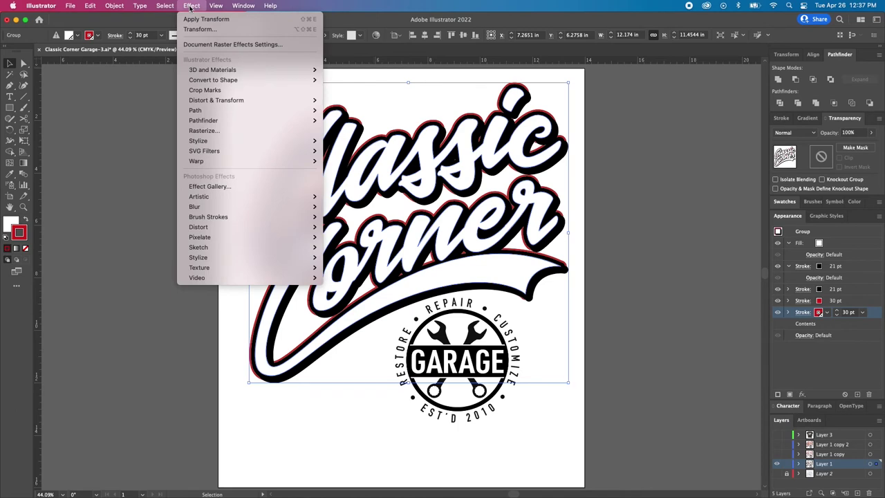
left_click(215, 19)
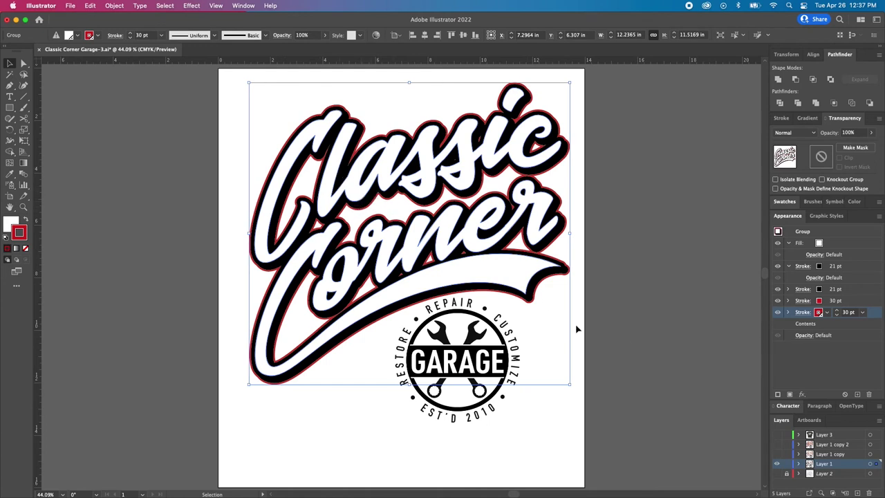
left_click(663, 344)
- Duplicate the Classic Corner lettering group in place, in front of the original
left_click(493, 273)
left_click(865, 242)
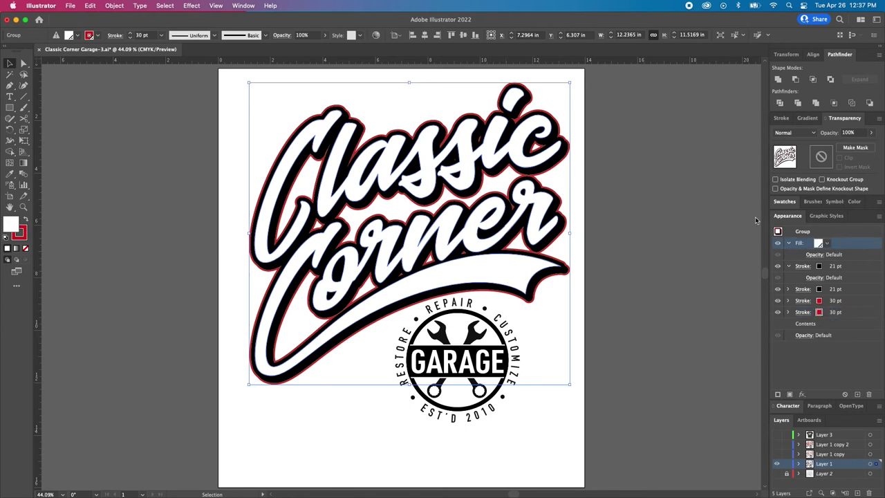
left_click(656, 207)
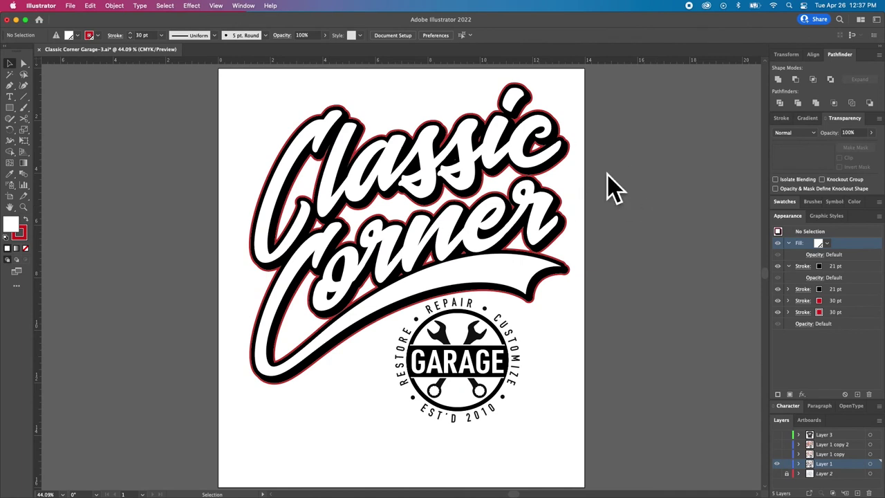
left_click(496, 275)
key("a")
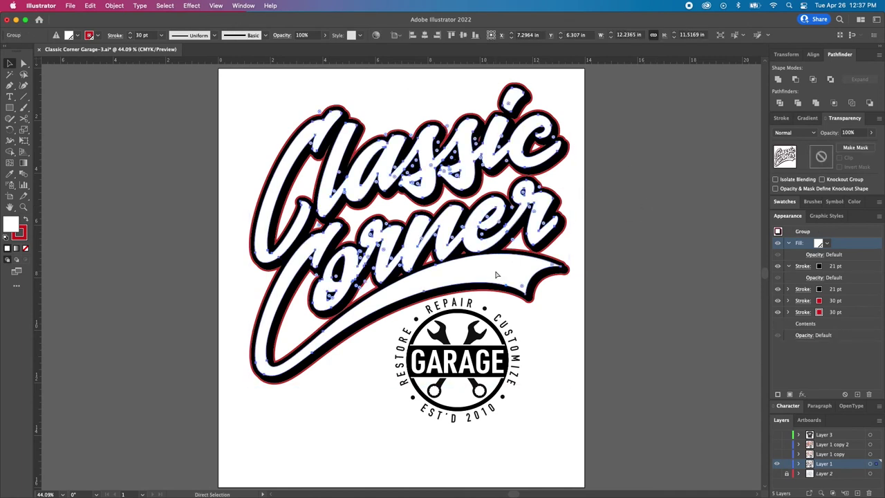
key("v")
left_click(674, 273)
key("a")
key("v")
key("super+a")
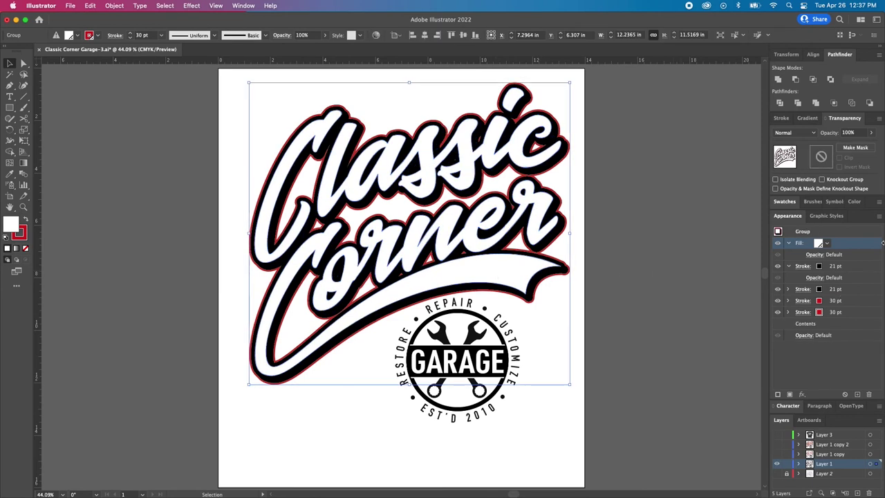
- Remove the fill and all black and red strokes from the front lettering copy's appearance
left_click(870, 395)
left_click(860, 269)
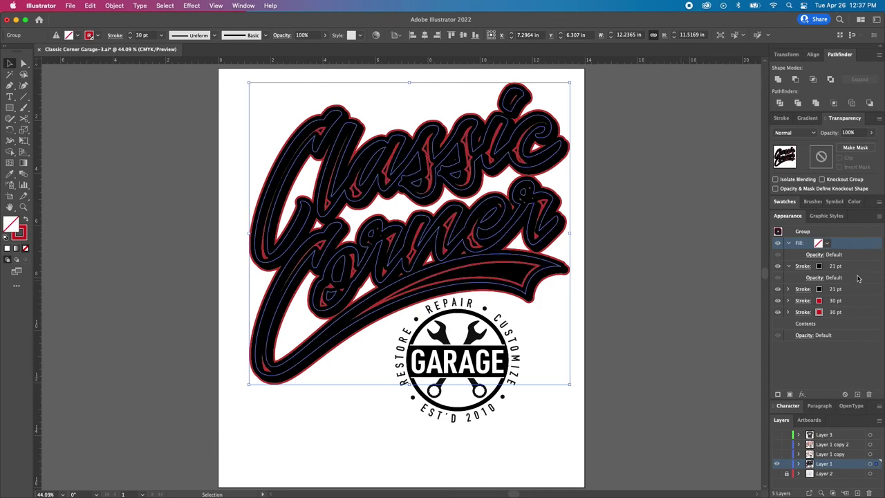
left_click(869, 395)
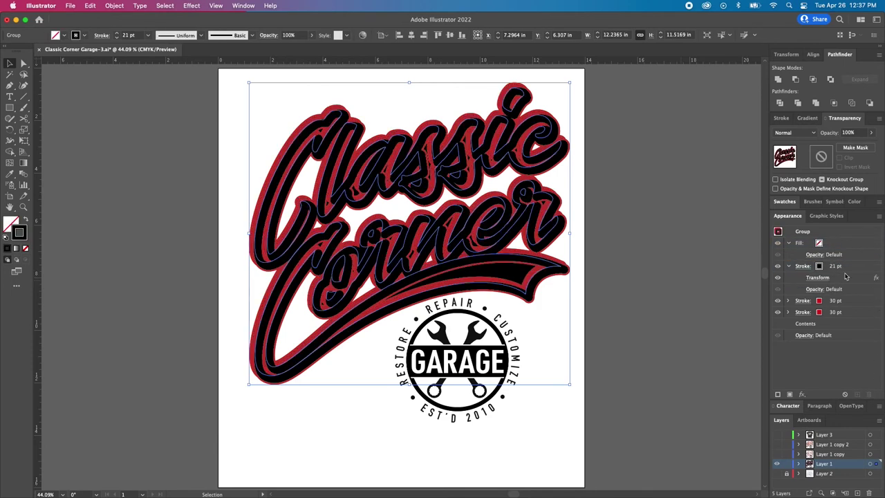
left_click(802, 266)
left_click(860, 341)
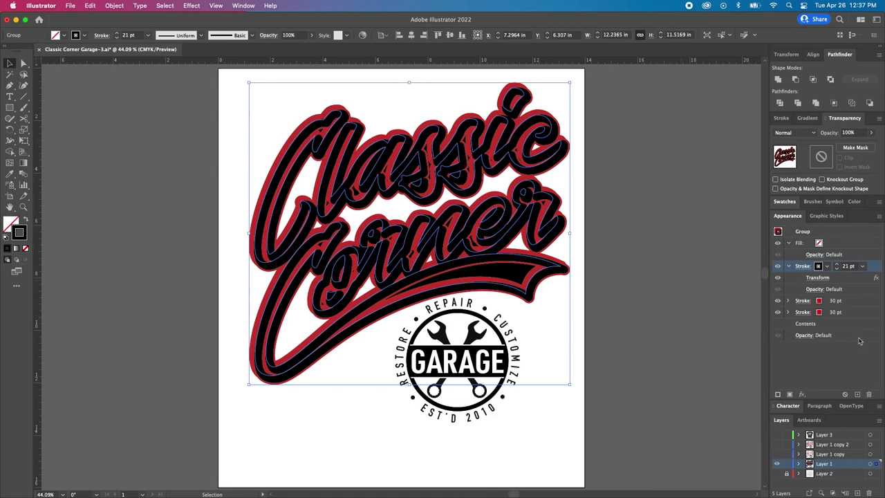
left_click(869, 394)
left_click(859, 312)
left_click(861, 268, "shift")
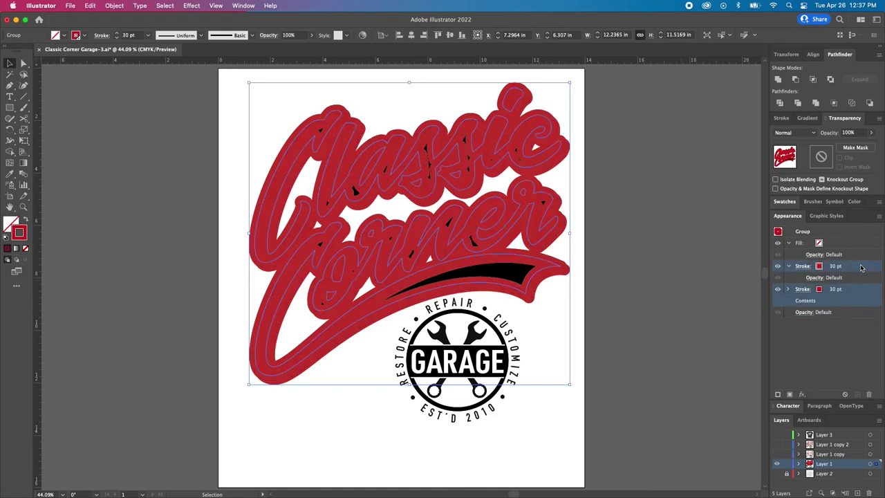
left_click(869, 395)
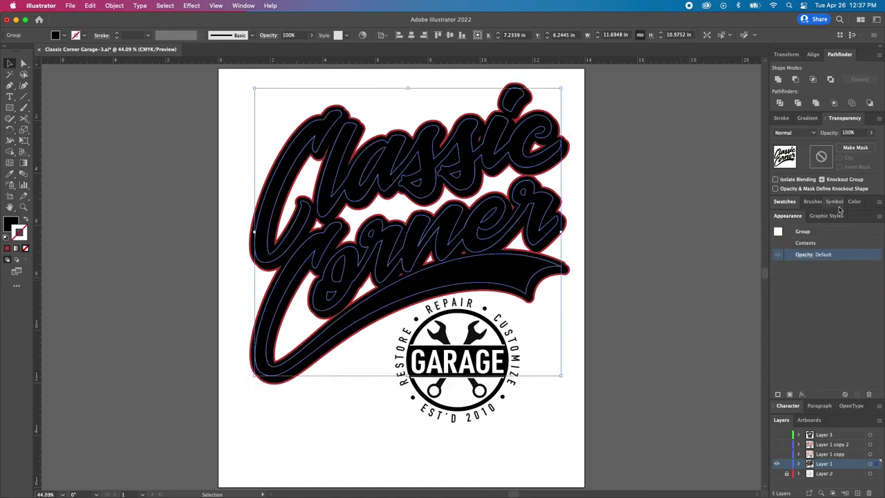
- Fill the front copy of the Classic Corner lettering with white
key("x")
left_click(785, 201)
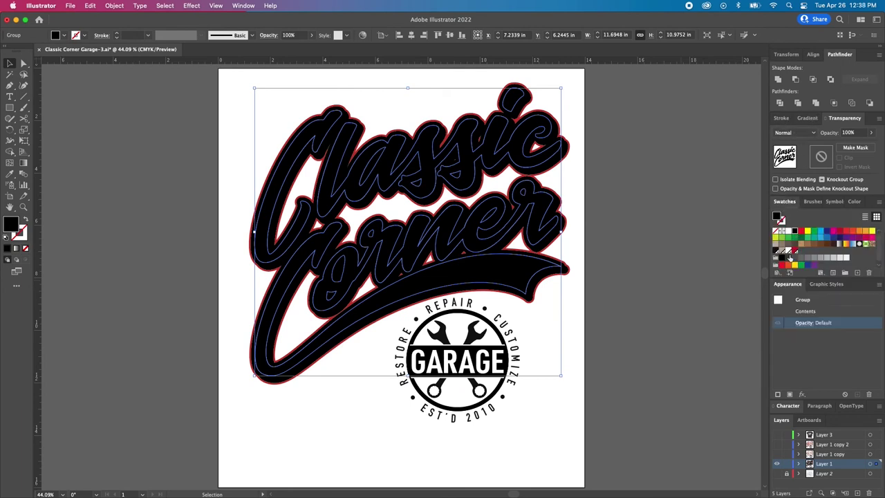
left_click(792, 230)
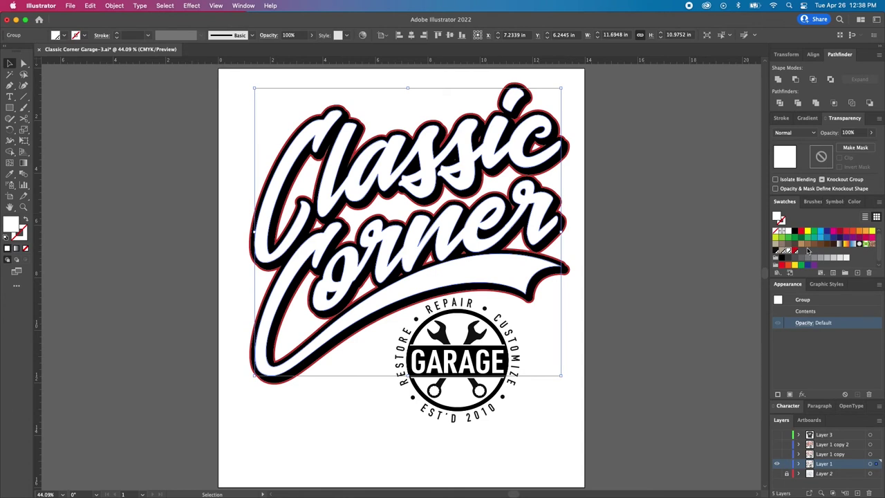
- Add a warm grey stroke with round corner joins to the white front lettering
key("x")
left_click(782, 259)
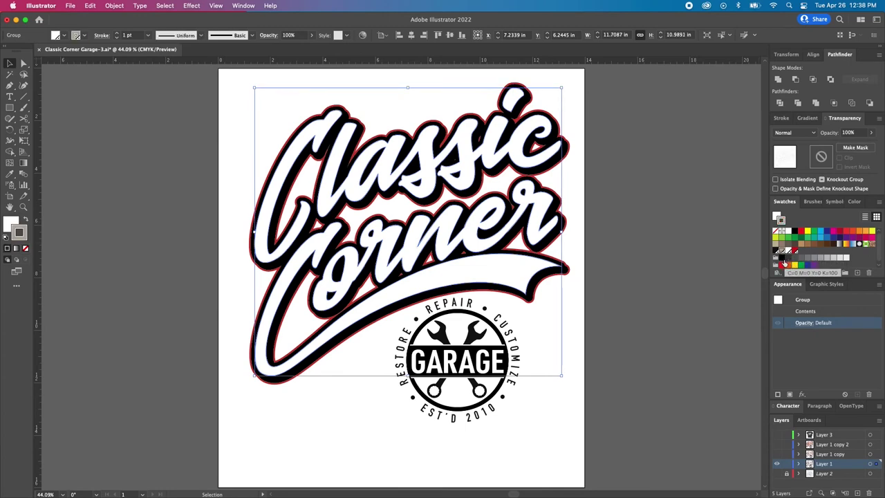
key("super+space")
left_click_drag(308, 123, 442, 229)
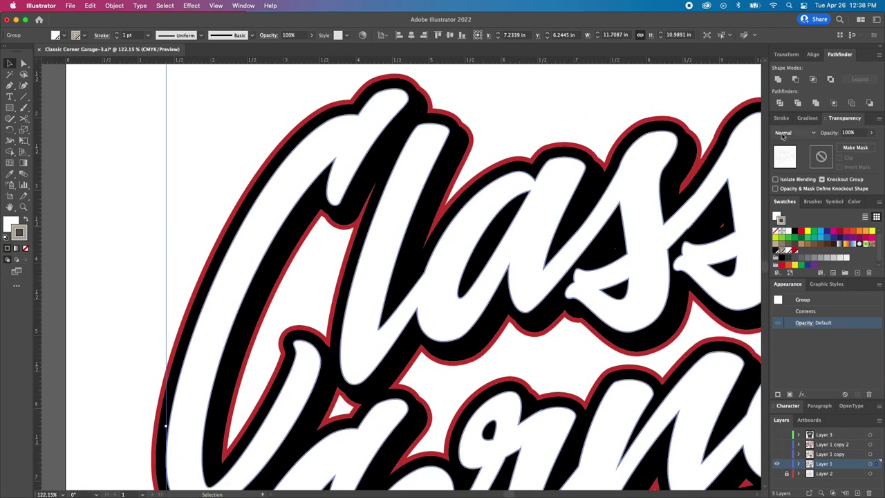
left_click(782, 118)
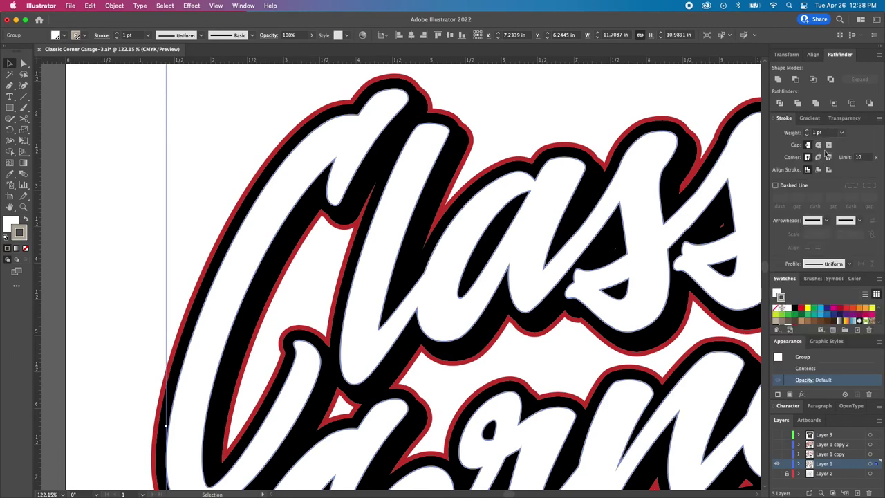
left_click(819, 157)
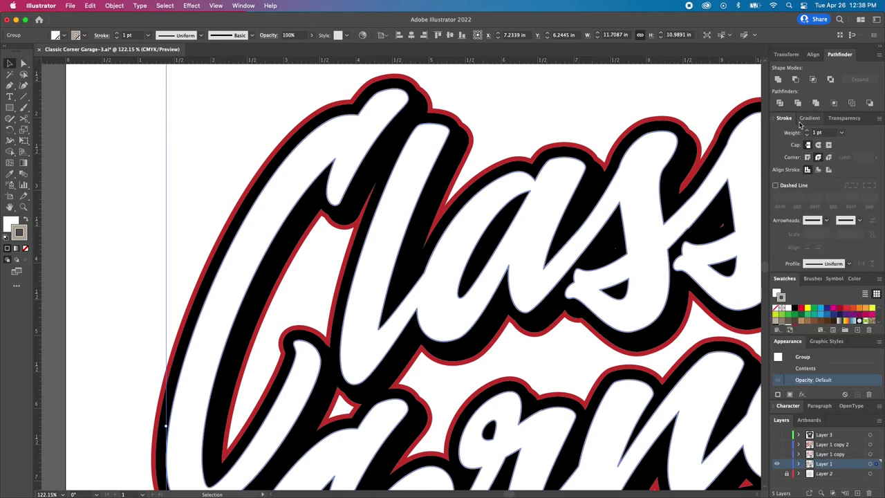
- Set the front lettering's grey stroke to 5 pt and align it to the inside
left_click(807, 131)
left_click(807, 130)
left_click(807, 131)
left_click(806, 131)
left_click(807, 131)
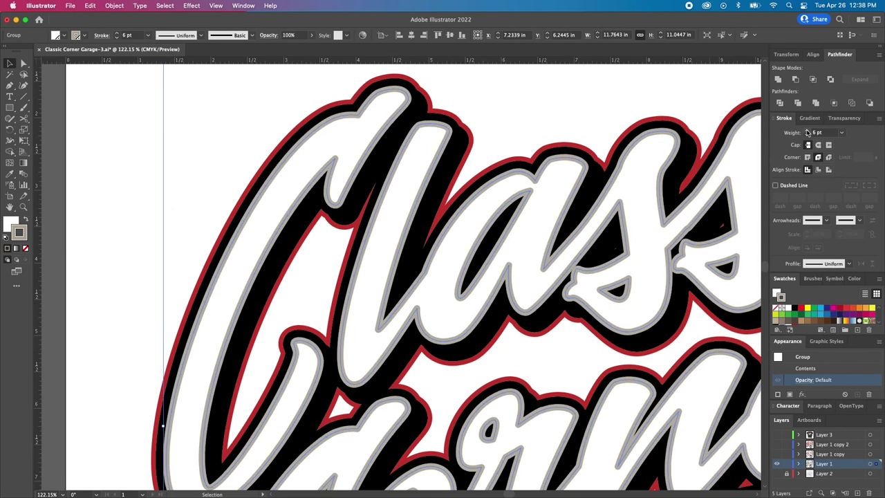
left_click(818, 170)
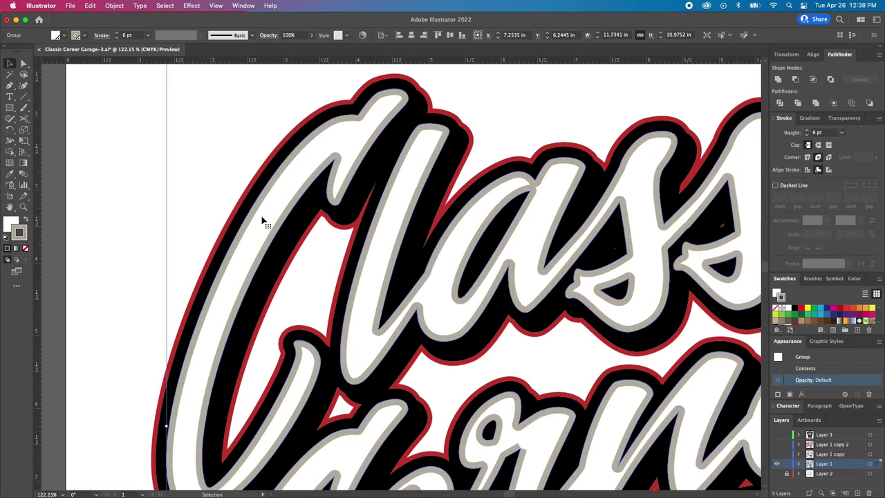
left_click(806, 135)
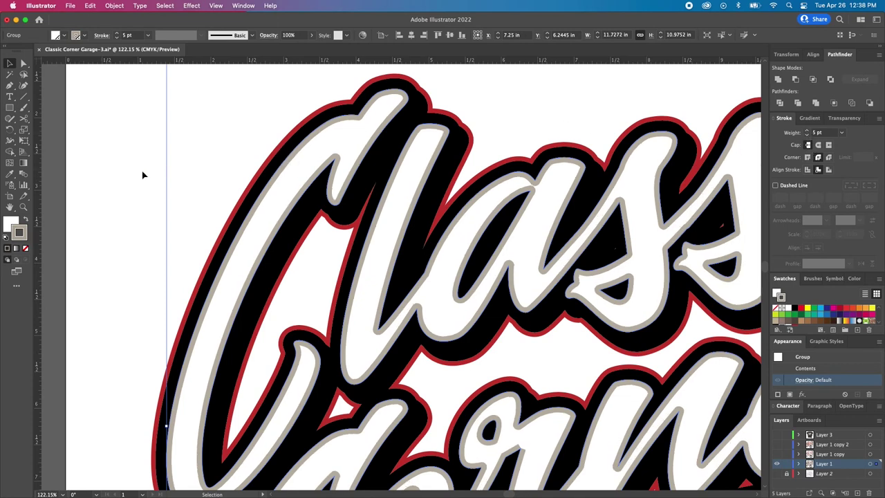
- Turn the front lettering into a compound path and give it a warm grey stroke and a white fill
key("super+8")
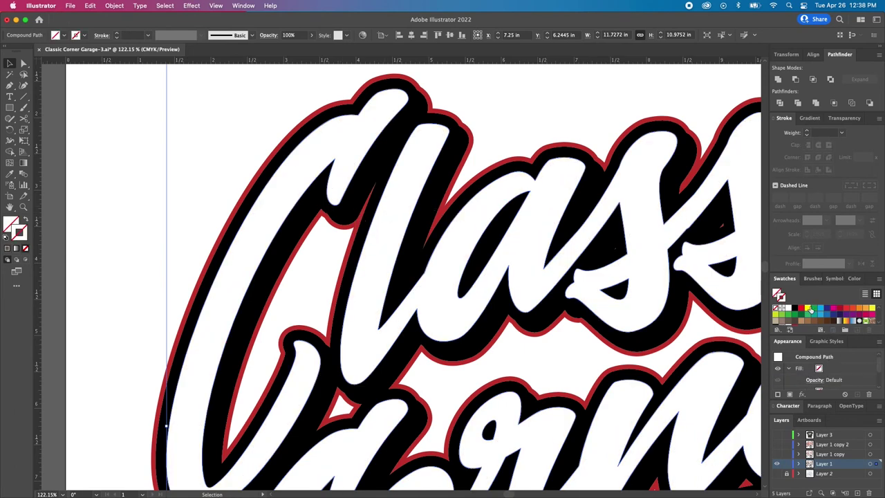
scroll(799, 326, "down", 2)
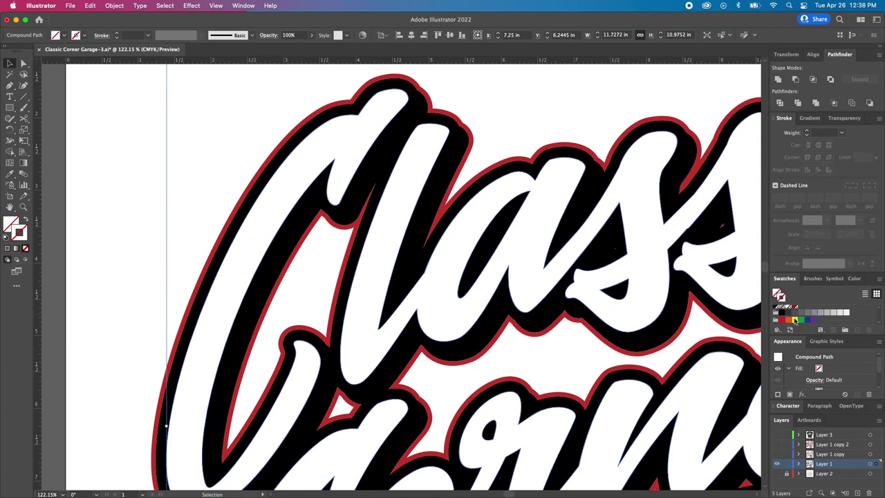
left_click(783, 315)
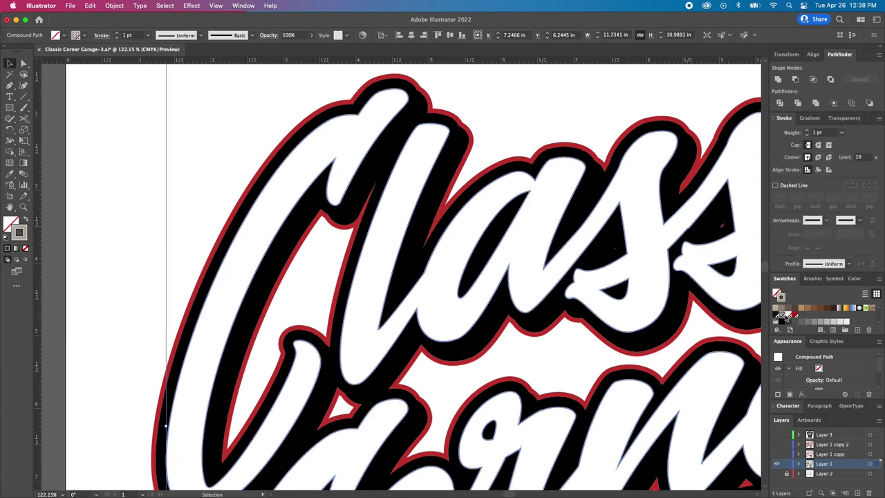
scroll(789, 318, "up", 2)
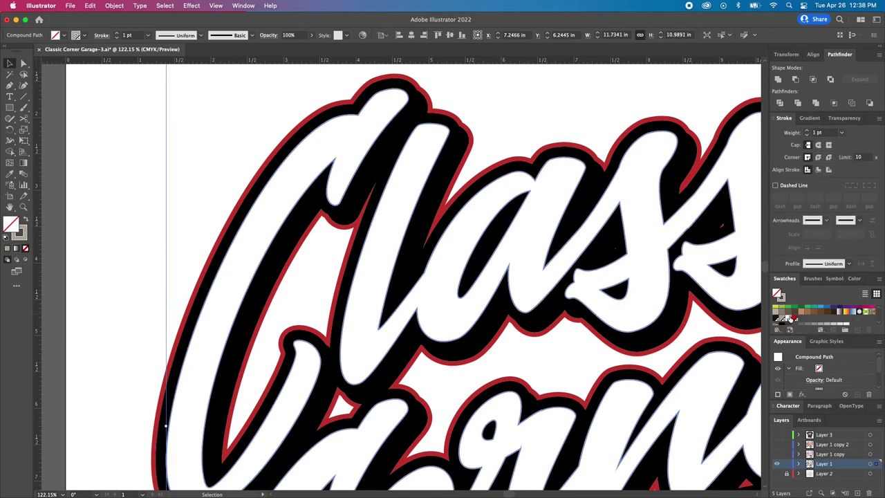
left_click(789, 318)
key("x")
- Set the compound path's stroke to 5 pt, aligned inside, with round caps and round corner joins
left_click(806, 130)
left_click(807, 130)
left_click(806, 131)
left_click(806, 131)
left_click(819, 170)
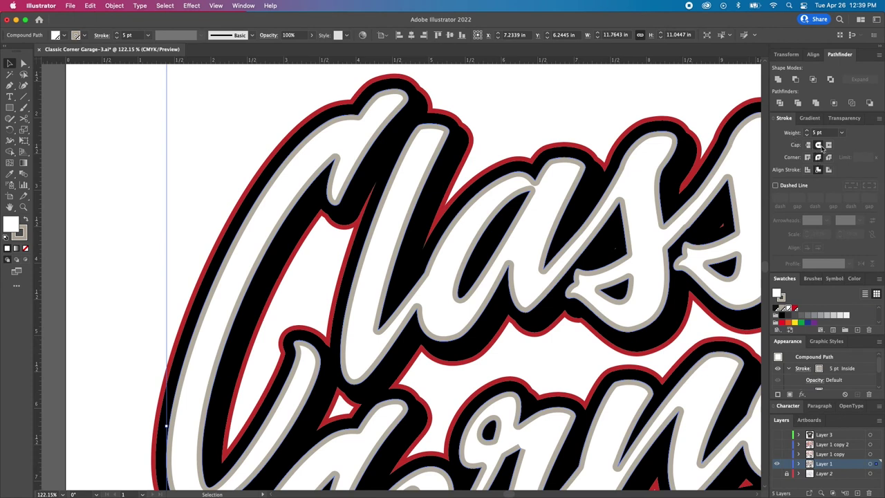
left_click(819, 146)
- Expand the front lettering's appearance and subtract the grey outline from the white shape with Minus Front
left_click(115, 6)
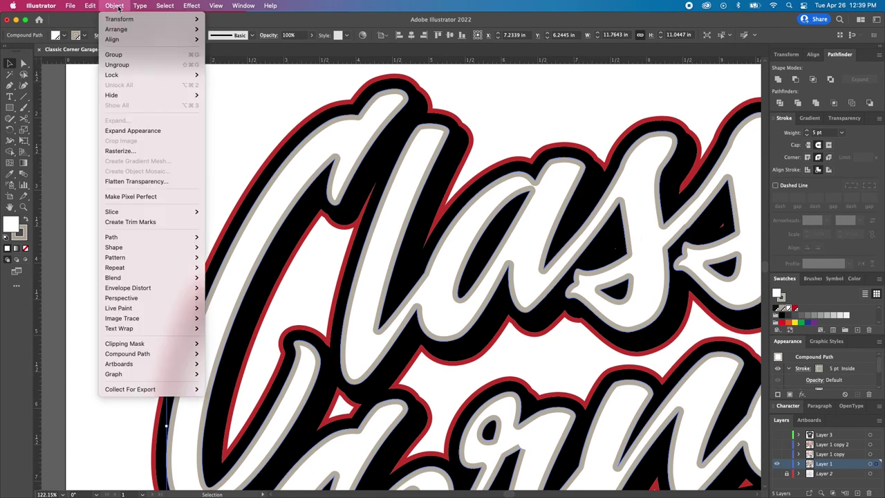
left_click(148, 131)
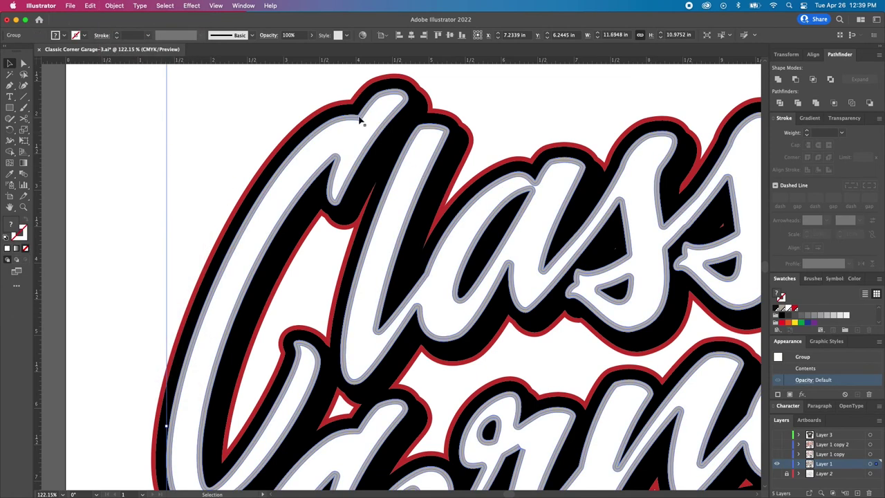
key("super+space")
left_click_drag(334, 101, 450, 159)
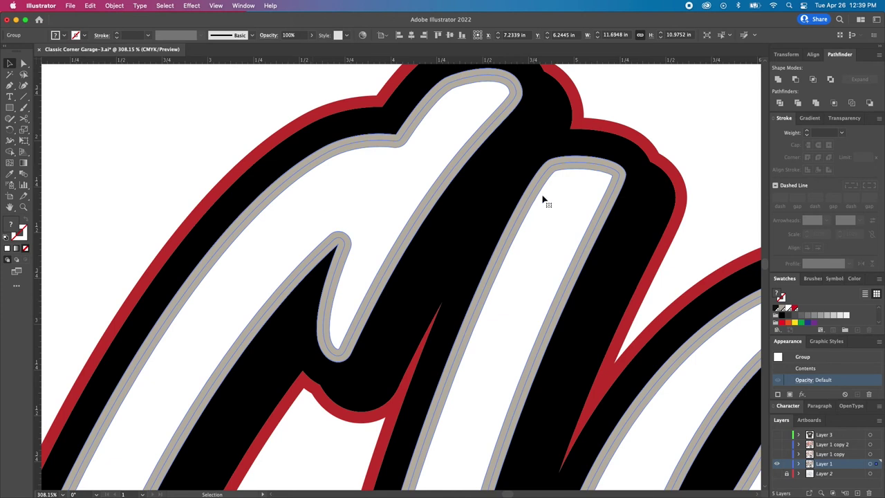
left_click(796, 80)
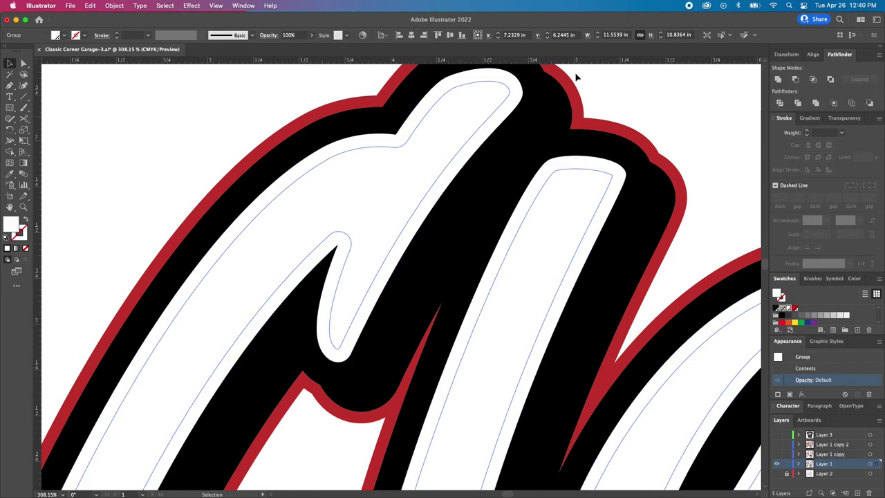
key("a")
key("v")
key("super+0")
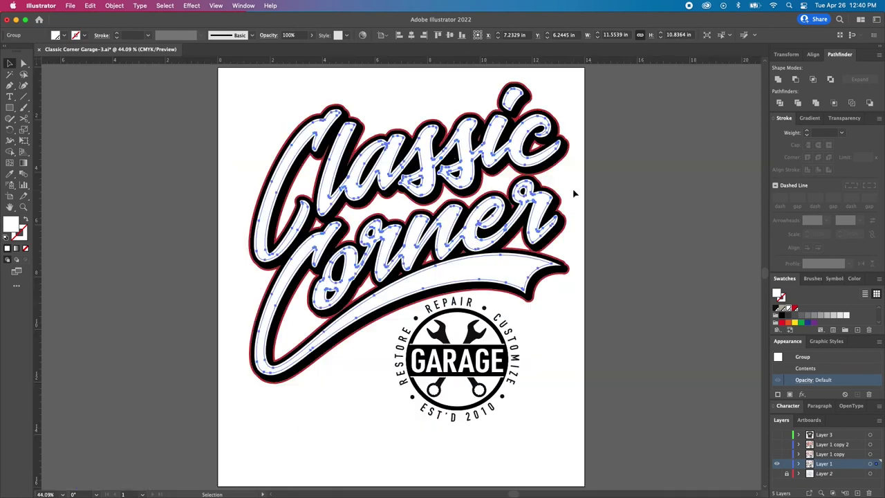
- Fill the inset lettering shape with the warm grey swatch
left_click(782, 310)
key("z")
left_click_drag(307, 154, 395, 228)
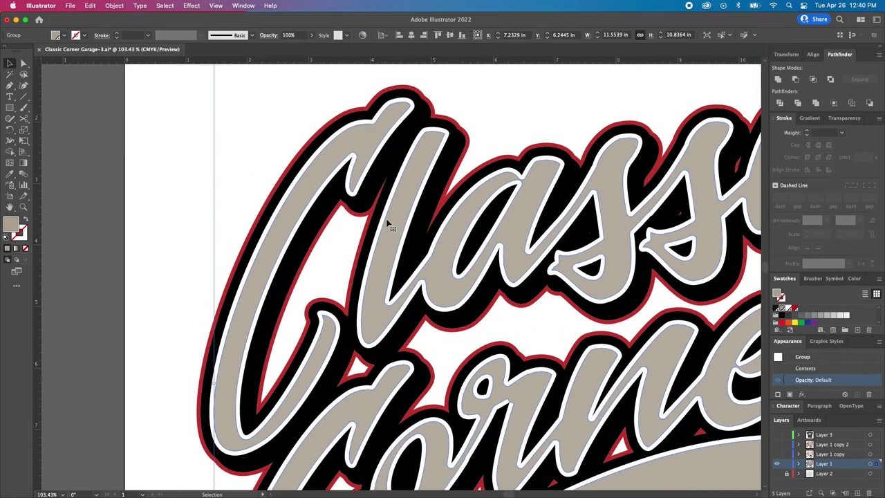
key("super+space")
left_click_drag(351, 149, 369, 198)
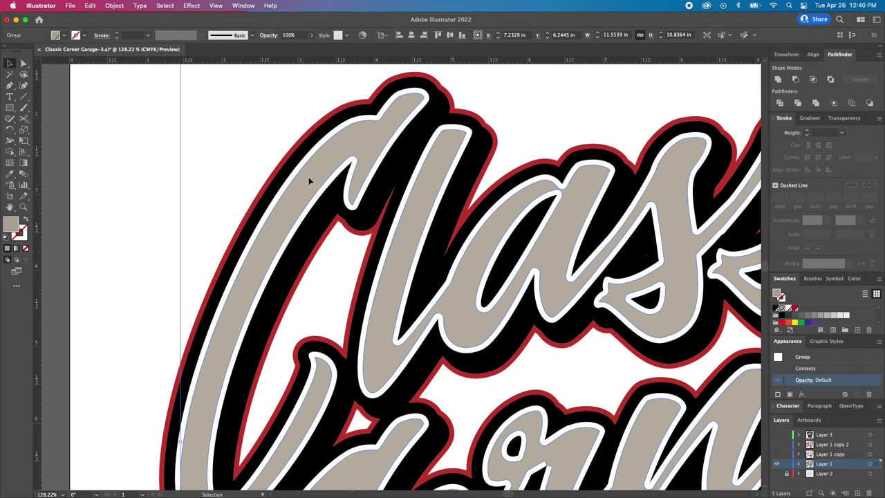
- Duplicate the grey inset lettering about 0.04 in up and to the left, and fill the copy with white
left_click_drag(309, 177, 306, 177)
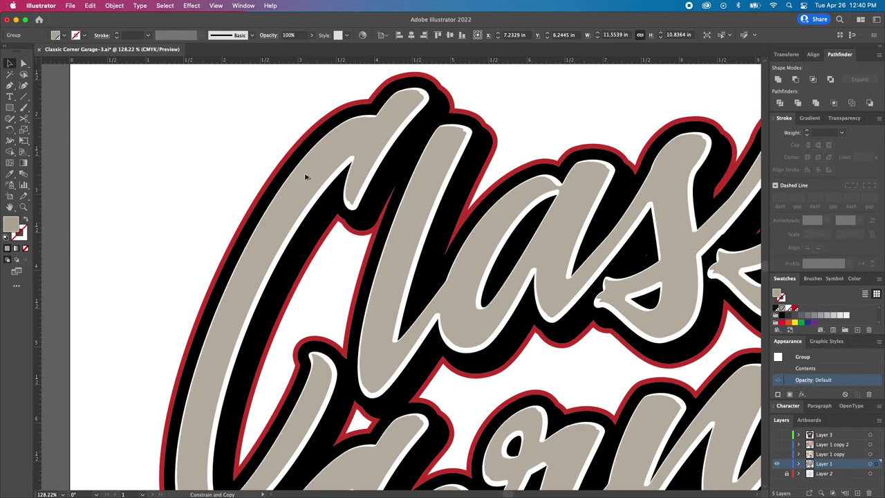
left_click_drag(306, 177, 307, 178)
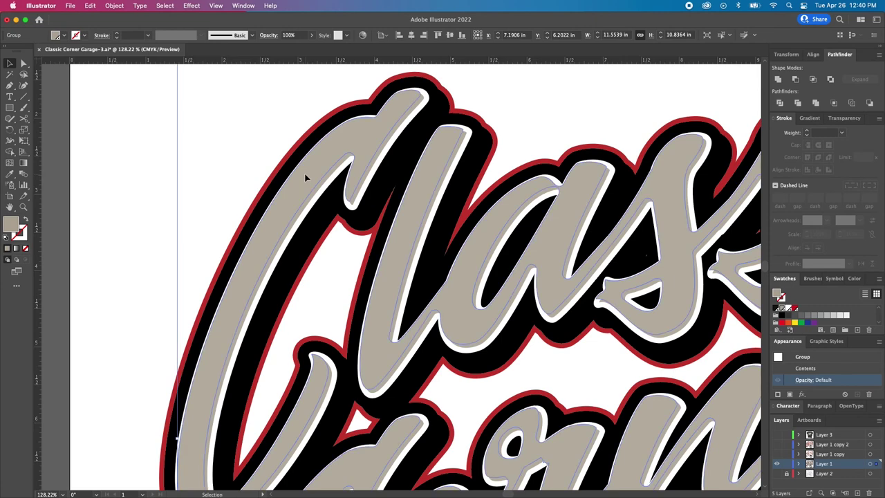
left_click(788, 309)
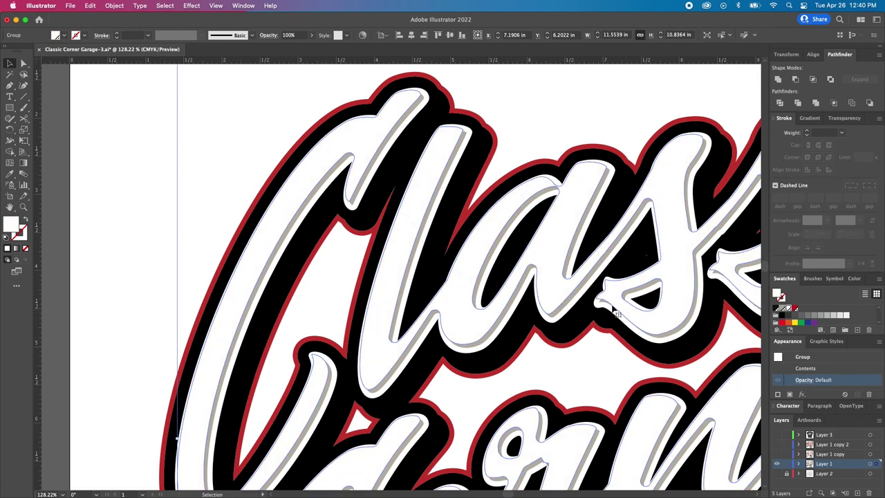
key("super+shift+a")
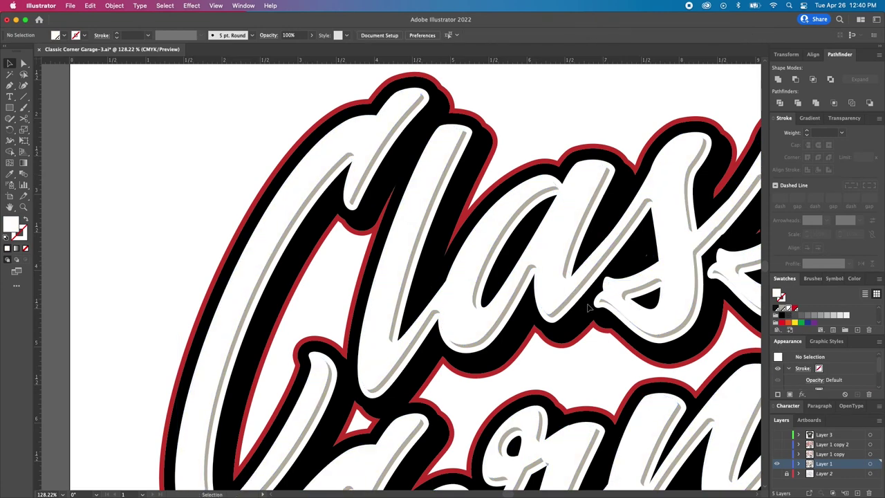
key("super+0")
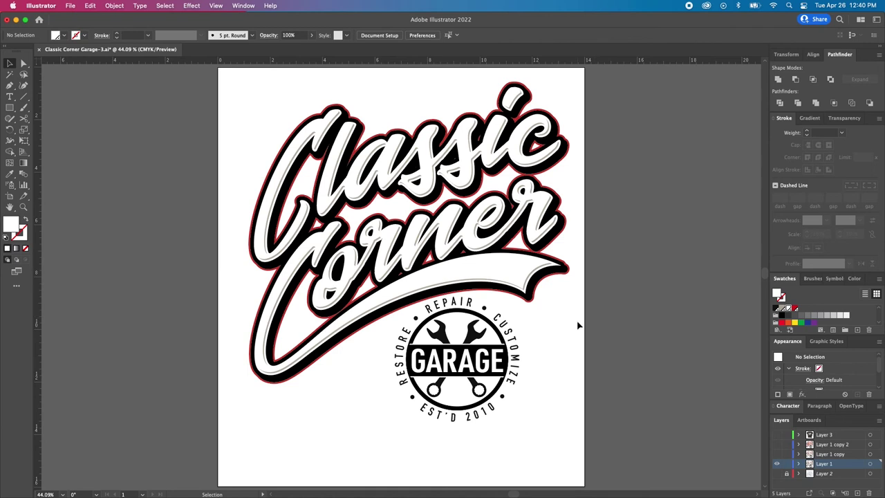
- Rotate the round Garage badge with its circular text by 10°, previewing 5° and 15° first
scroll(552, 346, "down", 2)
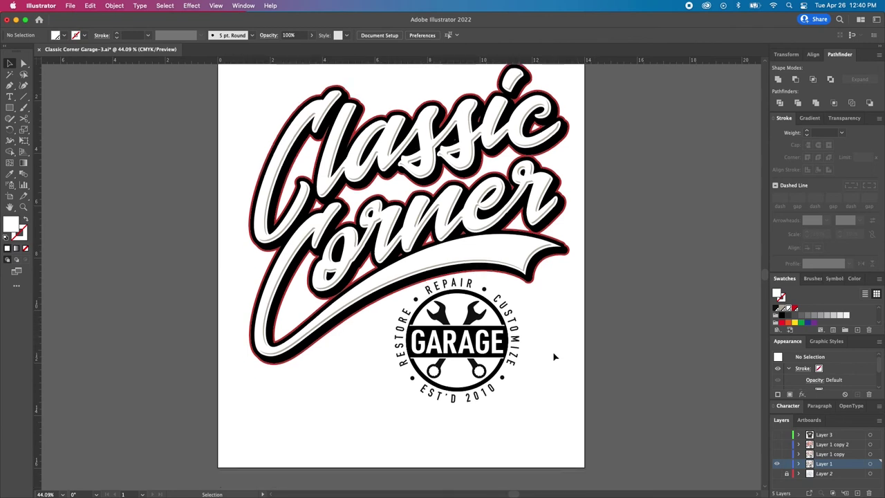
scroll(549, 355, "right", 3)
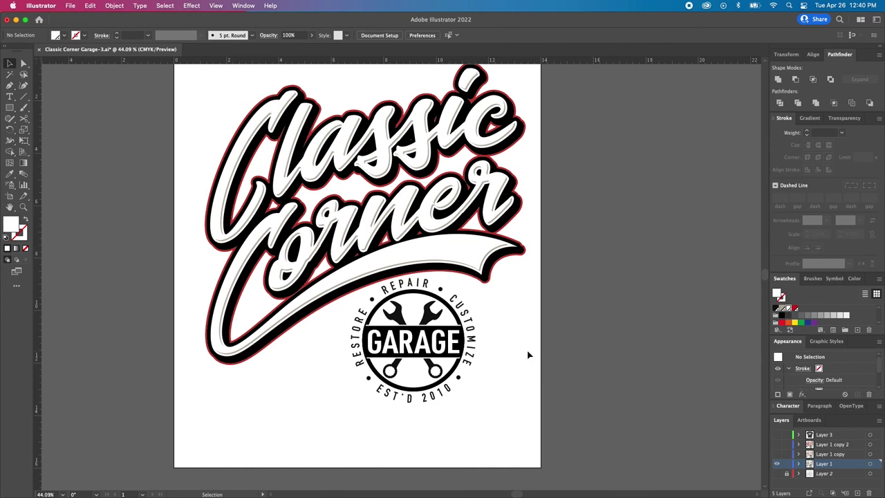
left_click_drag(513, 320, 332, 408)
left_click(509, 363)
left_click_drag(512, 325, 346, 397)
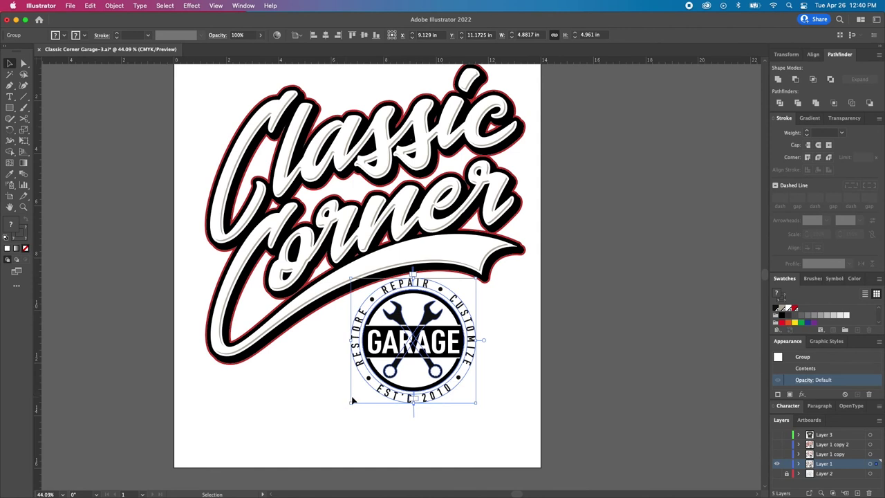
key("r")
key("Return")
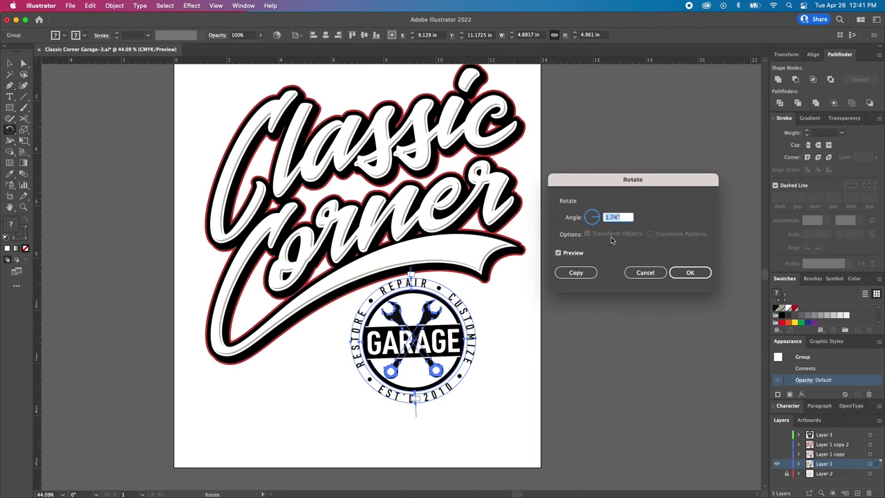
type("5")
key("Tab")
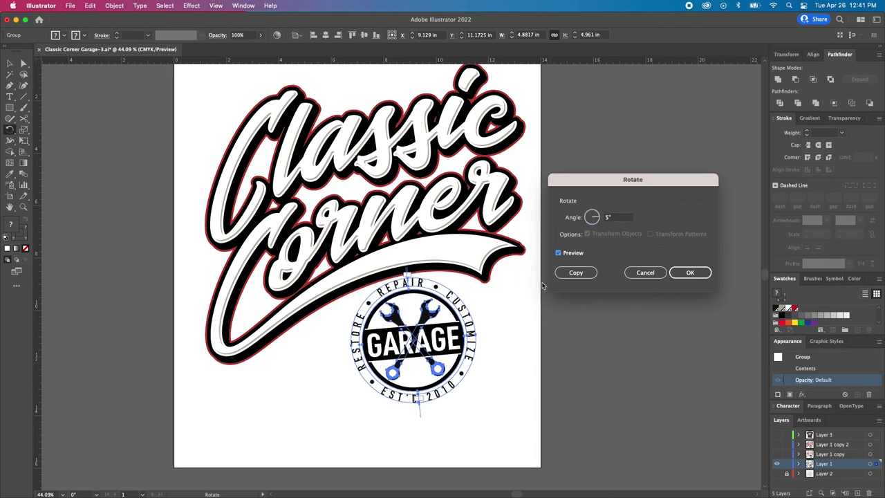
left_click(608, 218)
type("15")
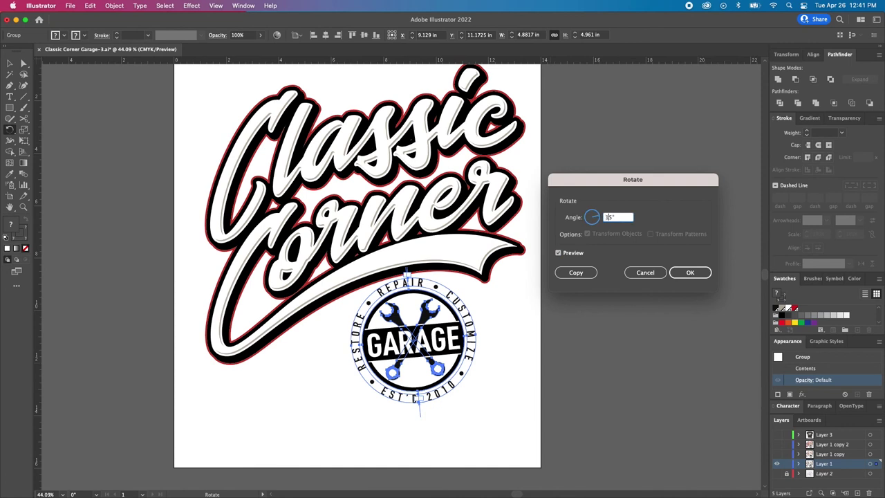
key("Tab")
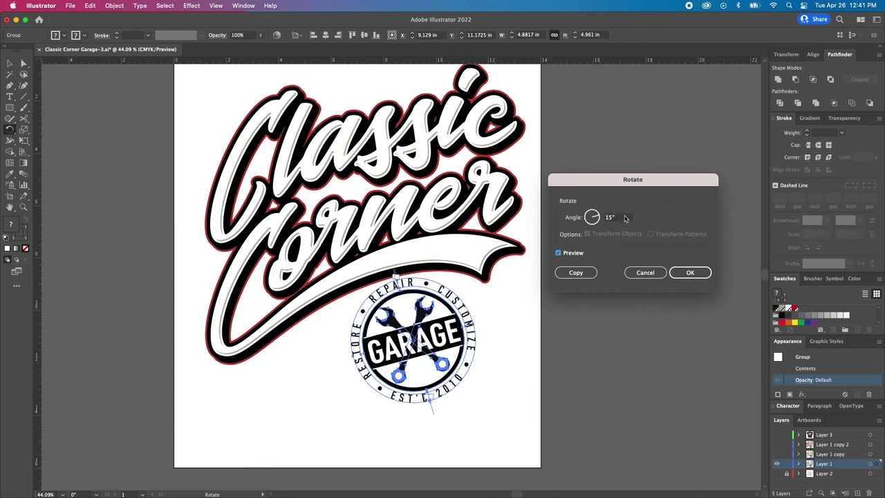
left_click(610, 220)
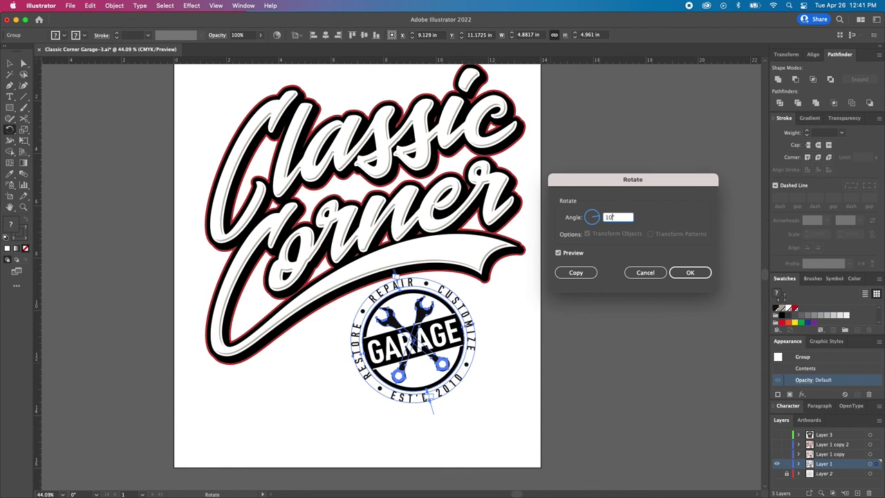
left_click(691, 272)
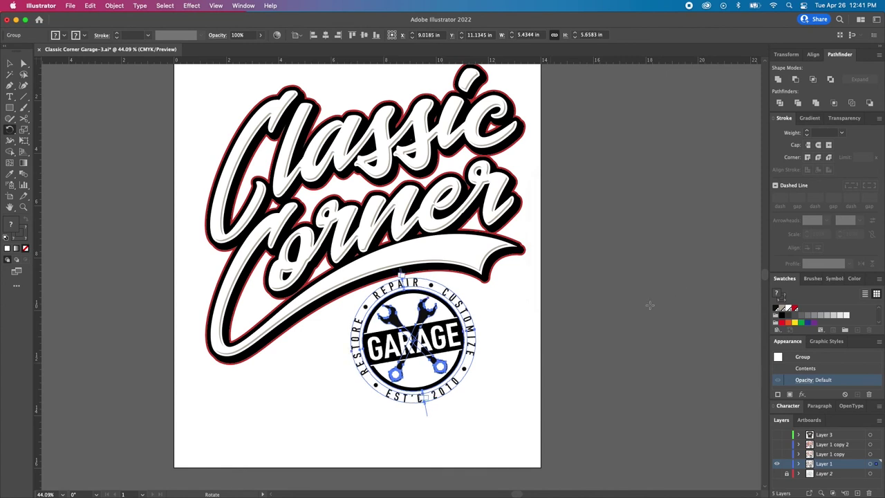
- Move the tilted Garage badge with its circular text slightly to the right beneath the swoosh
key("v")
left_click_drag(351, 279, 357, 284)
left_click_drag(442, 341, 444, 342)
left_click(589, 388)
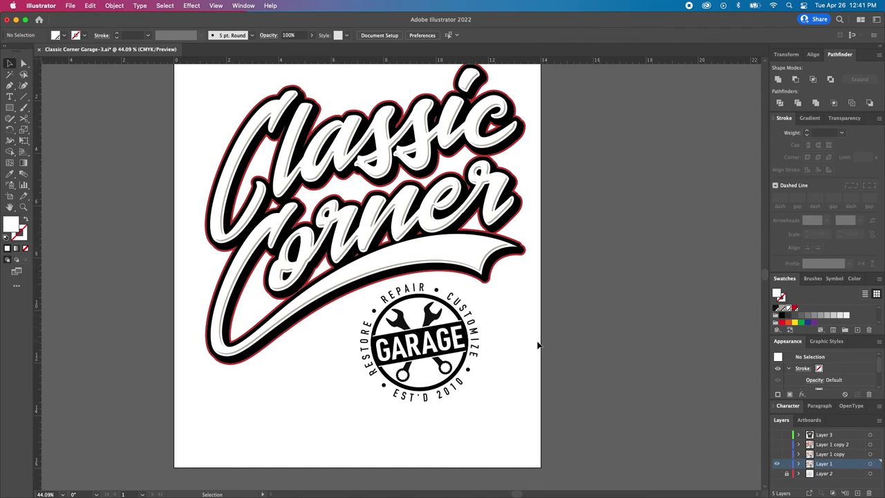
- Fill the banner rectangle behind the GARAGE text with the logo's dark red swatch
key("super+space")
left_click_drag(393, 296, 496, 373)
scroll(497, 373, "down", 3)
key("a")
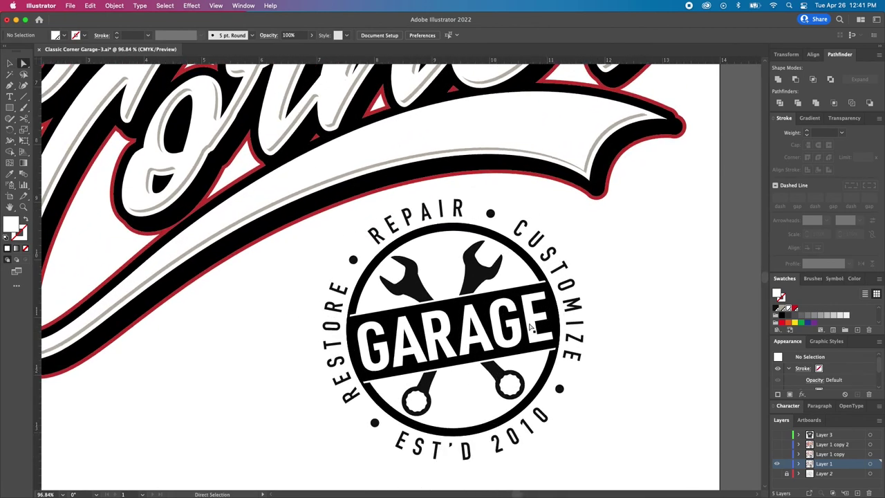
left_click(524, 325)
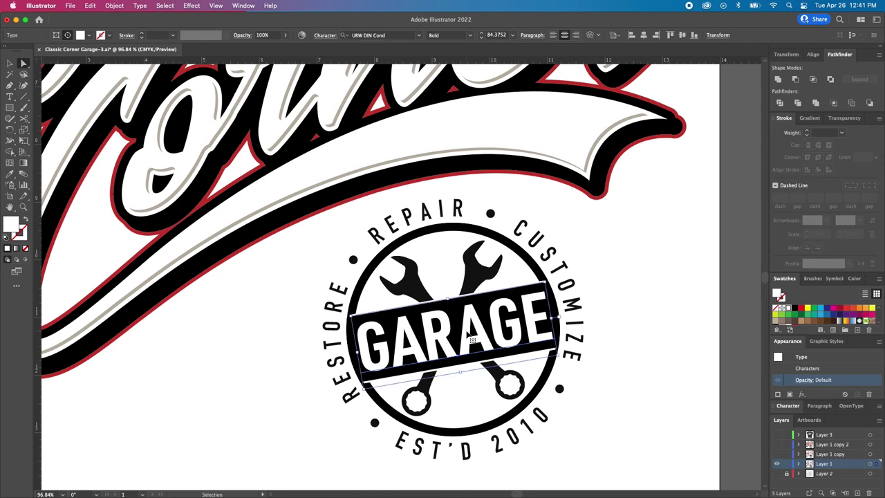
key("super+shift+a")
left_click(489, 339)
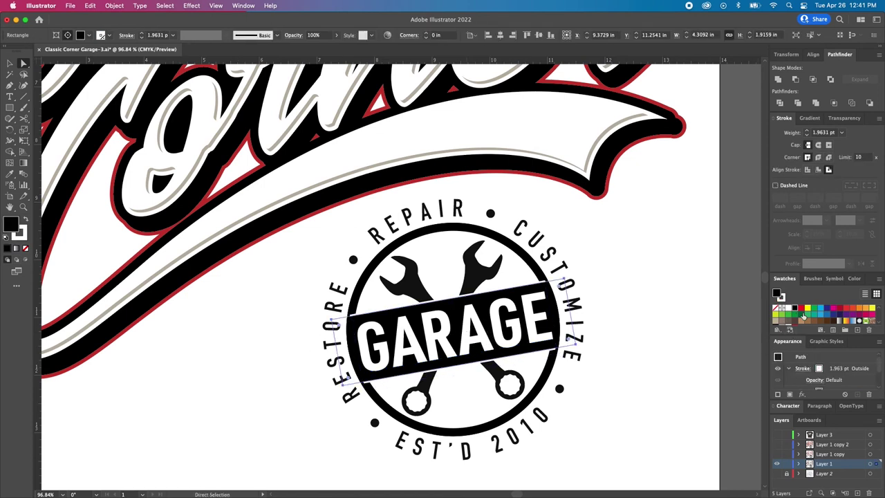
scroll(803, 316, "down", 2)
left_click(797, 309)
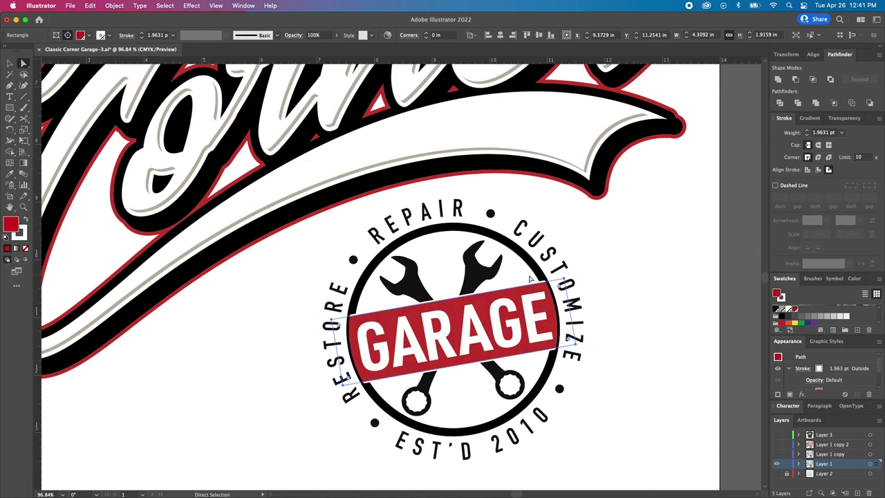
- Expand the appearance of the badge's black circle stroke into a filled ring shape
left_click(511, 247)
left_click(497, 251)
left_click(512, 248)
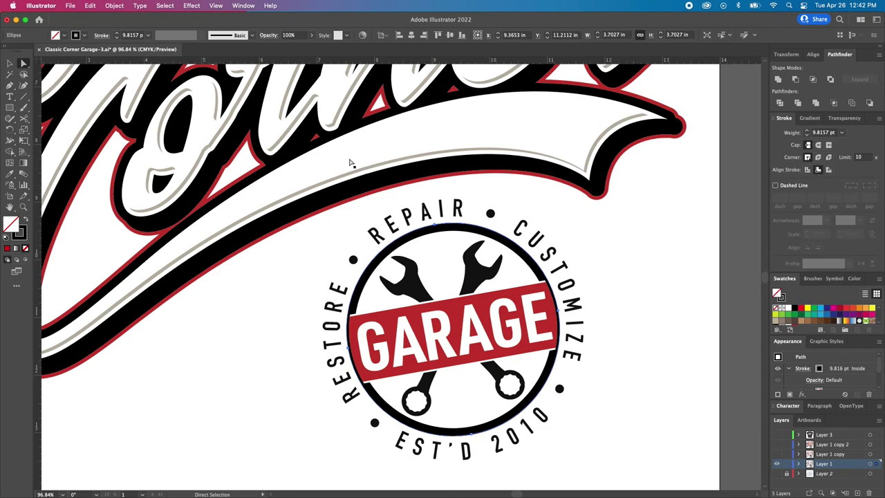
left_click(114, 6)
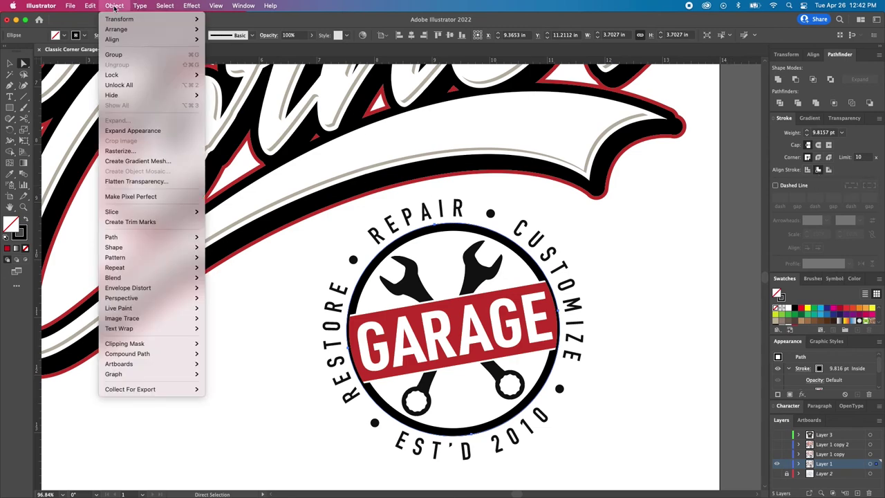
left_click(148, 130)
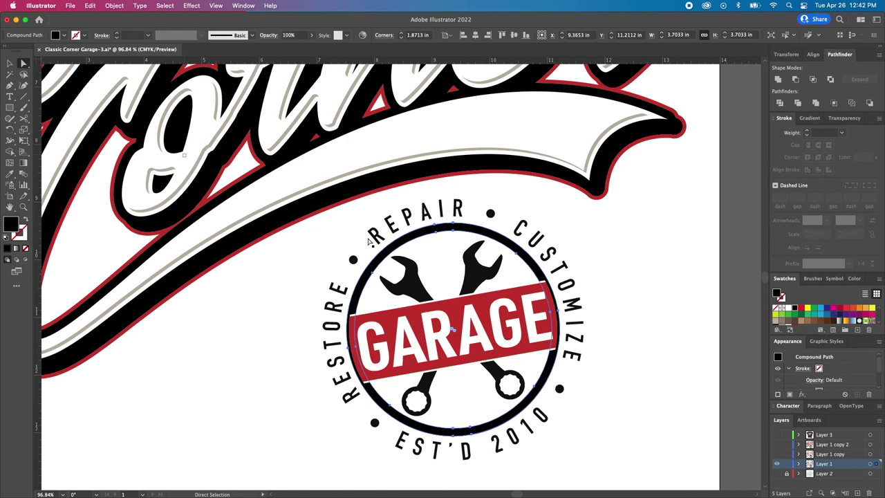
left_click(115, 6)
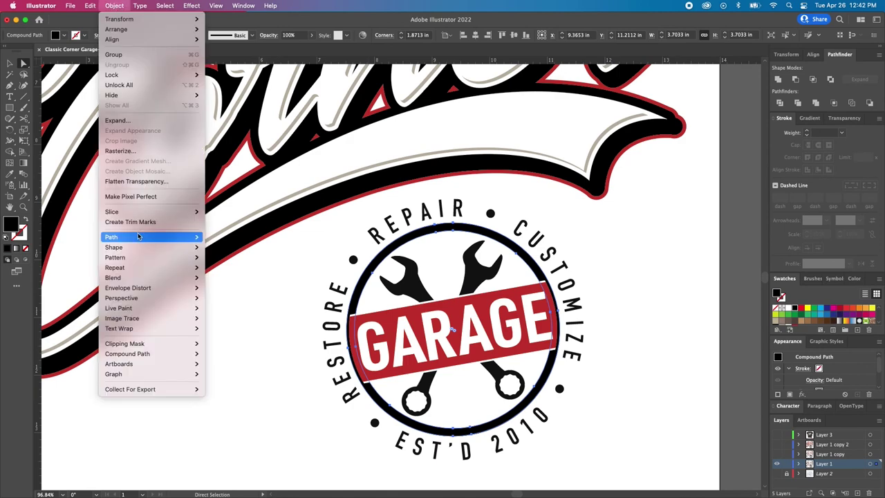
mouse_move(139, 238)
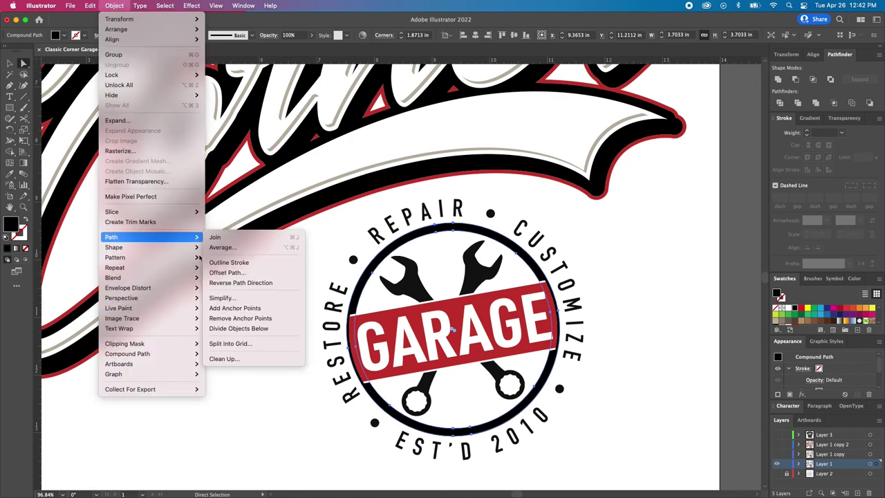
left_click(622, 387)
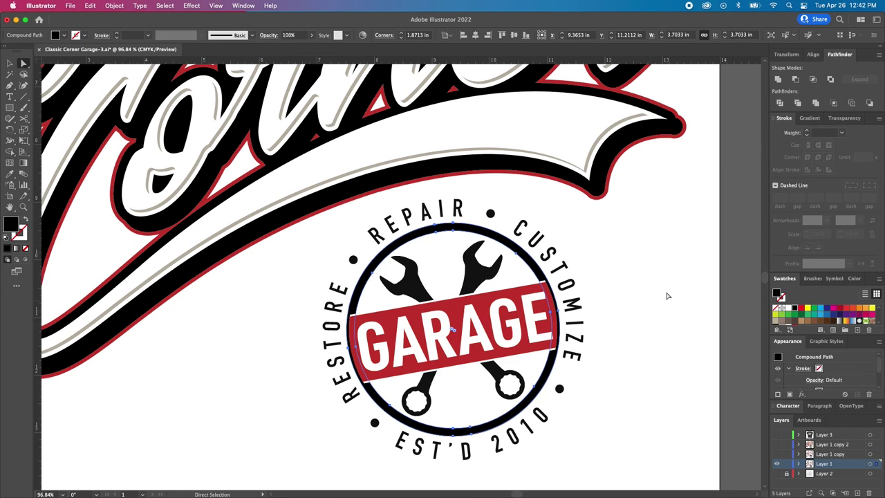
key("super+1")
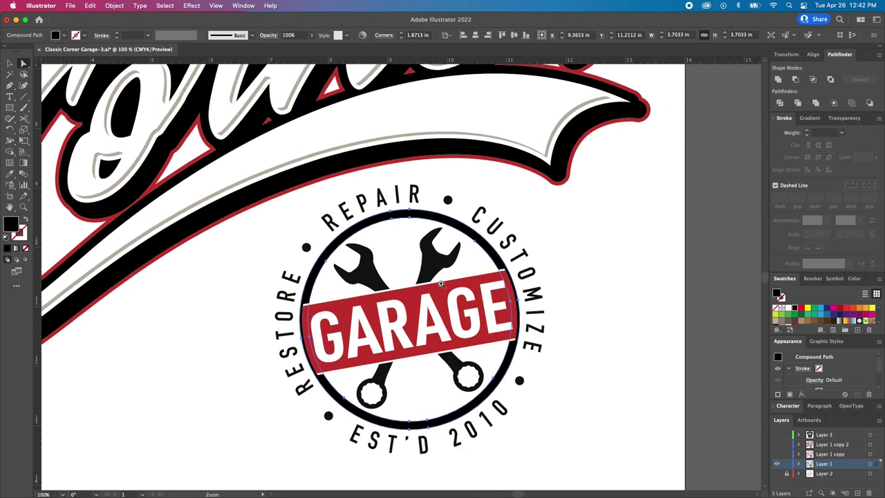
- Change the red GARAGE banner's outline color to black
left_click(468, 285)
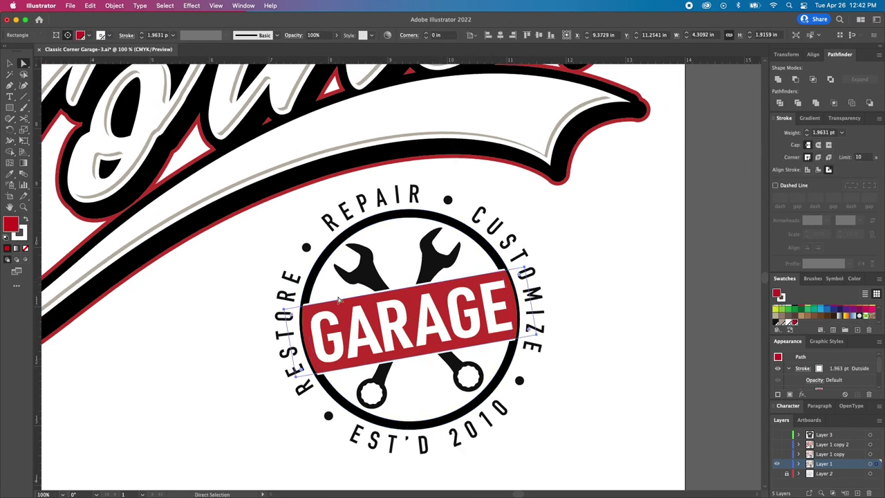
key("x")
left_click(776, 323)
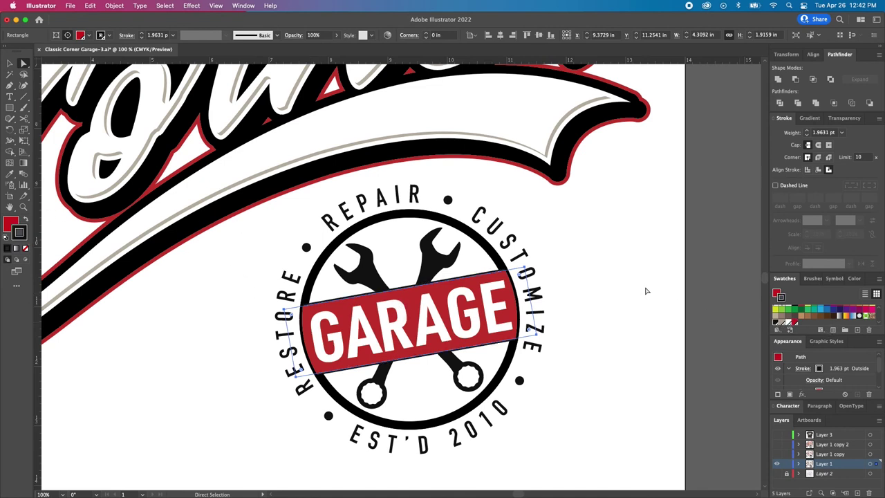
left_click(646, 291)
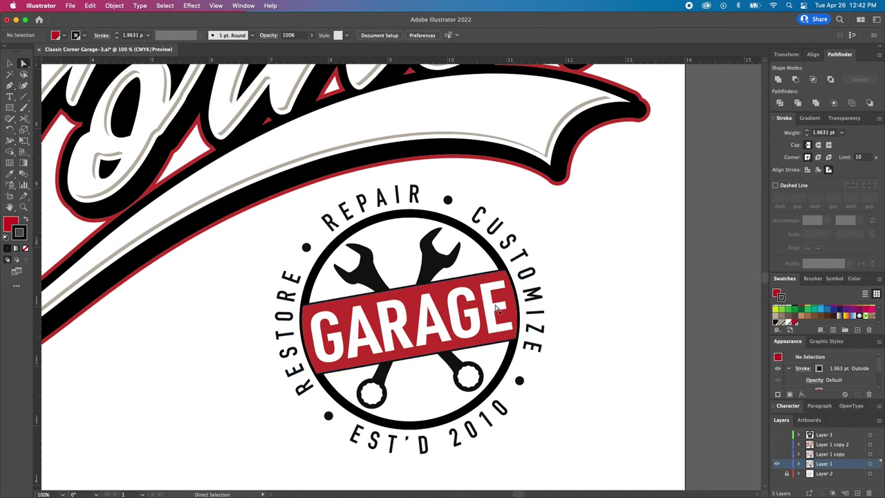
- Fill the badge's expanded ring with the dark red swatch
left_click(353, 235)
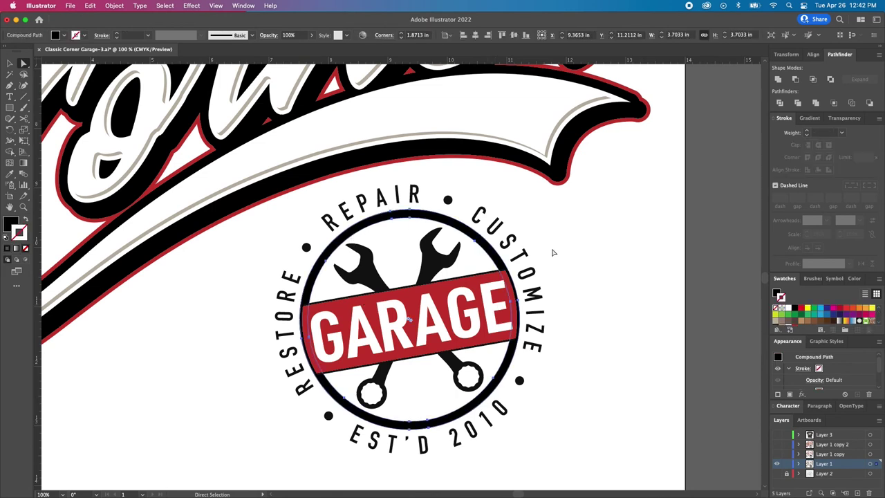
left_click(794, 319)
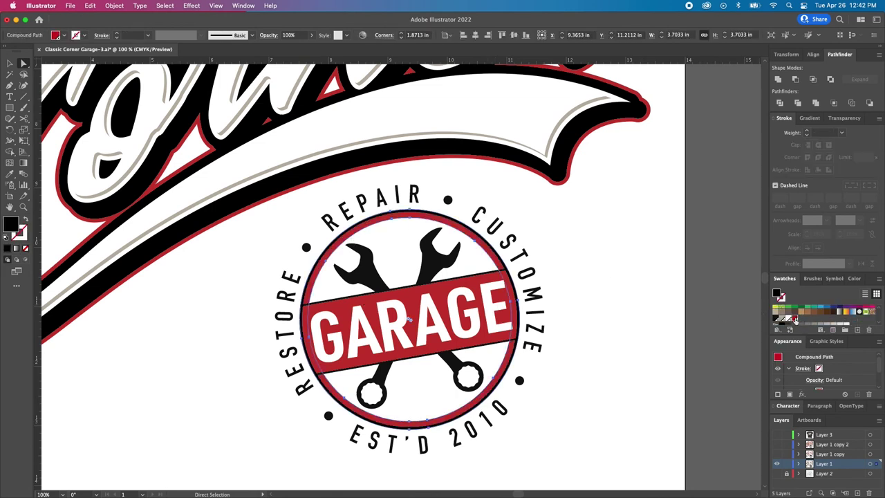
scroll(784, 319, "down", 3)
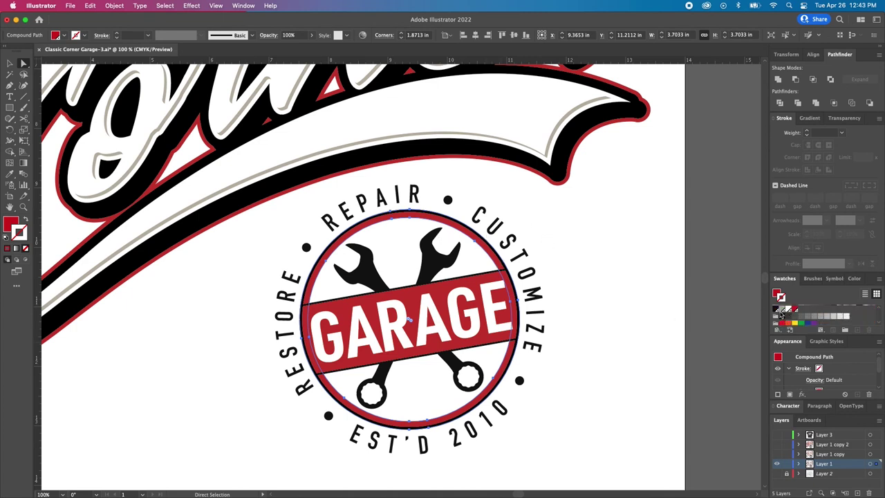
- Give the red ring a black stroke of 2 pt aligned to the outside
key("x")
left_click(776, 310)
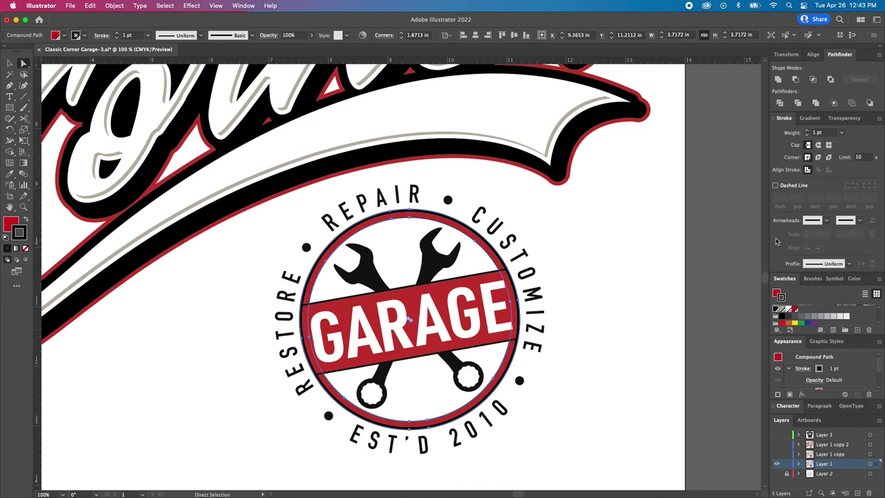
left_click(807, 132)
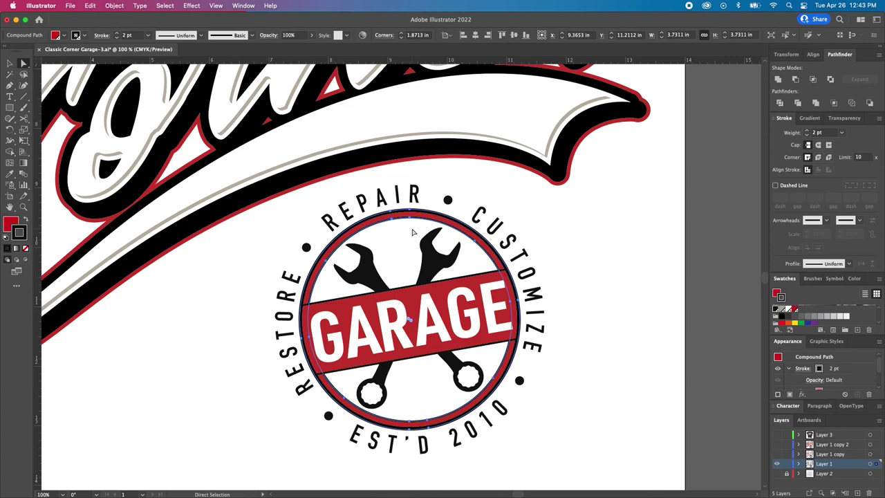
left_click(880, 58)
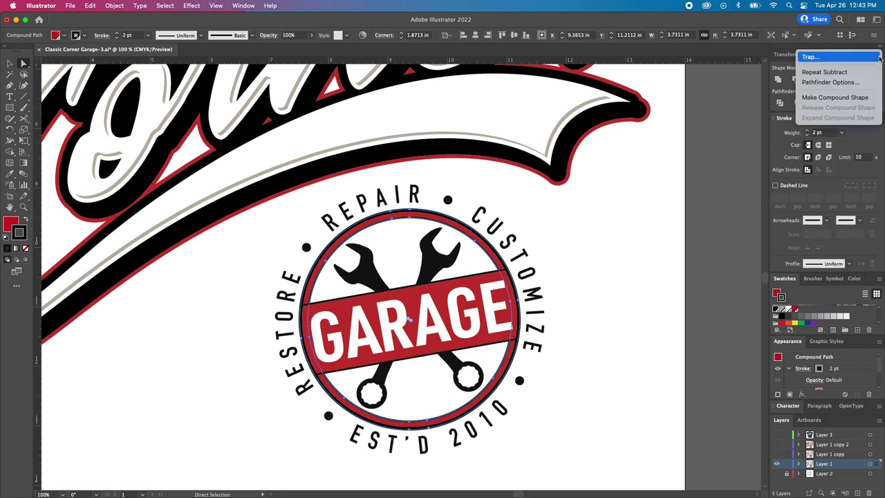
left_click(865, 97)
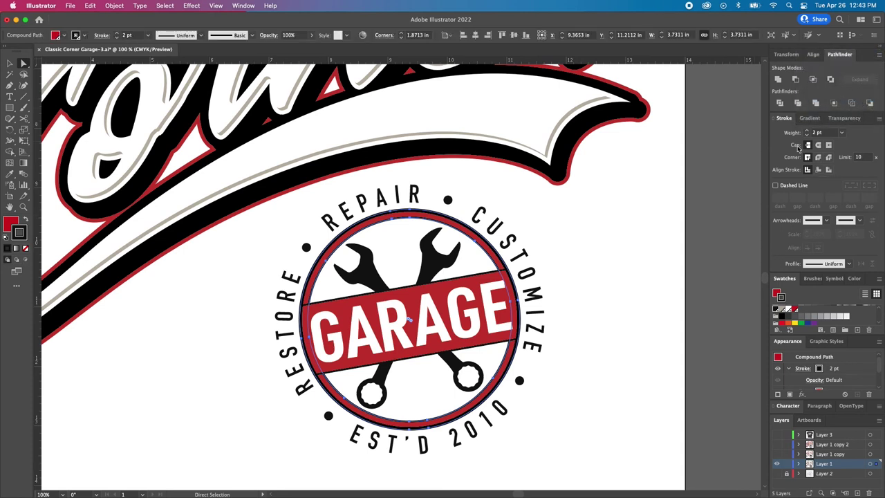
left_click(830, 171)
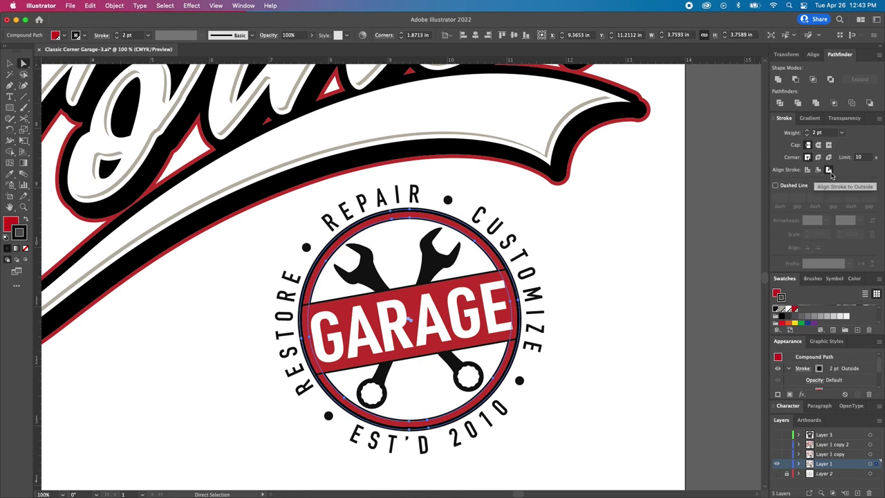
left_click(540, 224)
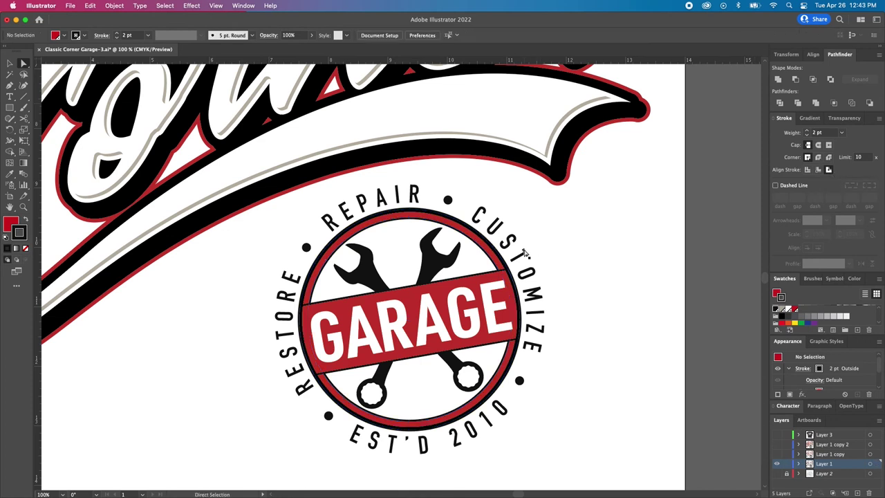
- Recolor the remaining thin black circle stroke on the badge's ring with the dark red swatch
left_click(505, 266)
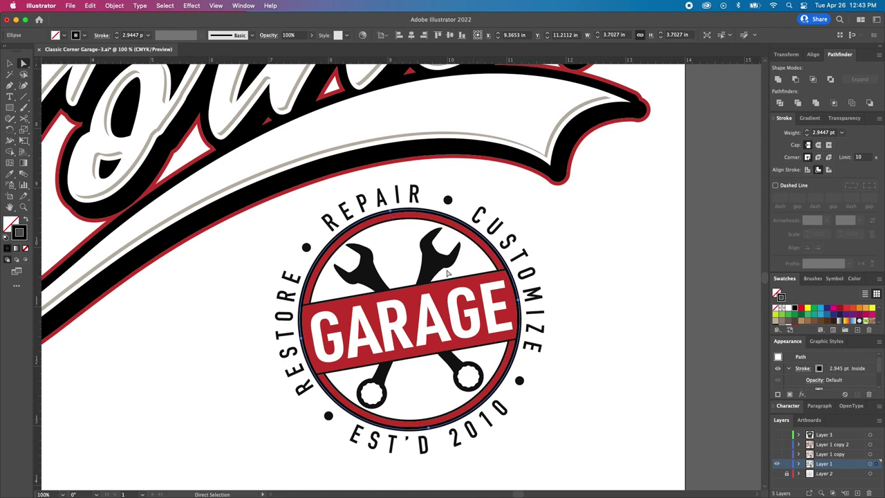
scroll(797, 323, "down", 2)
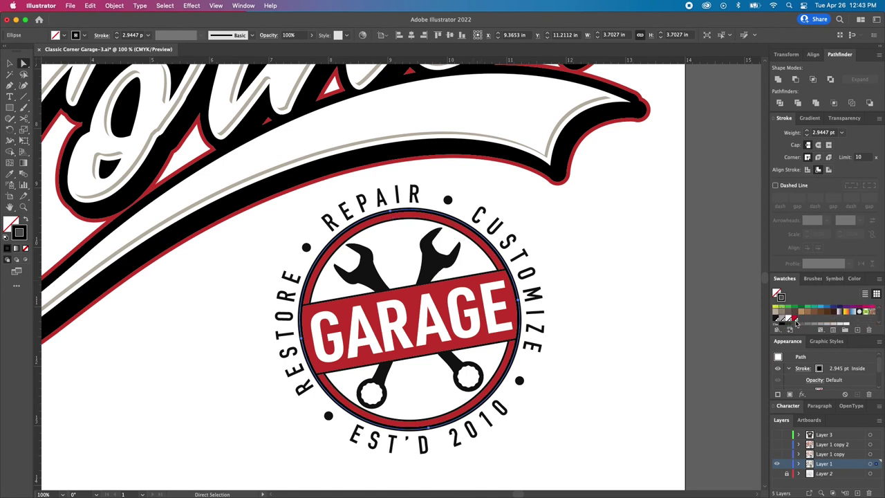
left_click(794, 319)
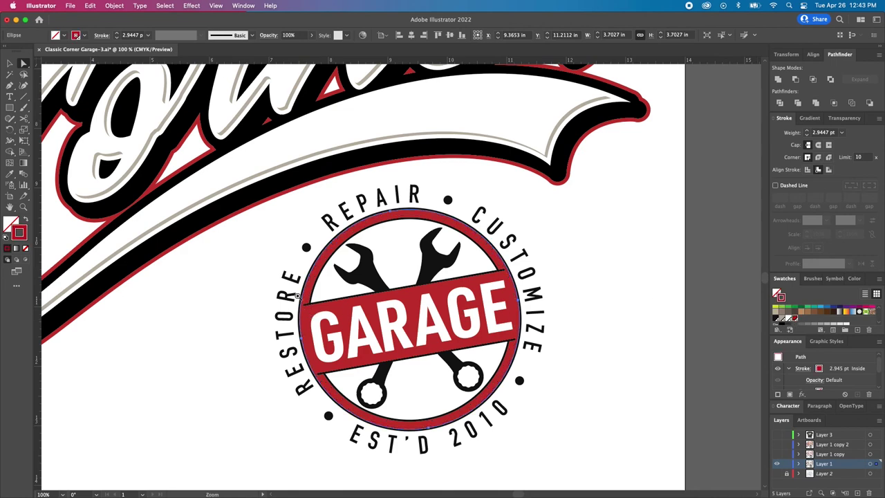
scroll(313, 304, "up", 5)
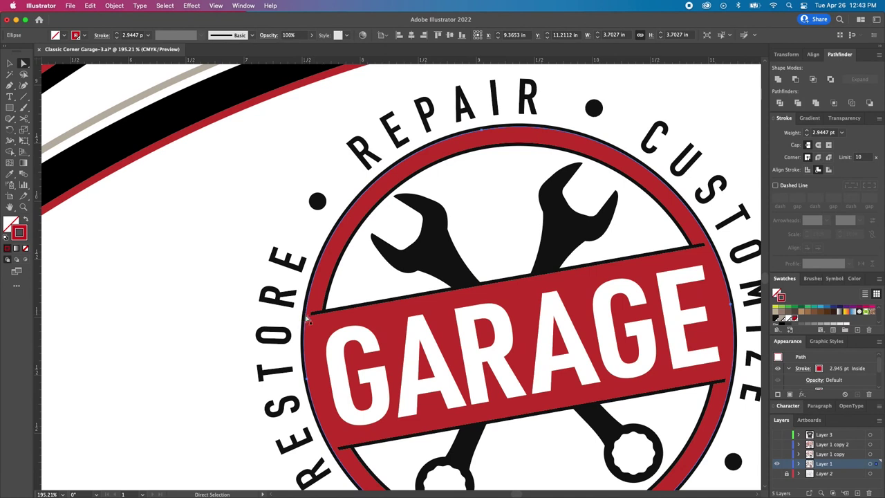
left_click(307, 315)
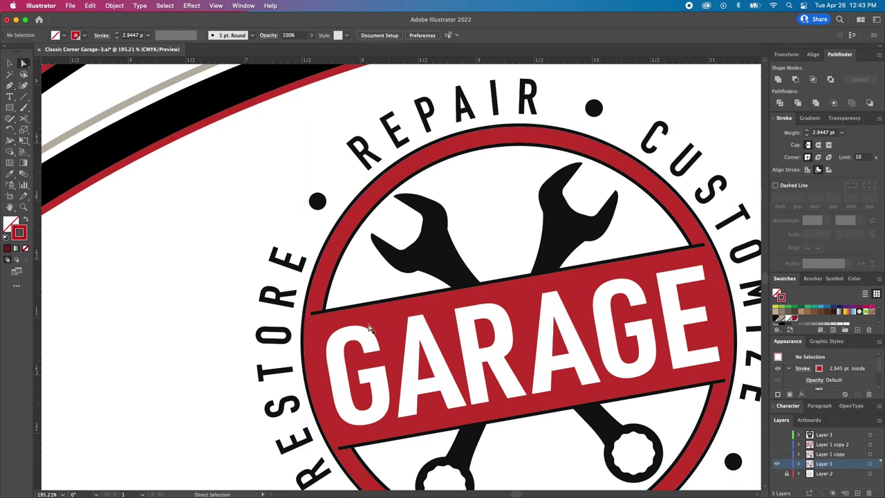
scroll(372, 329, "down", 2)
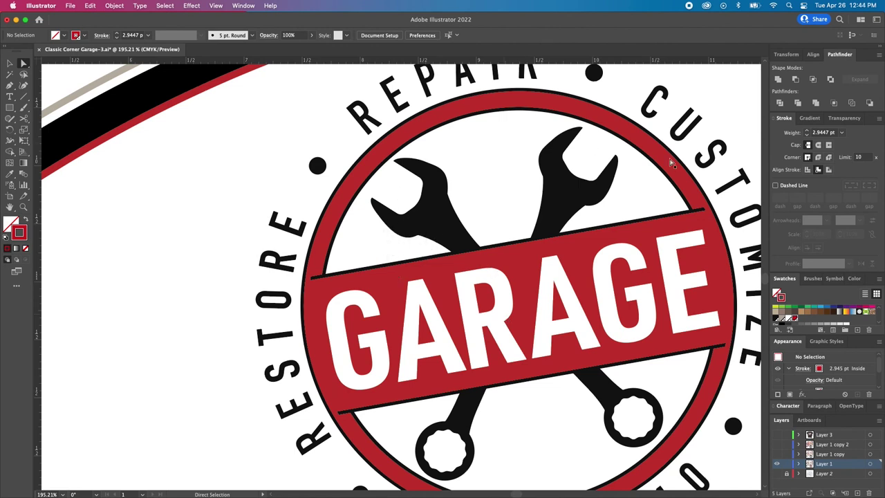
key("alt")
left_click(311, 268, "alt")
key("super+x")
key("super+shift+a")
key("v")
key("super+z")
key("super+z")
key("v")
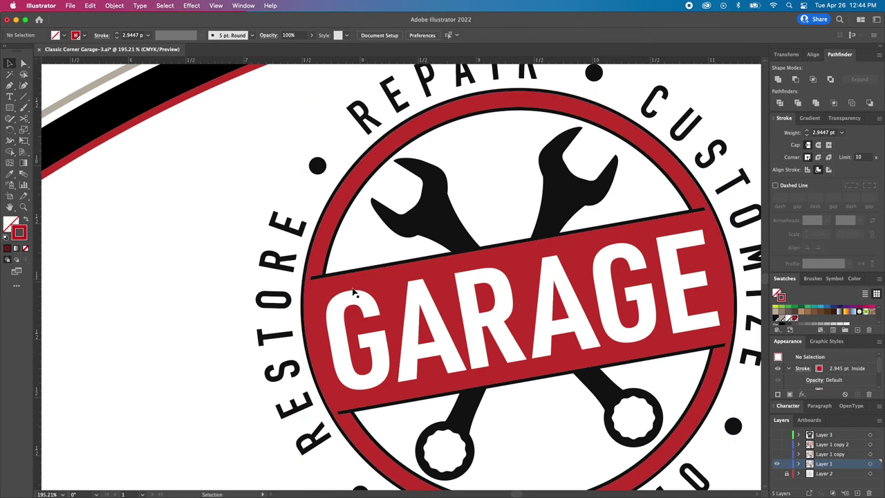
key("super+shift+a")
- Increase the black stroke weight of the red GARAGE banner to 3 pt
scroll(379, 284, "right", 2)
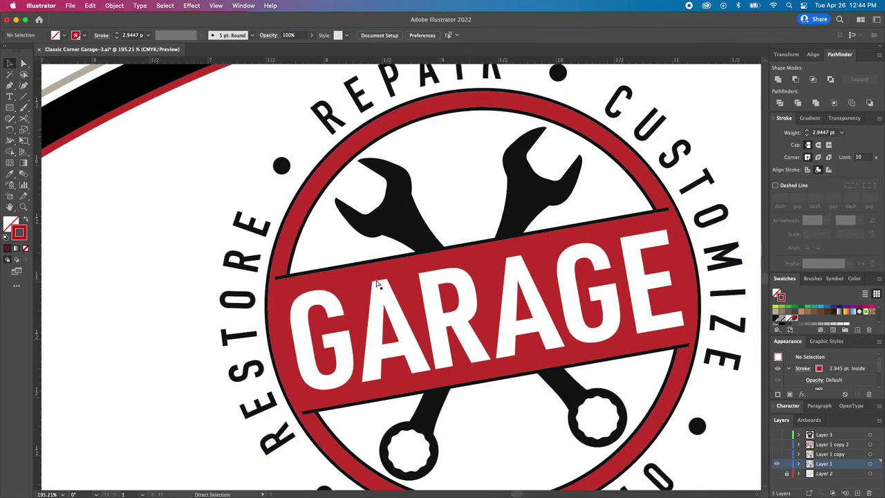
key("super+1")
scroll(446, 302, "right", 2)
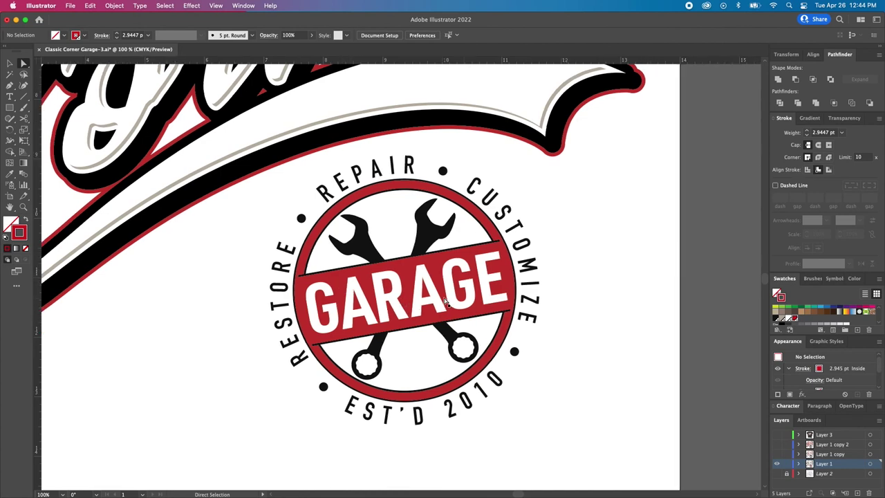
scroll(359, 295, "up", 3)
left_click(331, 279)
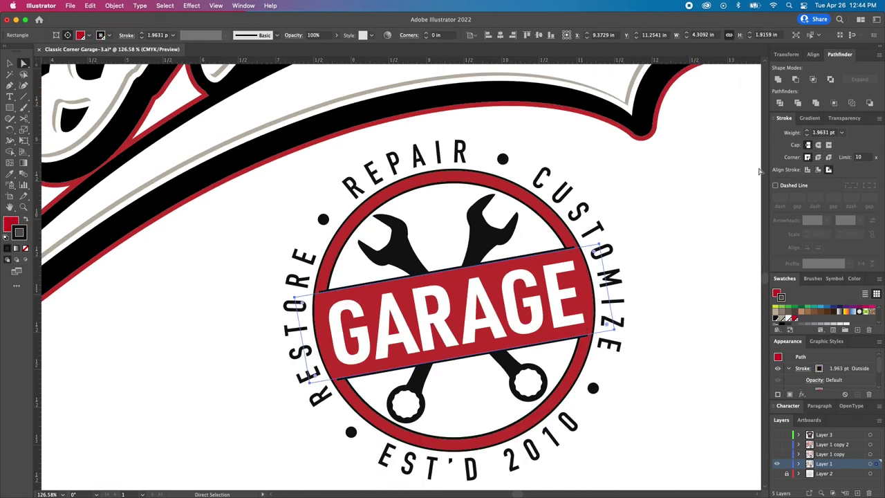
left_click(808, 130)
left_click(807, 130)
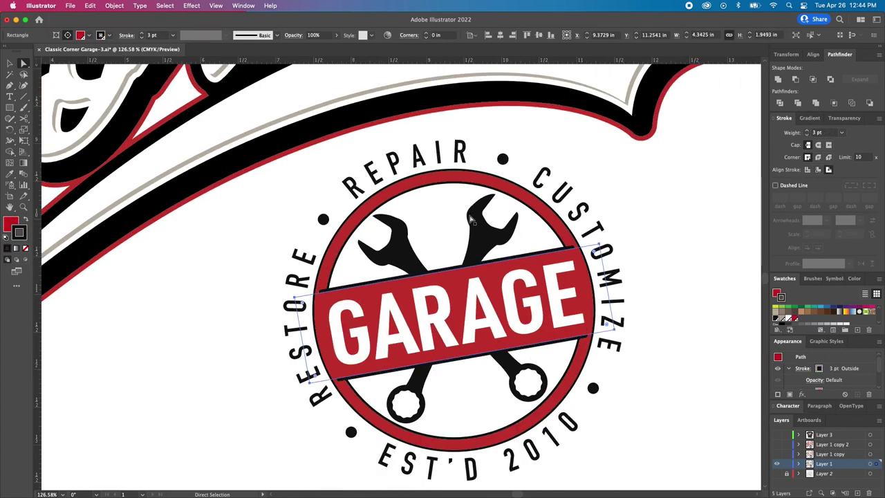
- Increase the red badge ring's outside-aligned black stroke weight to 3 pt
left_click(353, 227, "alt")
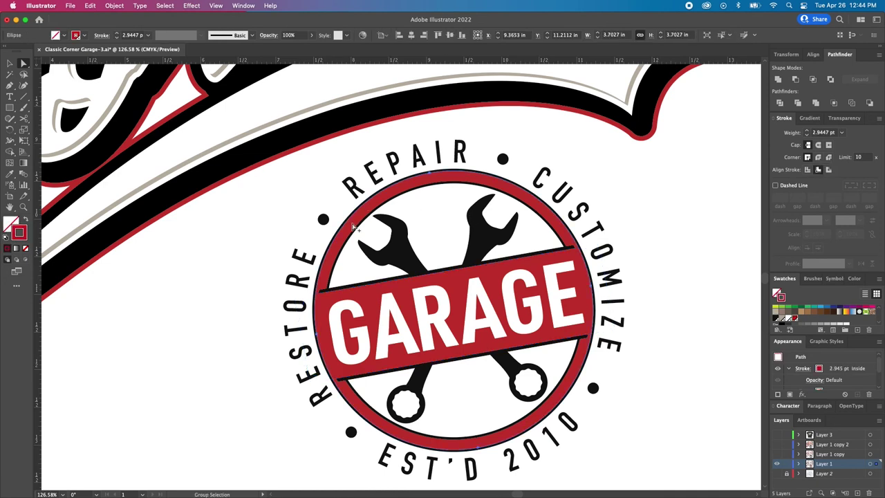
left_click(353, 226, "alt")
left_click(806, 131)
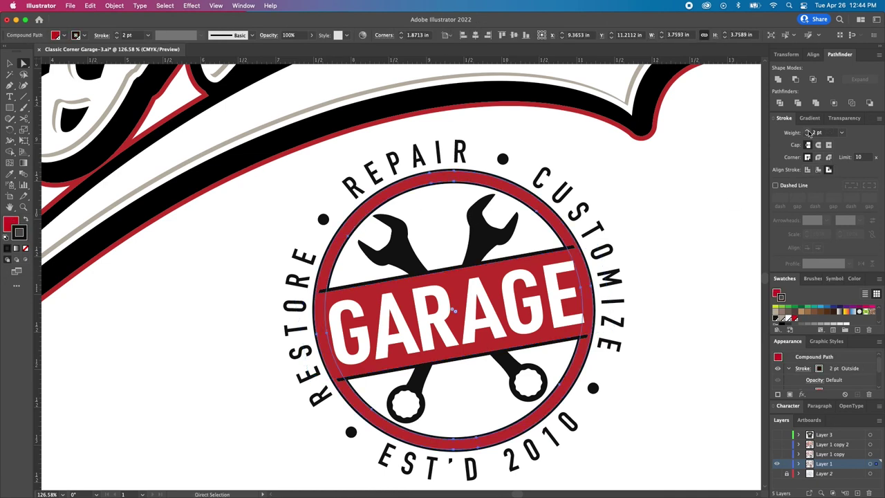
left_click(701, 226)
scroll(701, 226, "down", 3)
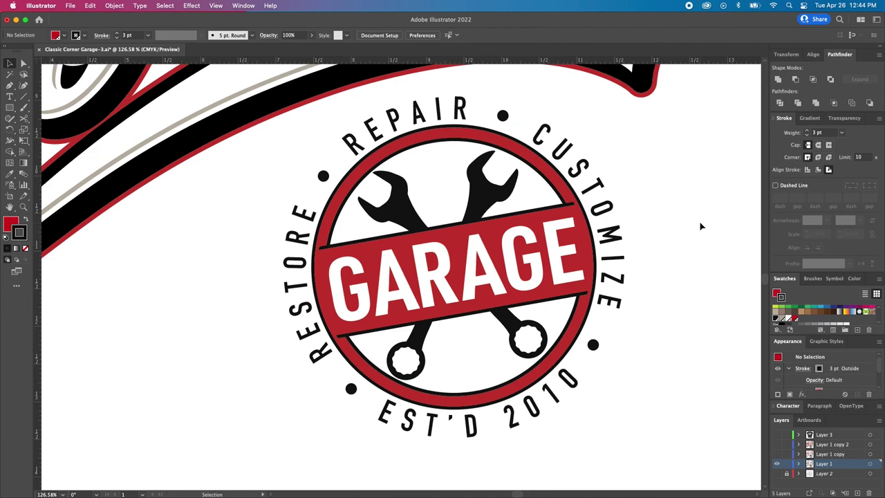
key("super+minus")
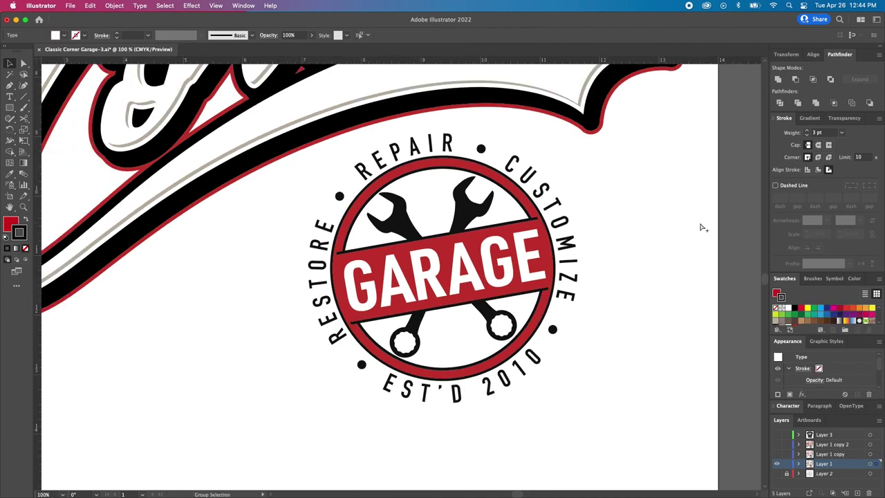
left_click(701, 227)
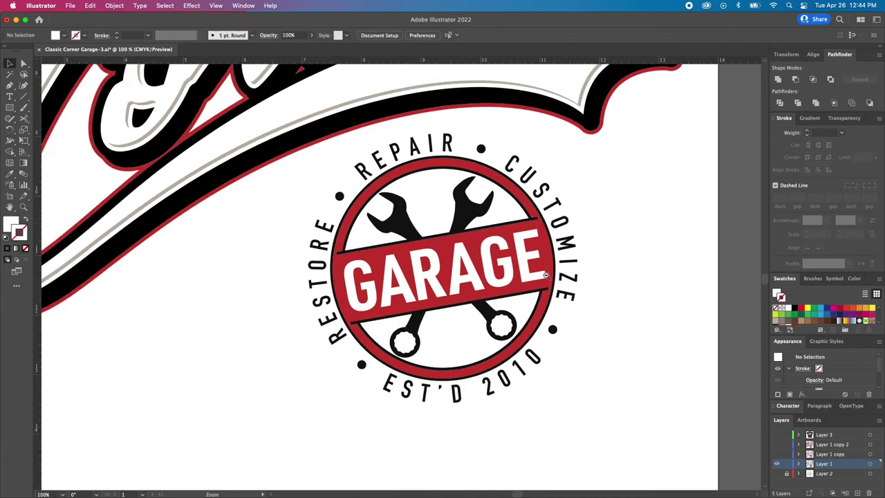
key("super+minus")
key("super+0")
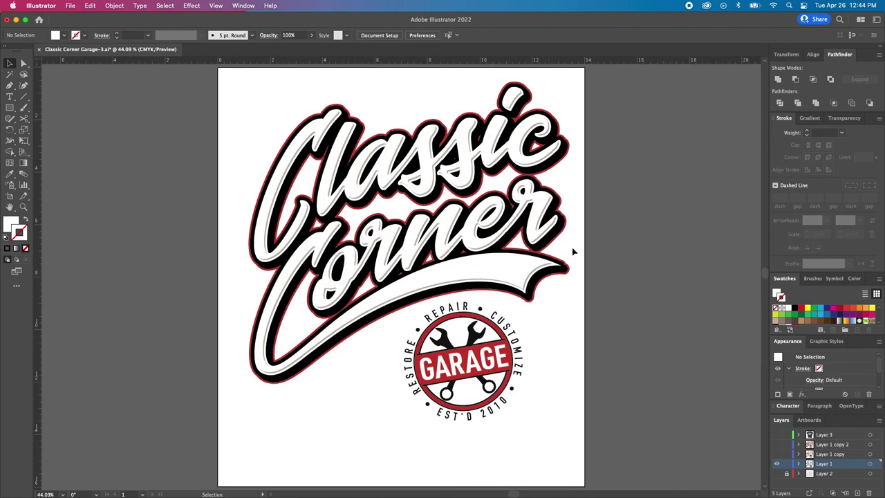
- Select the complete Classic Corner Garage artwork, copy it and clear the selection
left_click_drag(237, 79, 611, 440)
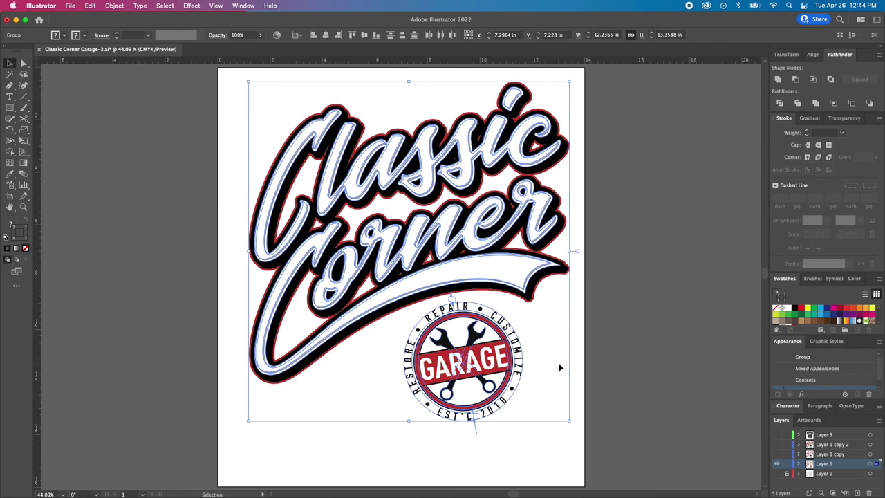
left_click(610, 375)
key("a")
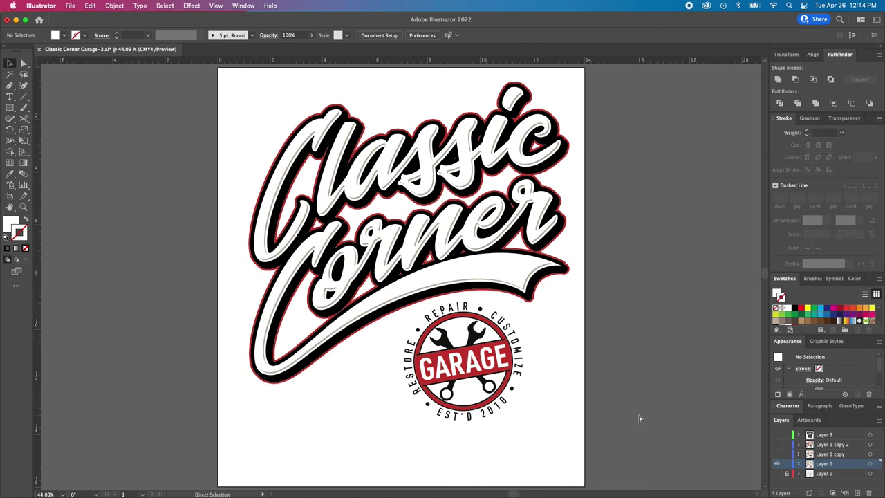
- Open the Easy Design Resources T-Shirt MockUp CC.ai file from within the Easy Design Resources folder on the Creative Arts Services drive
key("super+o")
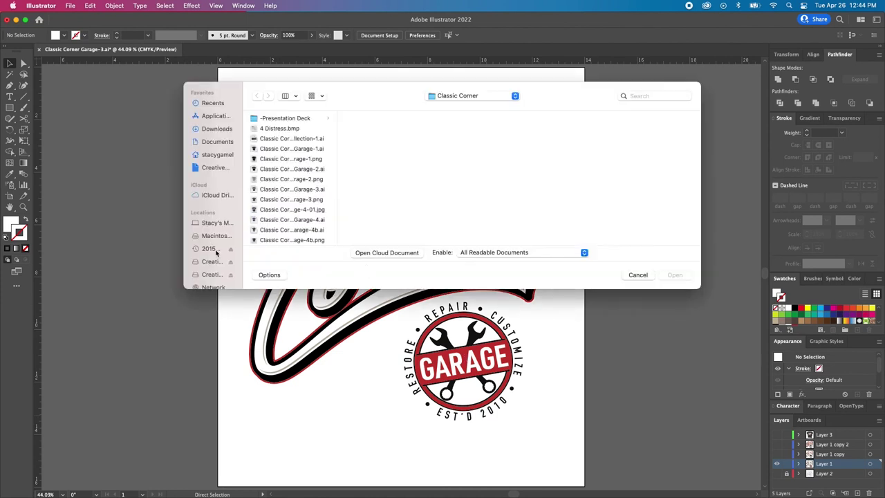
scroll(214, 260, "down", 1)
left_click(211, 240)
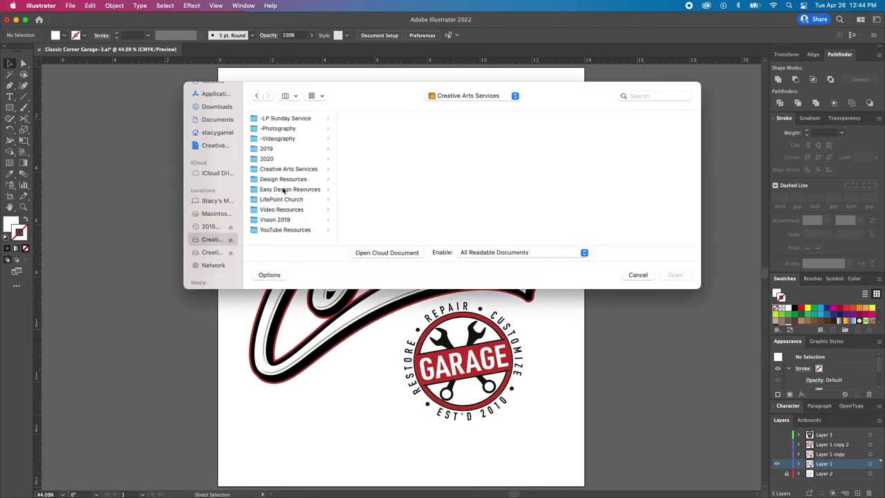
left_click(287, 189)
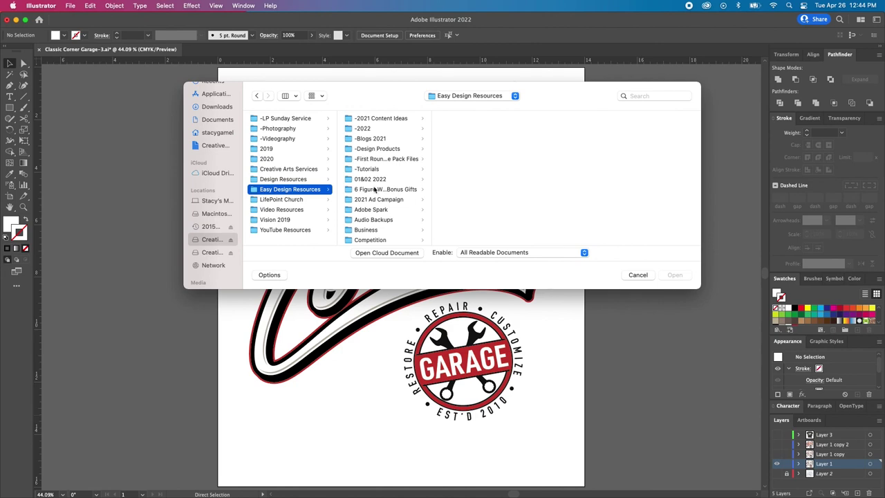
scroll(372, 201, "down", 2)
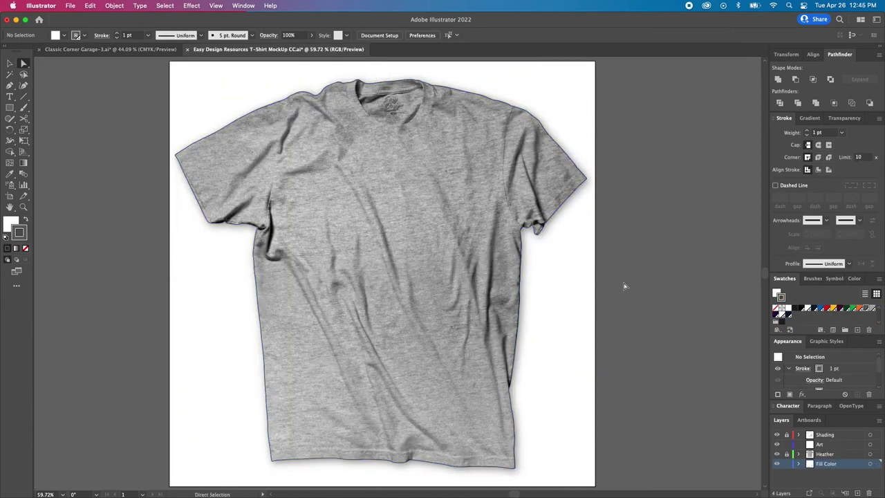
- Fill the T-shirt color shape with a dark gray of C 0, M 0, Y 0, K 90
left_click(652, 270)
left_click(409, 287)
left_click(408, 287)
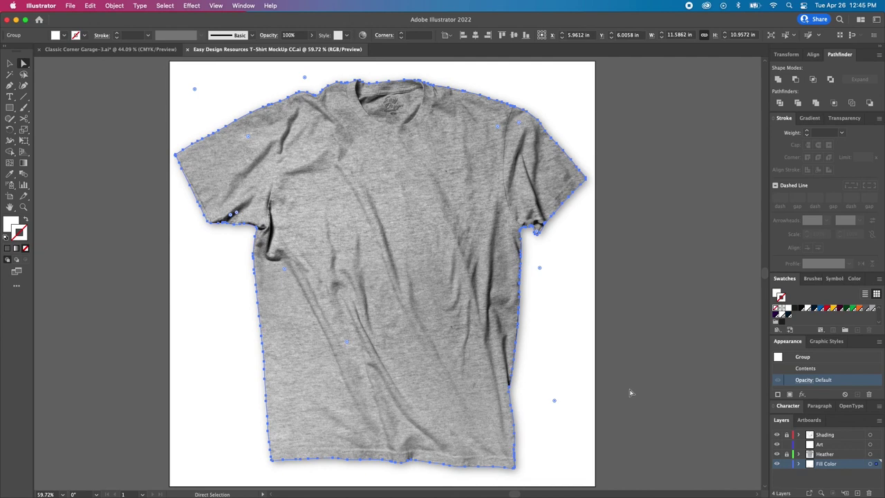
key("x")
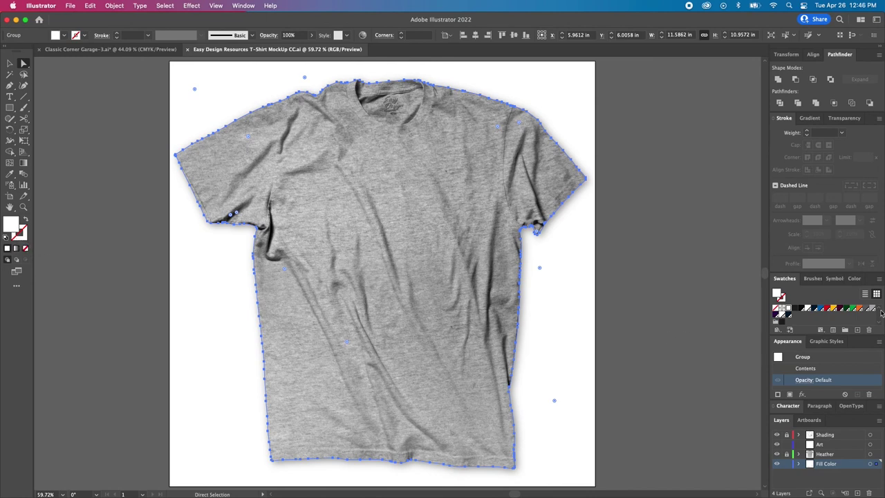
left_click(795, 309)
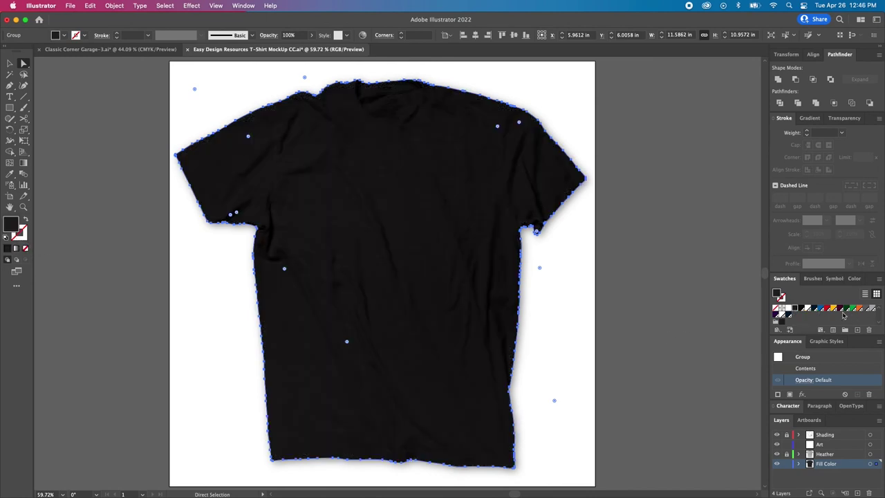
left_click(855, 279)
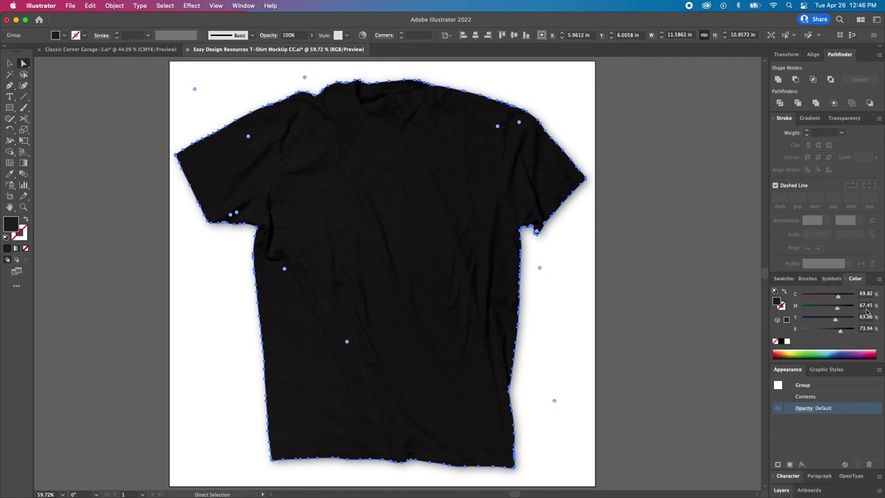
left_click(781, 342)
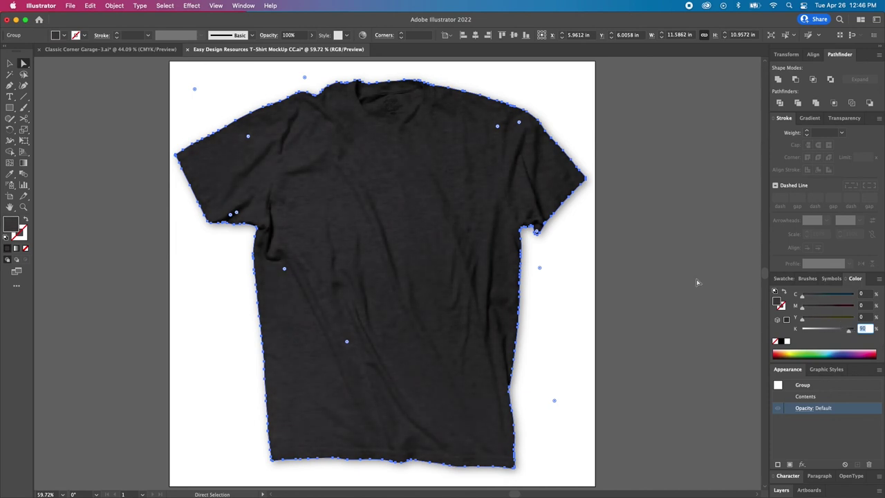
left_click(657, 273)
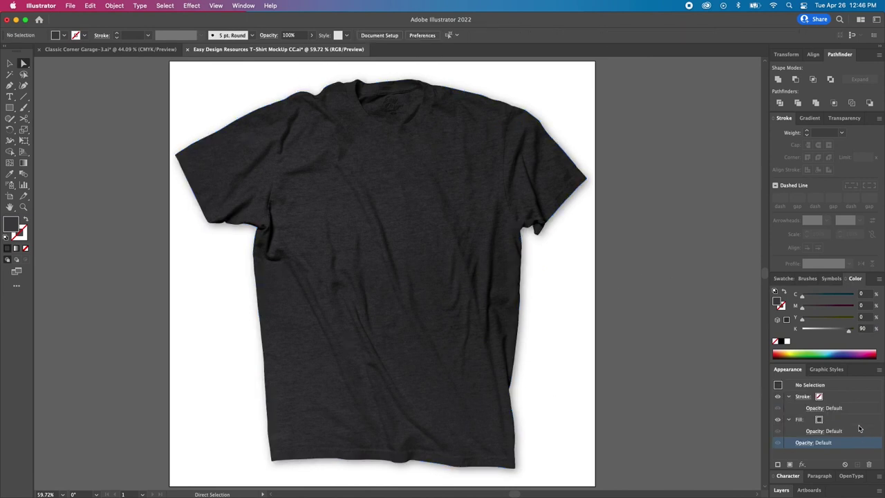
- Unlock the Heather layer, set its heather texture image to the Multiply blend mode and lock the layer again
left_click(785, 490)
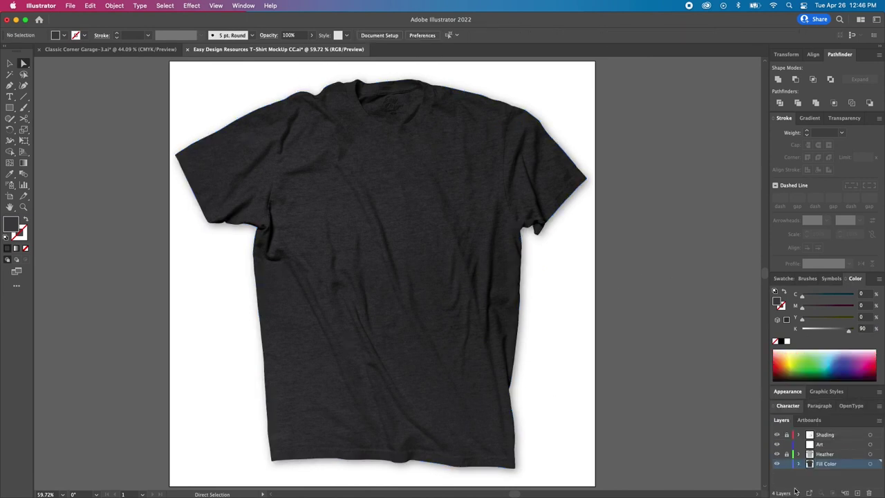
left_click(786, 454)
left_click(496, 314)
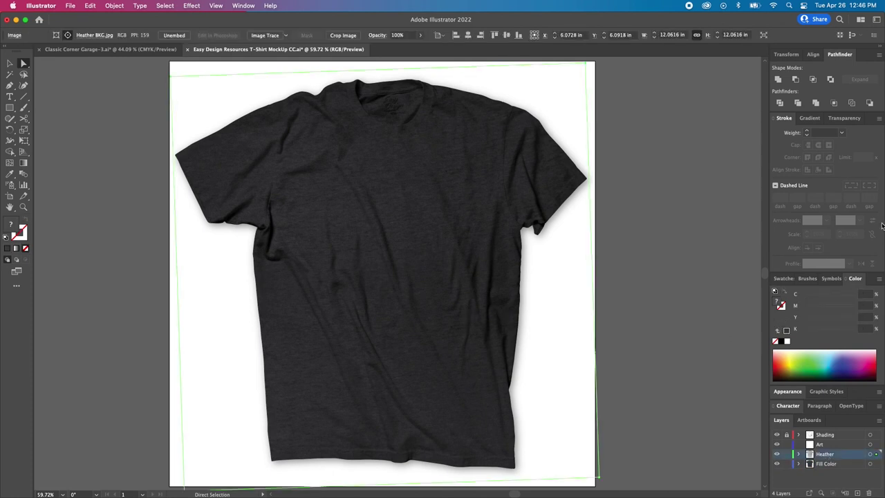
left_click(845, 118)
left_click(796, 133)
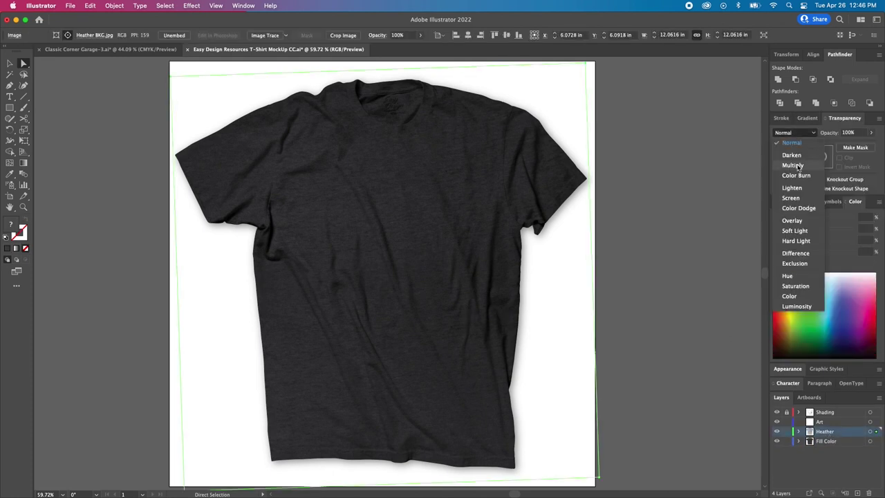
left_click(794, 166)
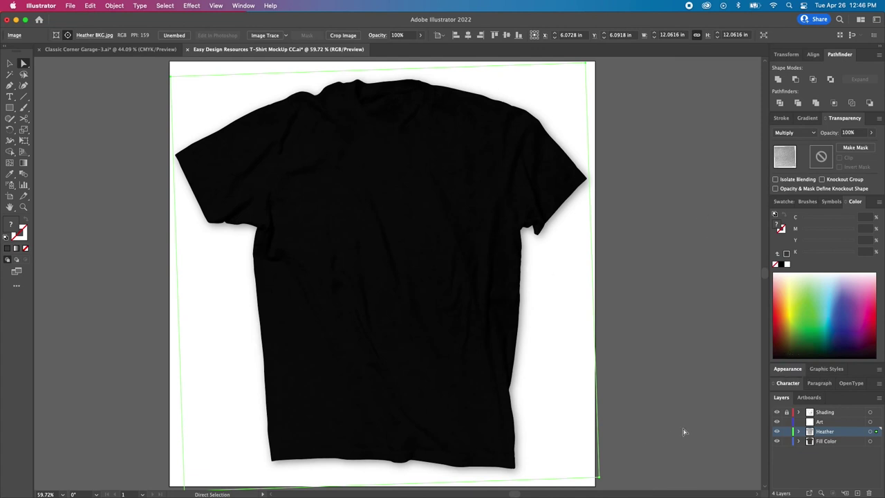
left_click(786, 431)
- Lighten the T-shirt color shape's fill to 65% black
left_click(452, 337)
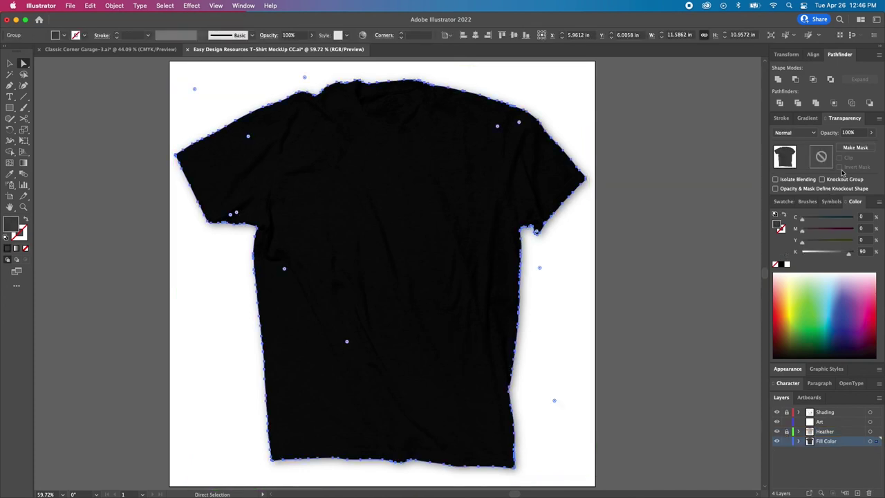
left_click(862, 252)
key("Down")
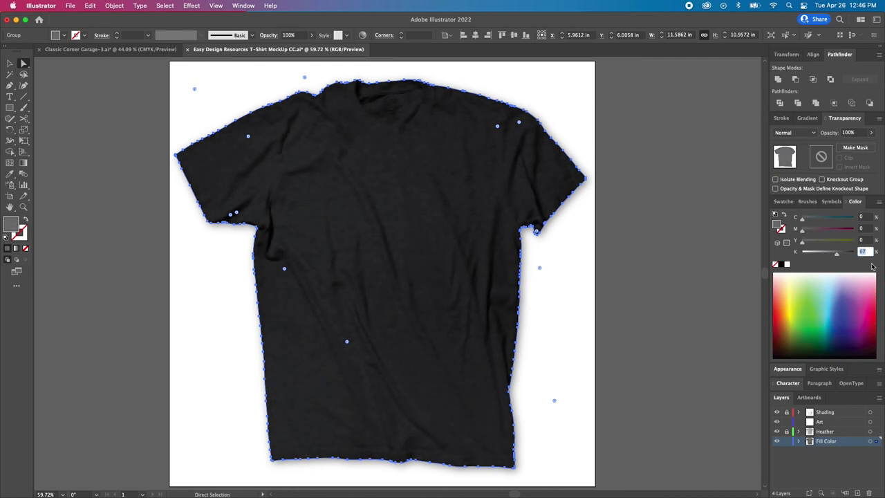
left_click(683, 232)
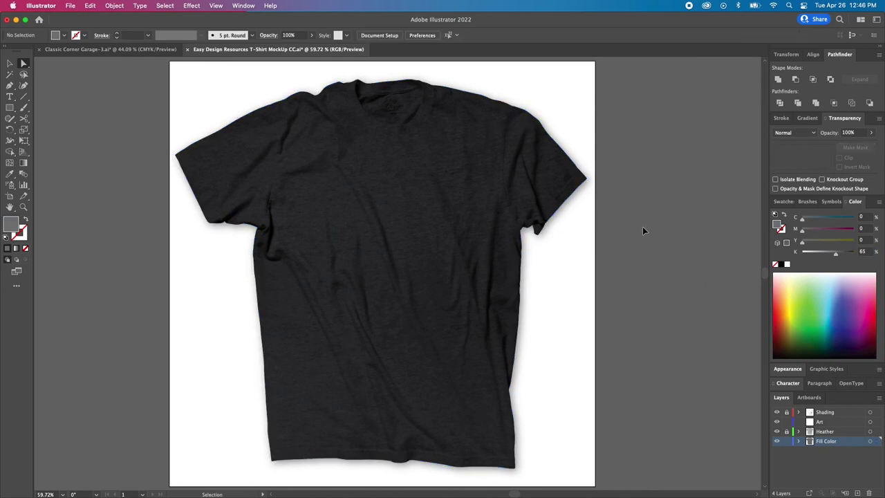
- Unlock the Shading layer, check its shading image's blend mode and lock the layer again
key("a")
left_click(789, 413)
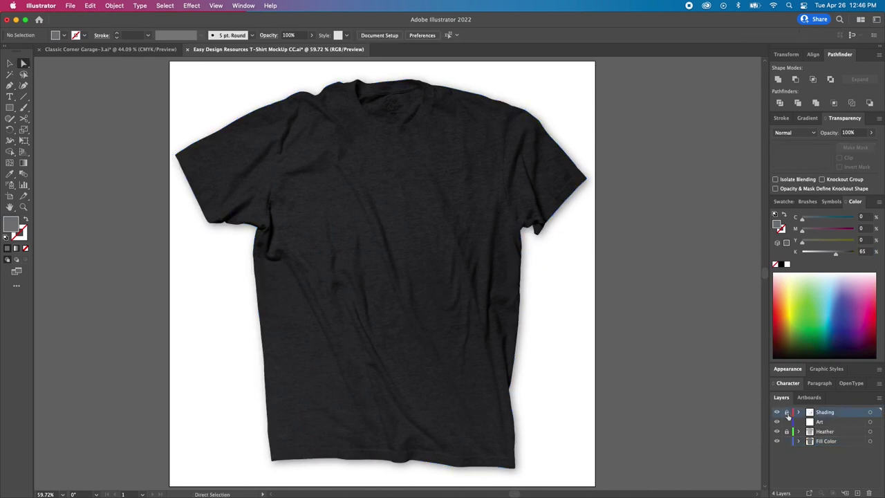
left_click(447, 243)
left_click(430, 240)
key("super+shift+a")
left_click(409, 227)
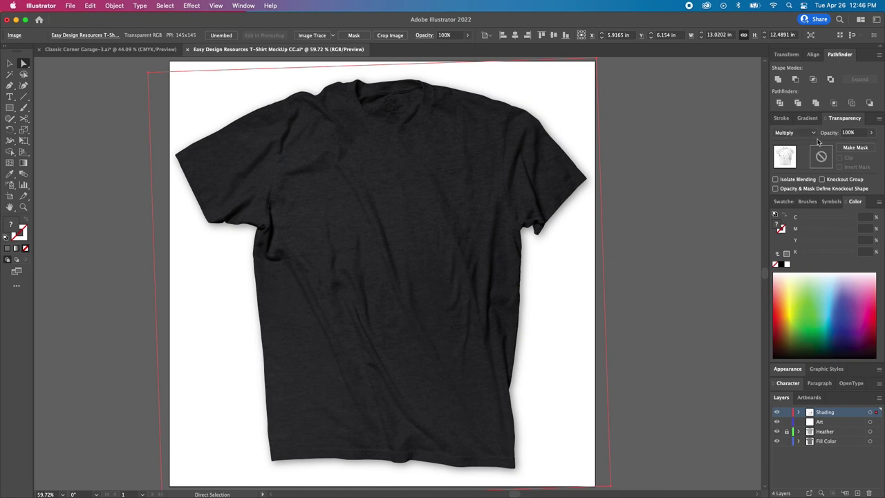
left_click(786, 411)
key("v")
- Paste the copied logo artwork into the Art layer of the T-shirt mockup
left_click(839, 432)
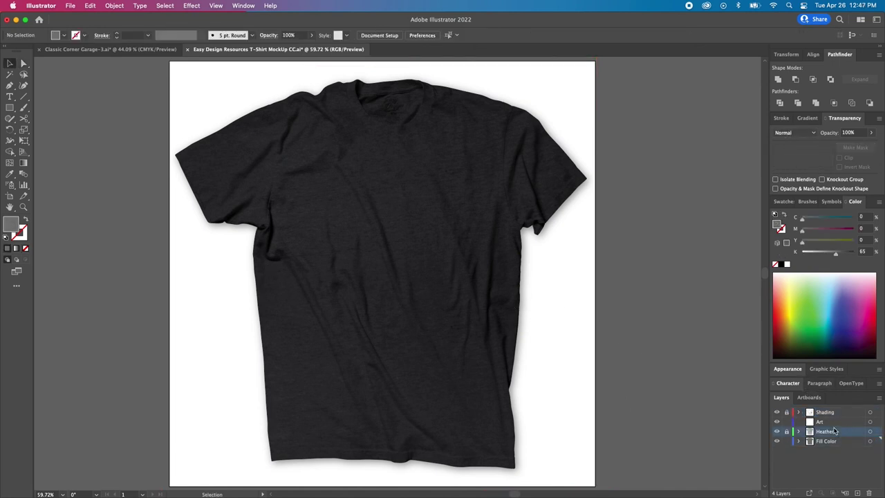
left_click(826, 422)
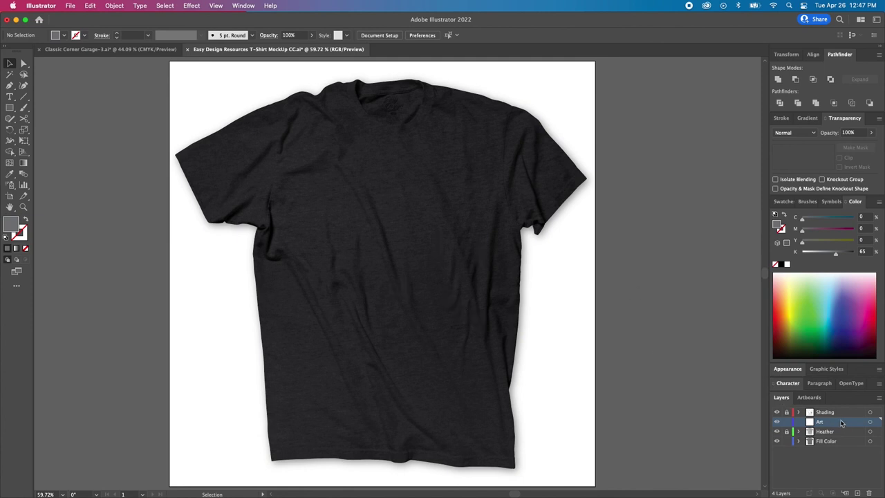
key("a")
key("v")
key("super+v")
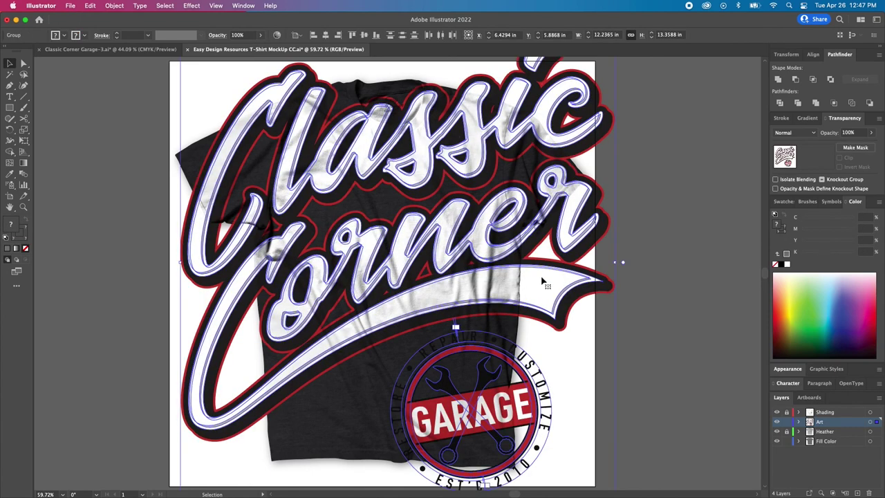
- Scale the pasted logo down to about 5.19 in wide and place it on the shirt's upper chest
left_click_drag(614, 263, 439, 254)
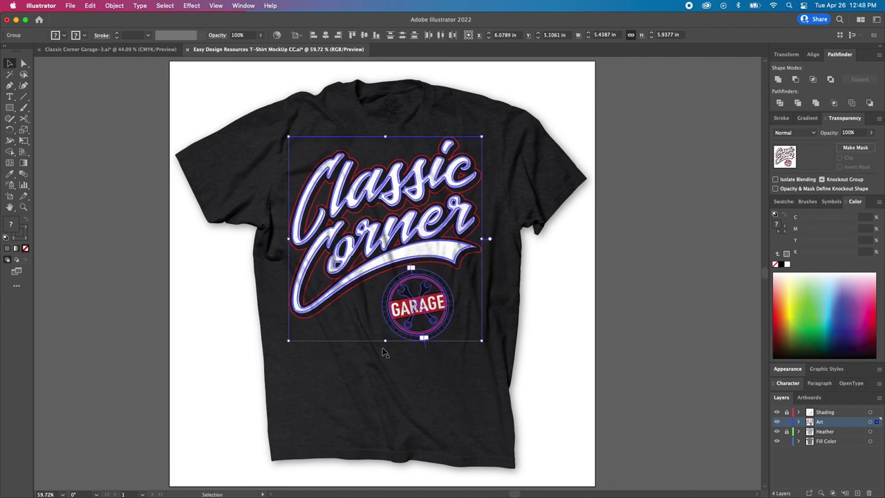
left_click_drag(385, 340, 386, 332)
left_click_drag(438, 249, 438, 245)
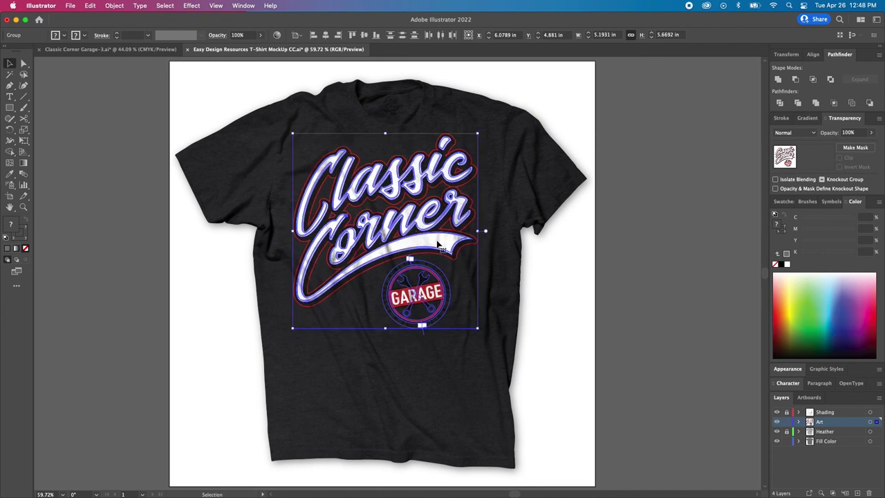
left_click(641, 356)
key("super+space")
left_click_drag(375, 162, 498, 290)
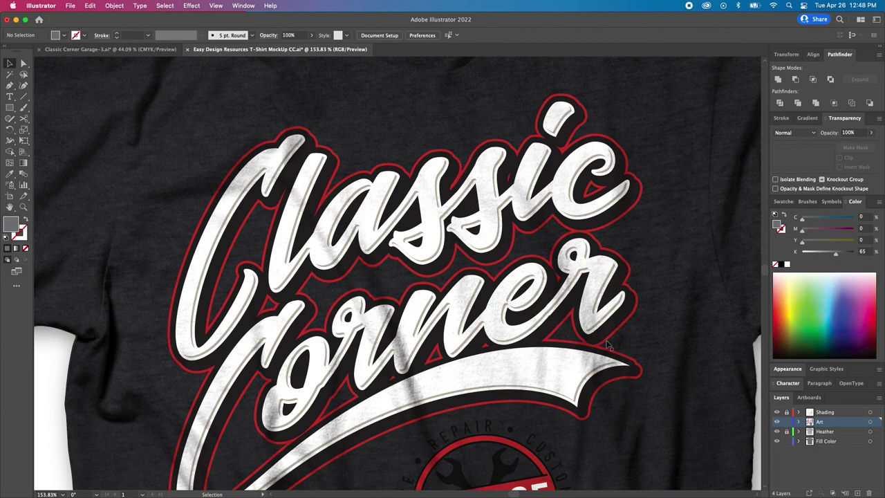
key("a")
key("super+0")
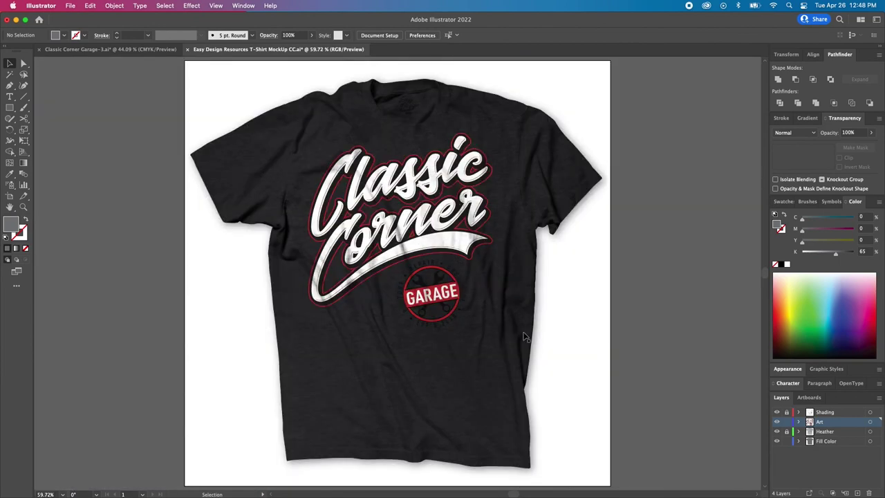
- Try a white fill on the badge's circular lettering around the GARAGE emblem
key("super+space")
left_click_drag(412, 277, 551, 334)
key("a")
left_click(551, 313)
left_click(459, 415)
left_click(786, 206)
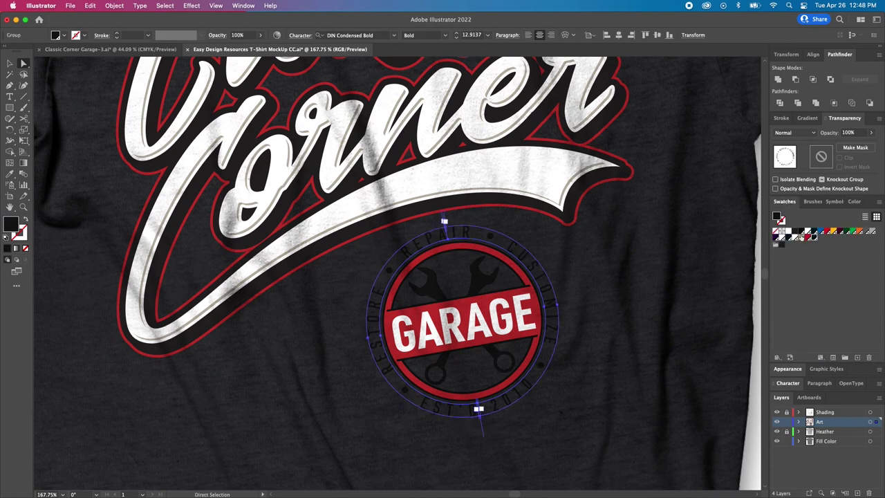
left_click(796, 238)
left_click(590, 254)
key("super+0")
key("v")
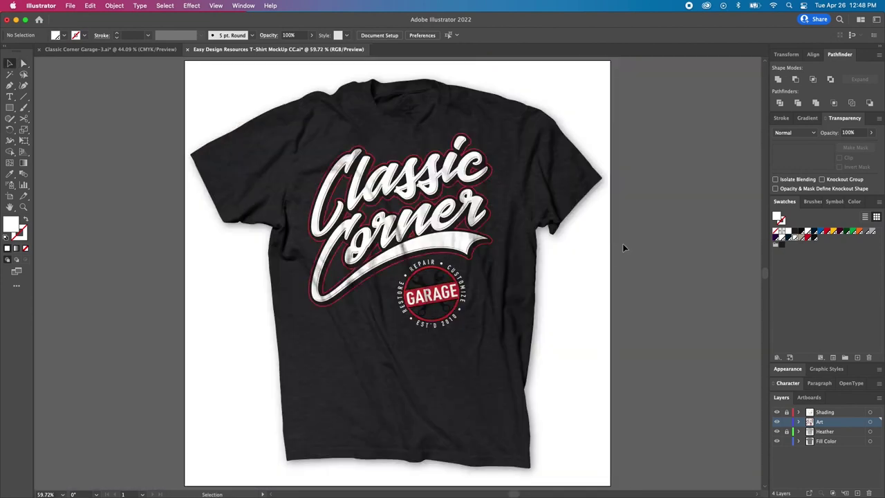
- Undo the white fill and recolor the badge's circular lettering with the warm gray swatch
key("super+z")
left_click(801, 238)
left_click(755, 243)
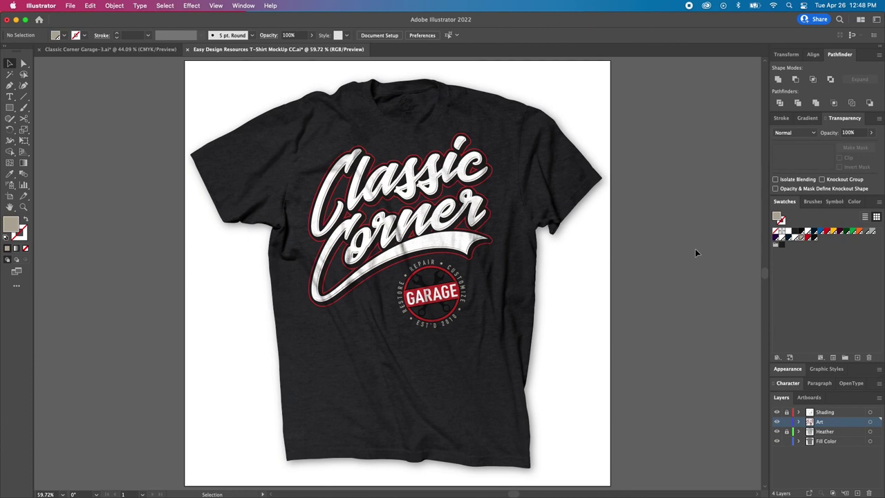
- Outline both crossed wrenches inside the badge with a 1 pt warm gray stroke
key("z")
left_click_drag(511, 299, 593, 367)
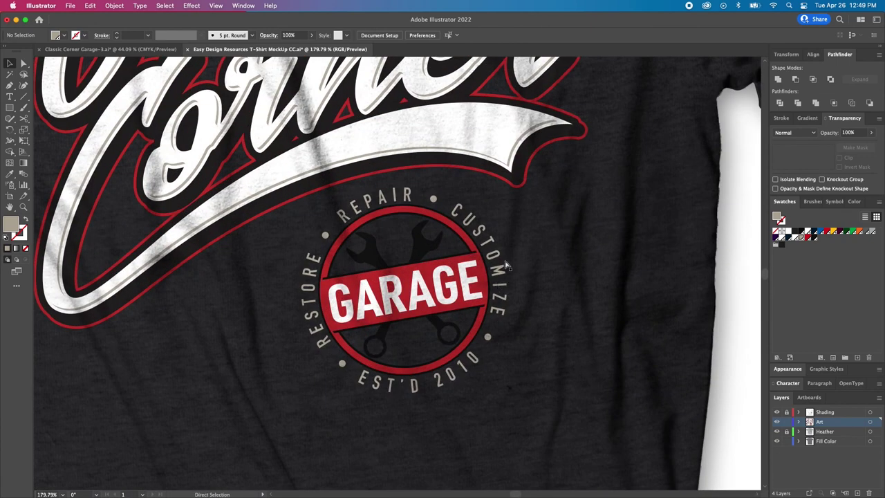
key("a")
left_click(436, 242, "alt")
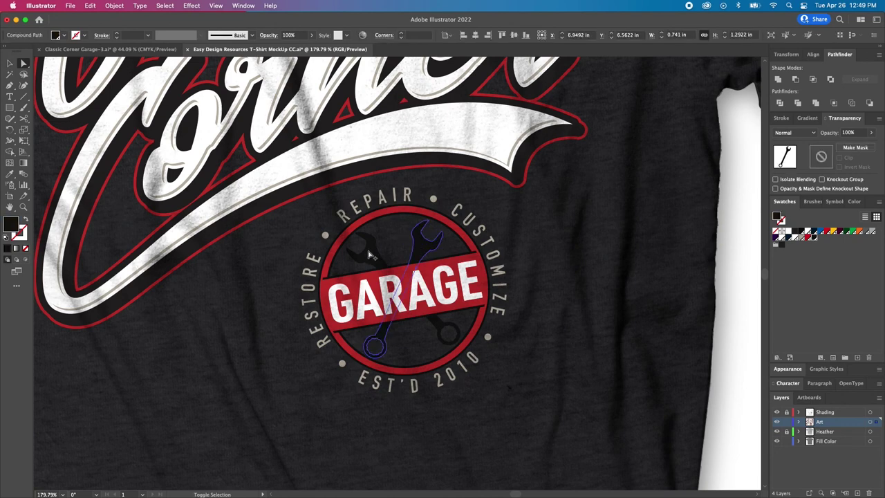
left_click(436, 242, "alt")
key("x")
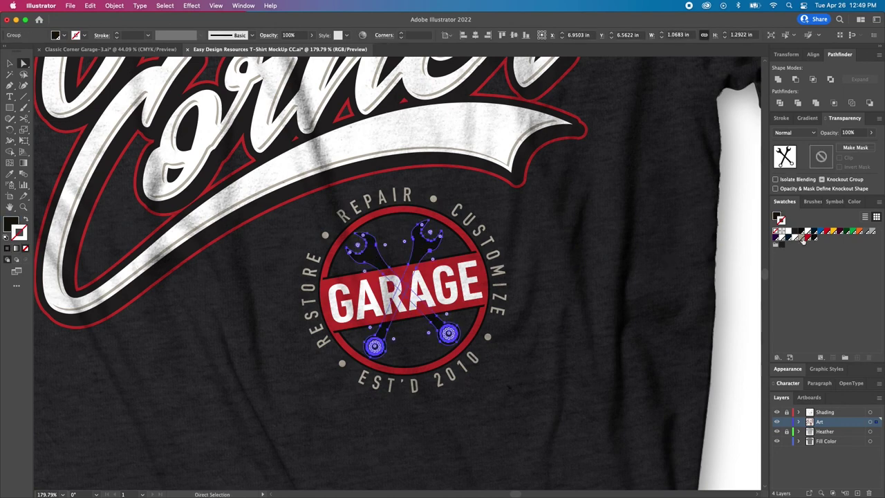
left_click(816, 236)
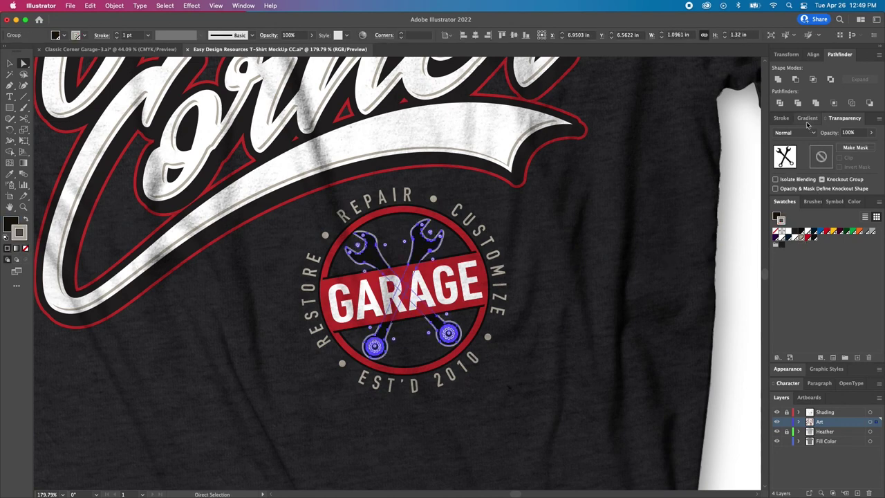
left_click(784, 118)
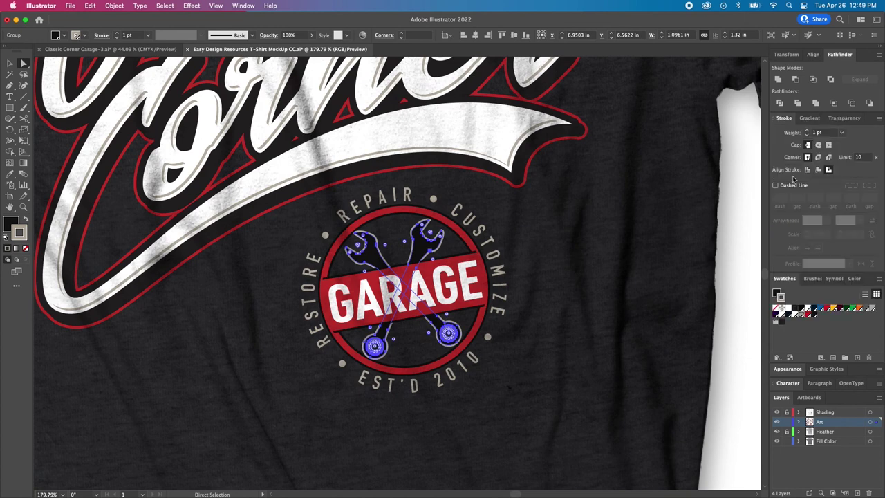
key("super+shift+a")
- Scale the pair of crossed wrenches down slightly to about 1.05 in wide, keeping them centered in the badge's ring
left_click(455, 273, "alt+super")
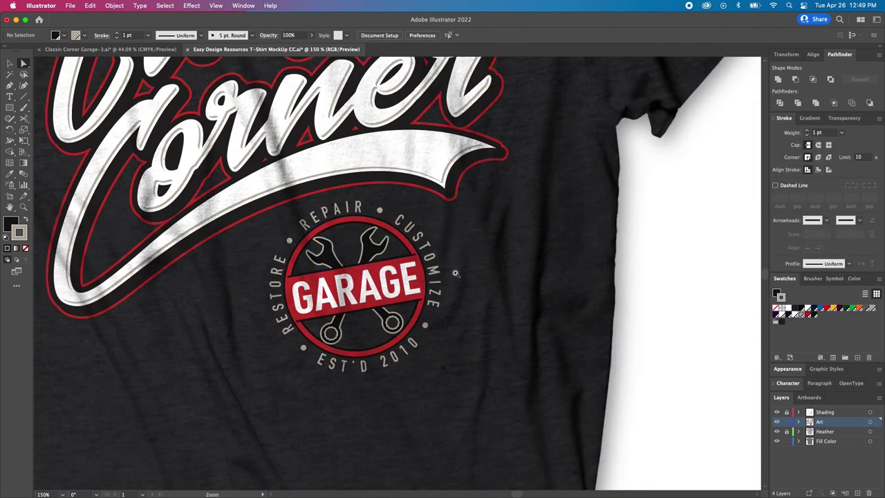
scroll(435, 279, "left", 2)
left_click(416, 252)
left_click(374, 258, "shift")
left_click(380, 268, "super")
key("v")
left_click_drag(494, 296, 489, 299)
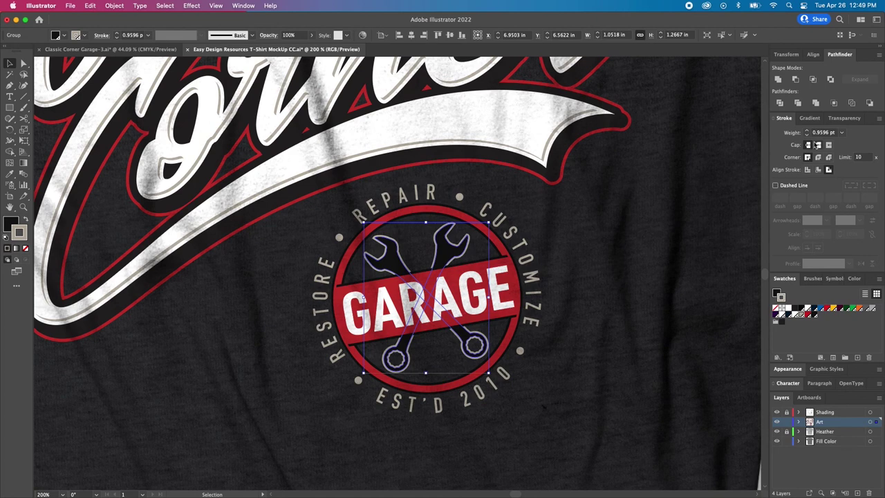
- Set the wrenches' outline stroke weight to 0.5 pt, deselect them and view the whole T-shirt
left_click(808, 135)
left_click(807, 133)
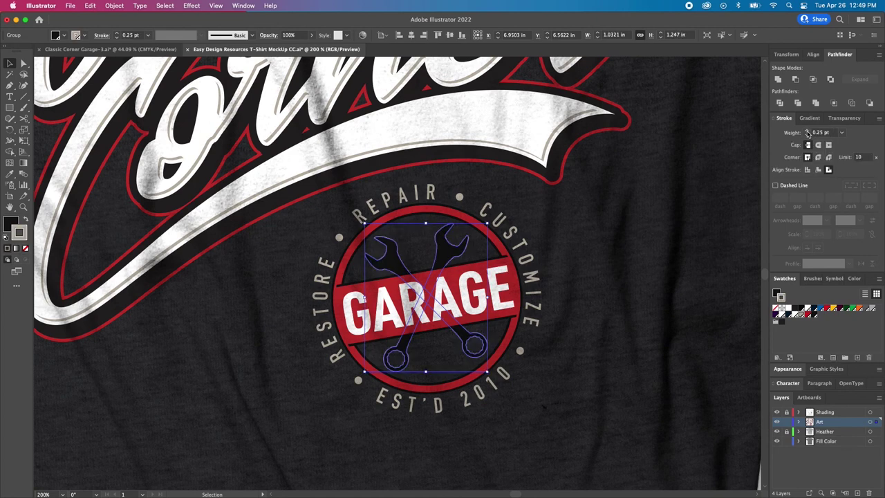
left_click(807, 133)
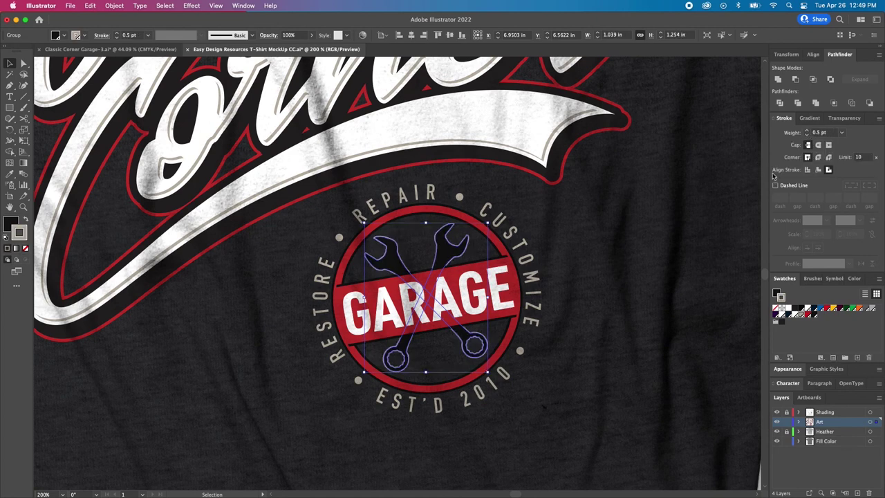
key("shift+super+a")
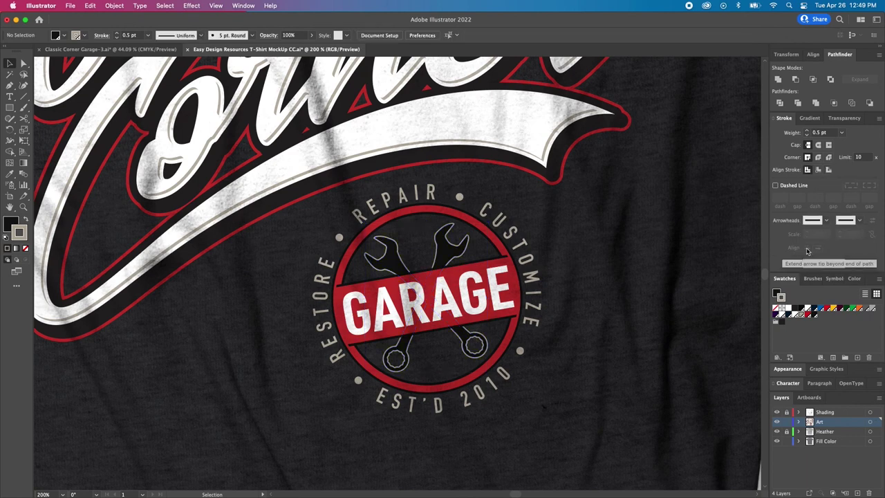
key("super+1")
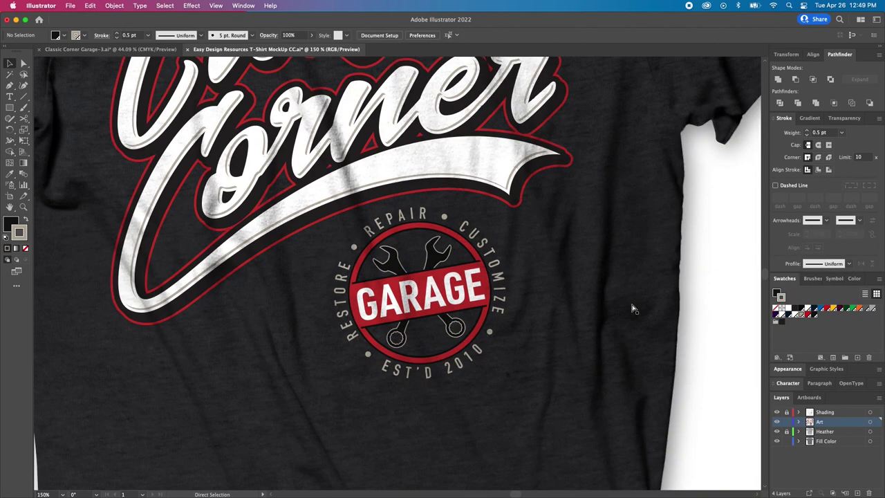
key("super+0")
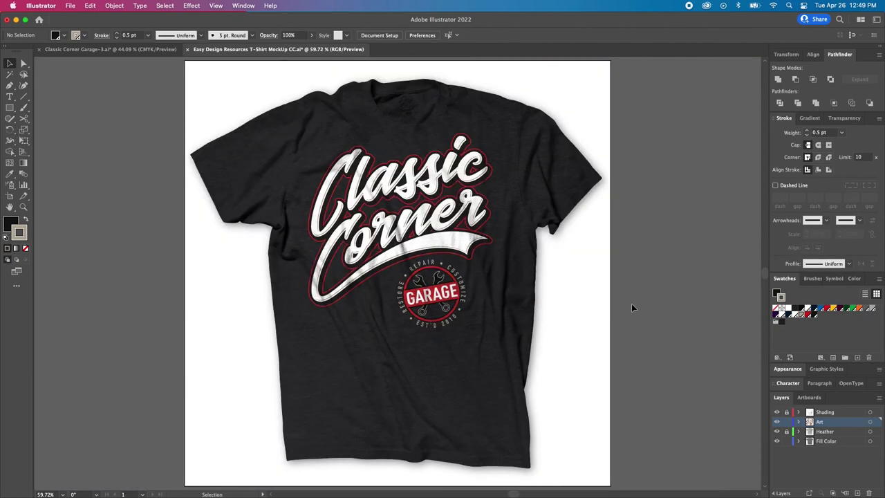